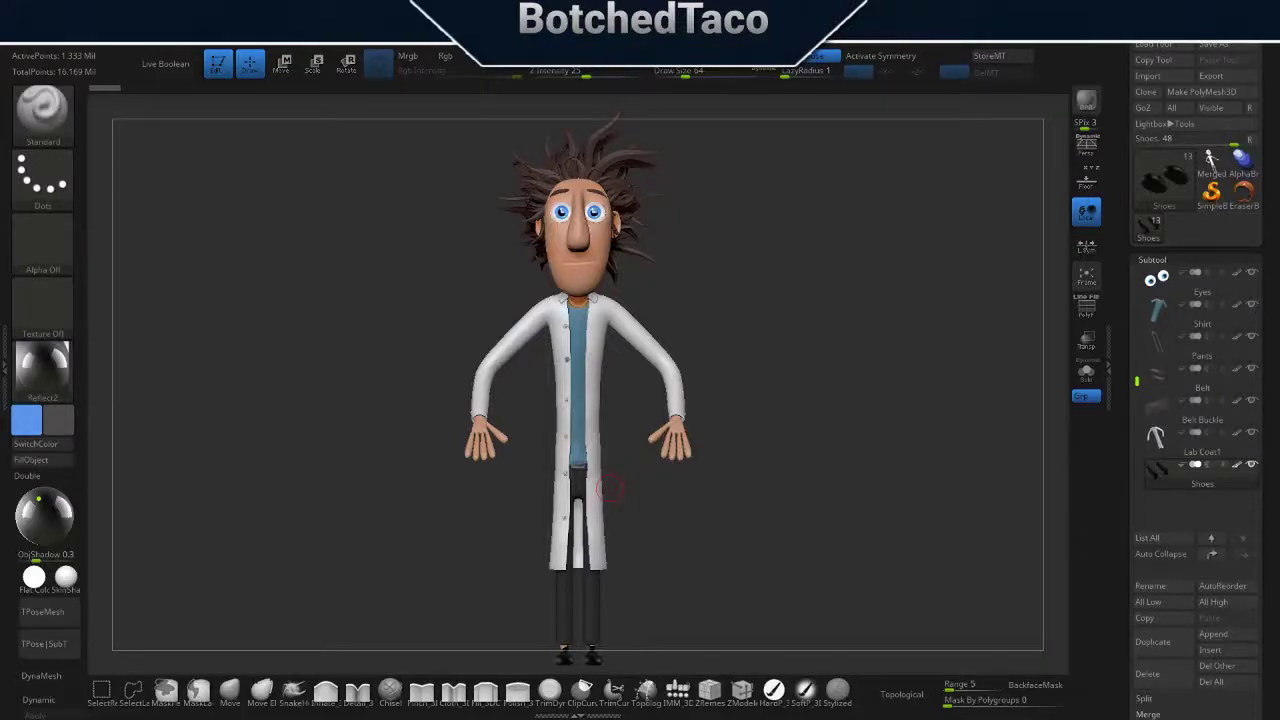
- Hide the Lab Coat, select Body, and delete the torso mesh hidden under the shirt
left_click(1251, 432)
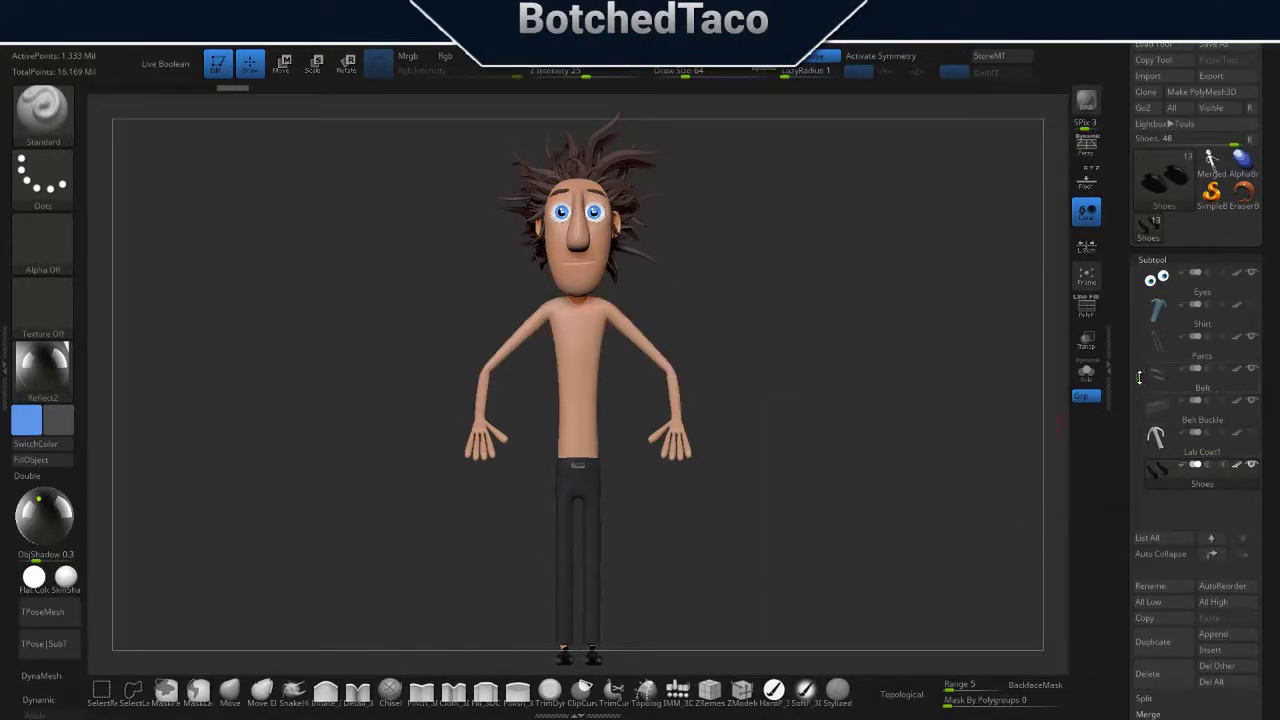
left_click(1152, 259)
left_click(1157, 275)
left_click(1152, 259)
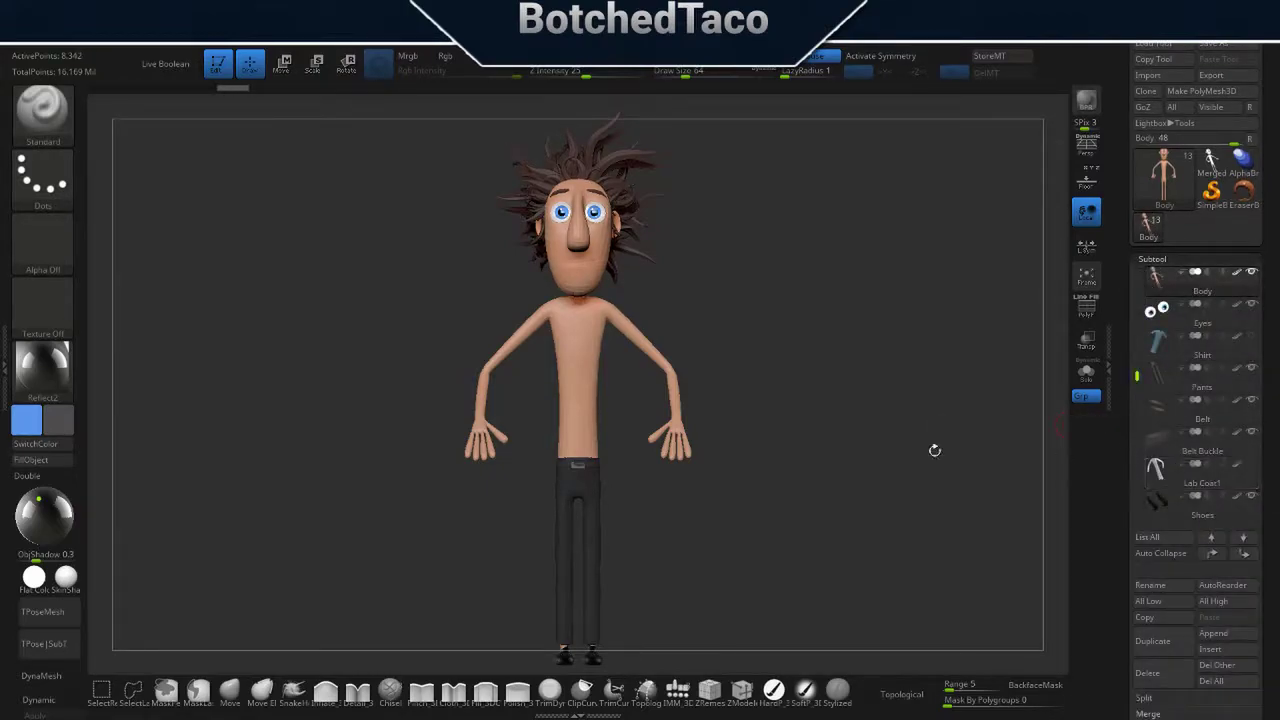
left_click(132, 690)
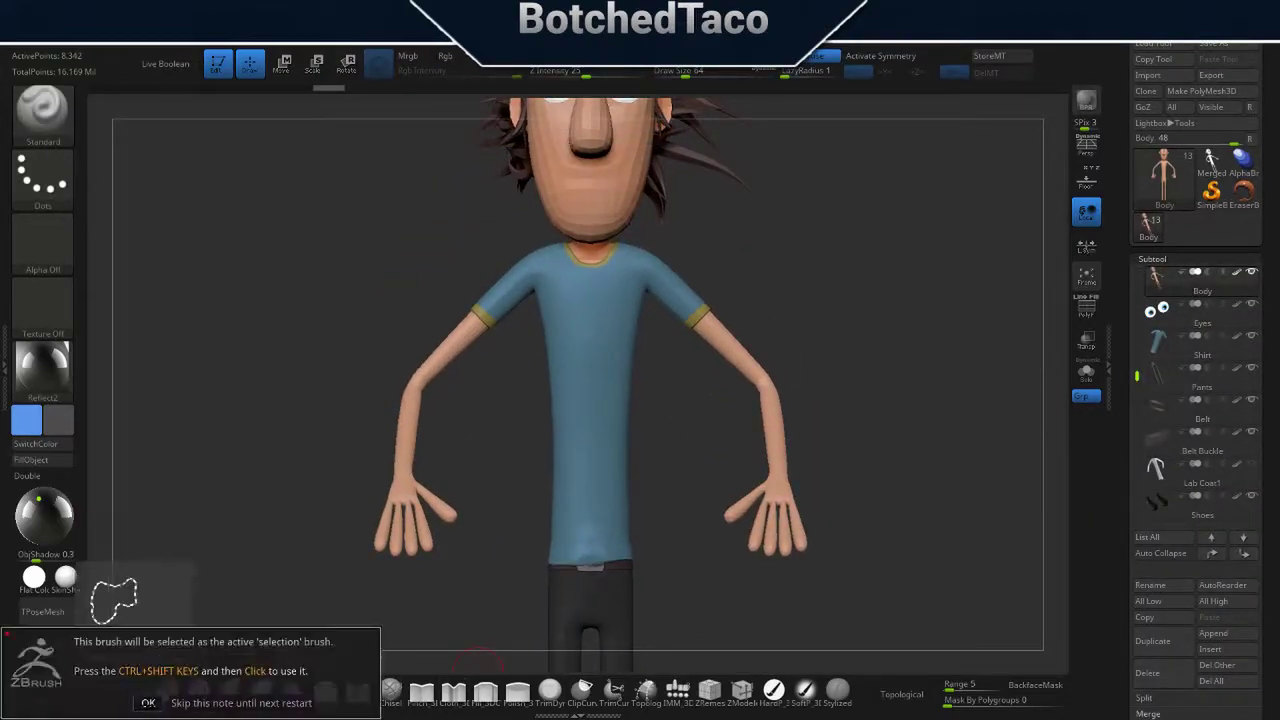
left_click_drag(643, 314, 660, 300, "ctrl+shift")
left_click_drag(972, 415, 960, 380, "ctrl+shift")
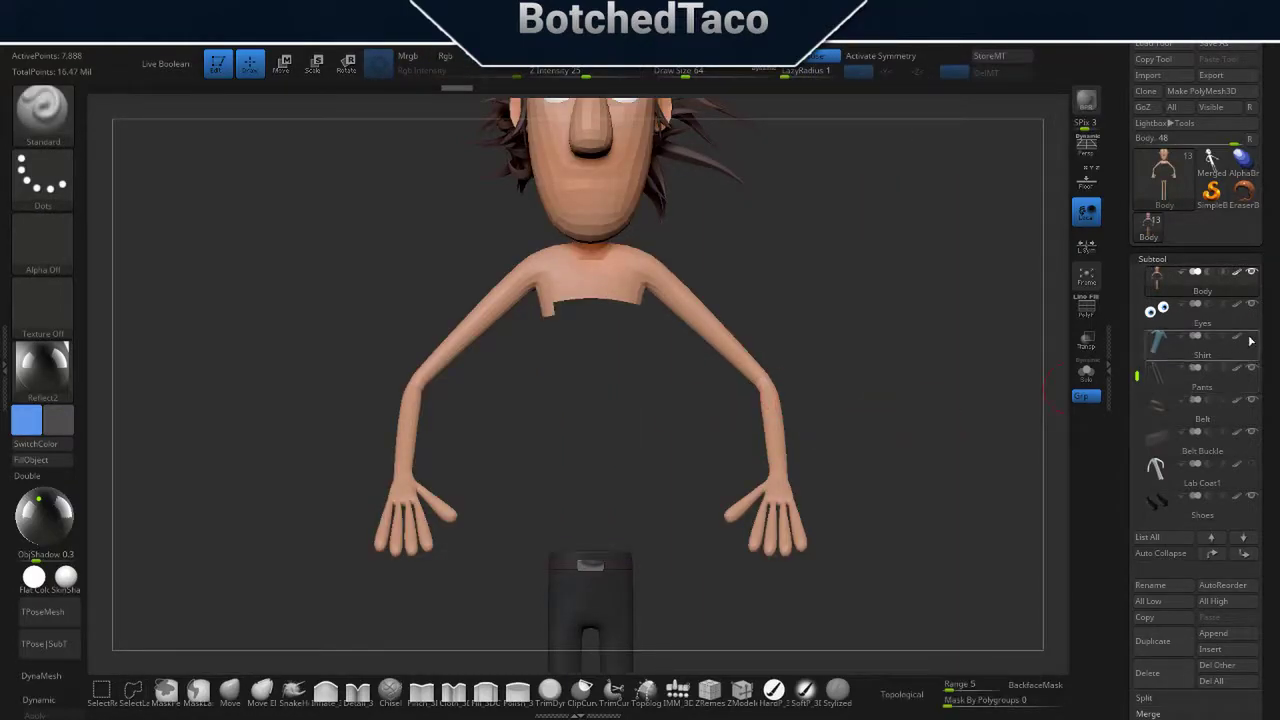
left_click(900, 500, "ctrl+shift")
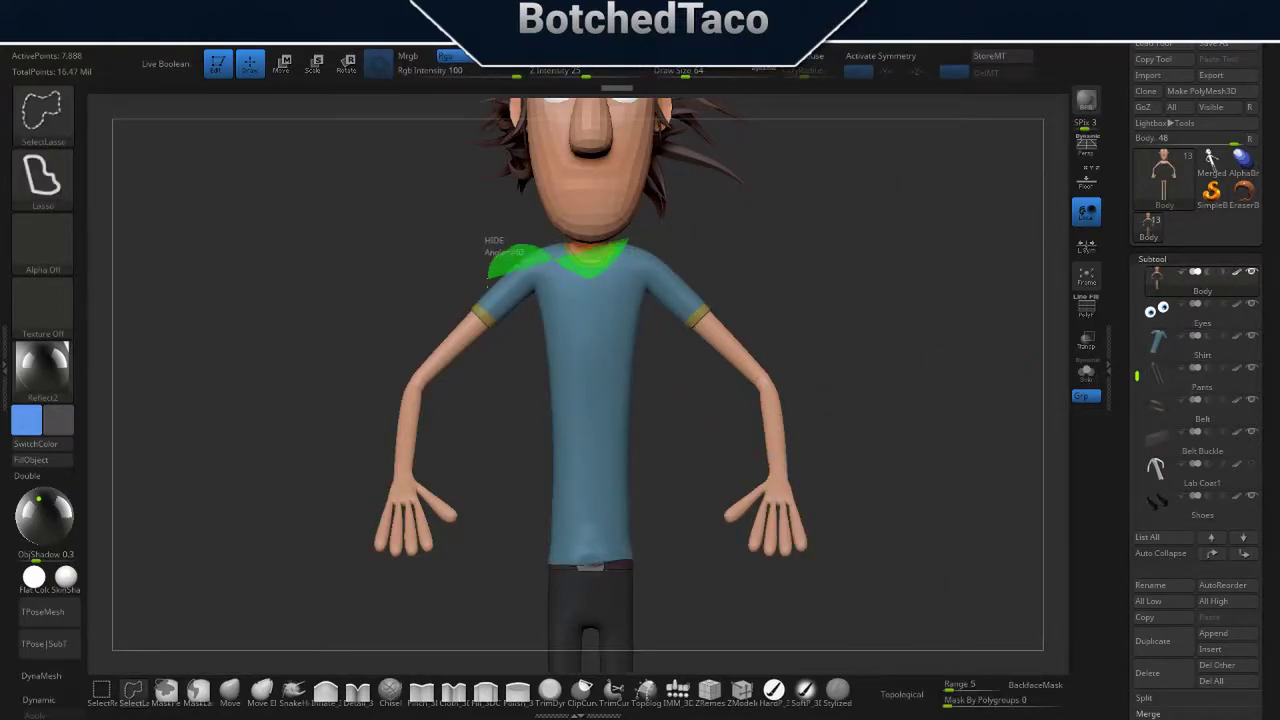
left_click_drag(705, 290, 707, 292, "ctrl+shift")
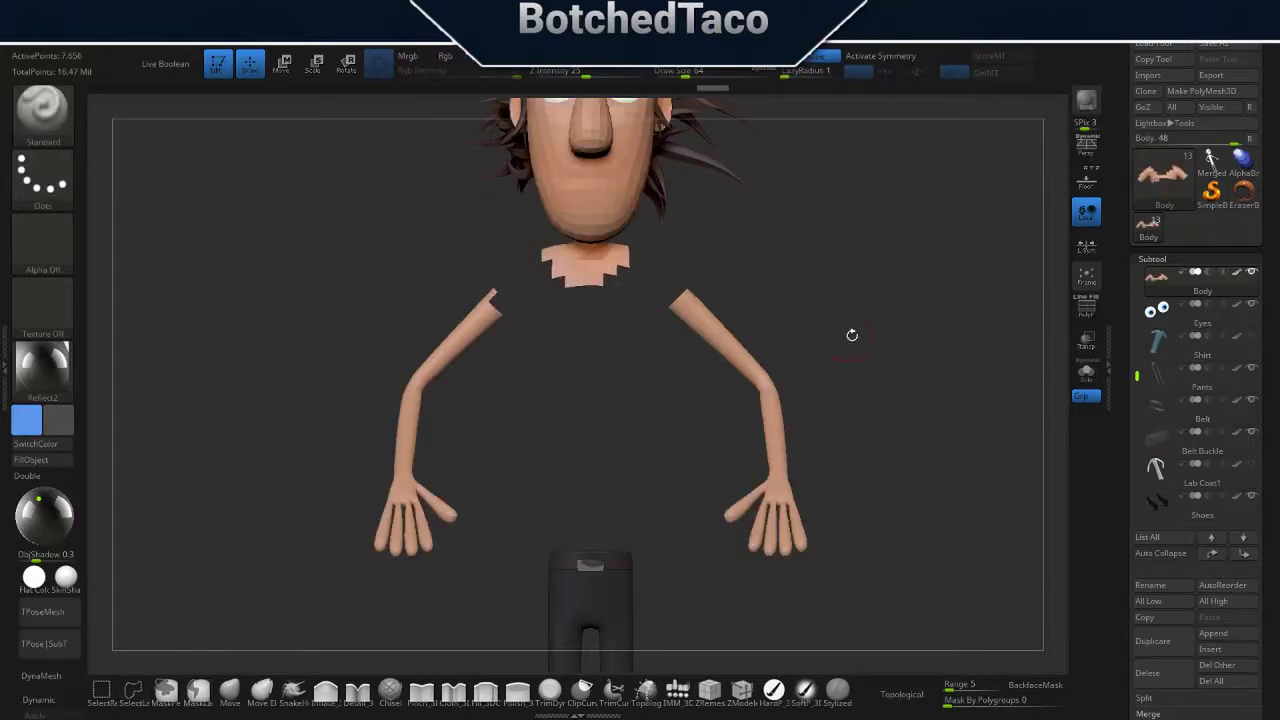
left_click(672, 426, "ctrl+shift")
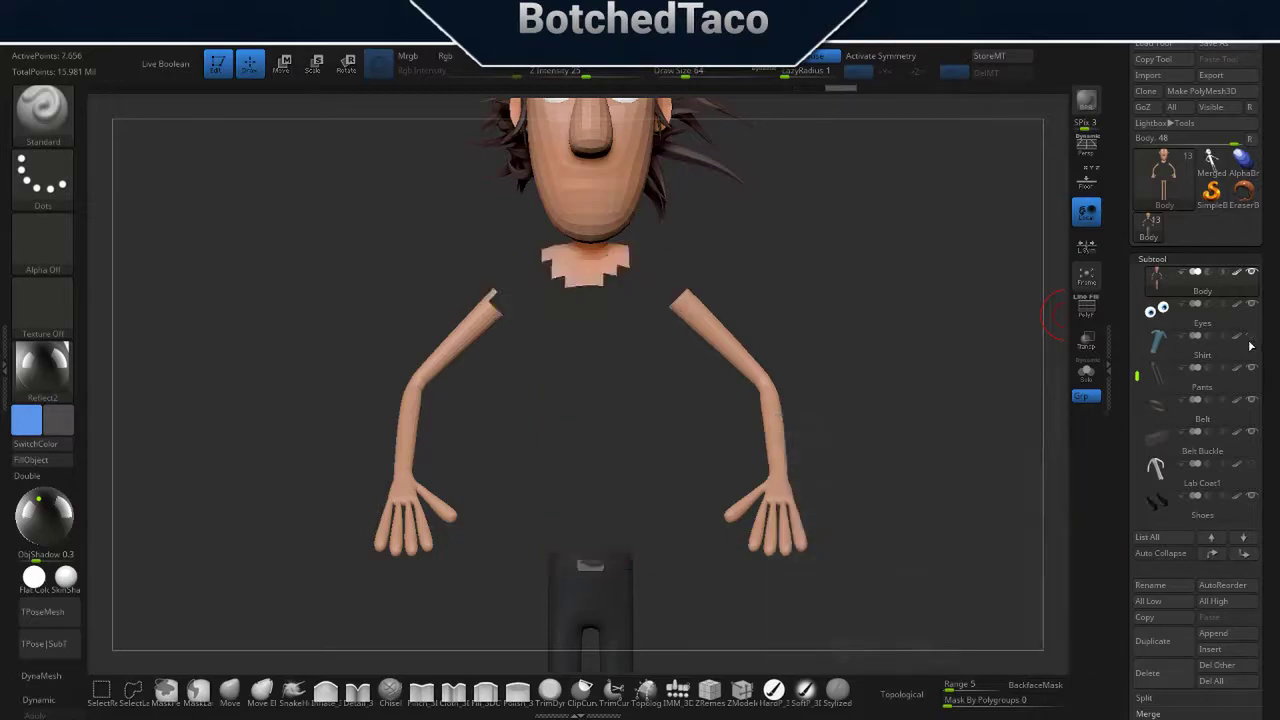
left_click(1190, 345)
- Lasso-hide the body under the right sleeve and forearm cuff, then delete it with Del Hidden
left_click(880, 429, "ctrl+shift")
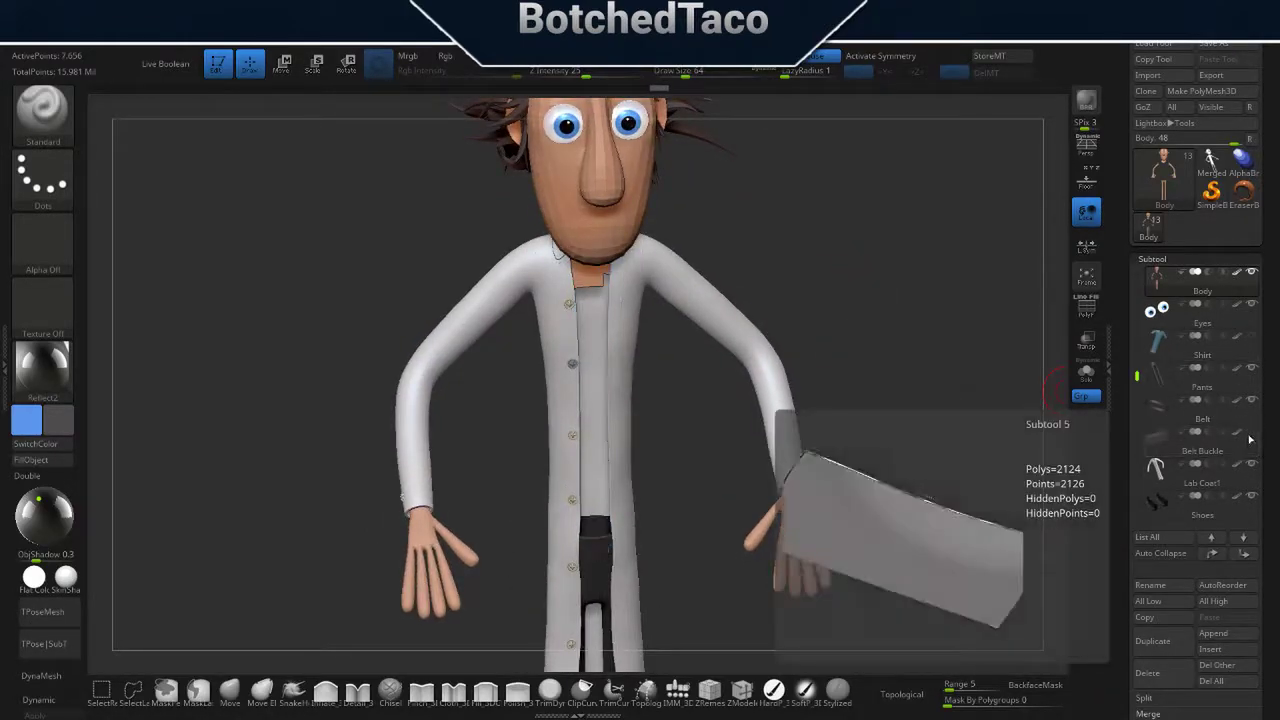
left_click(1200, 480)
left_click_drag(655, 250, 645, 480, "ctrl+shift")
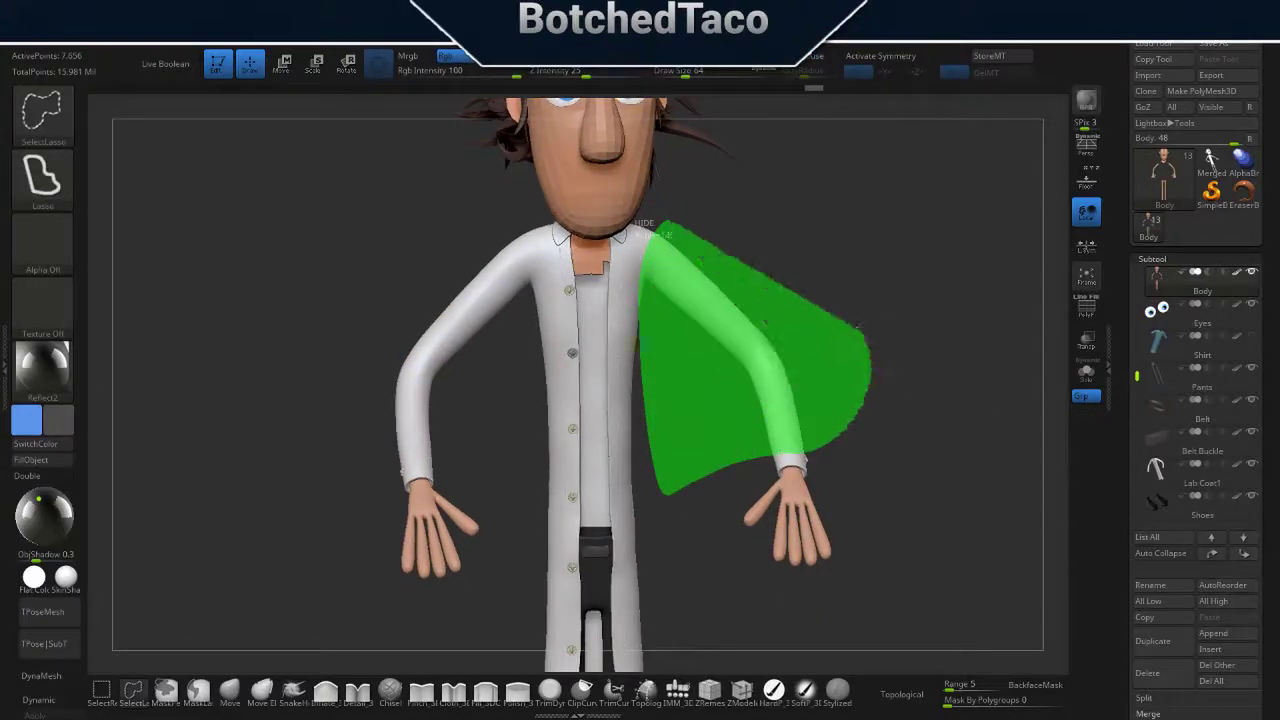
left_click_drag(977, 480, 964, 349, "ctrl+shift")
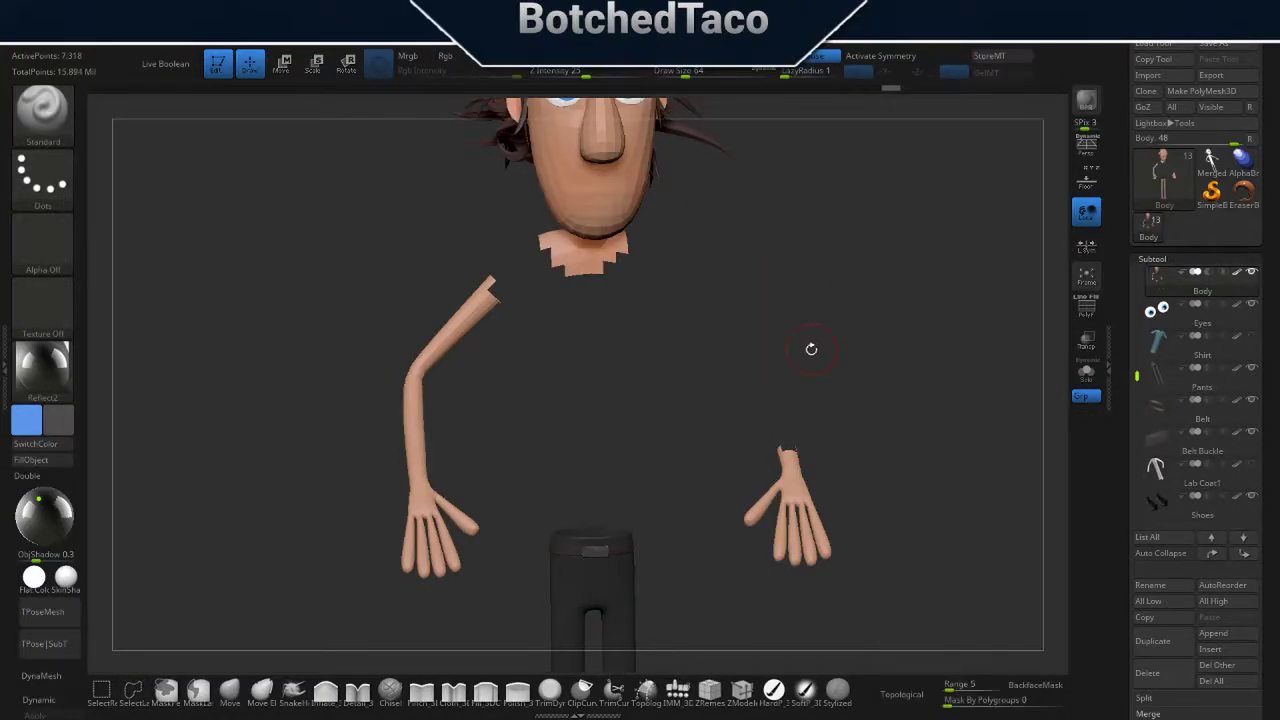
mouse_move(809, 349)
left_mouse_down()
mouse_move(900, 514)
mouse_move(780, 530)
left_mouse_up()
left_click(911, 531, "ctrl+shift")
left_click_drag(911, 531, 829, 537, "ctrl+shift")
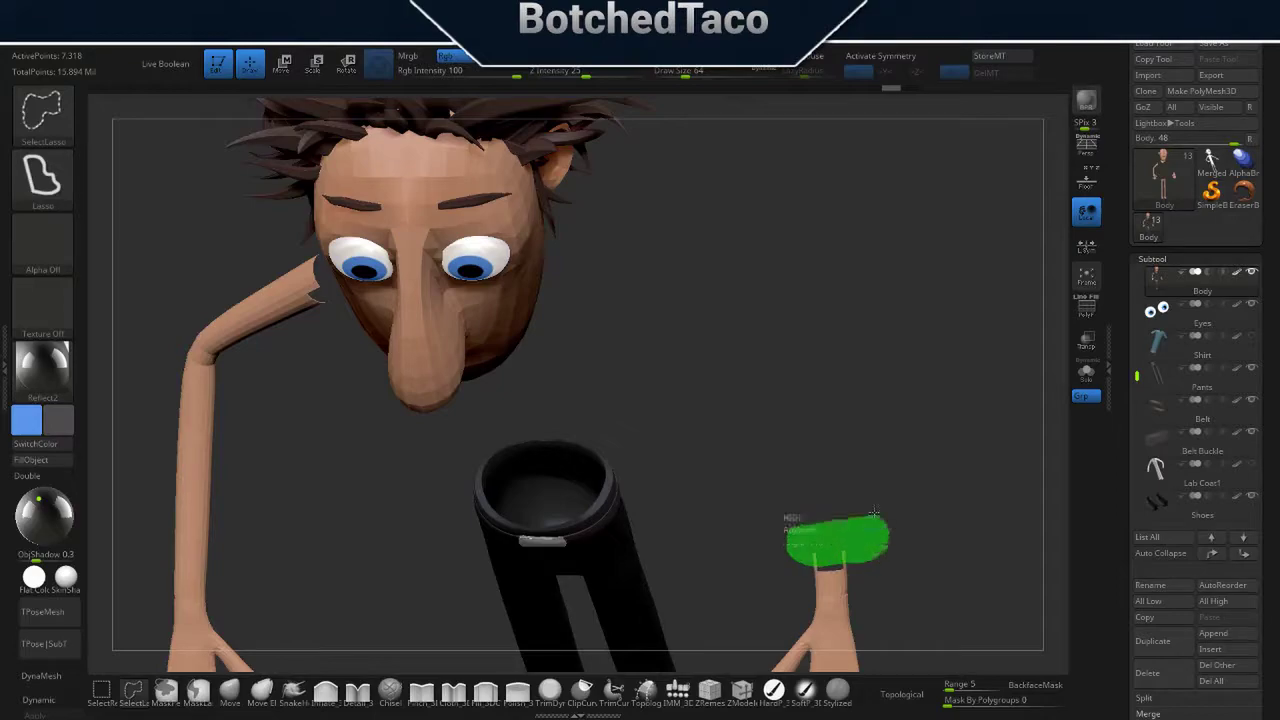
left_click(914, 551, "ctrl+shift")
left_click(1176, 480)
mouse_move(389, 457)
left_mouse_down()
mouse_move(527, 302)
mouse_move(530, 345)
left_mouse_up()
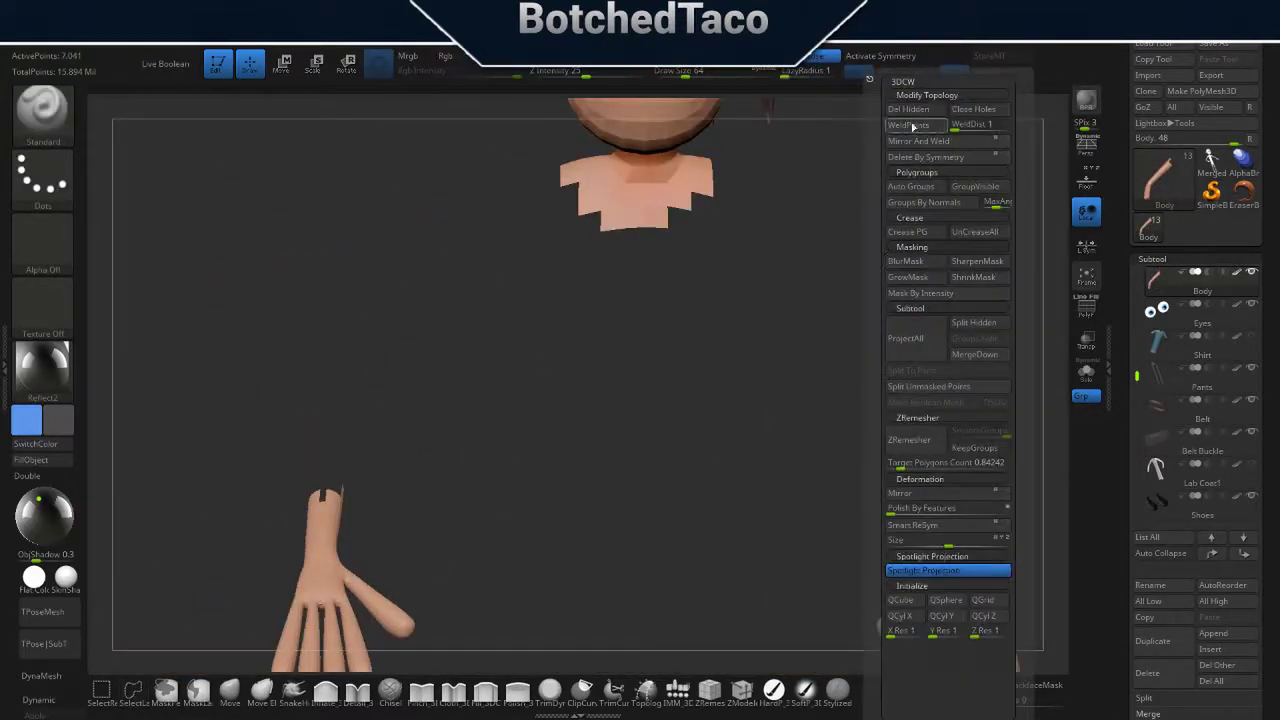
left_click(811, 309, "ctrl+shift")
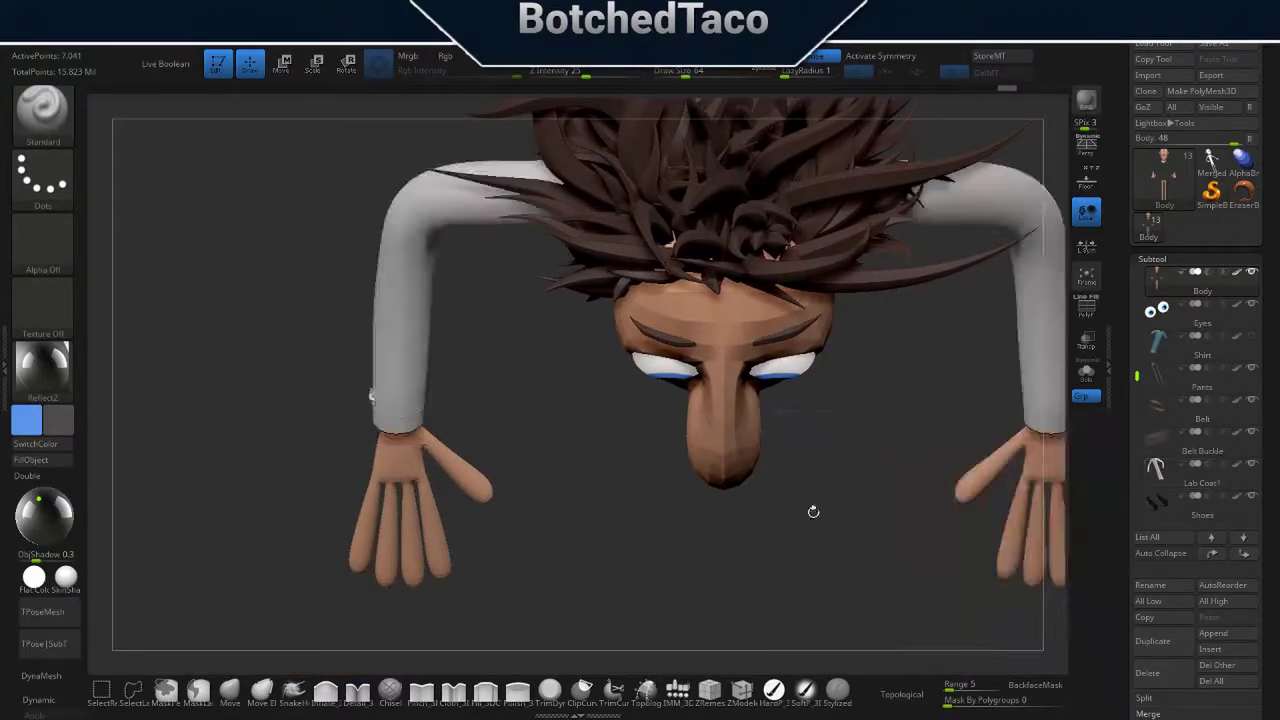
- Delete the hidden upper-arm and neck geometry under the sleeves and collar
mouse_move(441, 488)
left_mouse_down("ctrl+shift")
mouse_move(395, 437)
mouse_move(785, 78)
left_mouse_up("ctrl+shift")
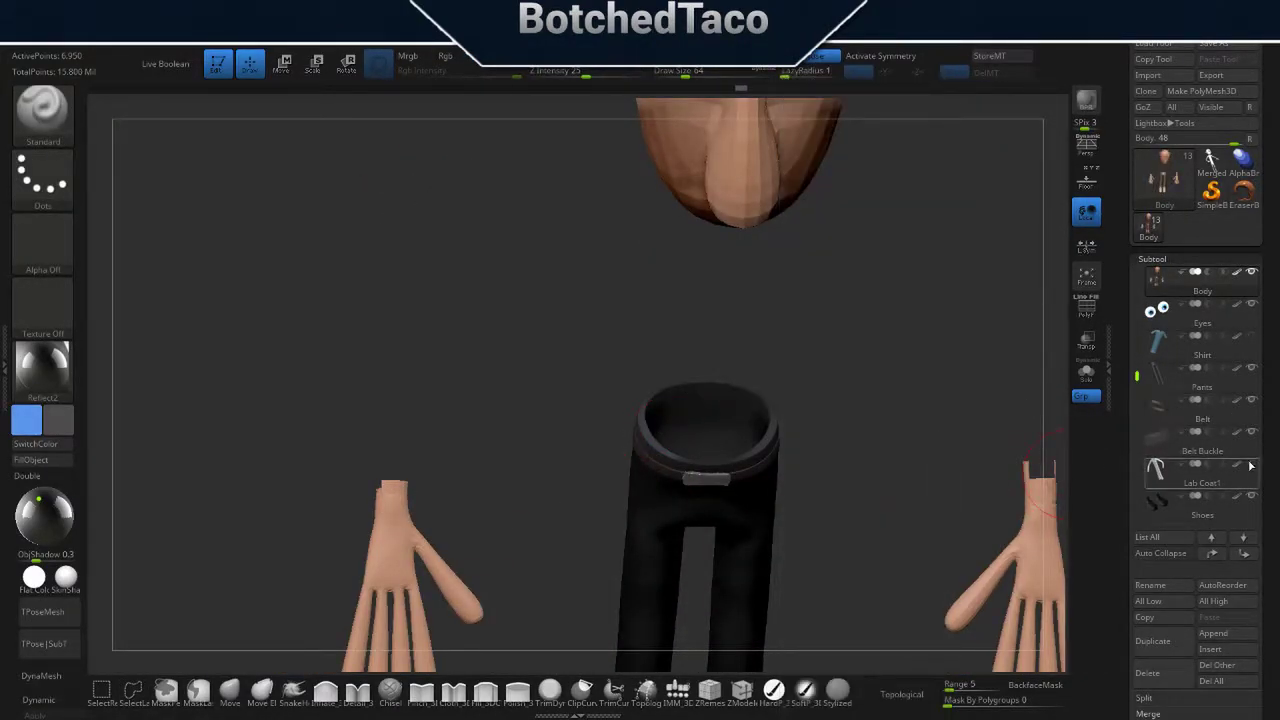
left_click(883, 348, "ctrl+shift")
left_click_drag(883, 348, 810, 453, "alt")
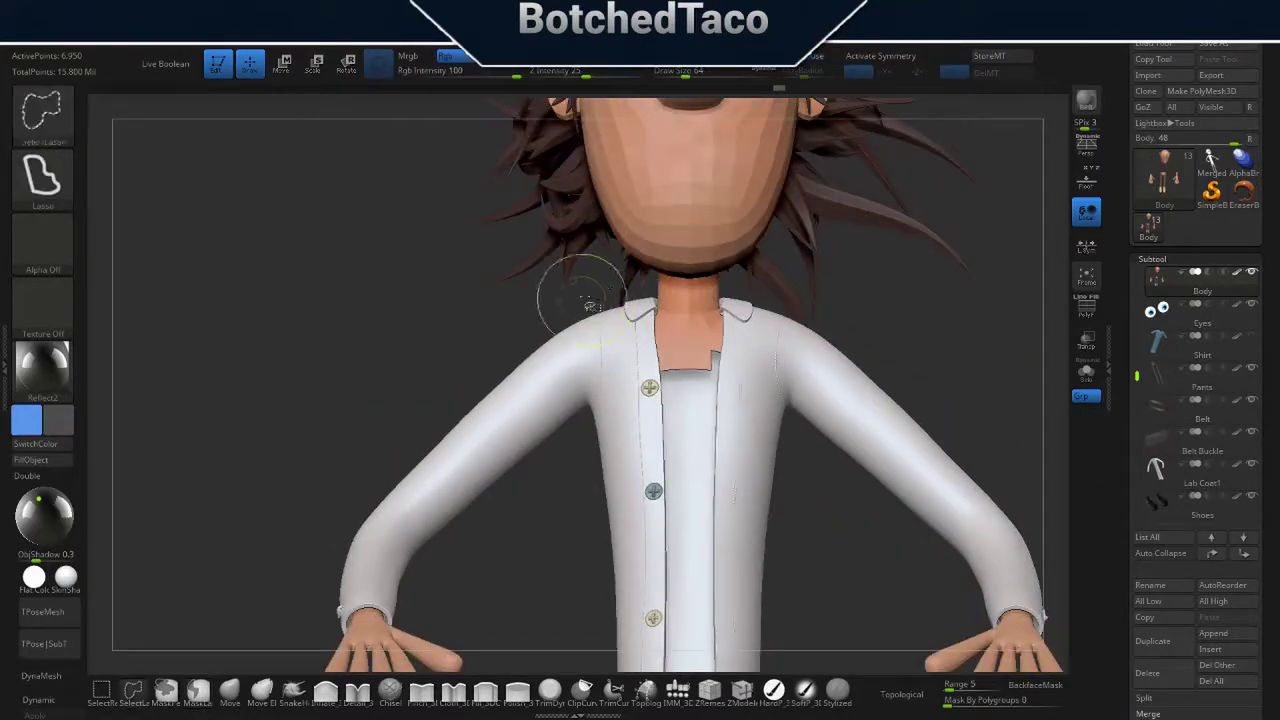
left_click_drag(580, 294, 510, 420, "ctrl+shift")
left_click(773, 407, "ctrl+shift")
key("space")
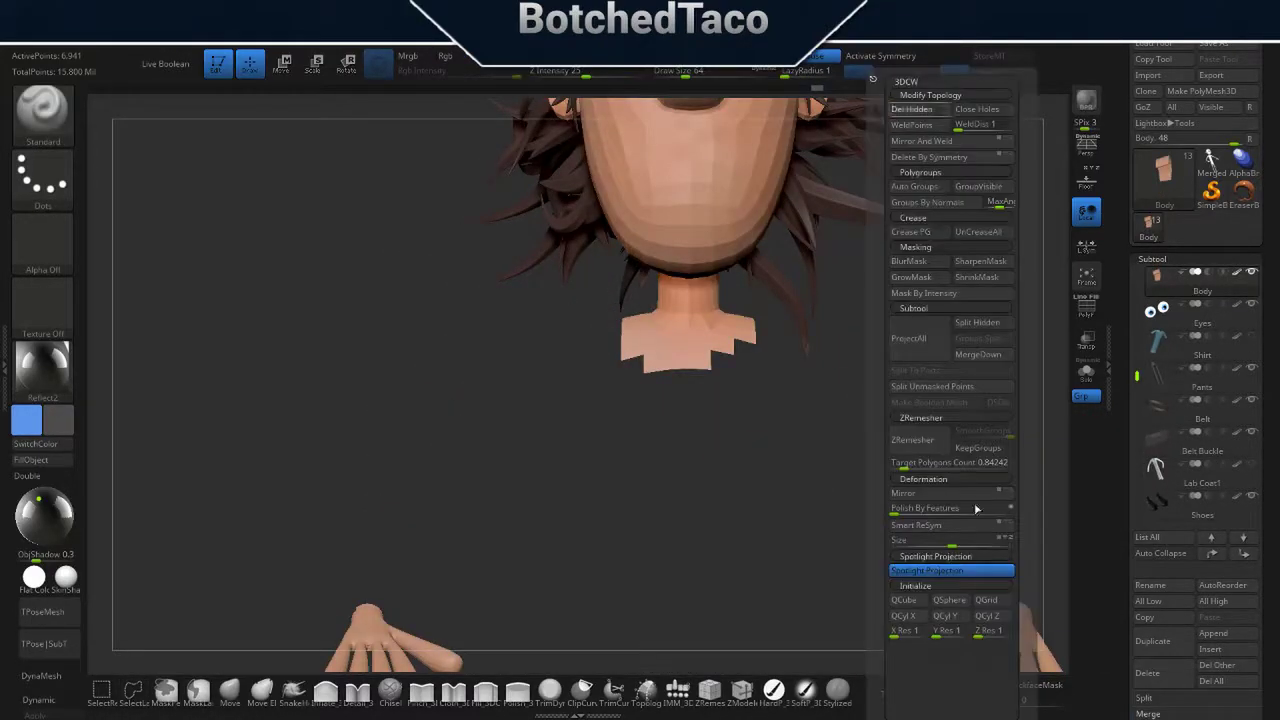
left_click(1251, 345)
- Toggle Pants and Shirt visibility to check the bare legs beneath the clothing
left_click_drag(945, 435, 775, 545, "alt")
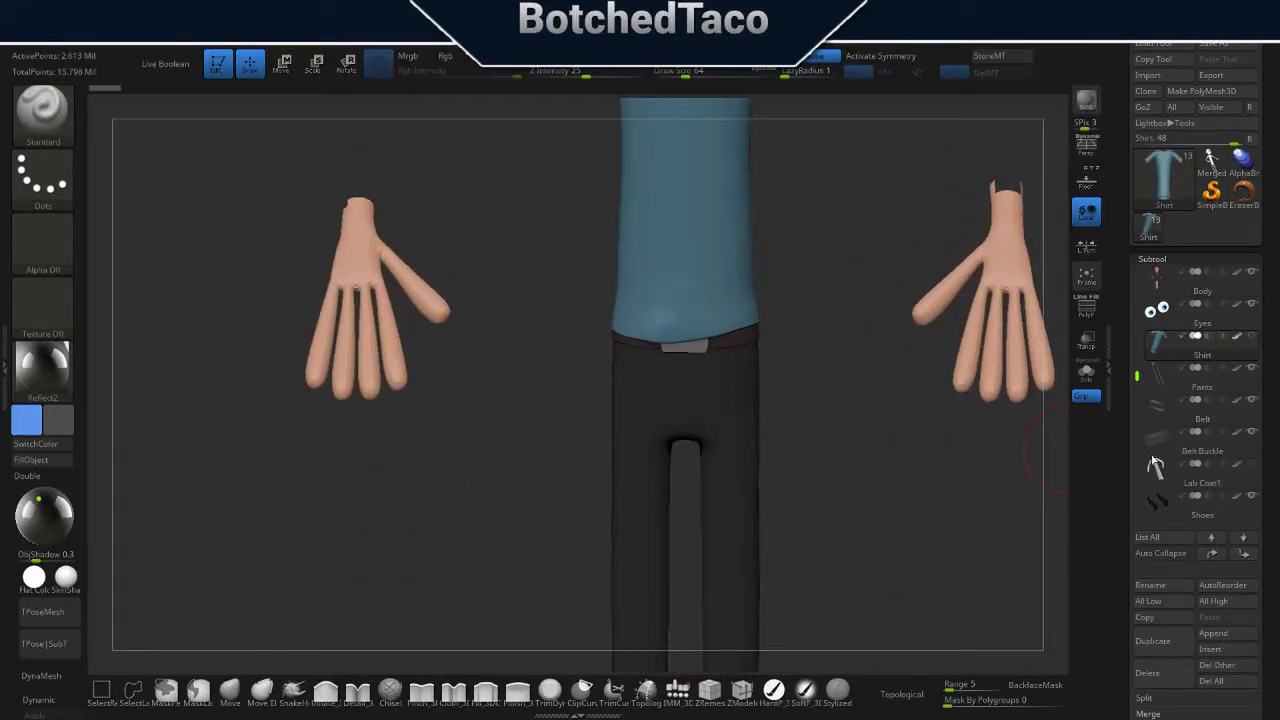
left_click(1251, 367)
left_click_drag(926, 500, 926, 391, "alt")
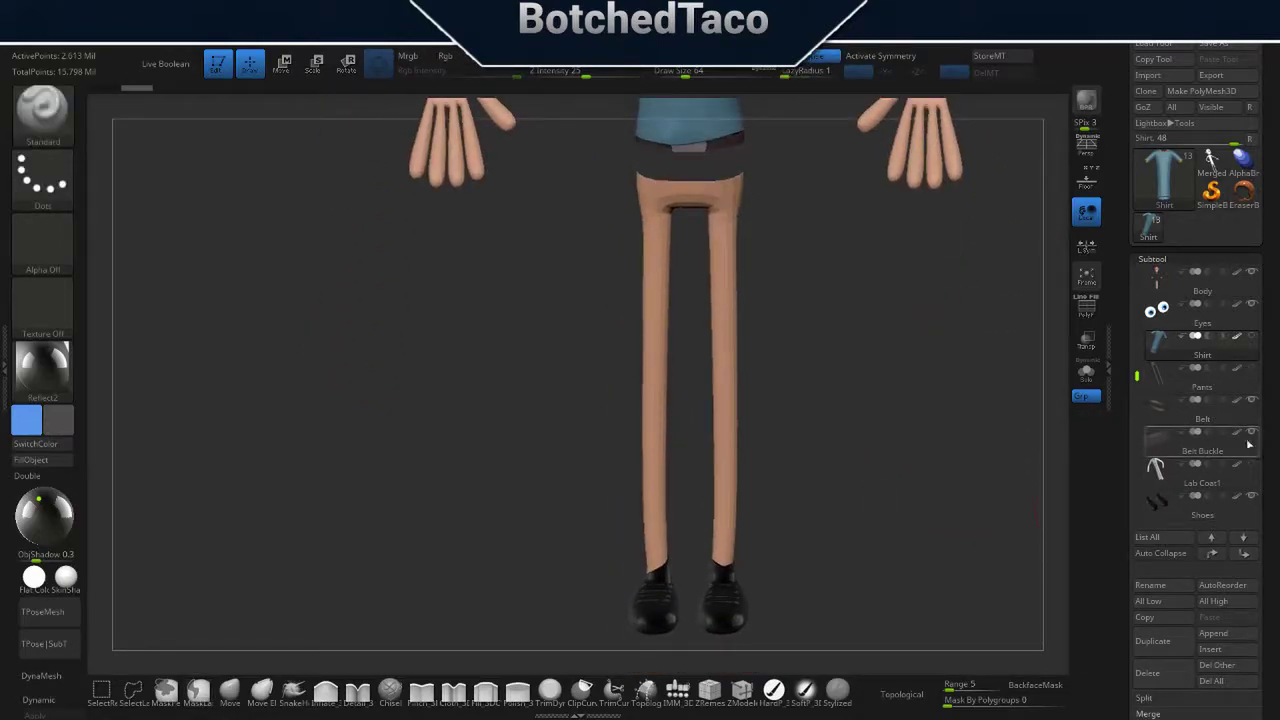
left_click(1251, 367)
left_click_drag(777, 134, 993, 560, "ctrl+shift")
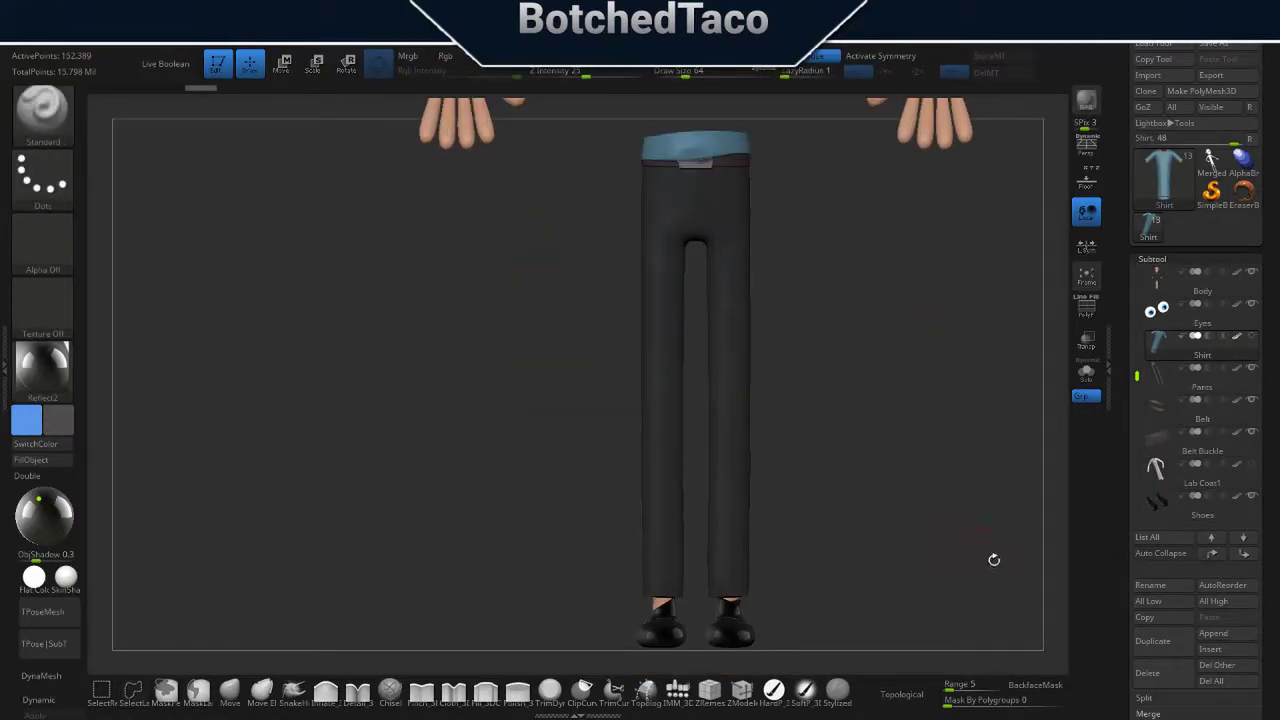
left_click(890, 497)
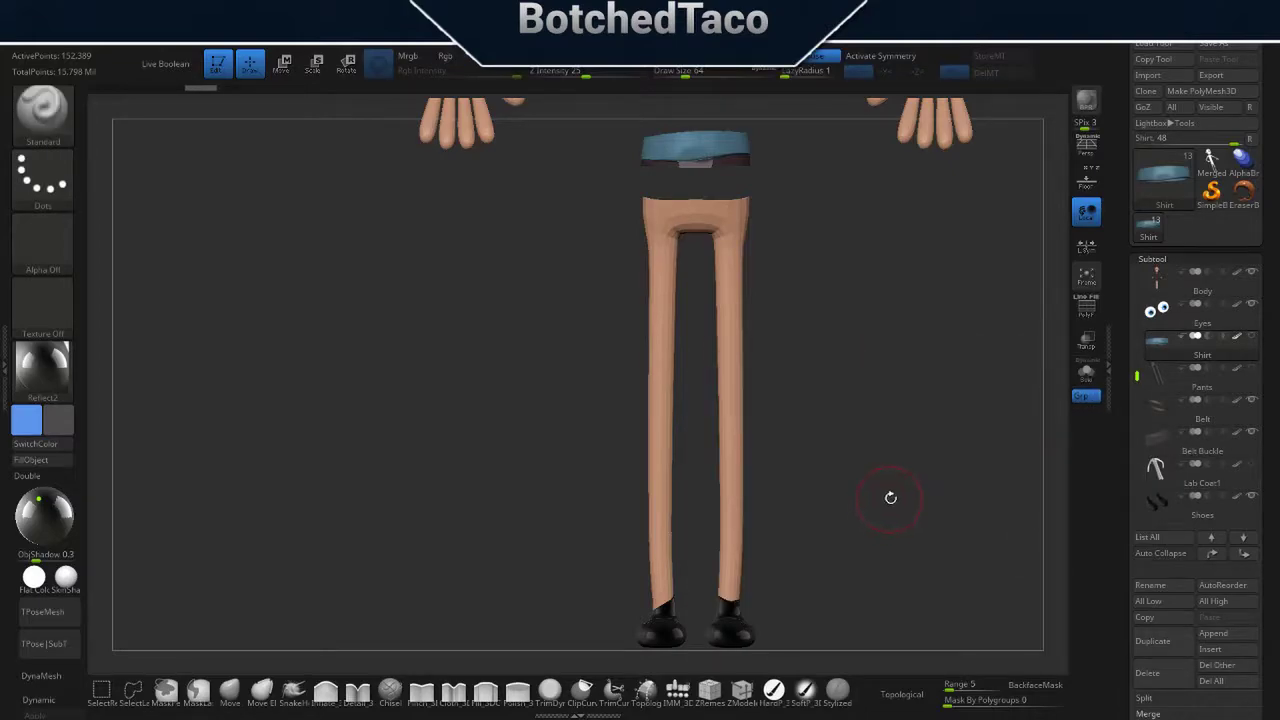
left_click_drag(890, 497, 1116, 432)
- Delete the body's legs and ankle geometry hidden inside the pants
left_click(827, 553, "ctrl+shift")
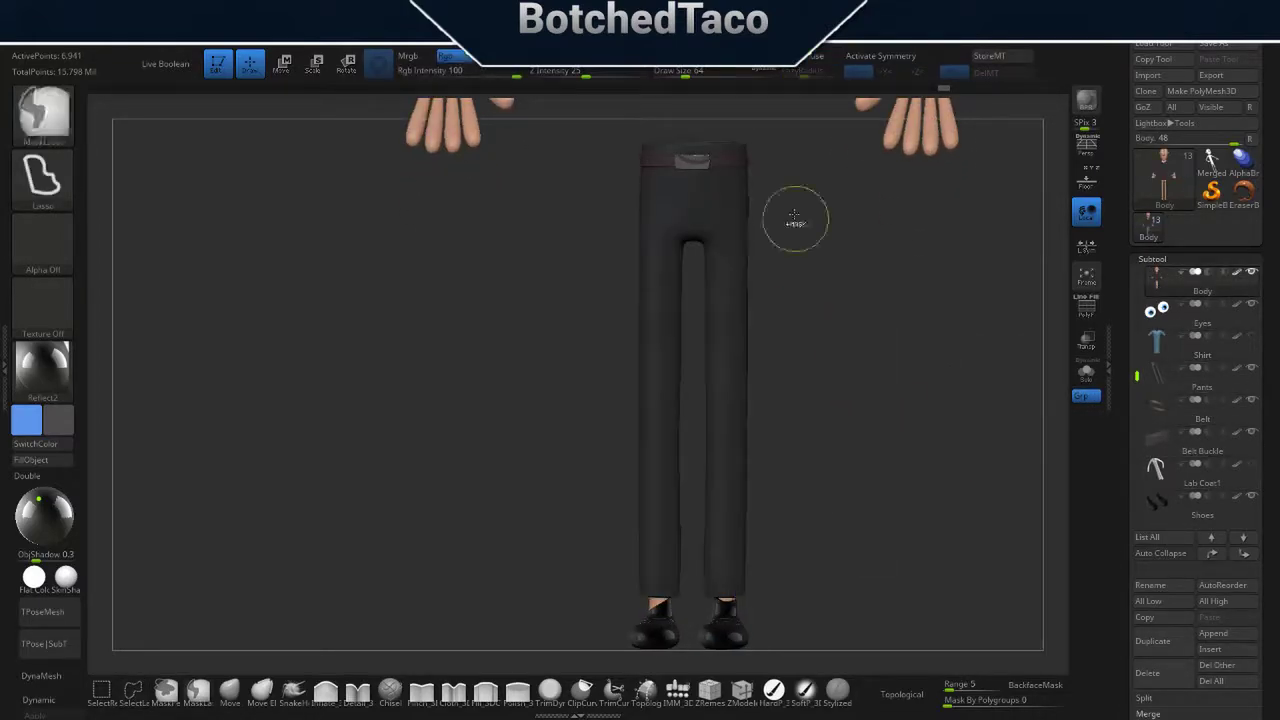
left_click_drag(791, 217, 783, 560, "ctrl+shift")
left_click(874, 480, "ctrl+shift")
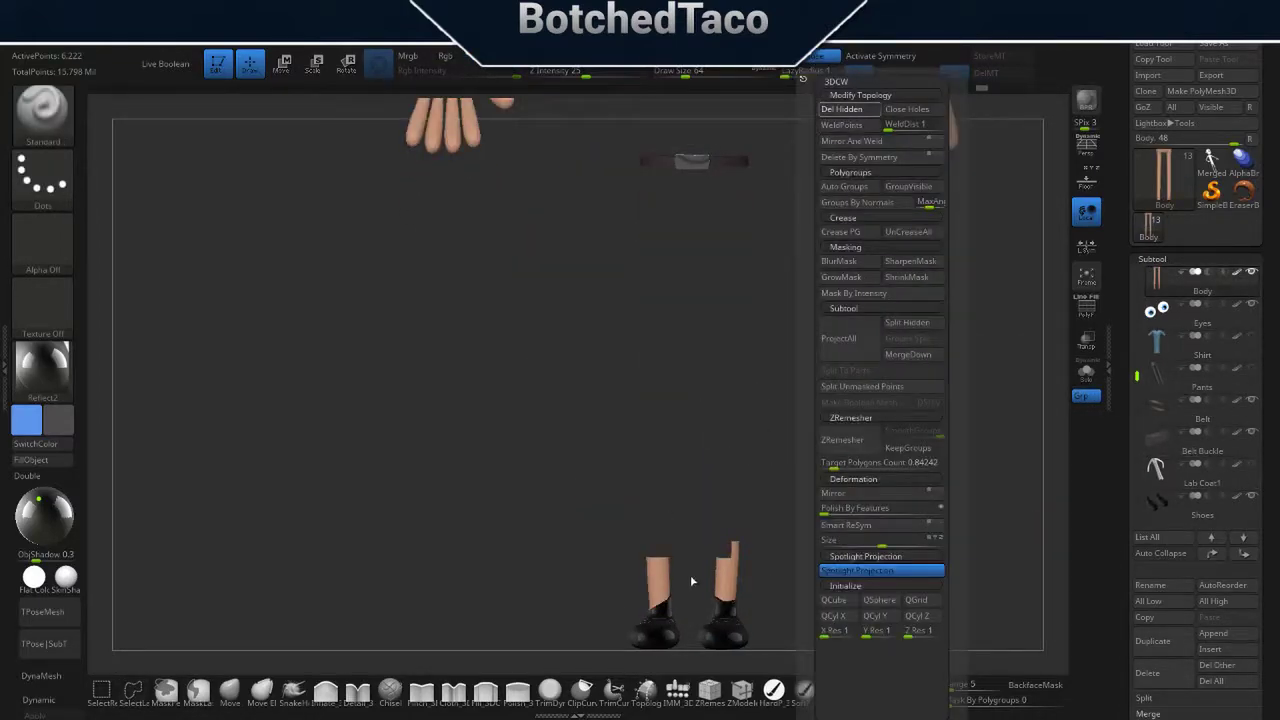
left_click(828, 414, "ctrl+shift")
left_click_drag(752, 412, 828, 414, "ctrl+shift")
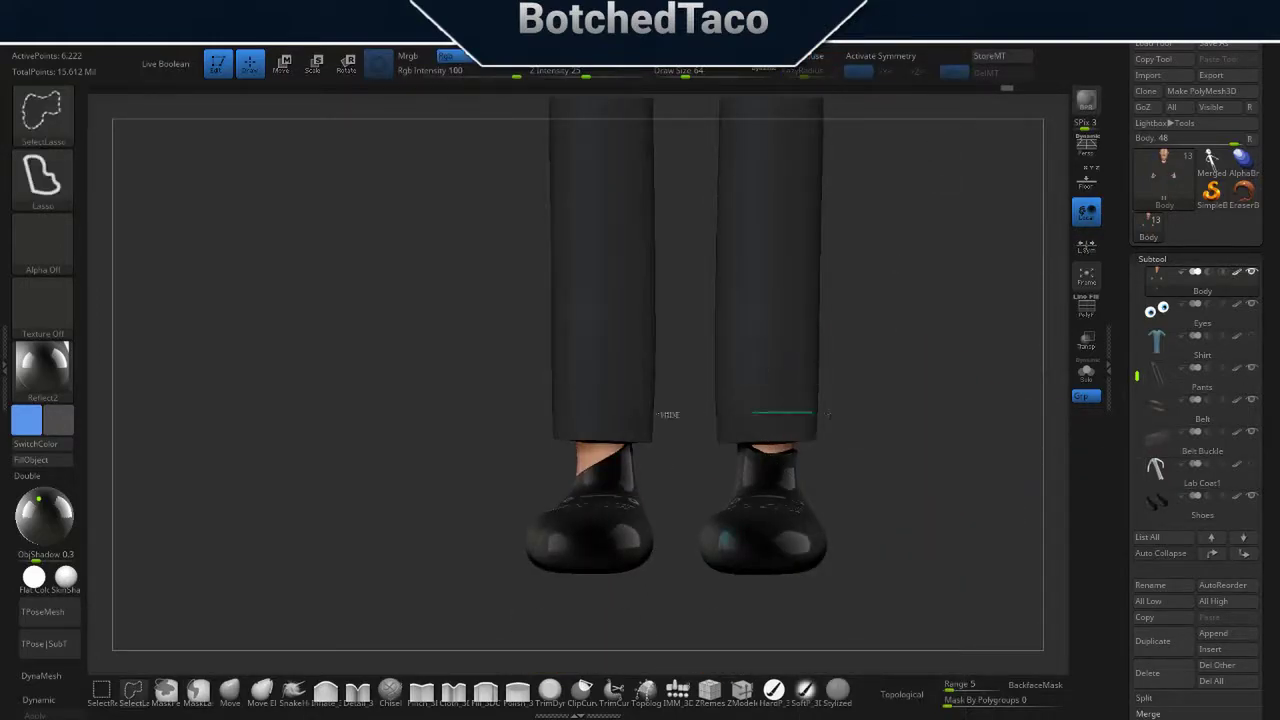
left_click(1250, 369)
key("space")
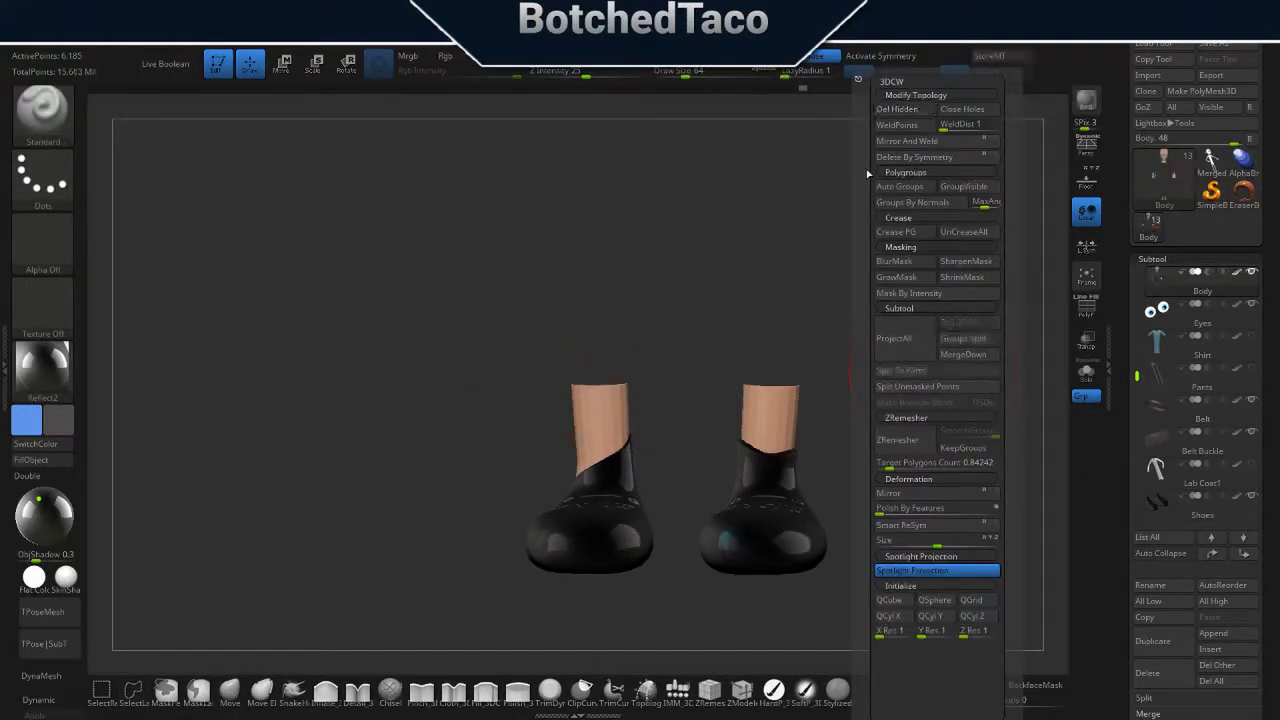
left_click(1250, 368)
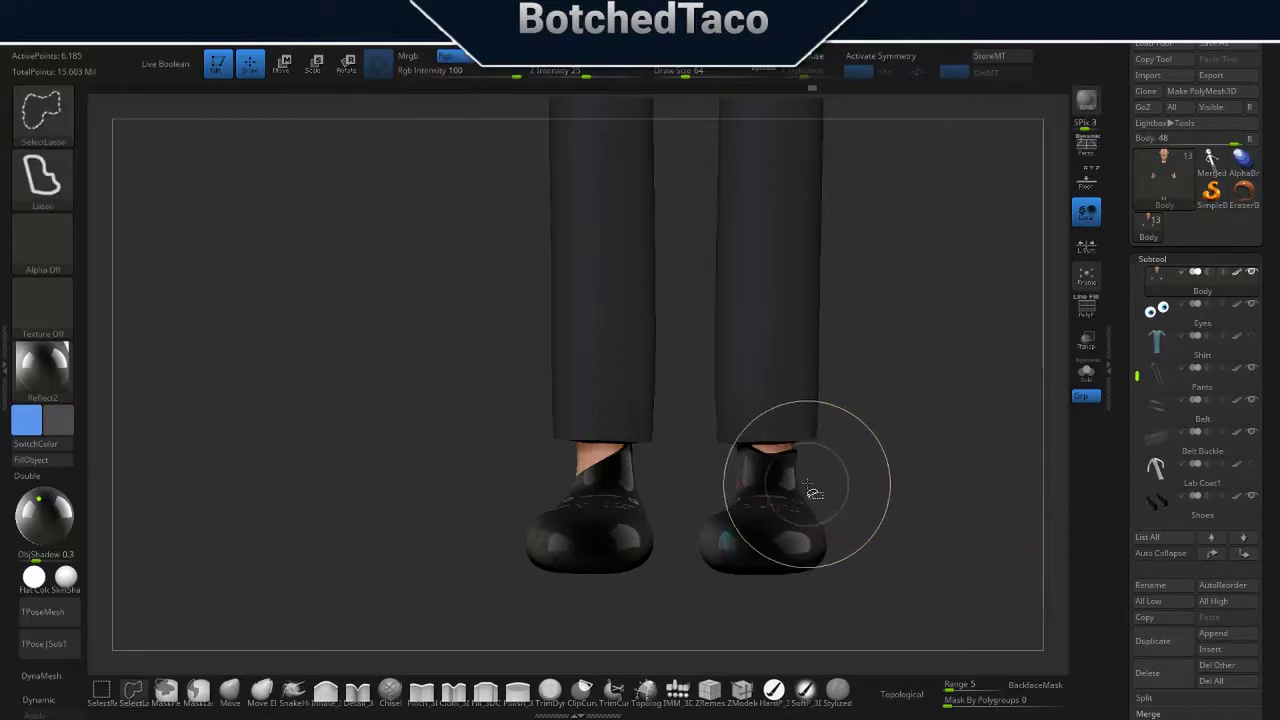
- Hide Shoes and lasso-hide the feet inside them
left_click(1250, 498)
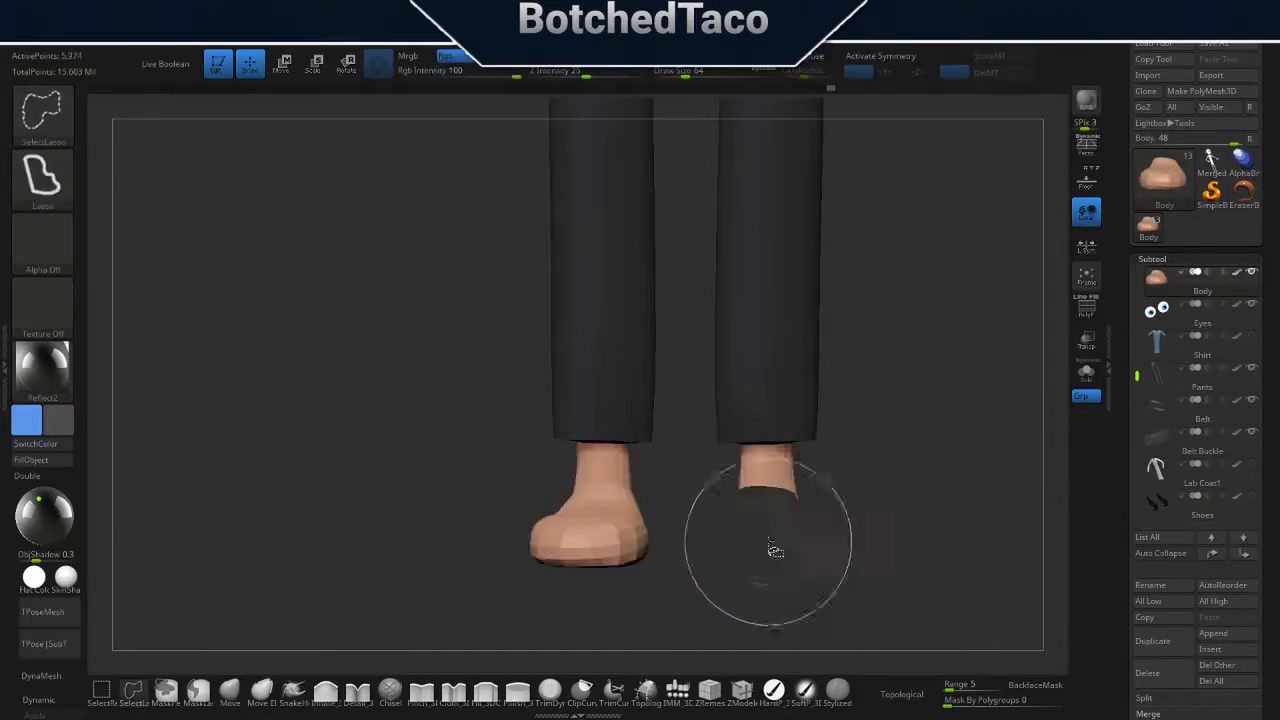
key("space")
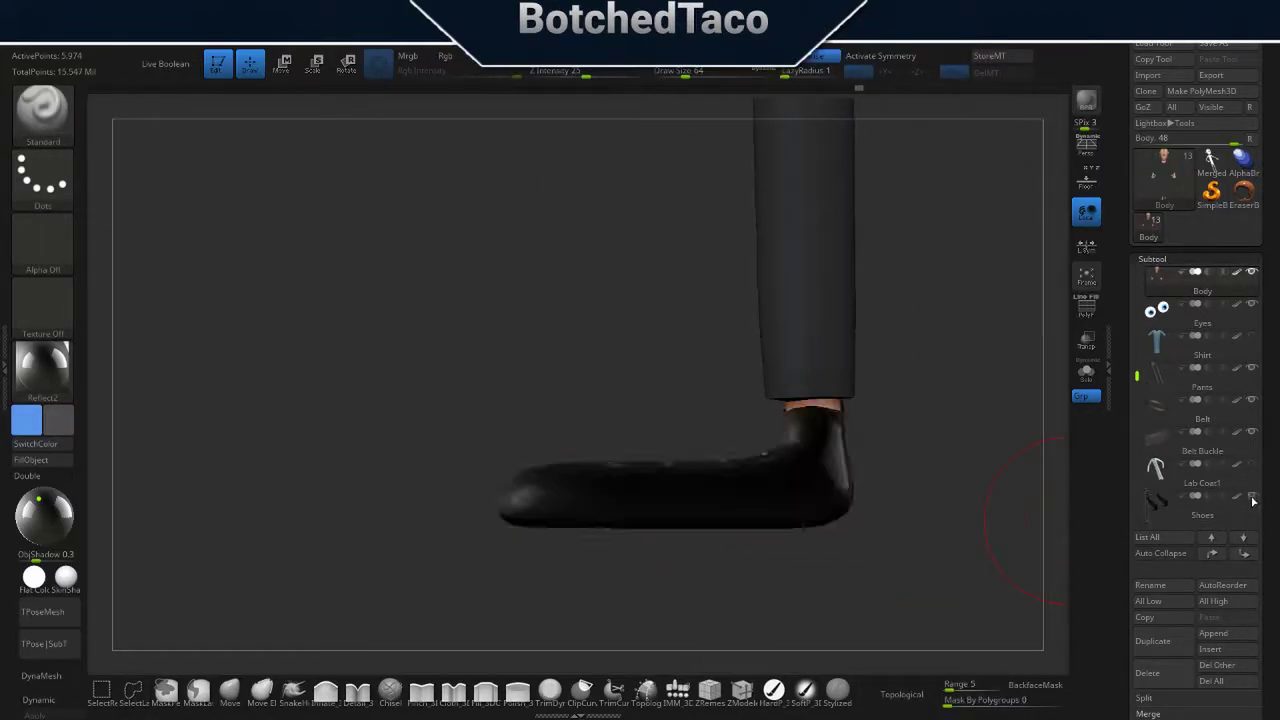
left_click_drag(618, 410, 465, 485, "ctrl+shift")
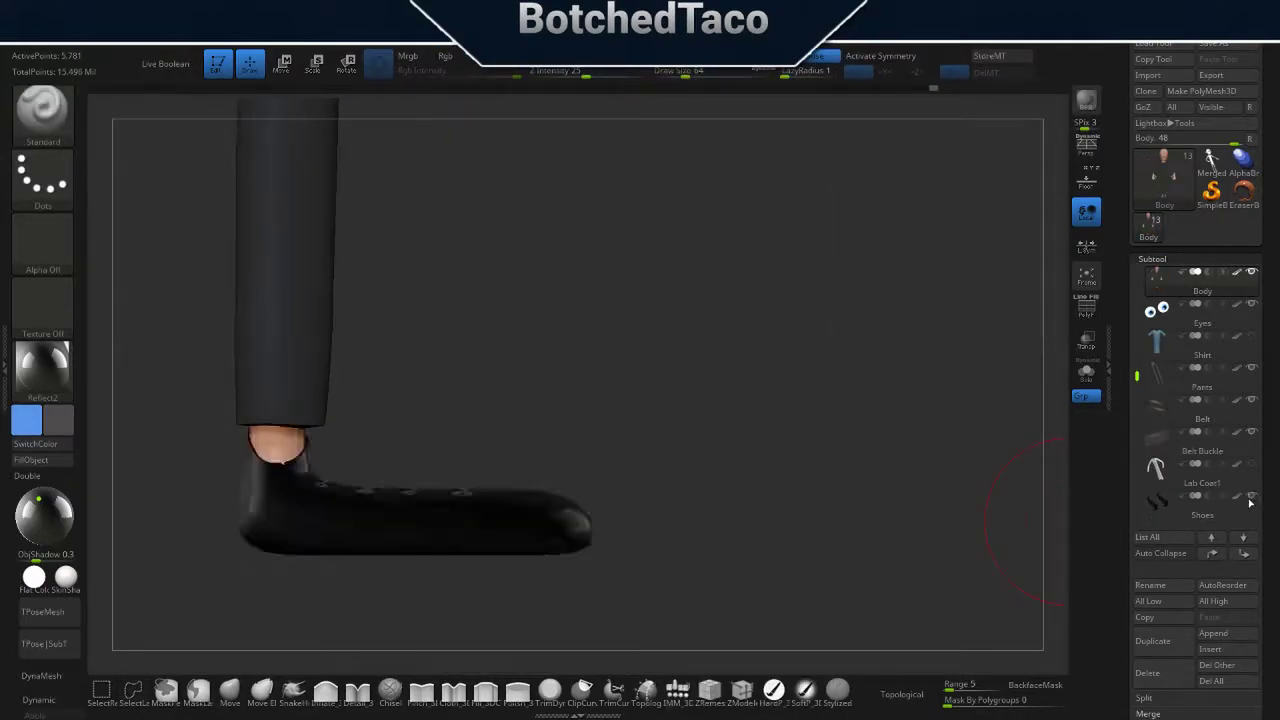
left_click_drag(250, 440, 322, 487, "ctrl+shift")
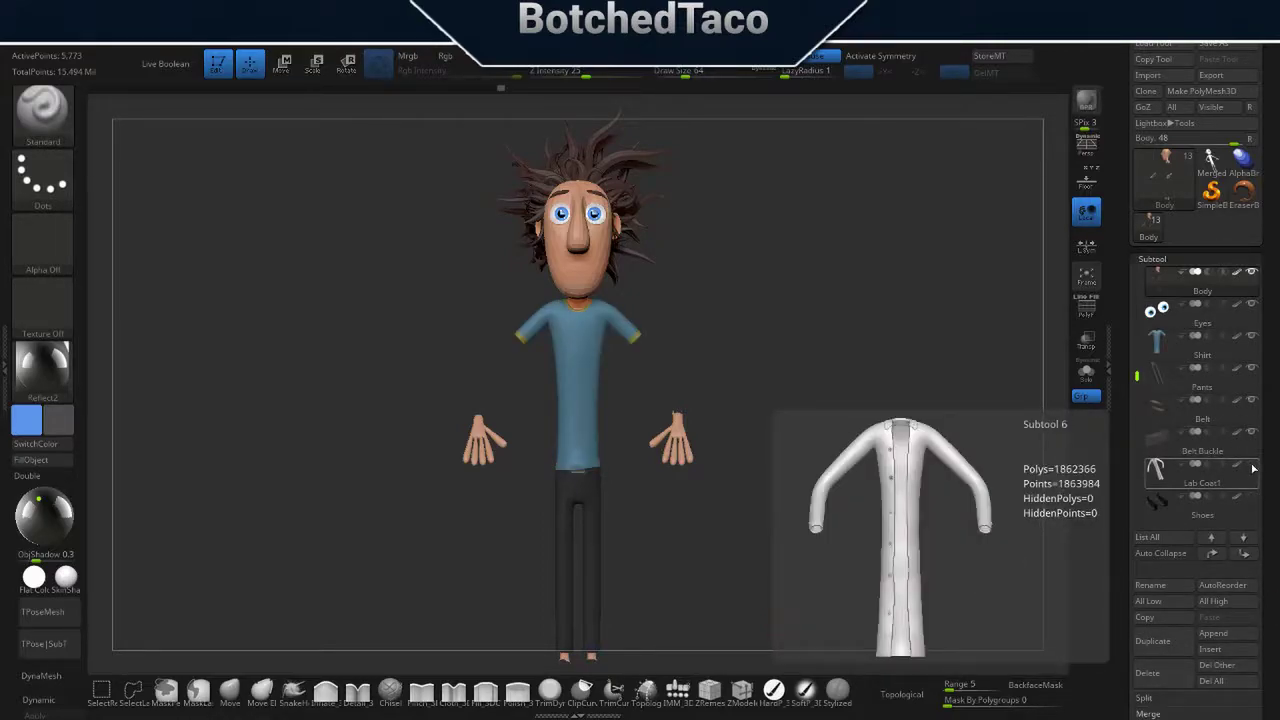
- Delete the leftover Dynamesh and Base subtools and reselect Body
mouse_move(806, 476)
left_mouse_down()
mouse_move(774, 374)
mouse_move(803, 451)
mouse_move(803, 560)
left_mouse_up()
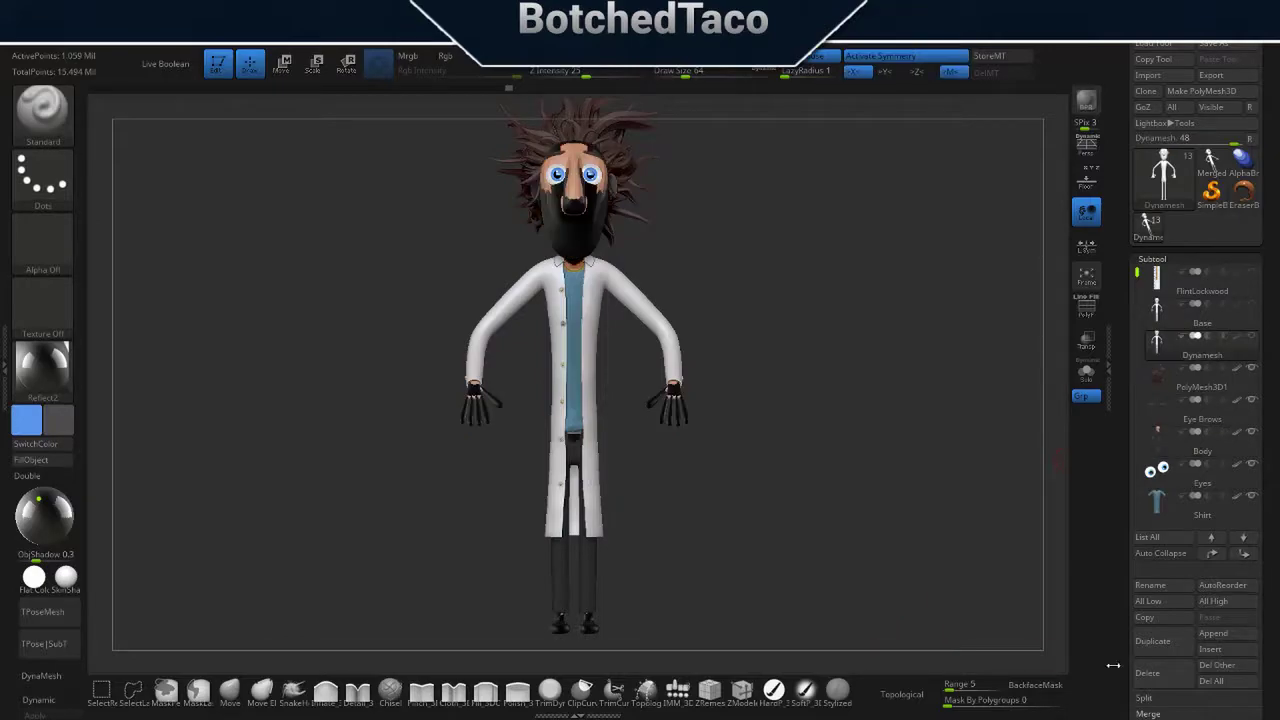
left_click(1147, 672)
left_click(1043, 703)
left_click(1200, 415)
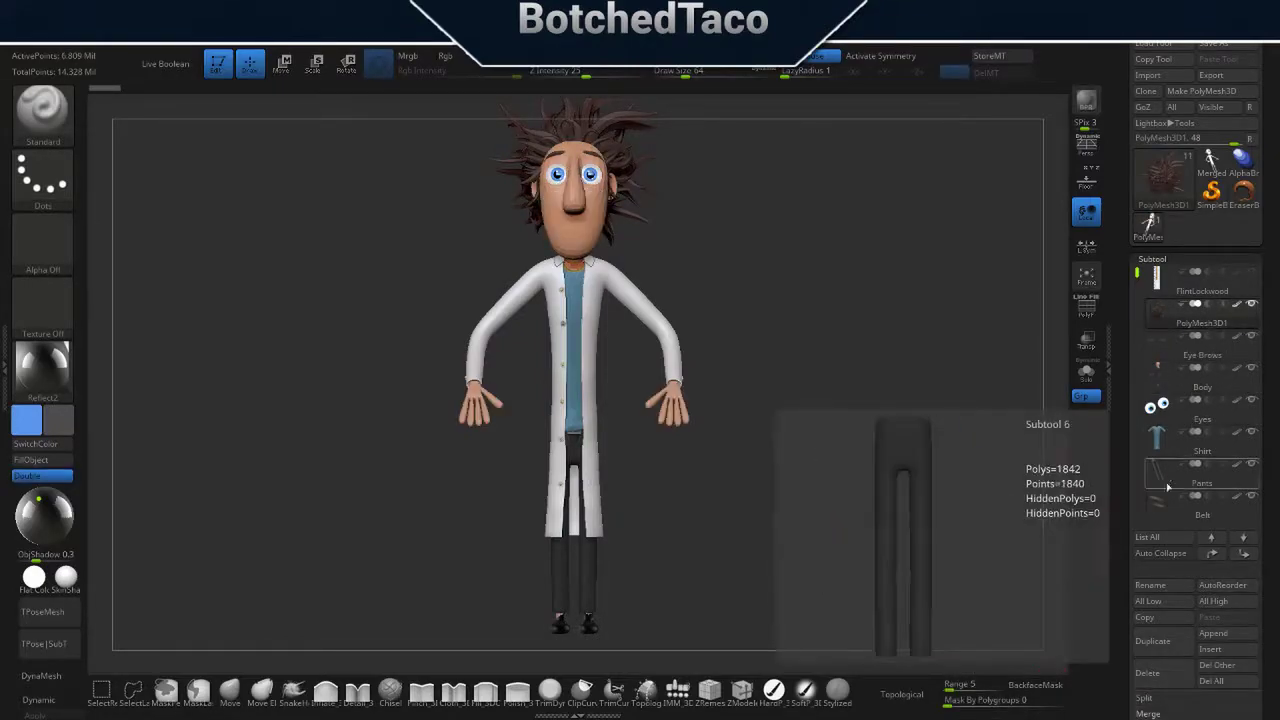
- Save the project as FlintLockwood-10-Posing-1.ZPR
left_click(1152, 259)
left_click(1157, 275)
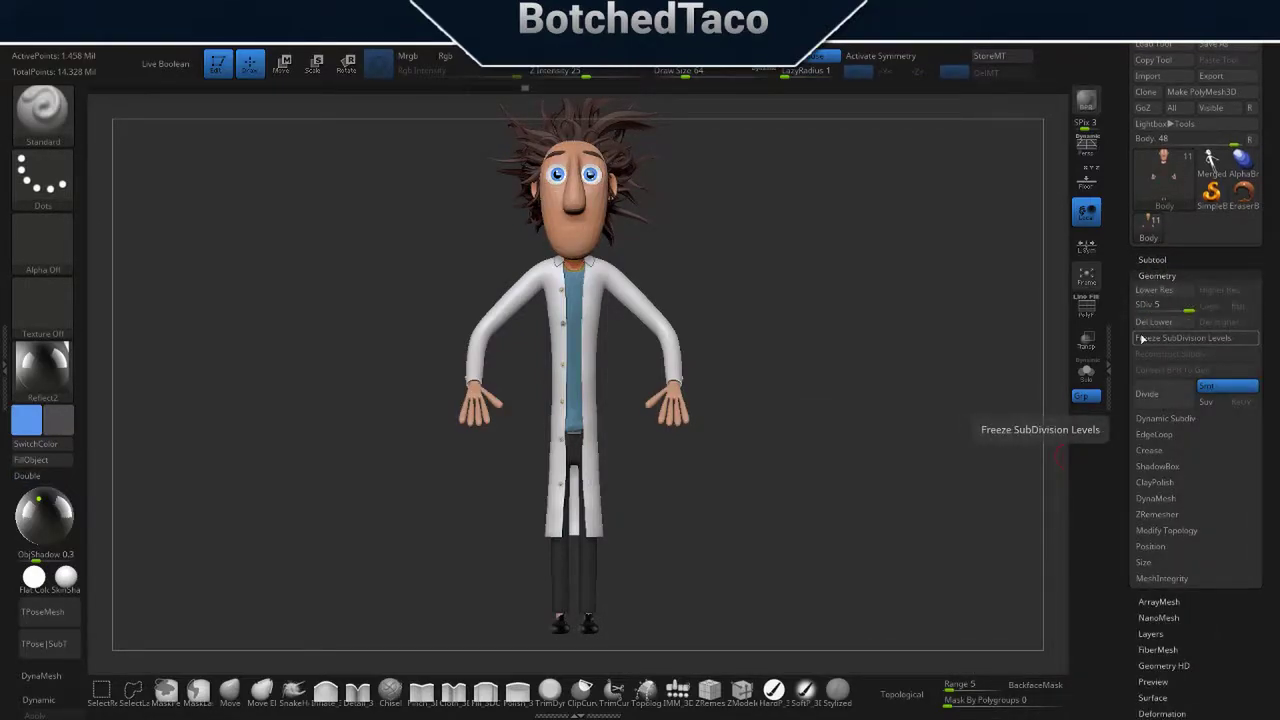
left_click(1152, 260)
key("ctrl+s")
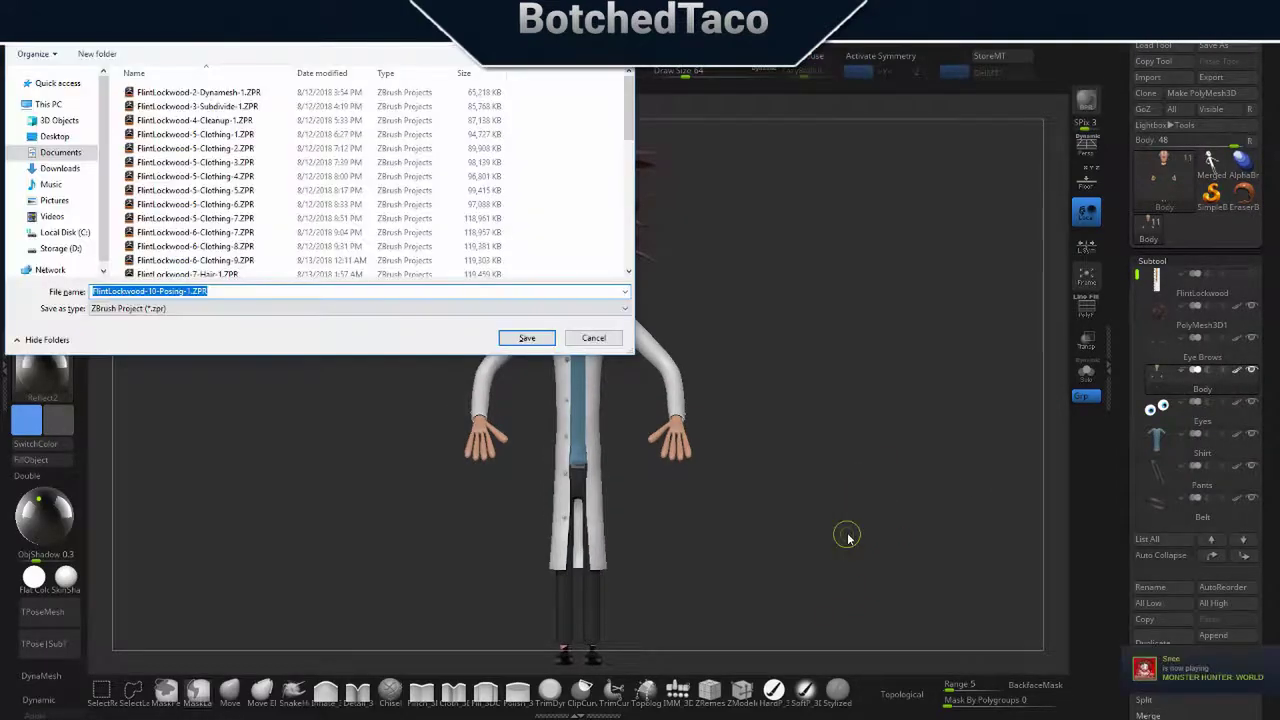
key("Return")
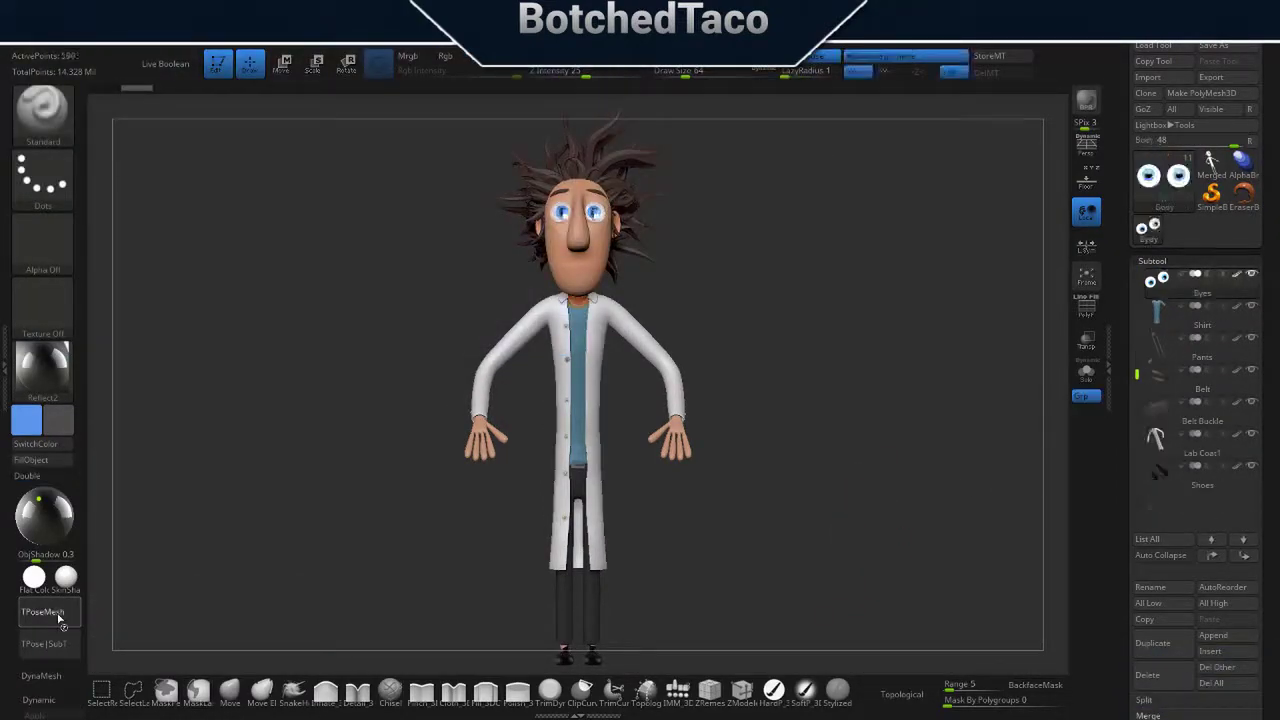
- Merge all subtools into one TPoseMesh and switch to a plain grey material
left_click(44, 612)
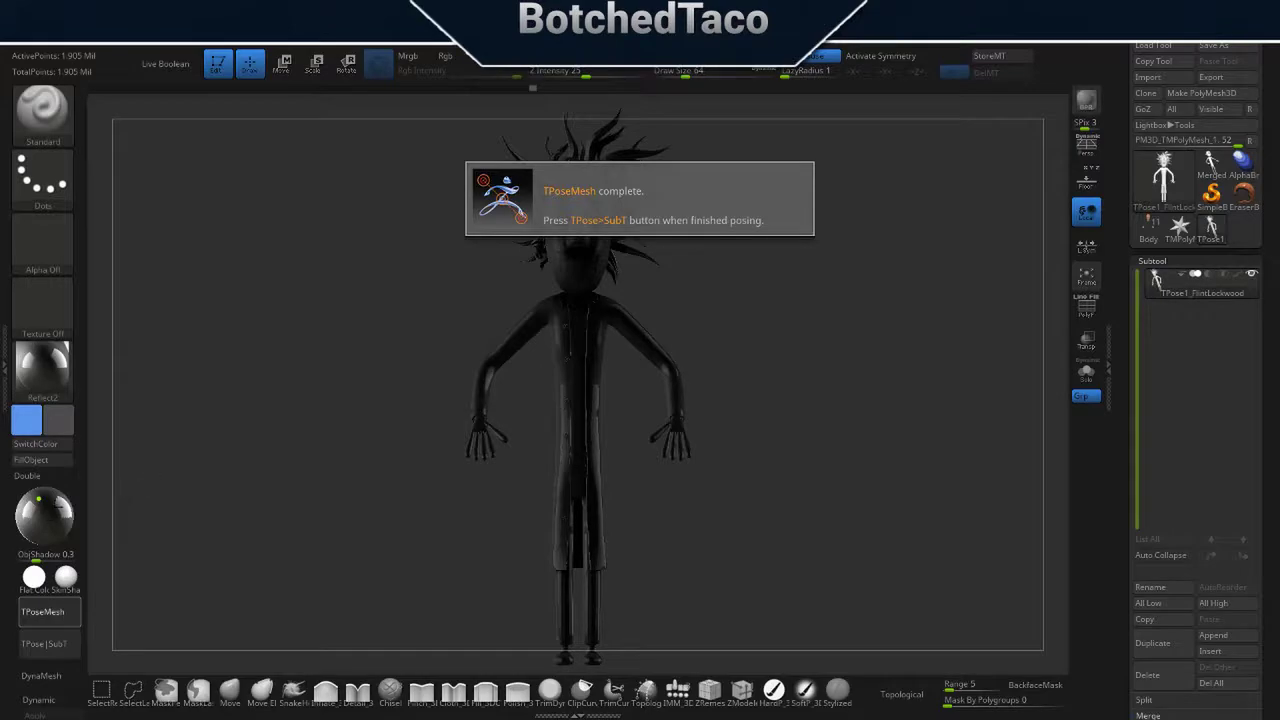
left_click(42, 365)
left_click(106, 349)
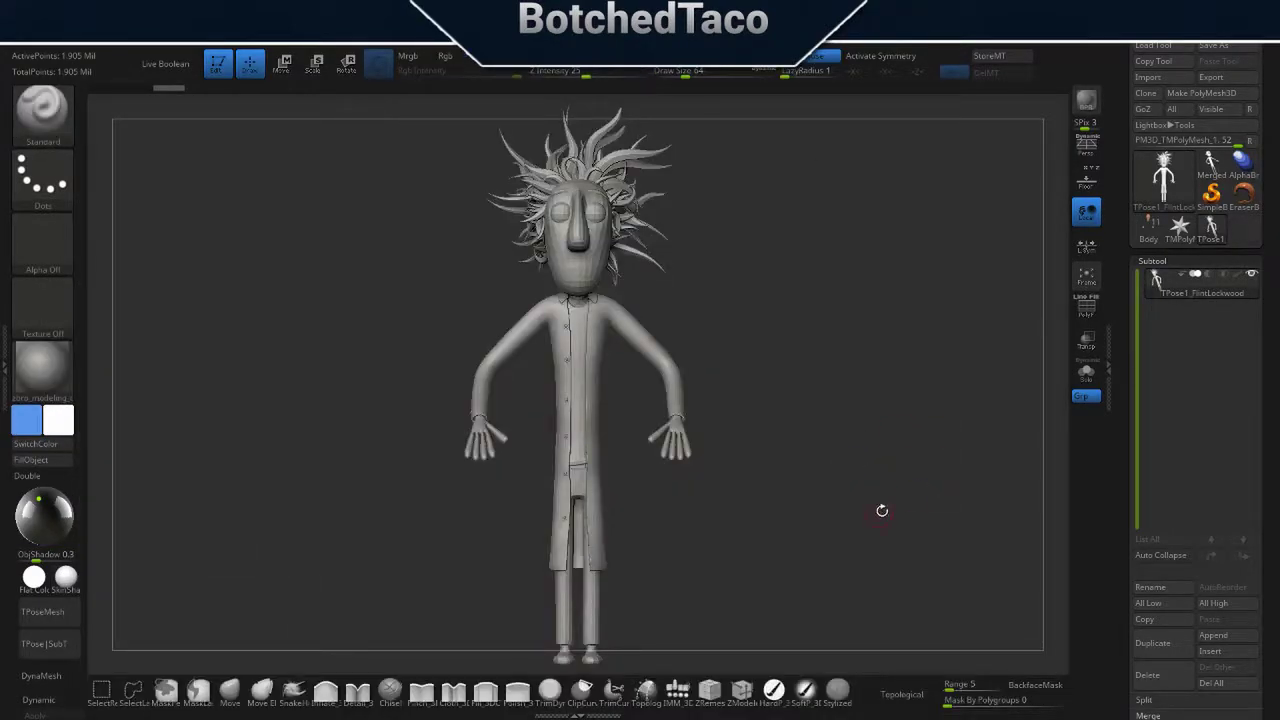
- Isolate and lasso-mask the screen-right arm
left_click_drag(778, 557, 686, 442)
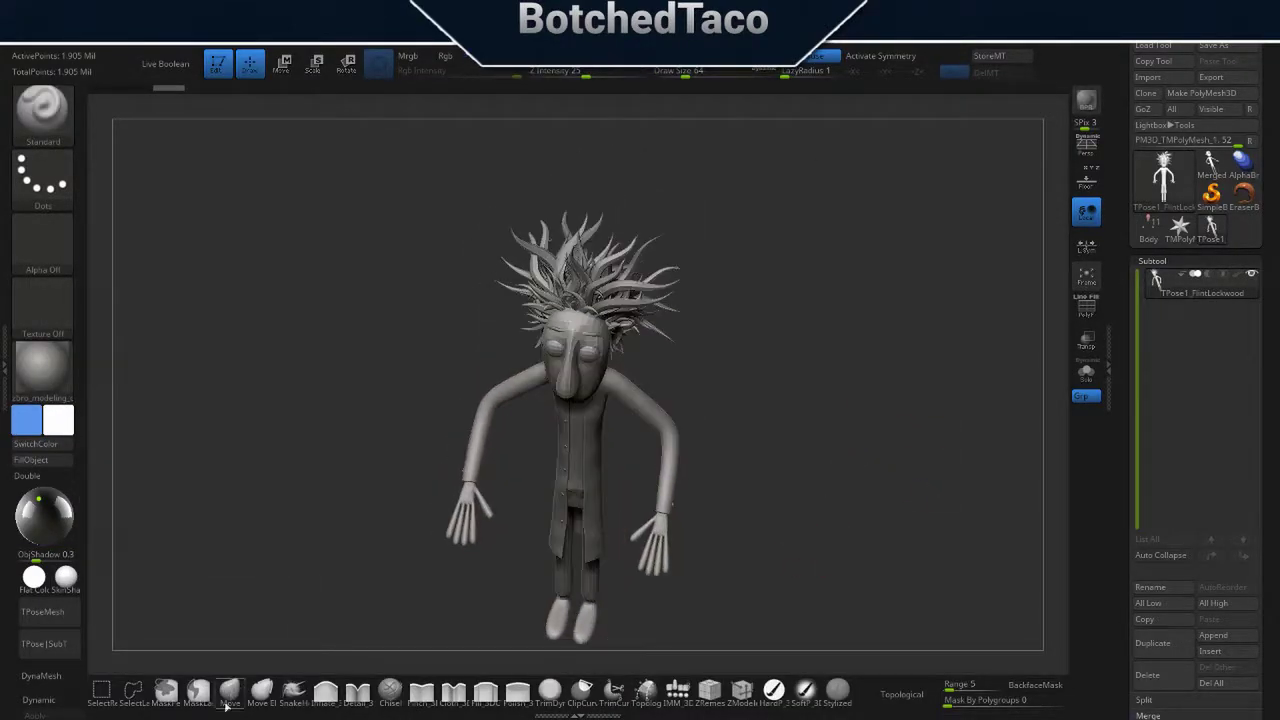
left_click(680, 446, "ctrl+shift")
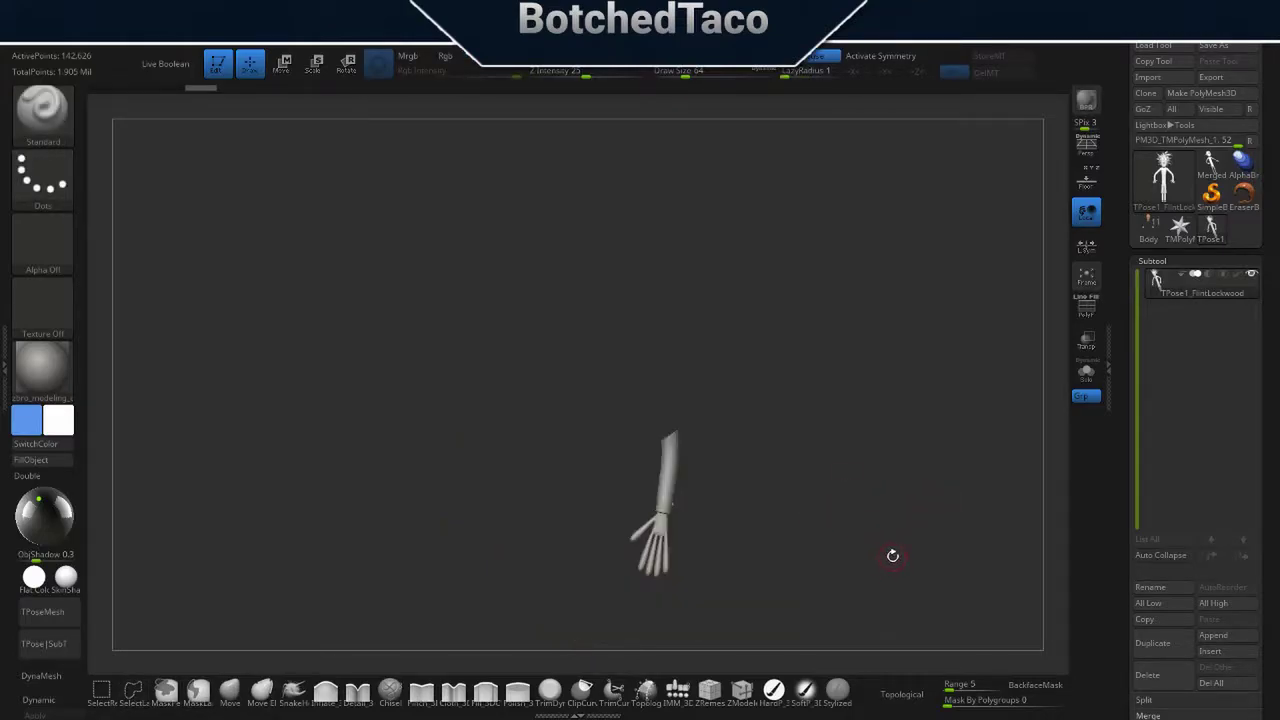
left_click(893, 555, "ctrl+shift")
left_click_drag(636, 605, 683, 430, "ctrl")
left_click_drag(900, 400, 929, 343, "alt")
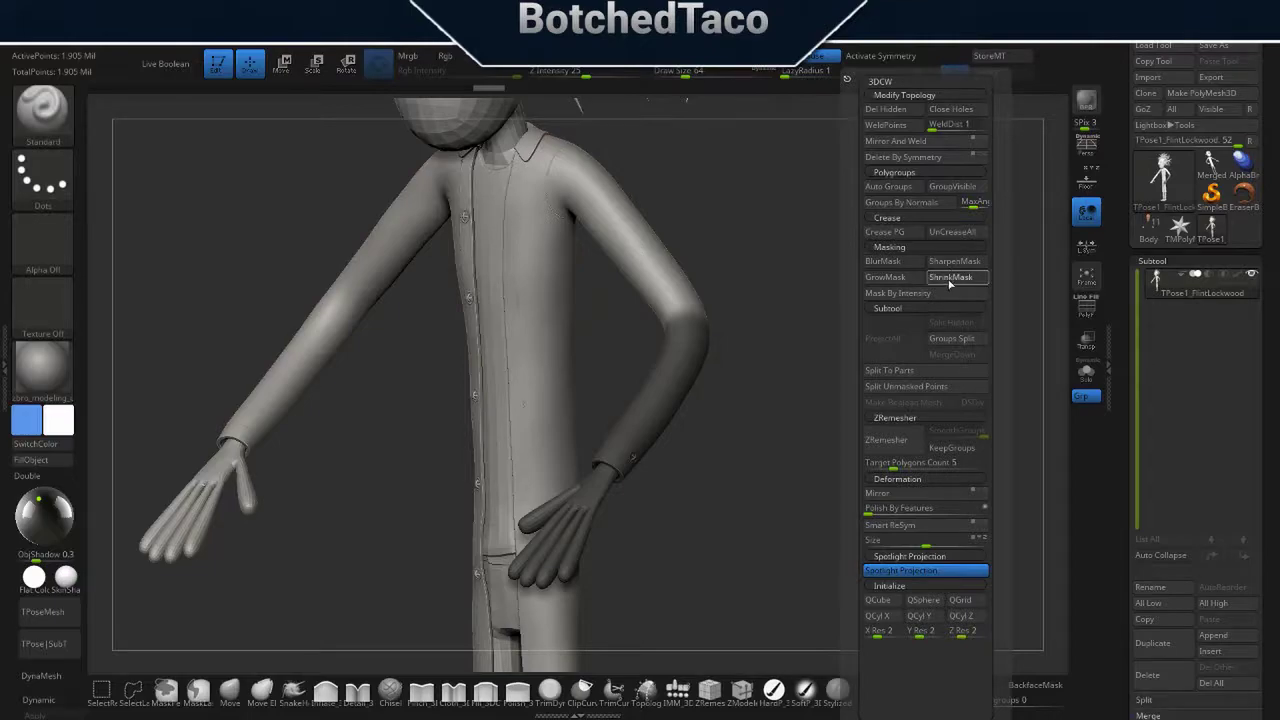
- Invert the mask and rotate the screen-right arm down with Transpose
left_click(857, 400, "ctrl")
left_click_drag(857, 400, 800, 420)
key("w")
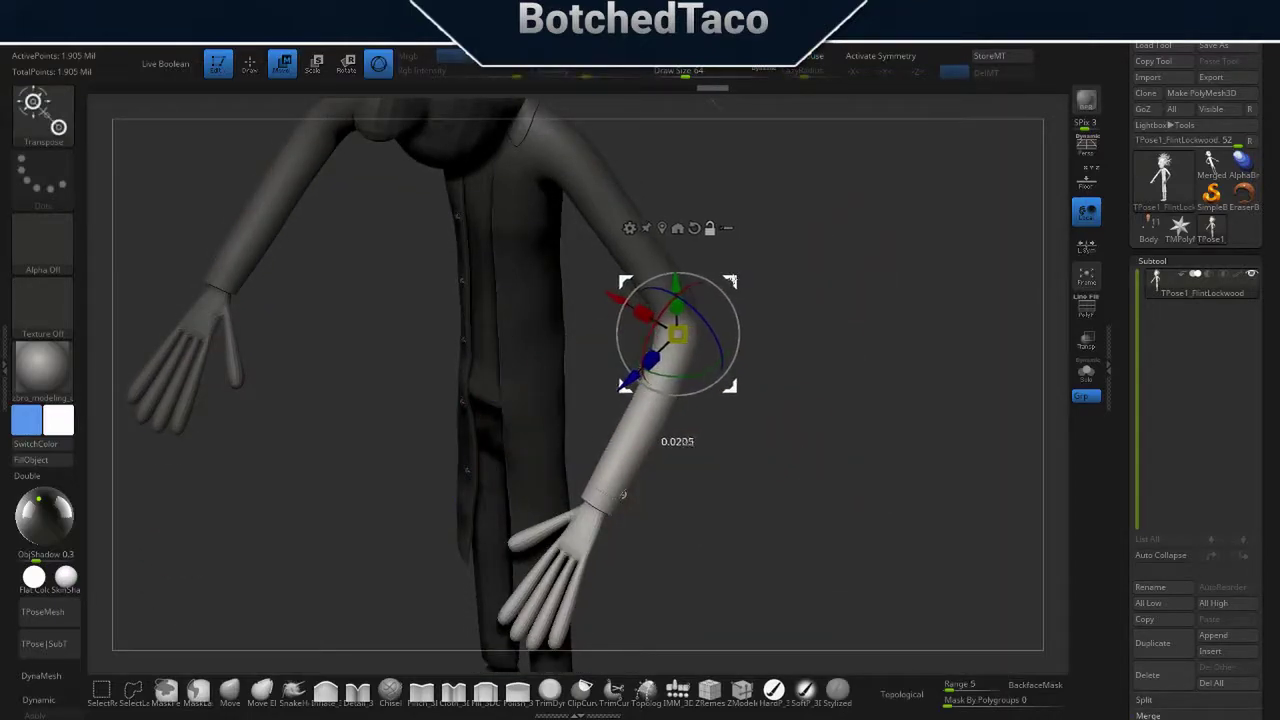
mouse_move(738, 325)
left_mouse_down()
mouse_move(733, 311)
mouse_move(671, 449)
left_mouse_up()
- Remask so only the forearm is free and rotate it down from the elbow
key("q")
mouse_move(806, 349)
left_mouse_down("ctrl")
mouse_move(600, 330)
mouse_move(826, 476)
mouse_move(760, 300)
left_mouse_up("ctrl")
left_click_drag(900, 450, 850, 430)
left_click(900, 450, "ctrl")
key("w")
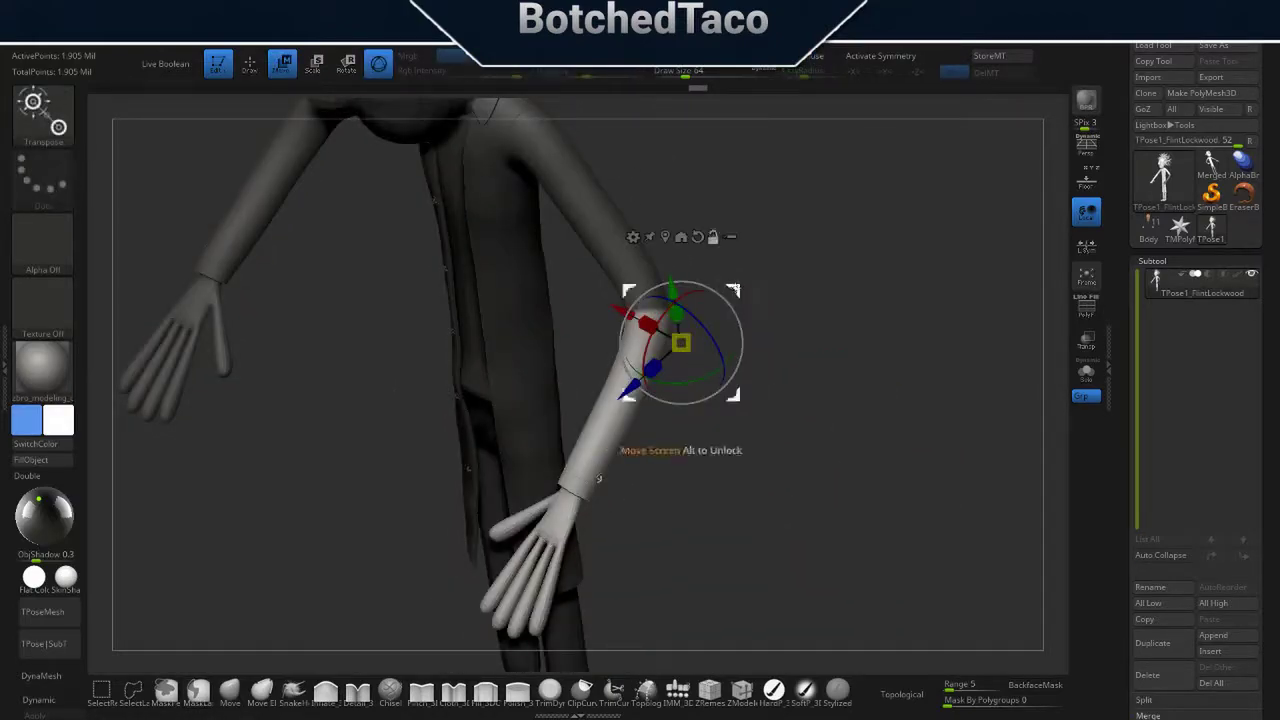
mouse_move(680, 343)
left_mouse_down()
mouse_move(707, 355)
mouse_move(640, 370)
left_mouse_up()
key("q")
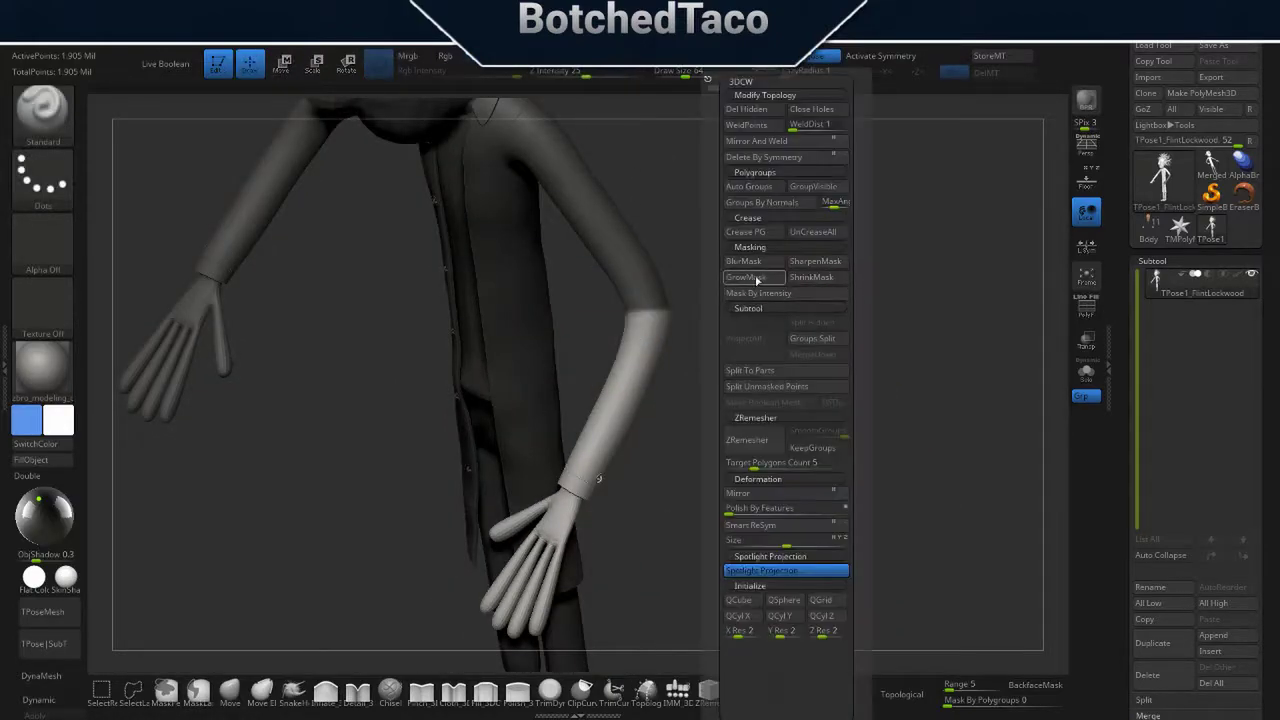
key("w")
left_click_drag(600, 470, 657, 487)
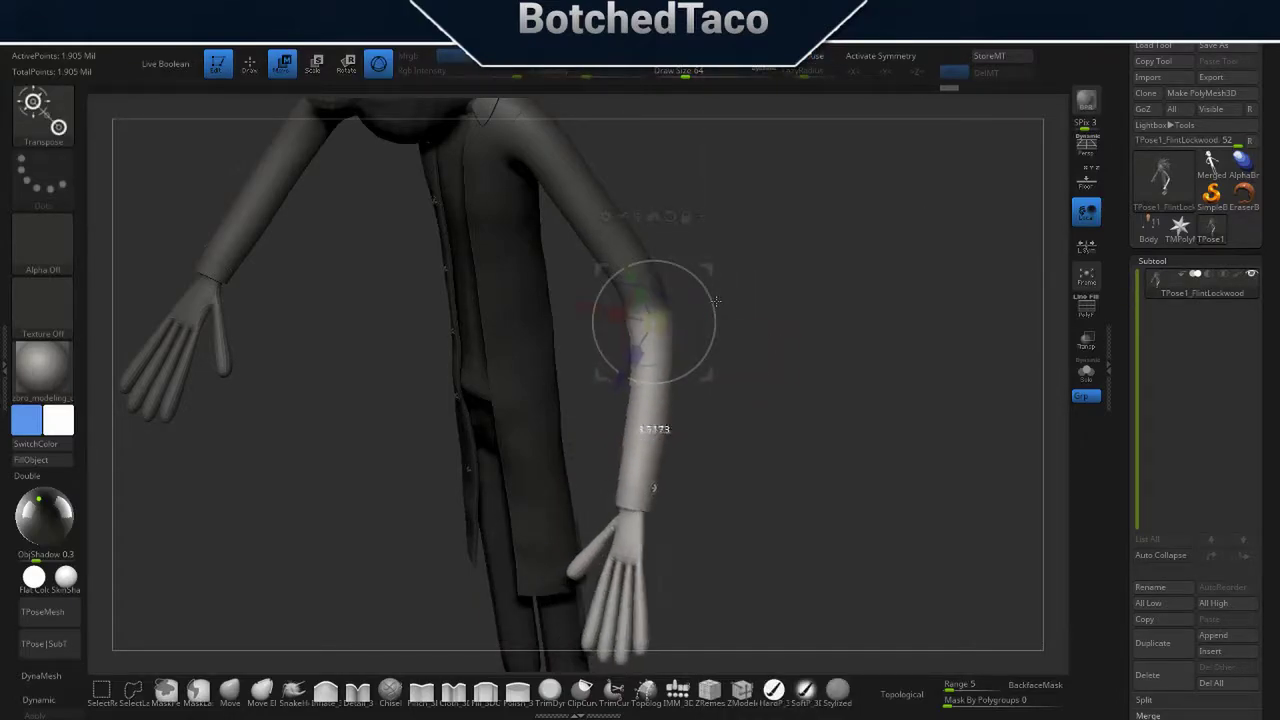
- Re-invert the forearm mask and swing the forearm outward so the hand points right
left_click_drag(593, 362, 751, 331)
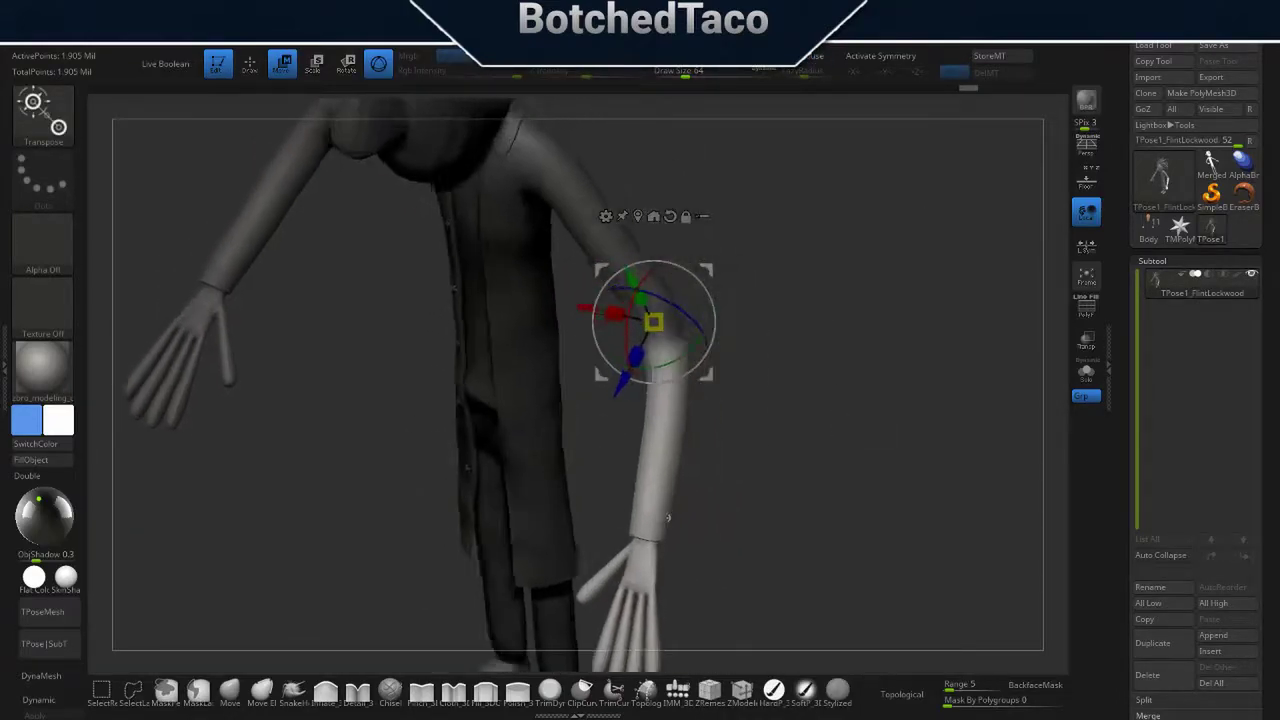
key("q")
mouse_move(842, 399)
left_mouse_down()
mouse_move(709, 337)
mouse_move(766, 303)
left_mouse_up()
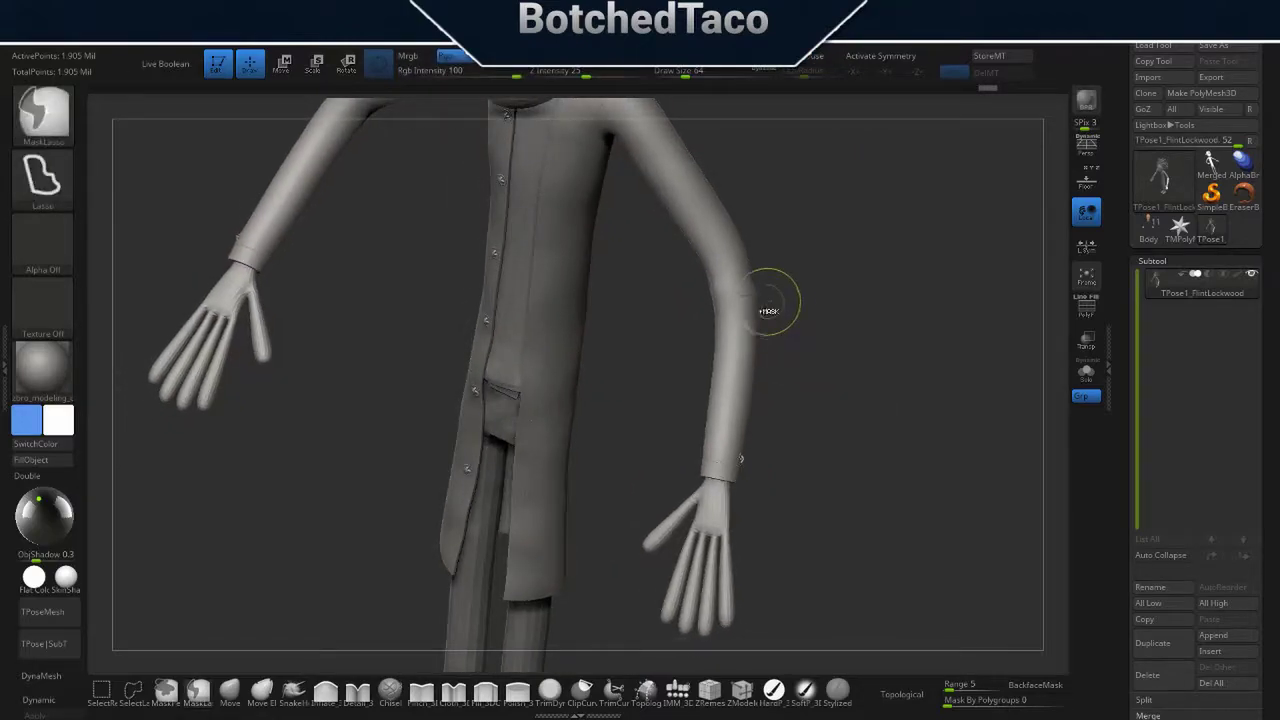
left_click(911, 441, "ctrl")
left_click_drag(911, 441, 797, 374)
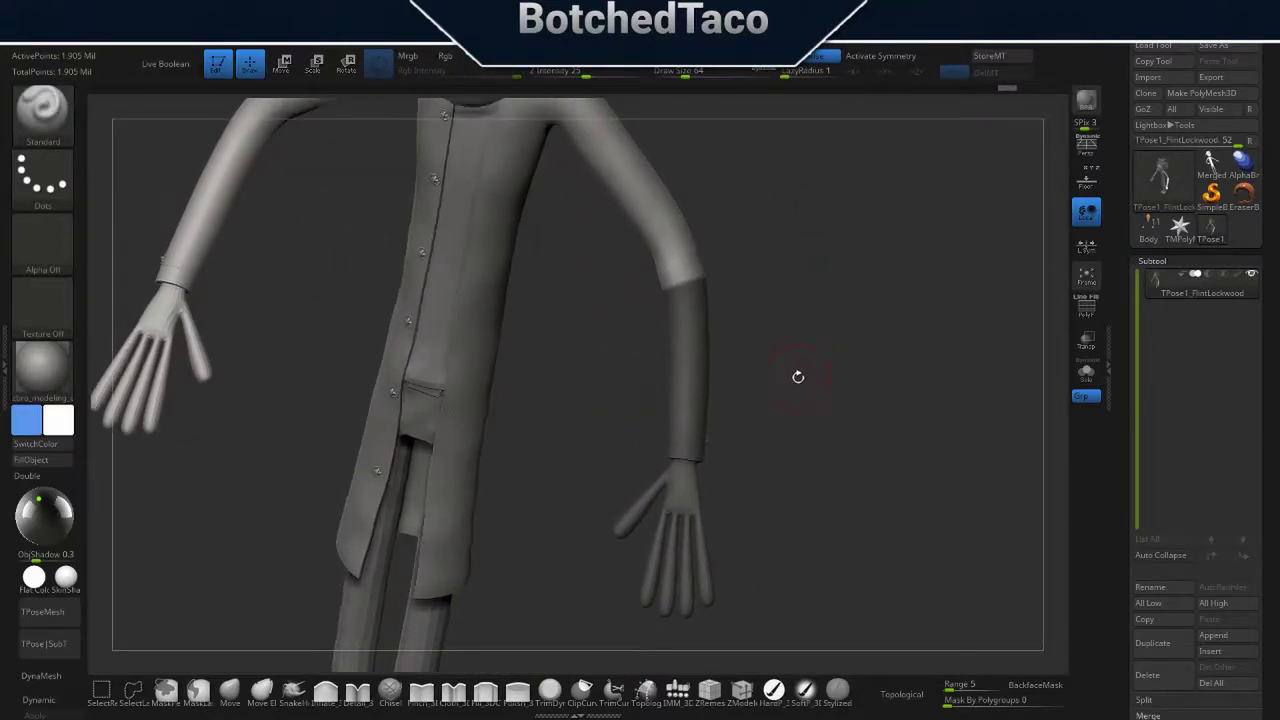
key("space")
key("ctrl+i")
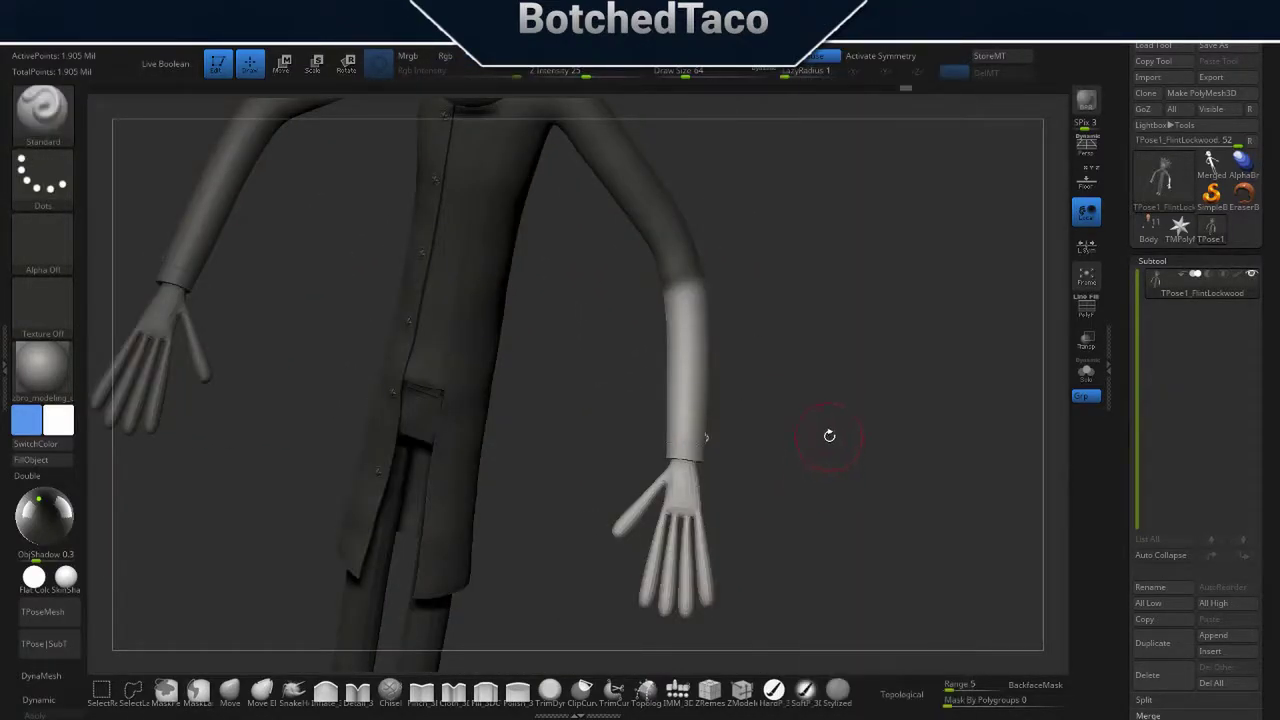
key("w")
key("q")
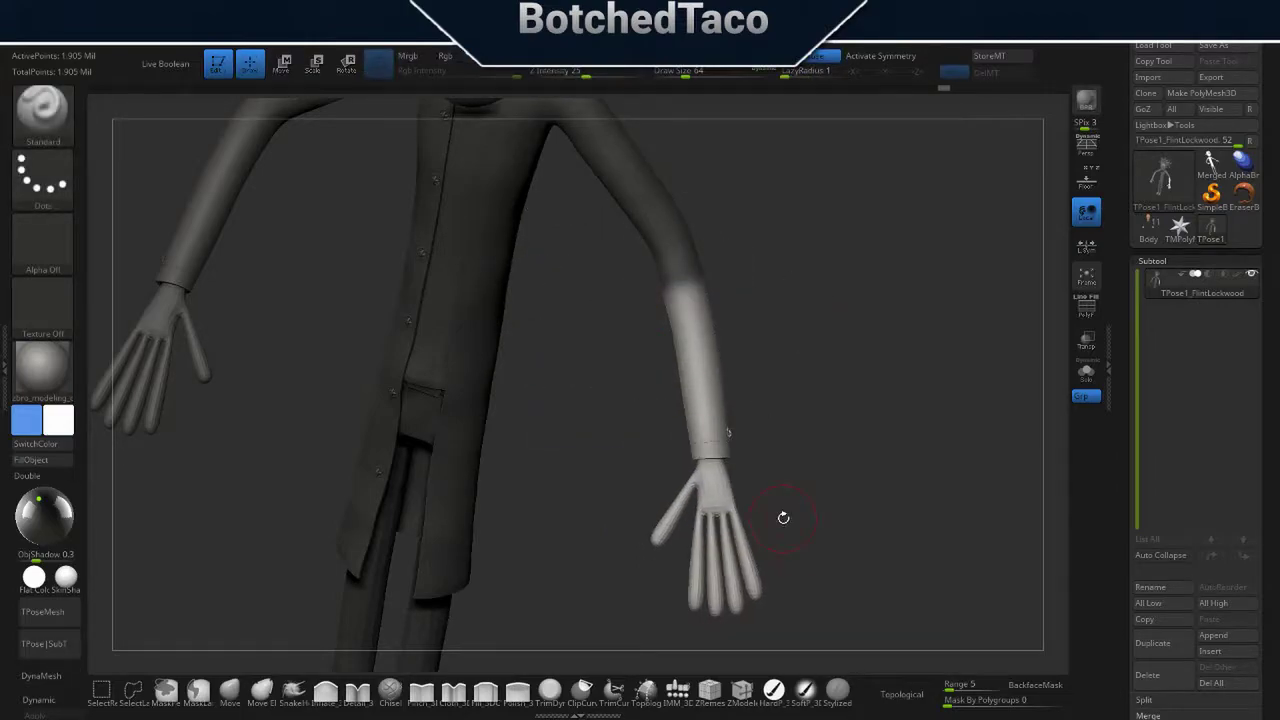
key("space")
key("w")
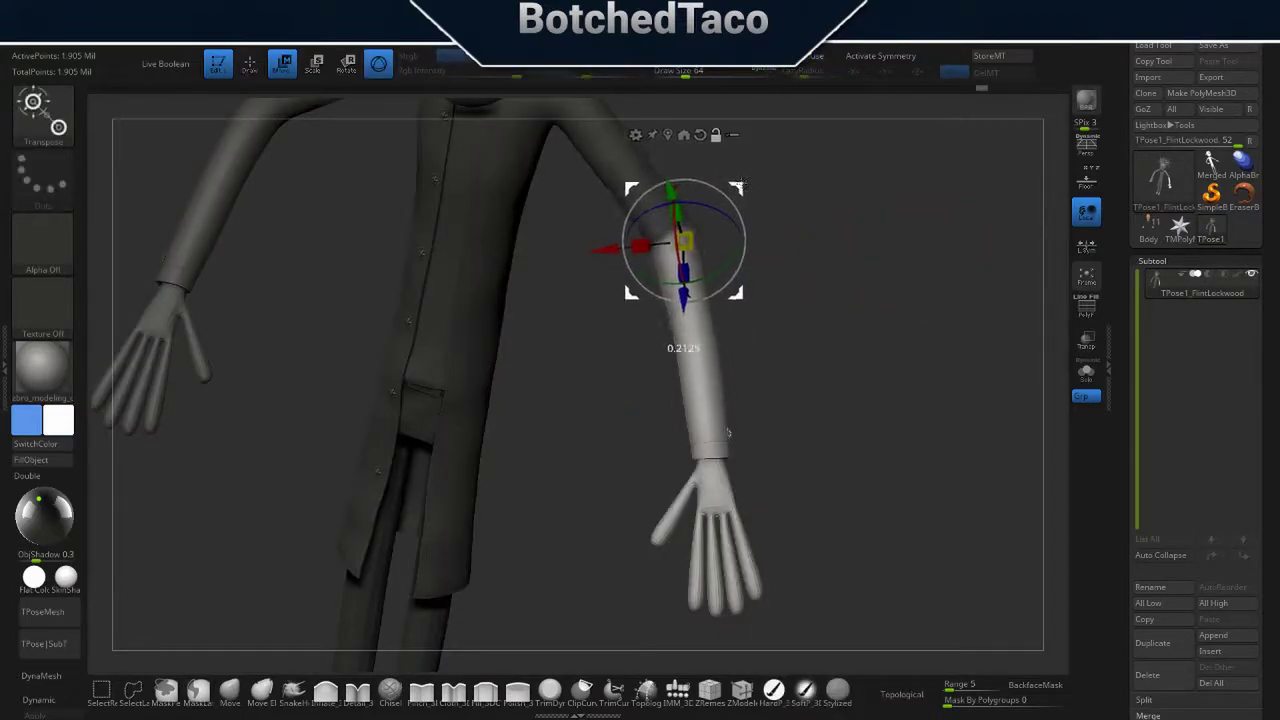
key("space")
left_click_drag(727, 432, 764, 421)
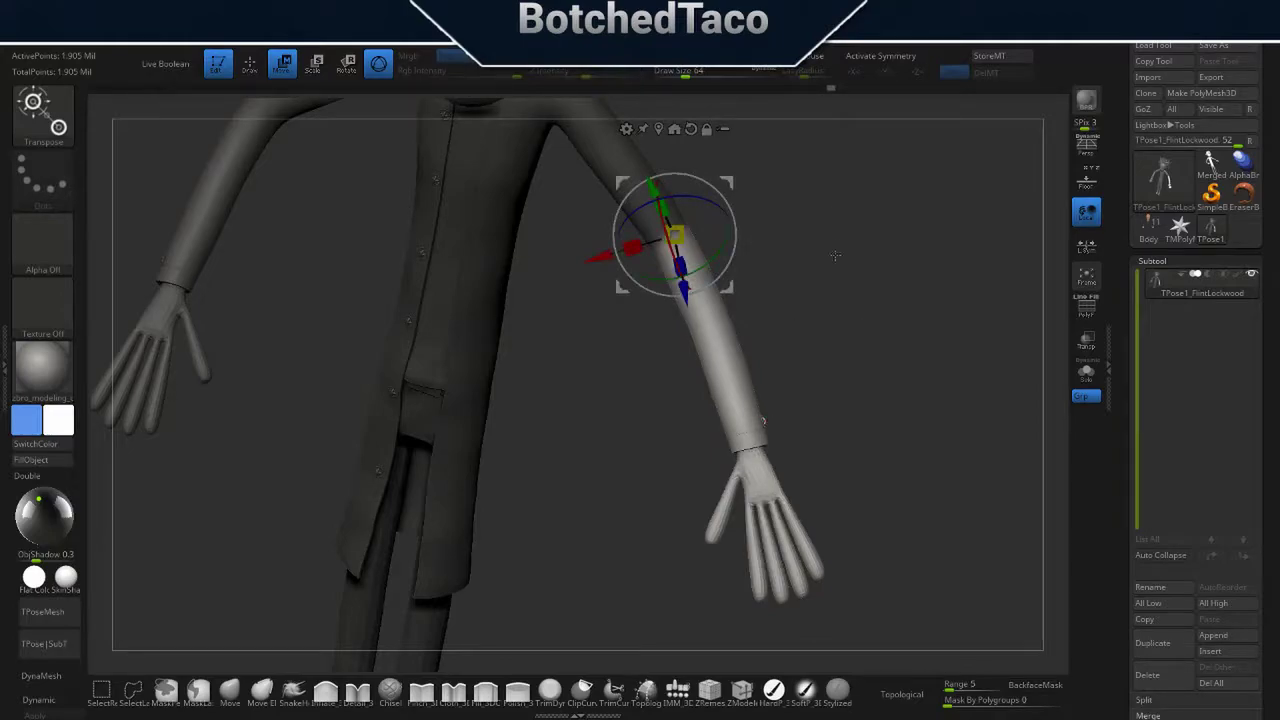
key("q")
- Frame the right arm and start lasso-masking around the hand
mouse_move(835, 255)
left_mouse_down()
mouse_move(908, 349)
mouse_move(829, 343)
mouse_move(627, 600)
left_mouse_up()
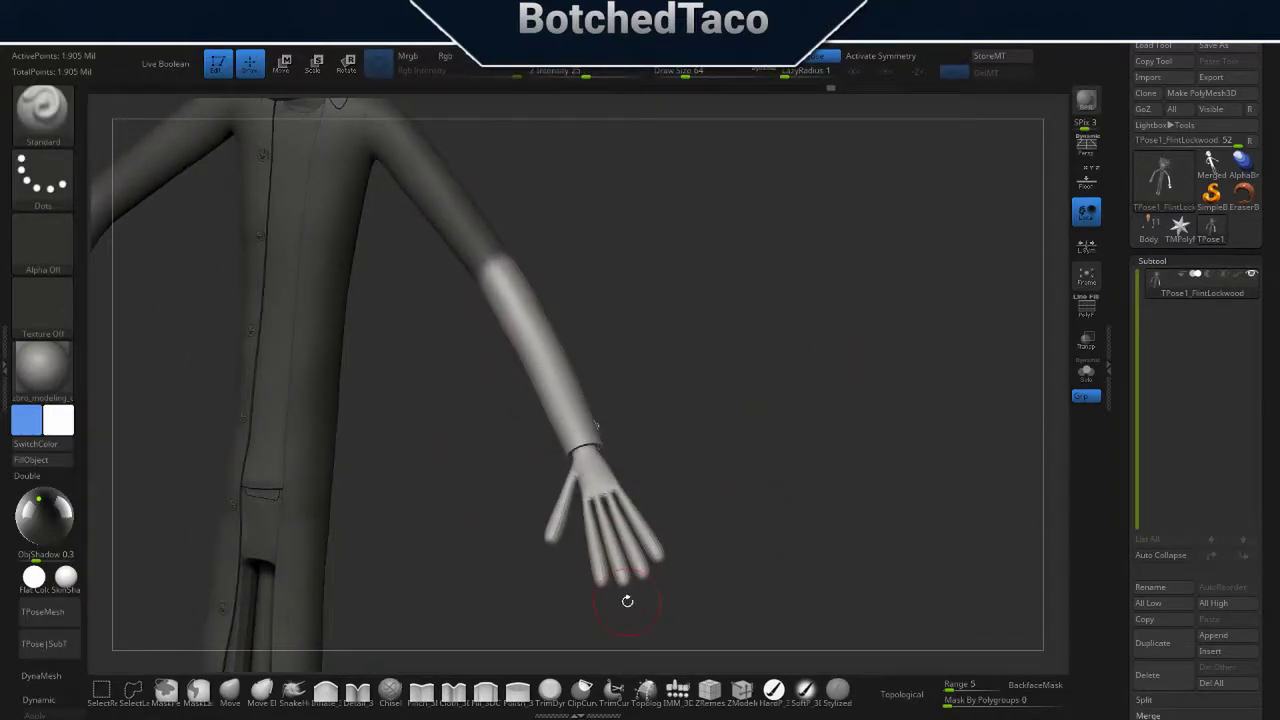
left_click_drag(736, 375, 709, 344)
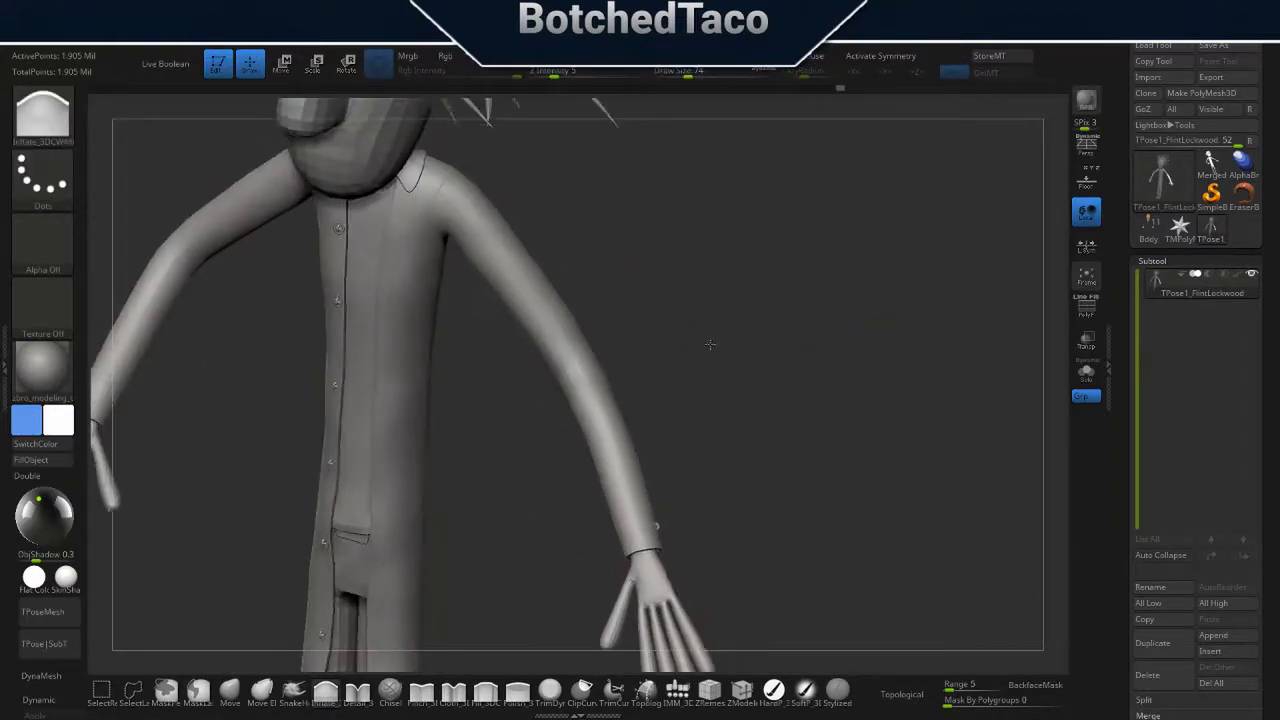
key("space")
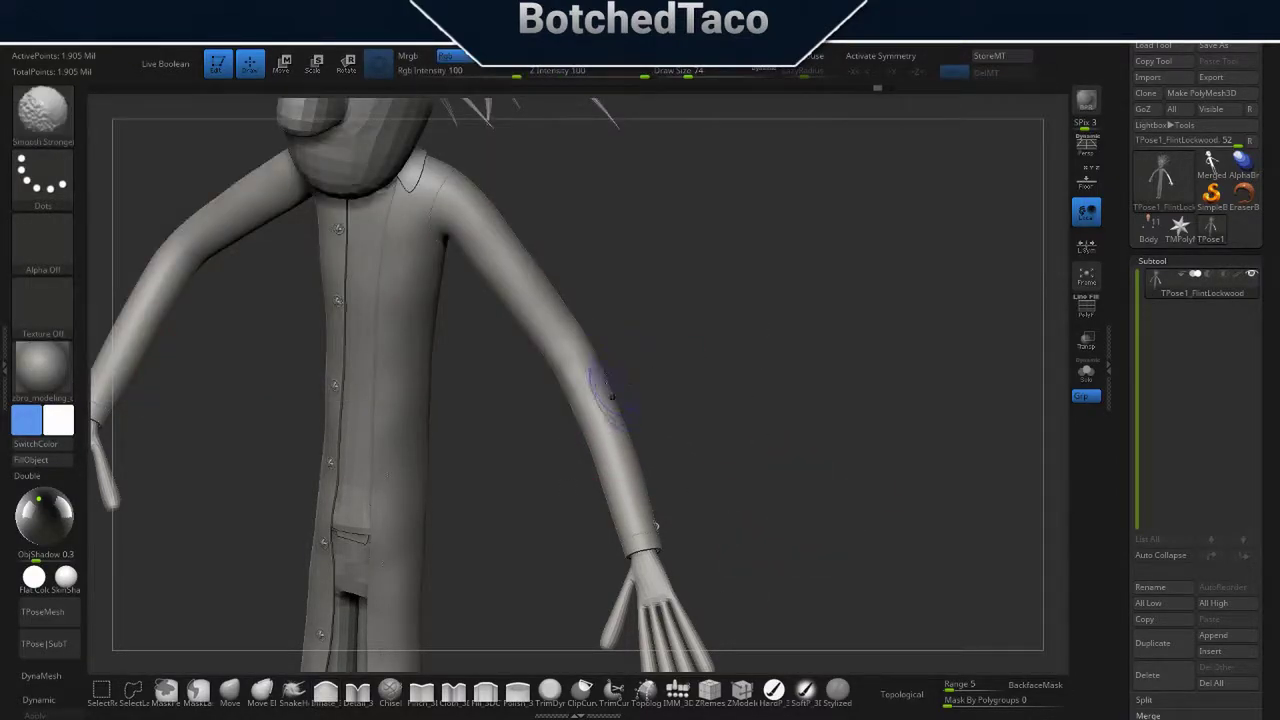
mouse_move(610, 395)
right_mouse_down()
mouse_move(797, 389)
mouse_move(818, 632)
mouse_move(823, 386)
mouse_move(822, 440)
right_mouse_up()
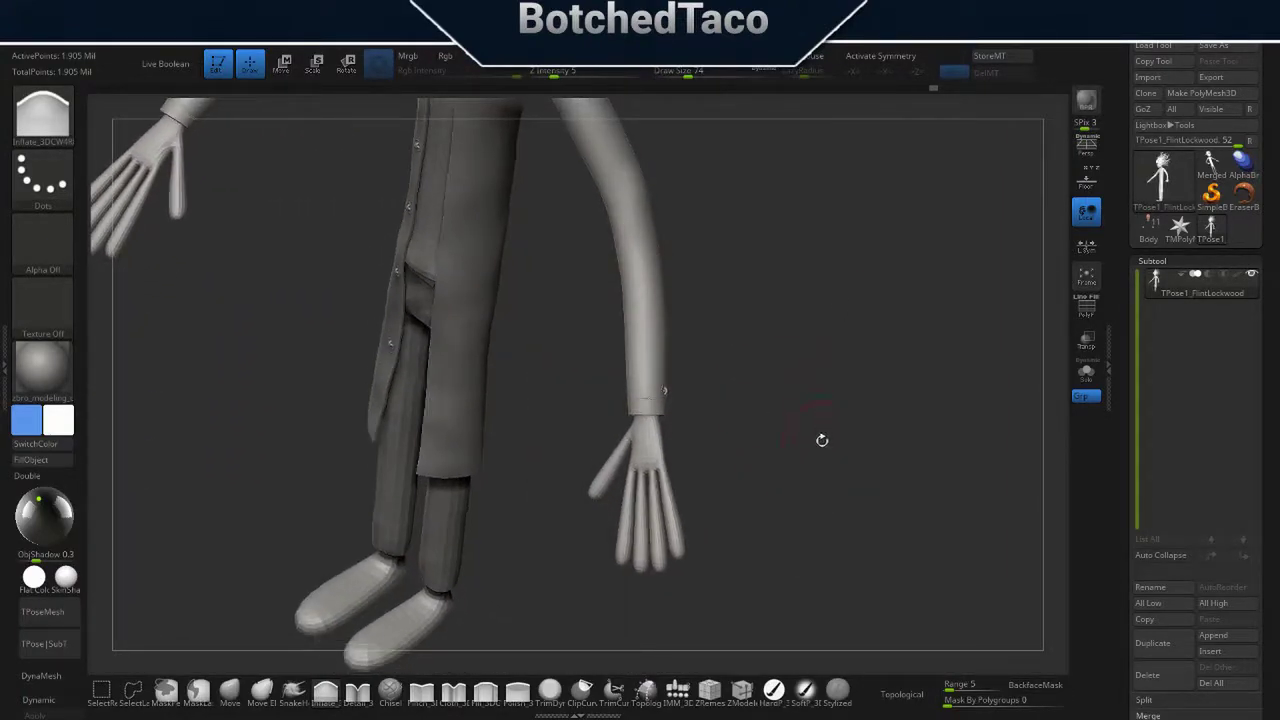
left_click_drag(665, 418, 825, 503, "ctrl")
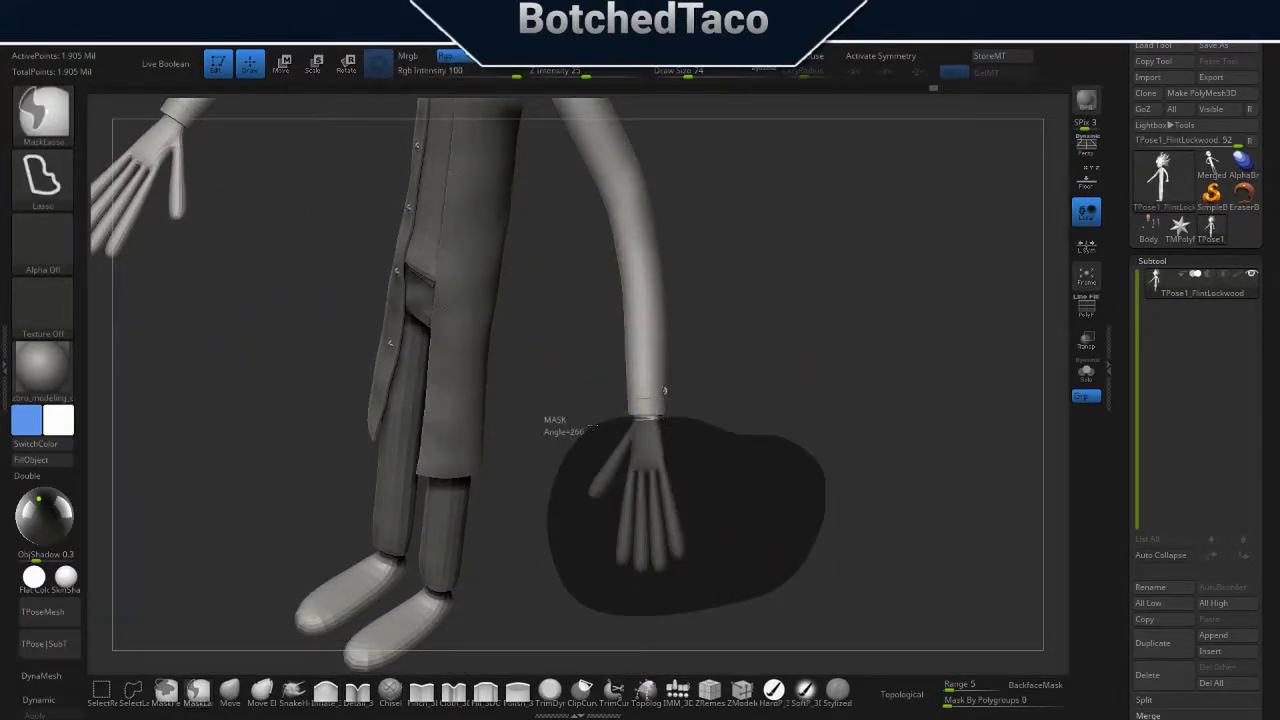
- Mask everything but the hand, then rotate it about 63 degrees at the wrist
left_click_drag(592, 426, 592, 426, "ctrl")
key("shift+g")
right_click_drag(831, 285, 794, 457)
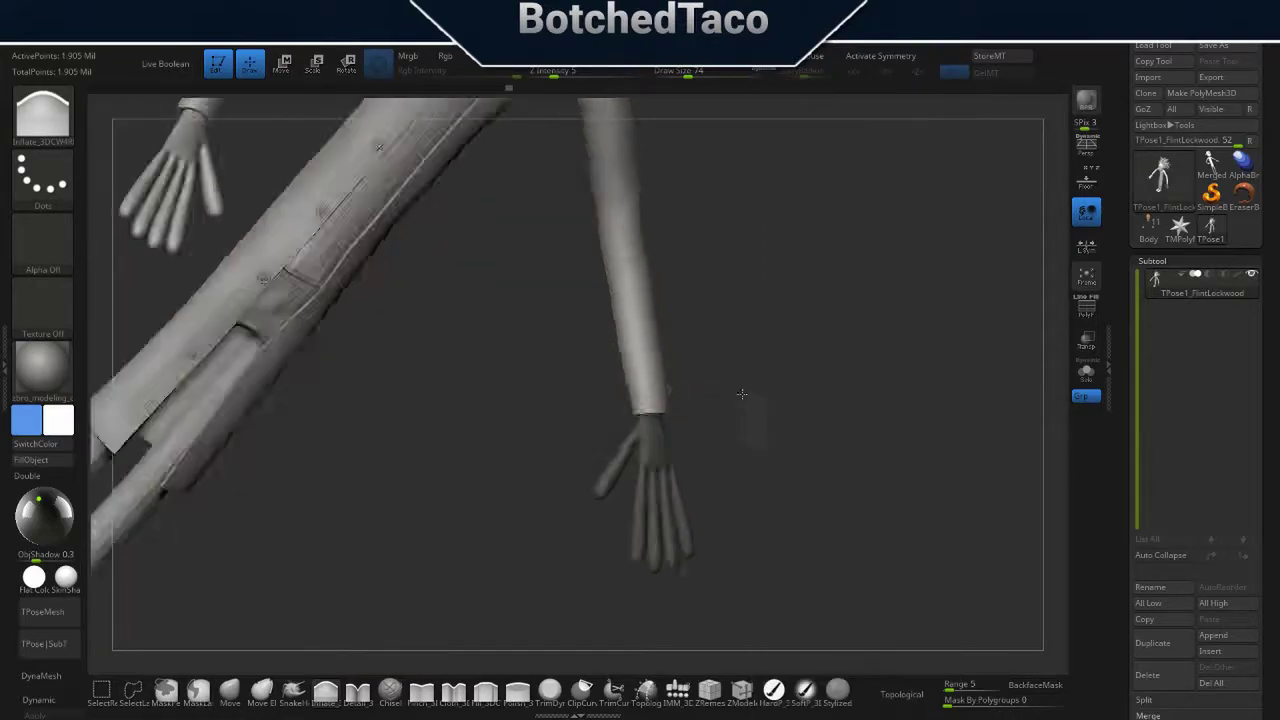
key("w")
left_click_drag(600, 225, 645, 430, "alt")
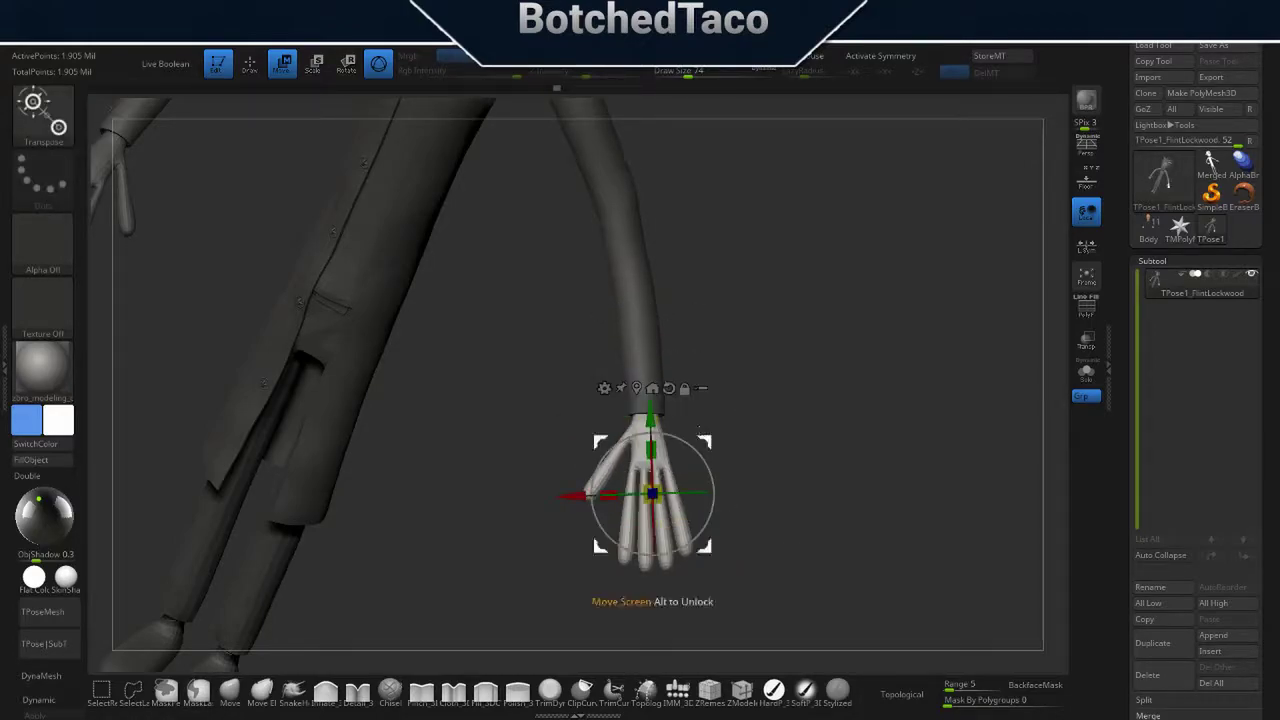
mouse_move(672, 490)
left_mouse_down()
mouse_move(754, 493)
mouse_move(790, 465)
mouse_move(780, 470)
mouse_move(817, 537)
mouse_move(785, 477)
left_mouse_up()
key("q")
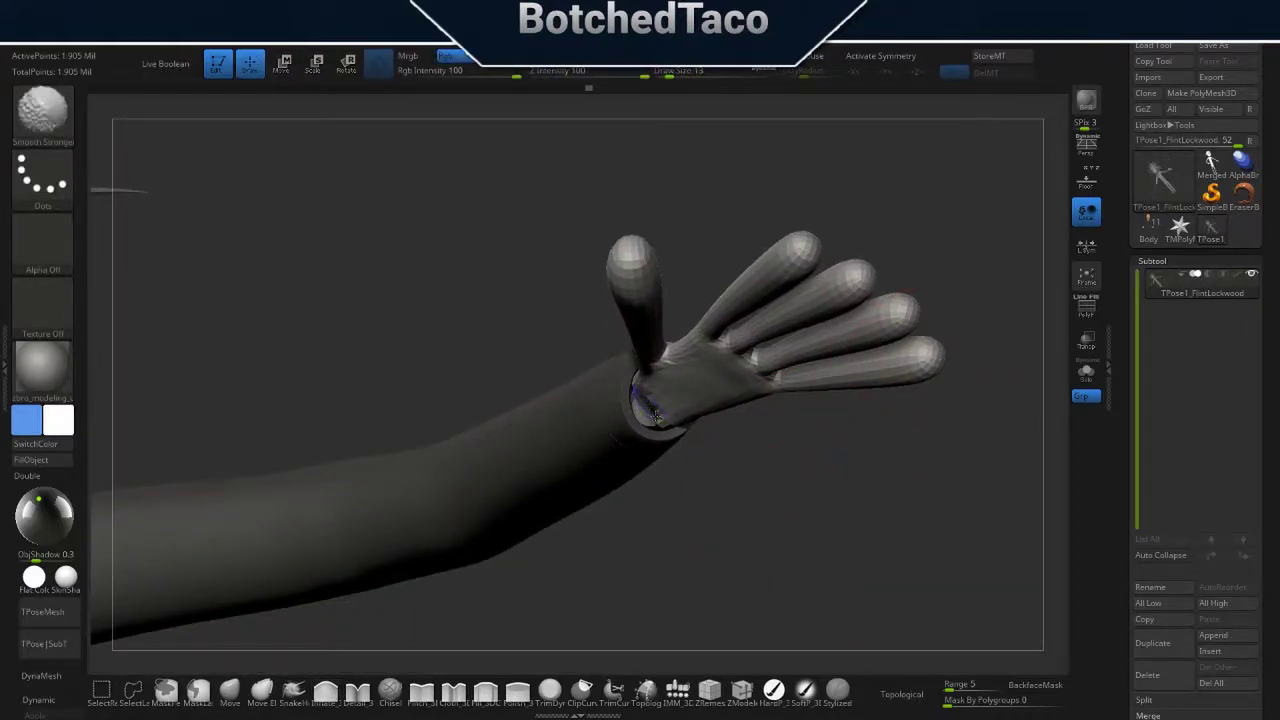
mouse_move(655, 415)
left_mouse_down()
mouse_move(737, 386)
mouse_move(686, 414)
left_mouse_up()
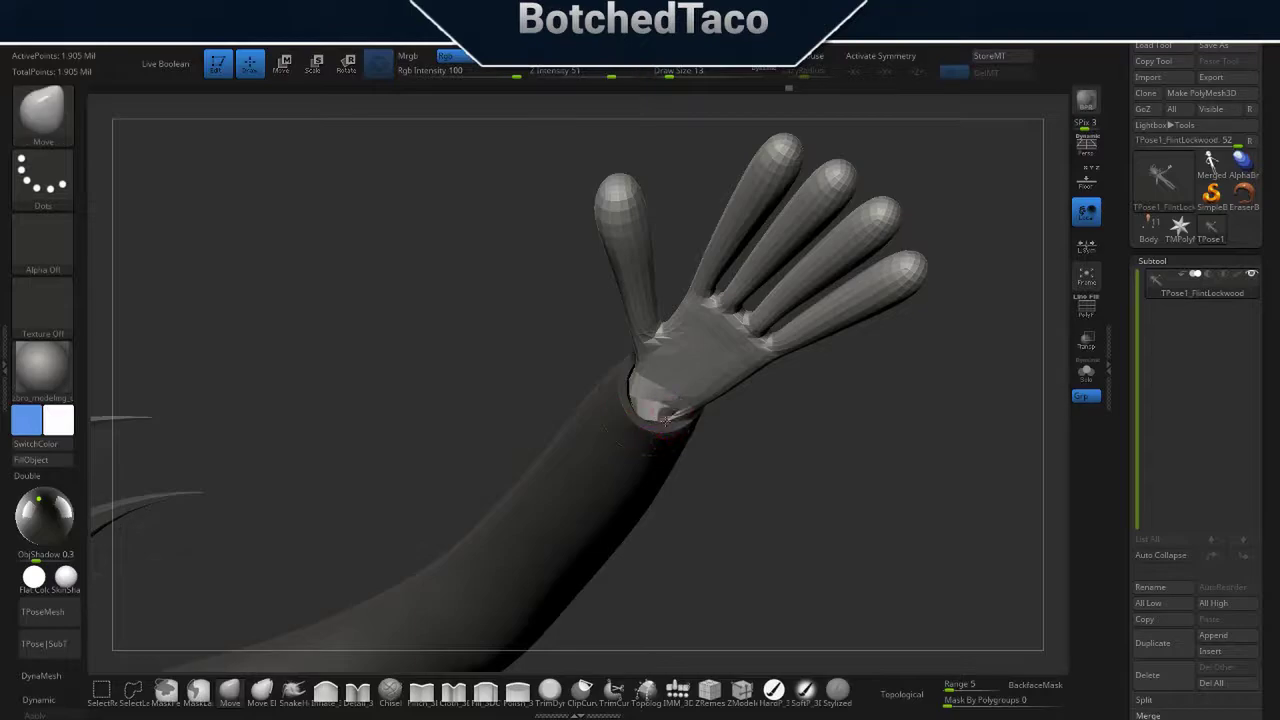
left_click_drag(724, 448, 695, 358)
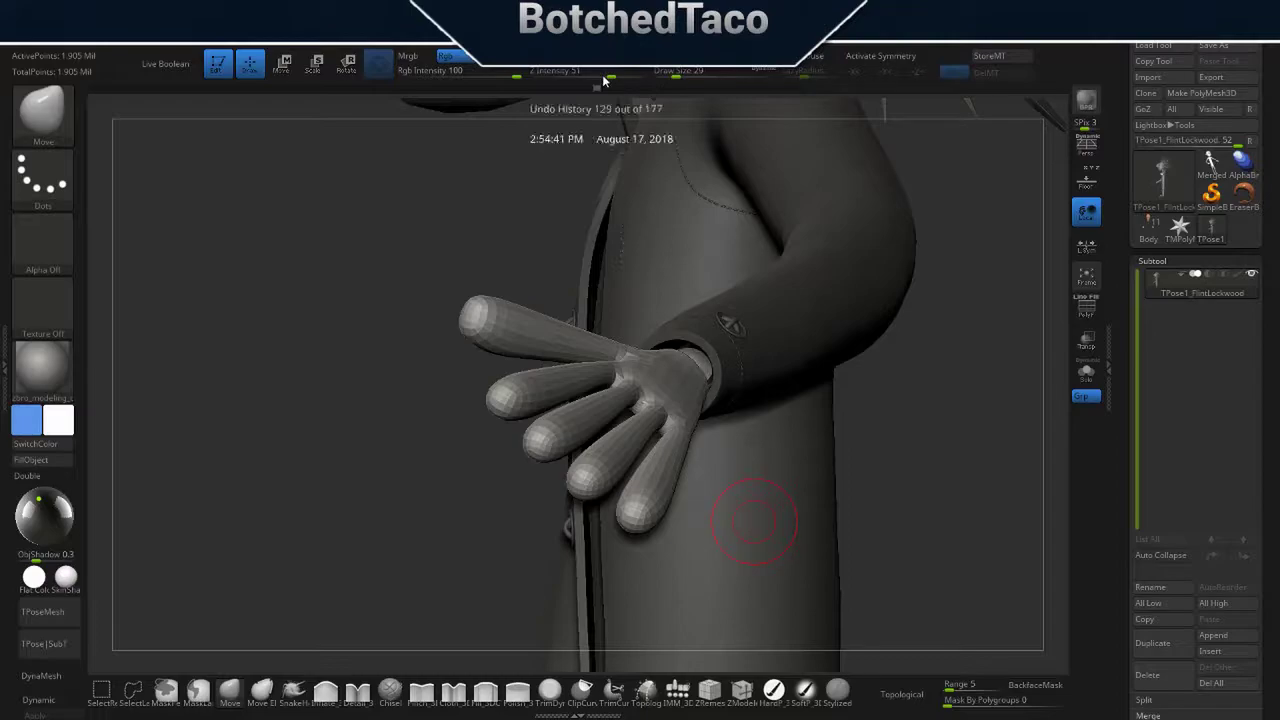
- Step through the Undo History to settle on the final arm and hand pose
left_click_drag(604, 82, 516, 88)
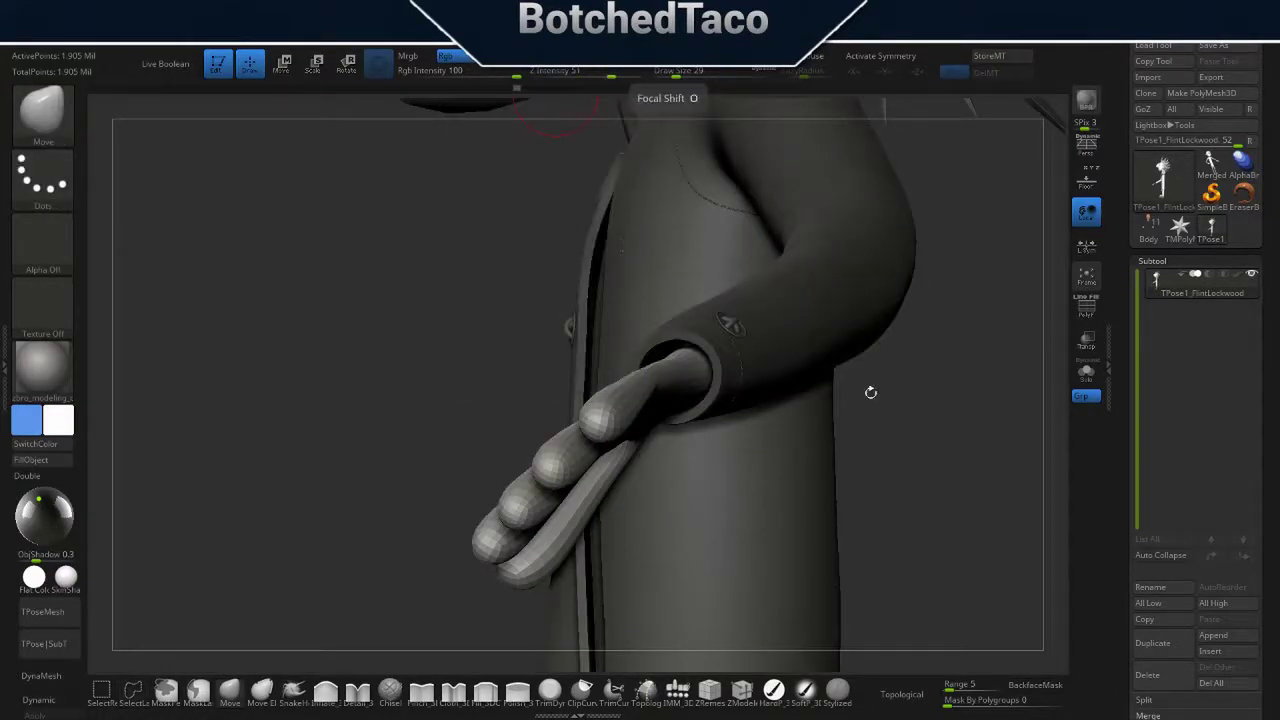
key("ctrl+shift+z")
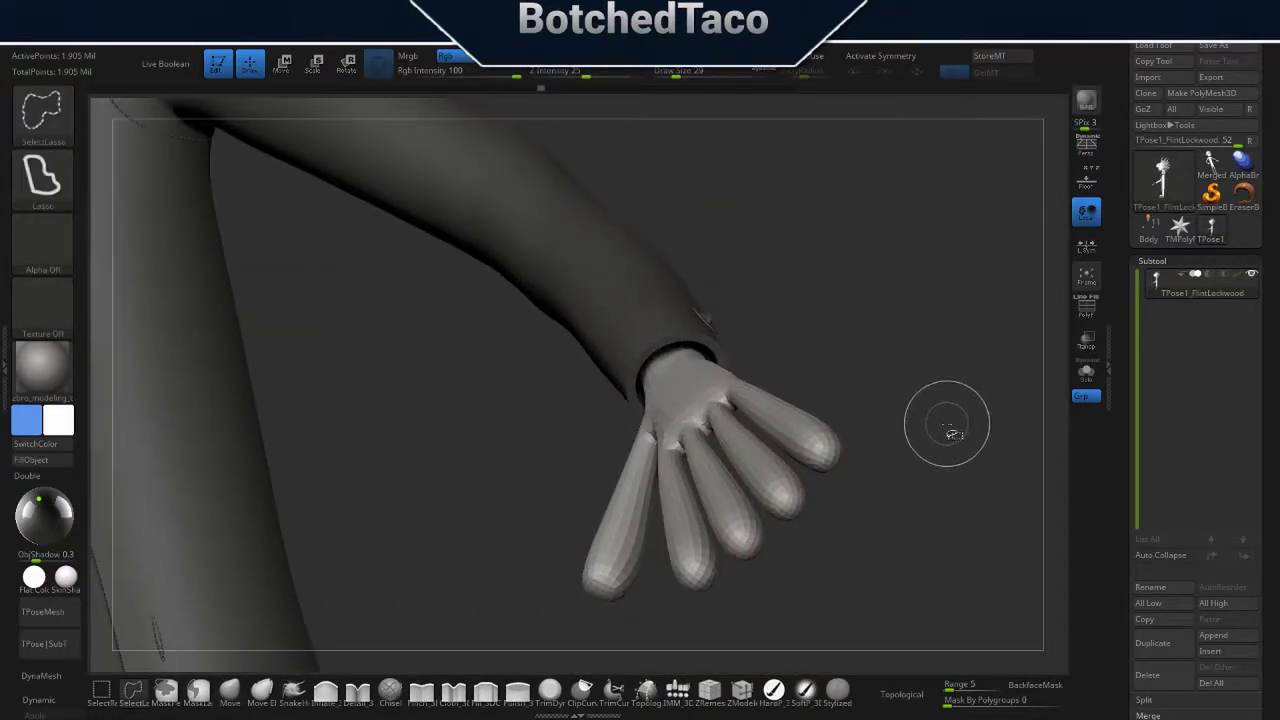
key("ctrl+shift+z")
key("ctrl+shift+z")
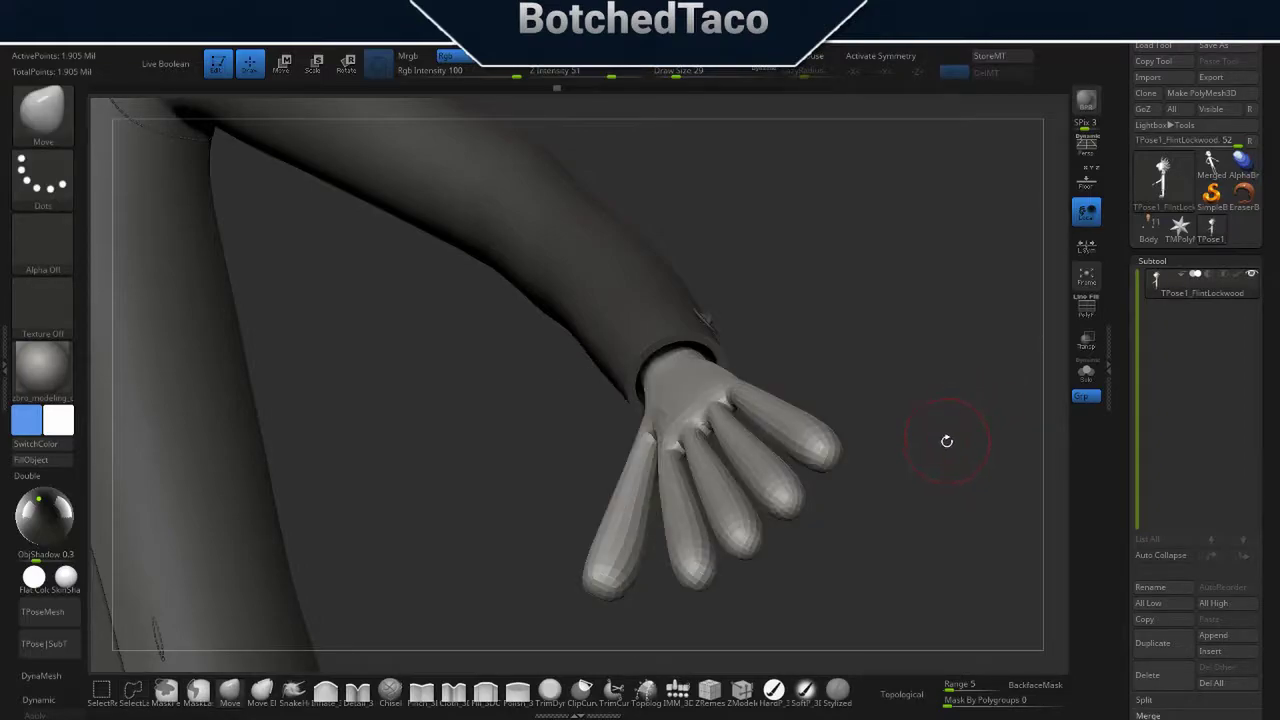
key("ctrl+shift+z")
left_click_drag(946, 441, 809, 416)
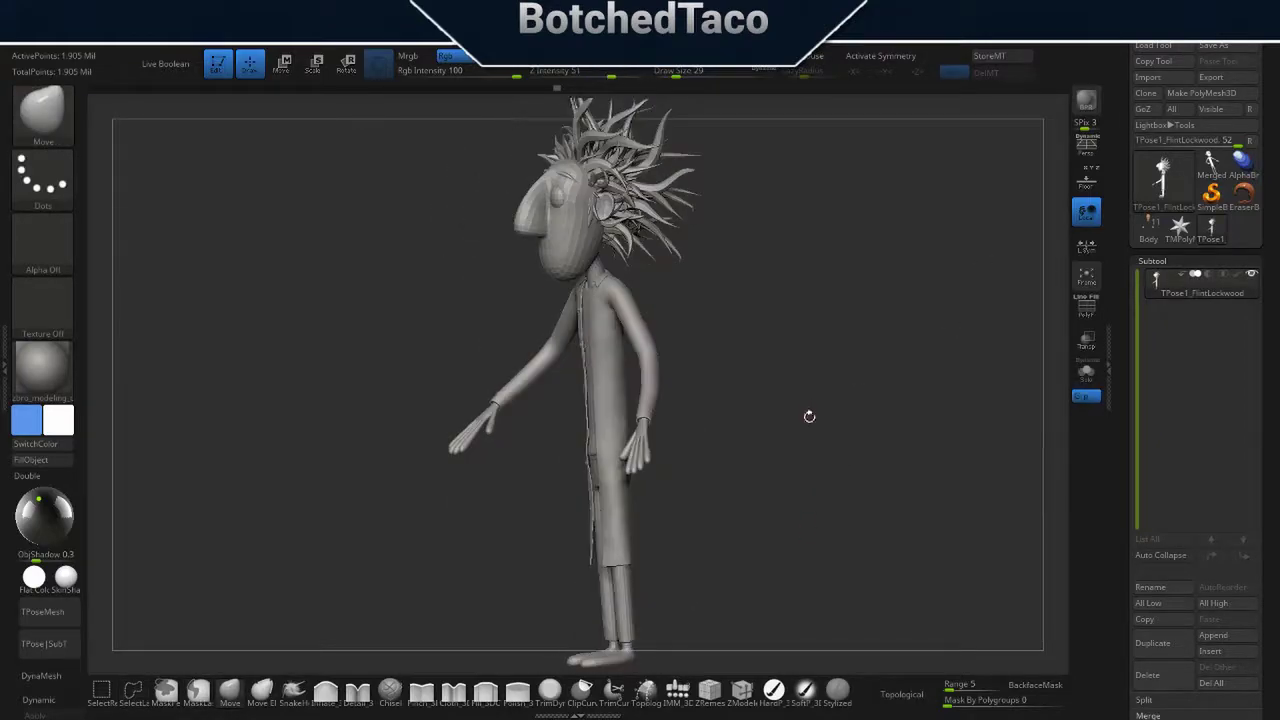
key("ctrl+shift+z")
key("ctrl+shift+z")
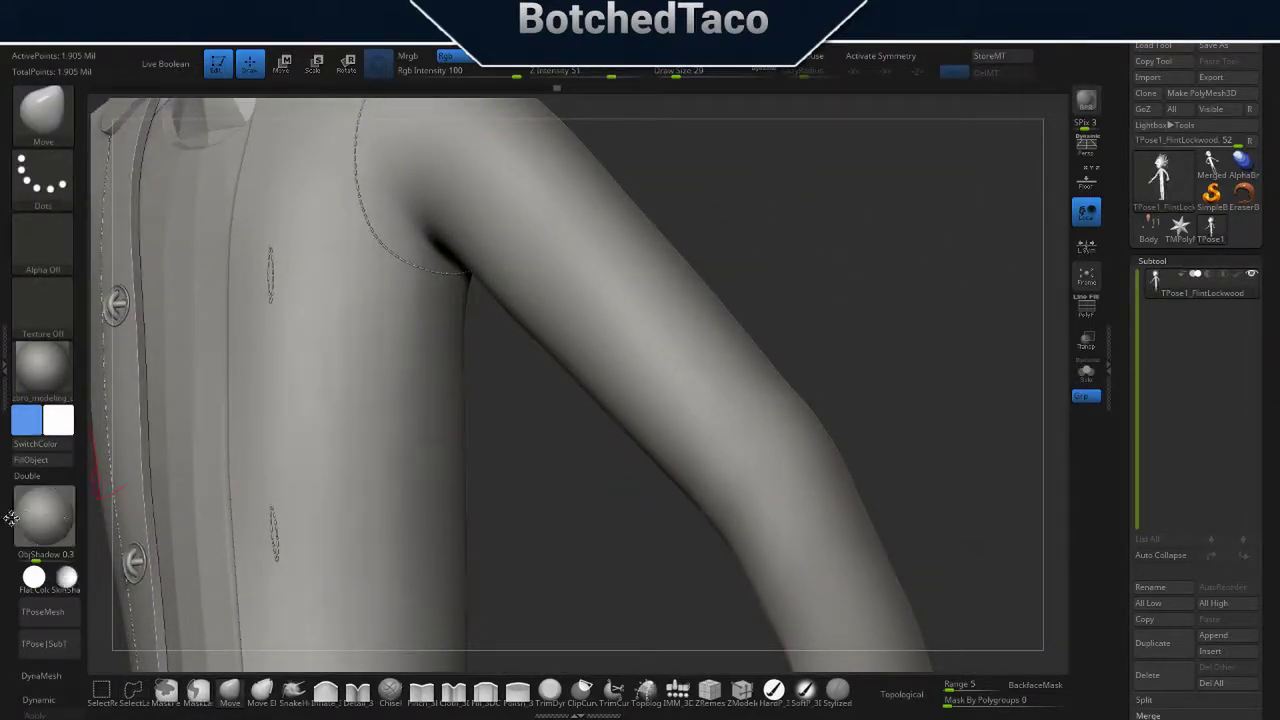
key("ctrl+shift+z")
key("ctrl+shift+z")
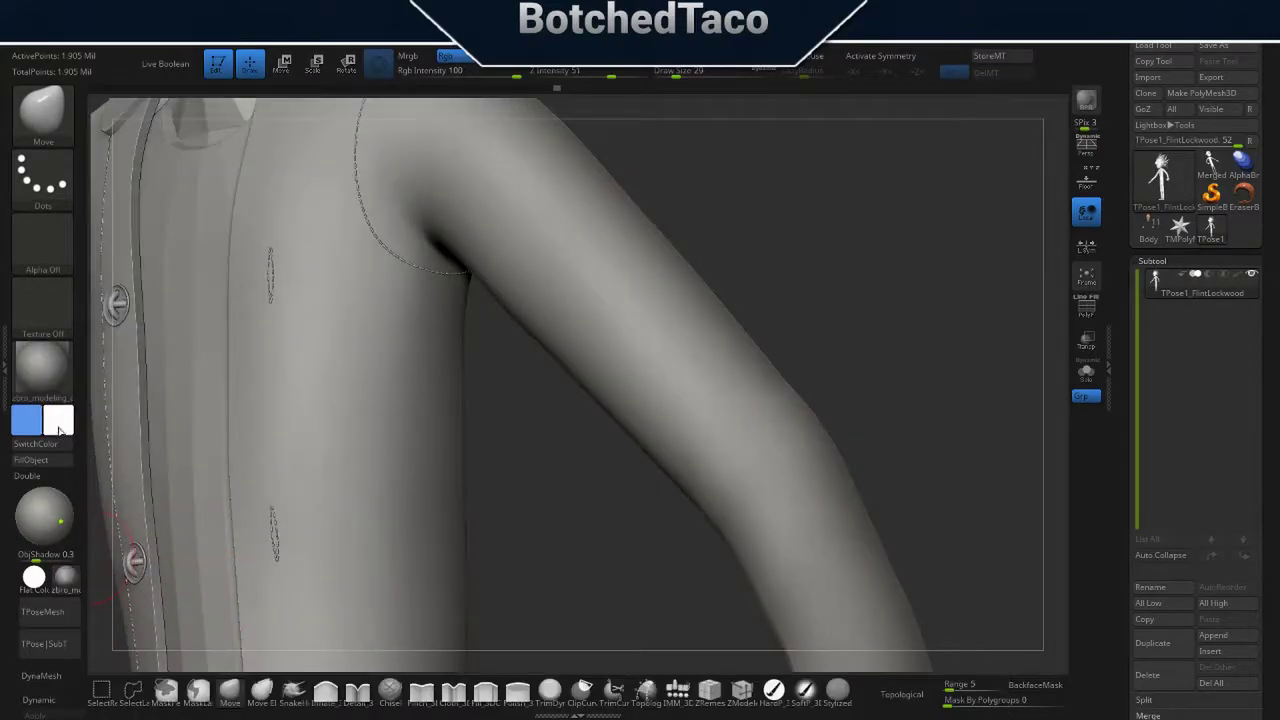
key("ctrl+shift+z")
key("ctrl+shift+z")
key("ctrl+shift+z")
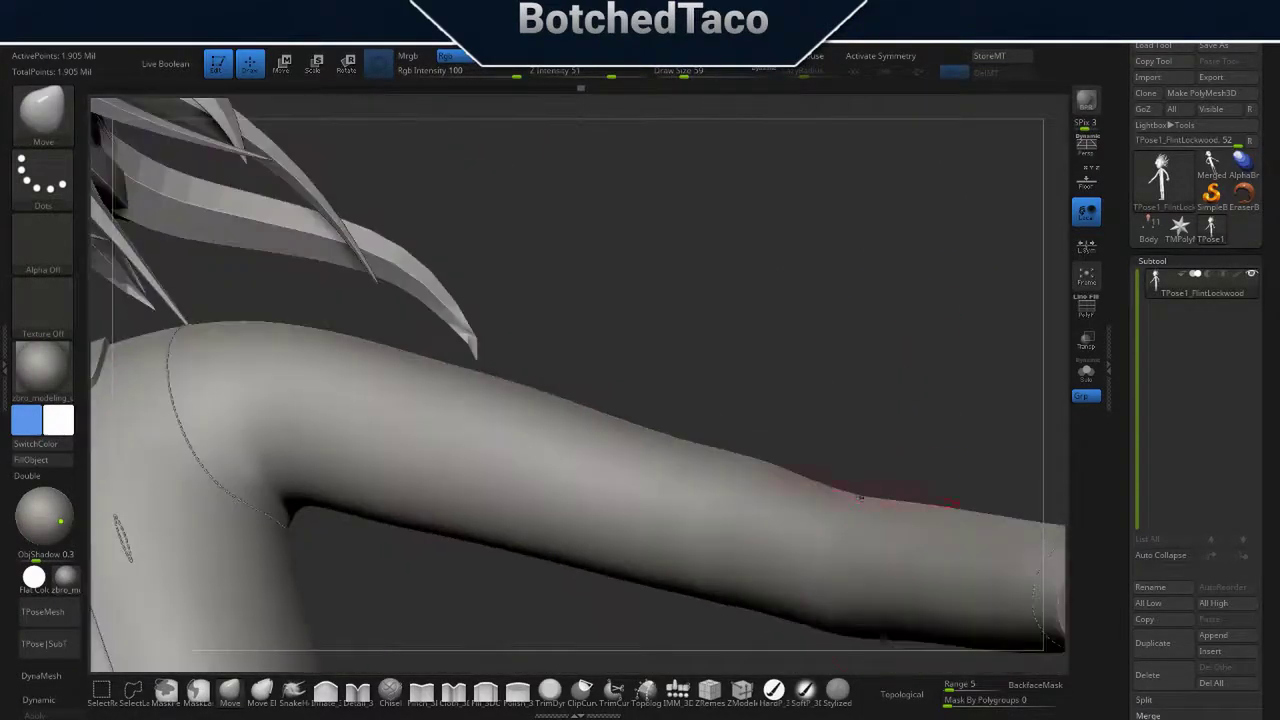
key("ctrl+shift+z")
key("ctrl+shift+z")
key("ctrl+shift+z")
key("ctrl+shift+z")
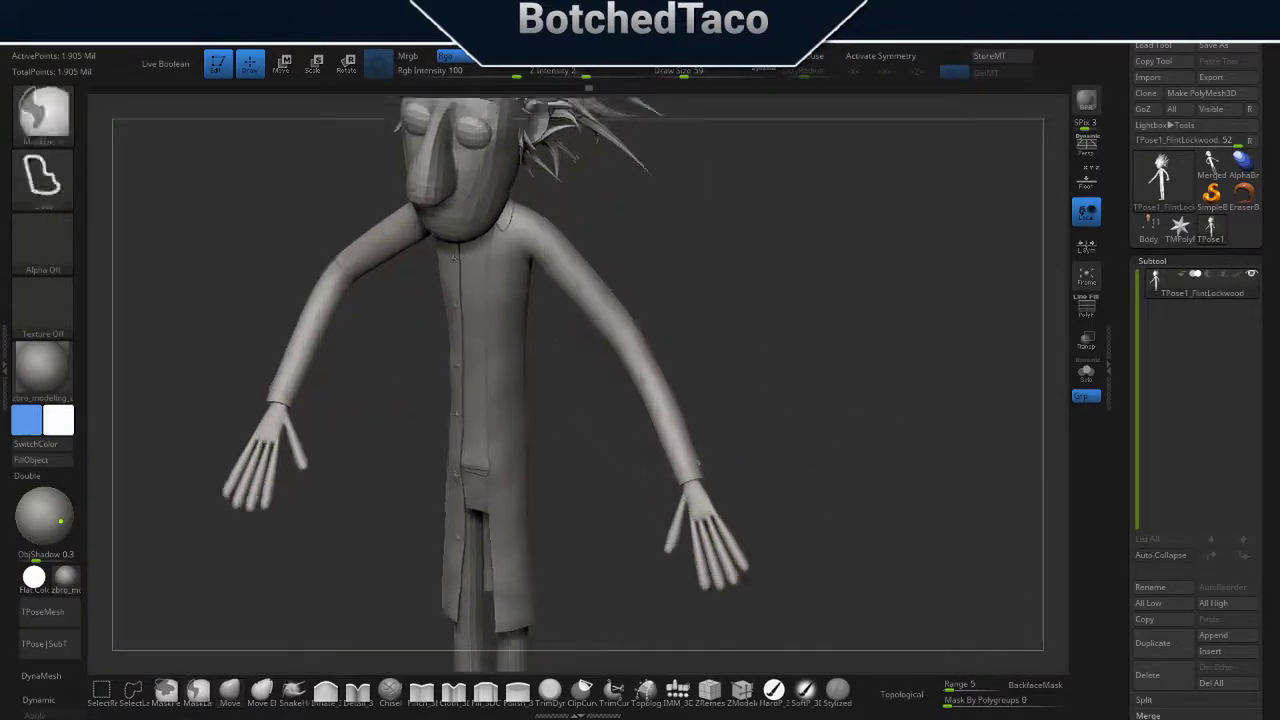
key("ctrl+shift+z")
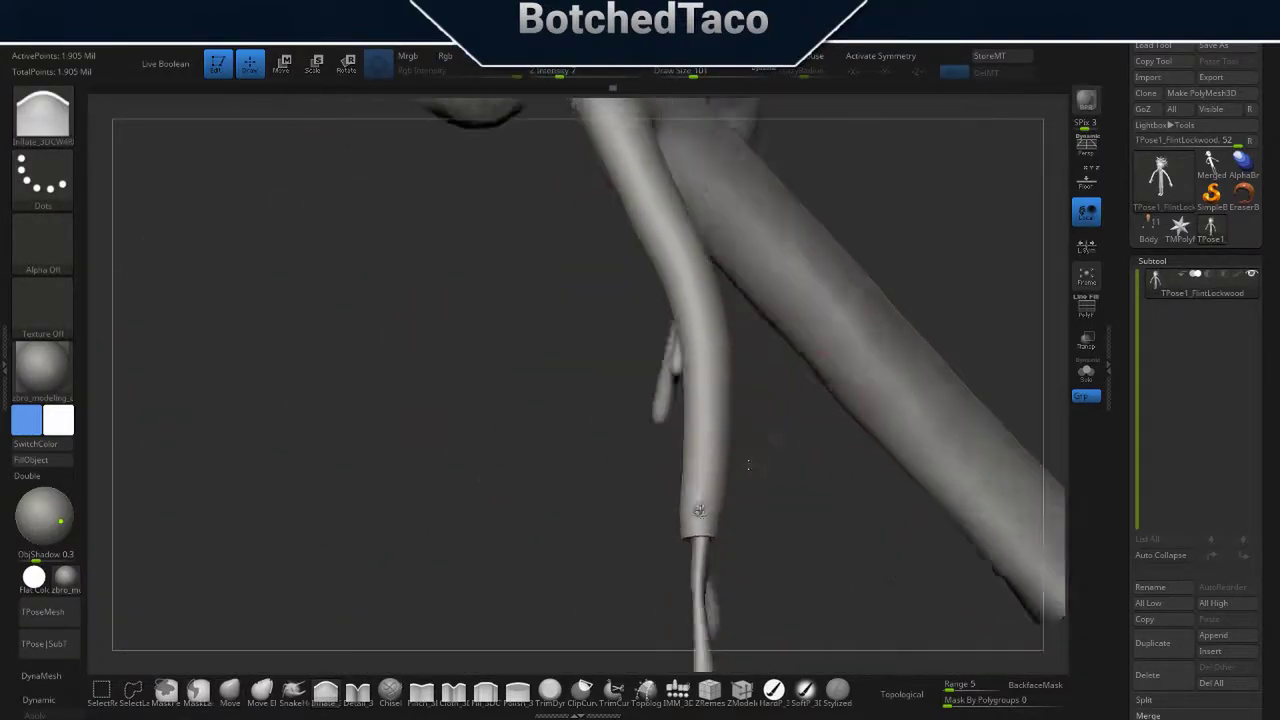
mouse_move(801, 359)
left_mouse_down()
mouse_move(814, 431)
mouse_move(925, 454)
left_mouse_up()
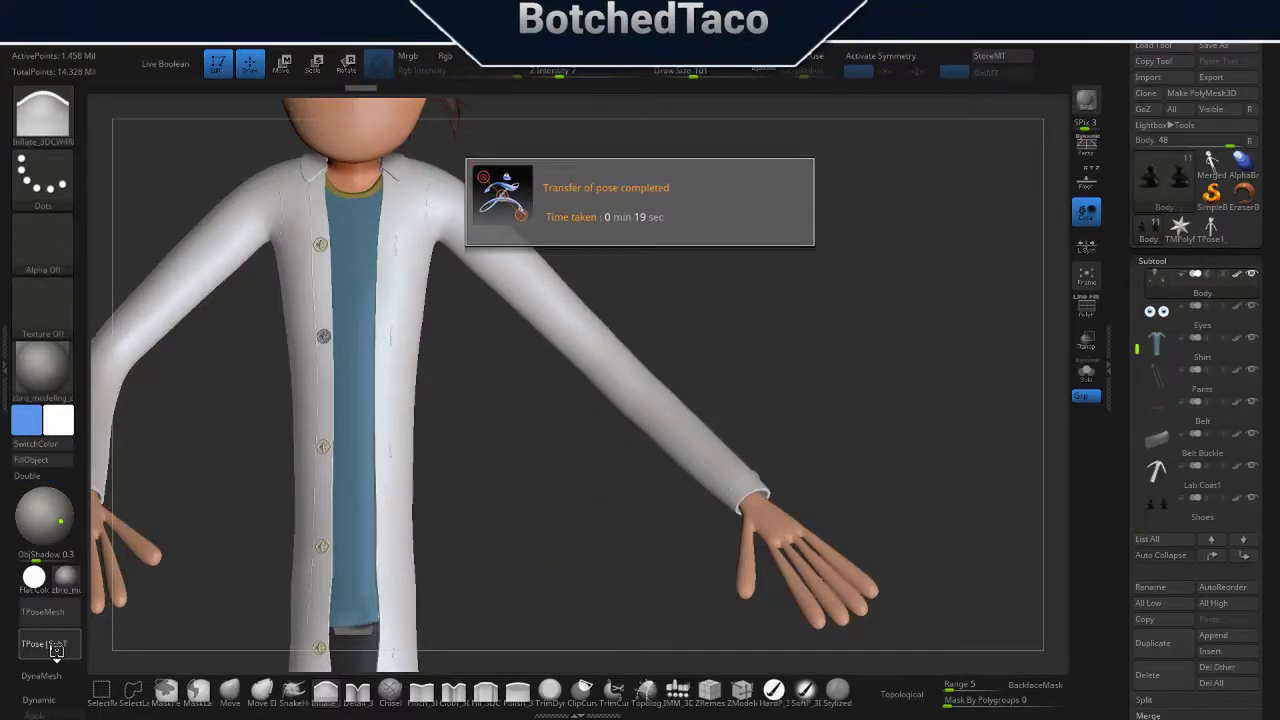
- Hide the Lab Coat subtool and invert visibility so the hands are hidden too
left_click_drag(922, 353, 921, 397)
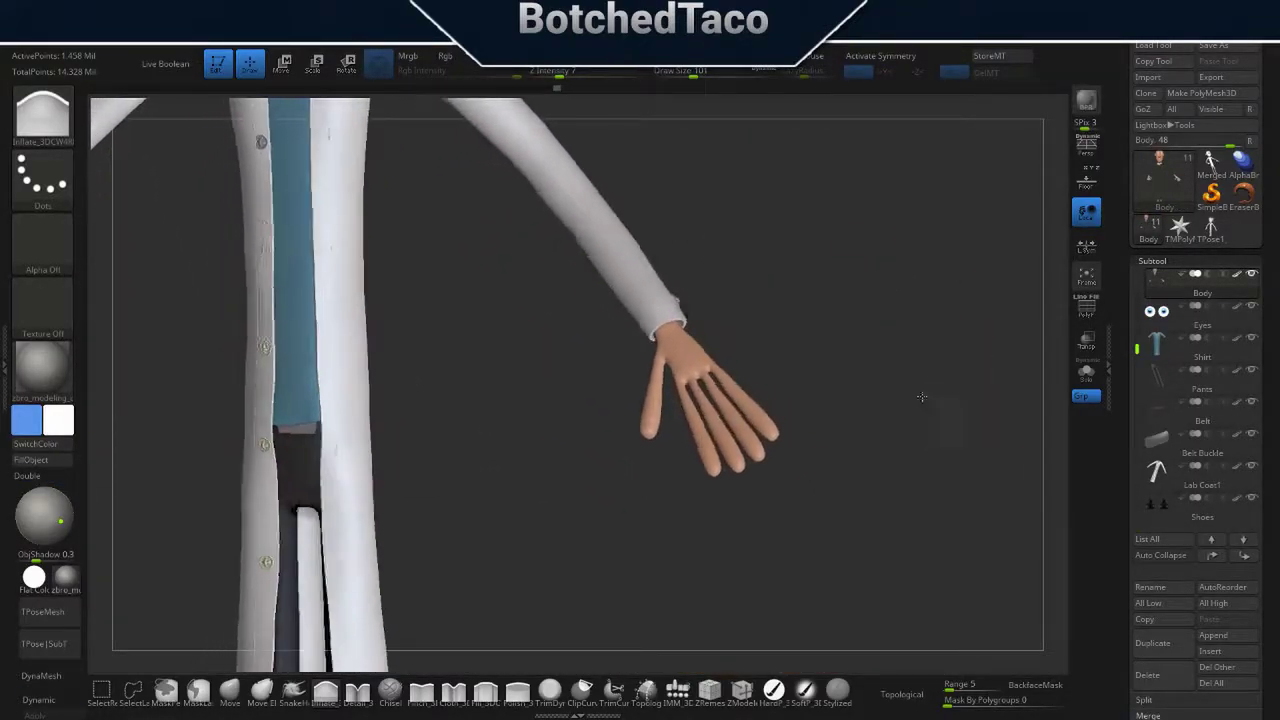
left_click(1251, 465)
left_click_drag(737, 531, 798, 570)
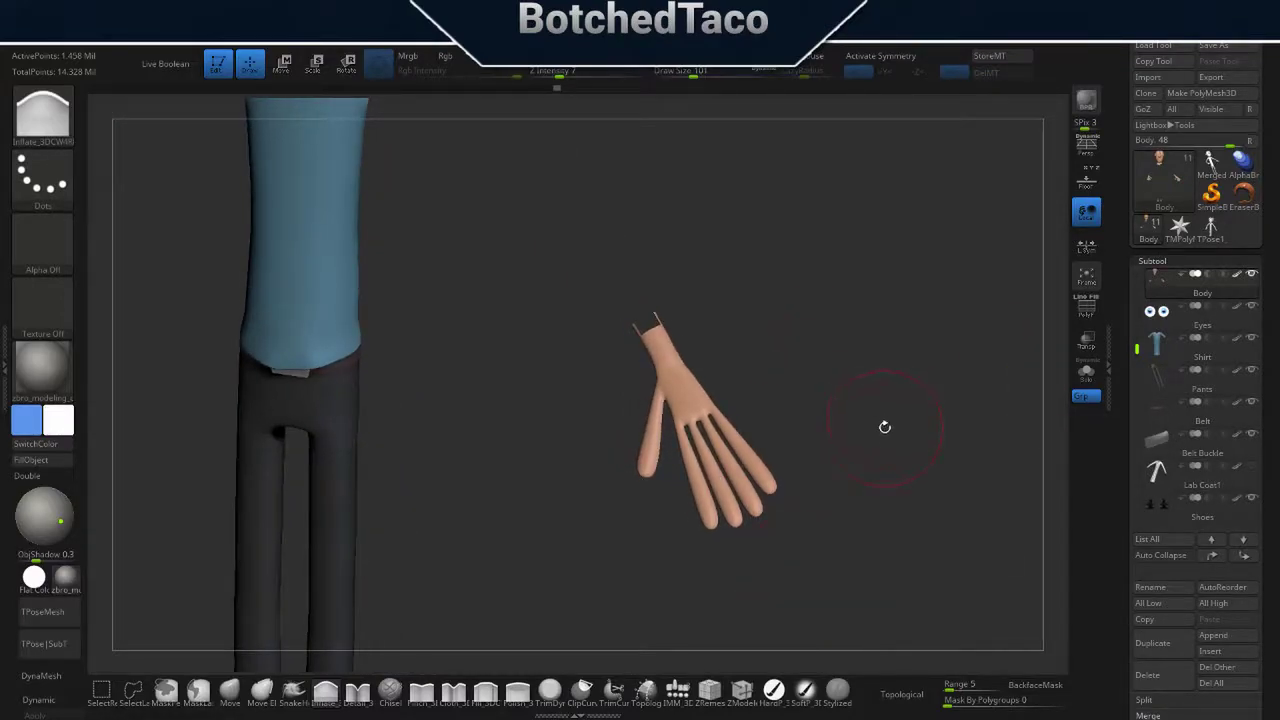
left_click_drag(683, 405, 480, 357)
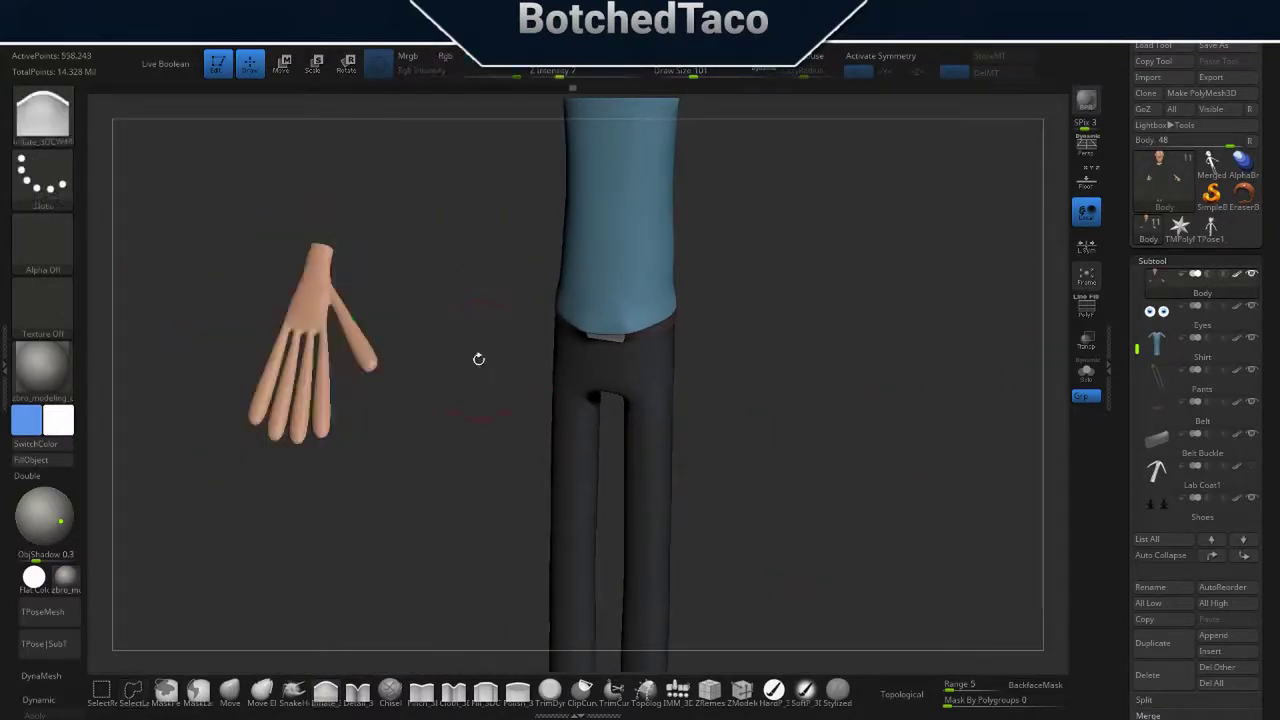
left_click_drag(813, 579, 744, 567)
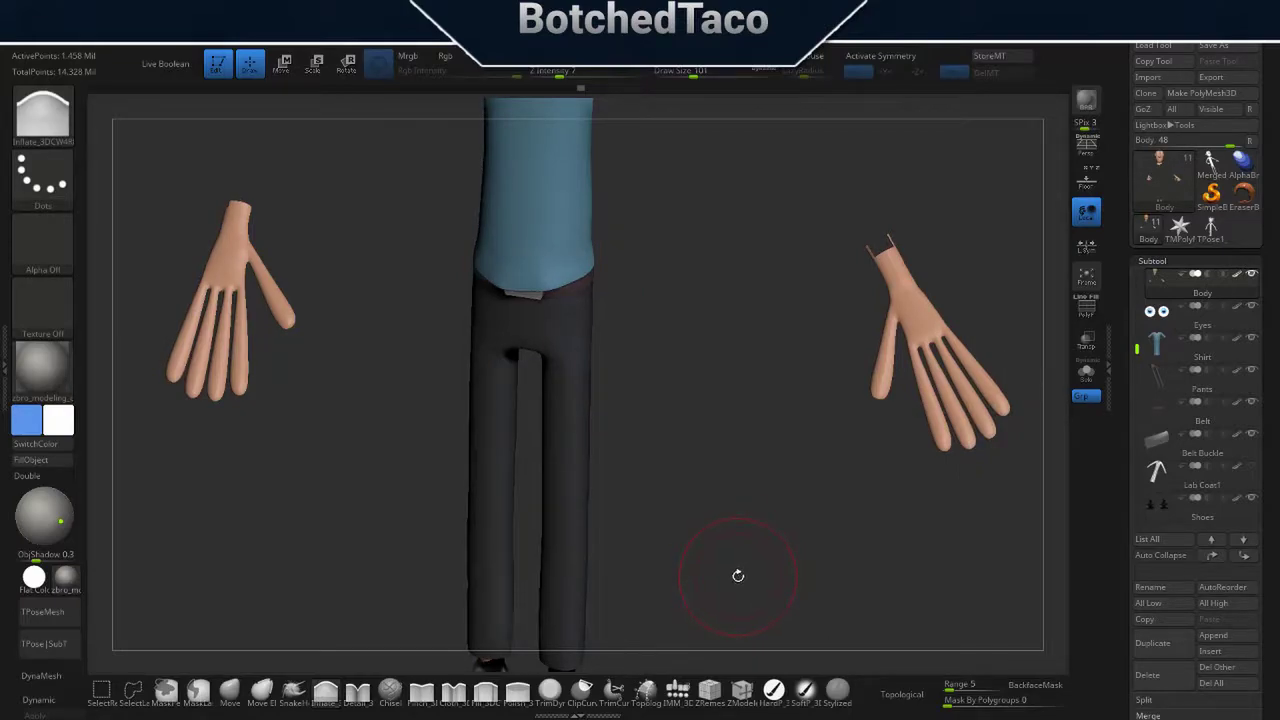
key("space")
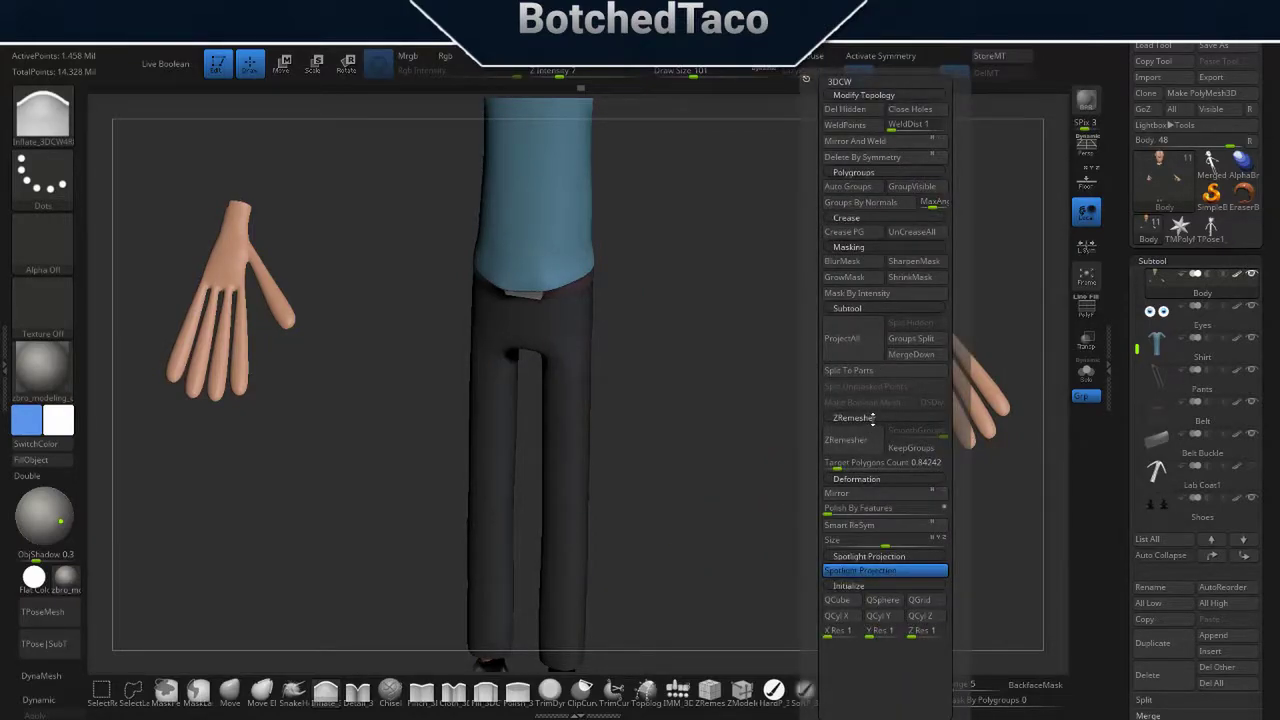
mouse_move(683, 437)
left_mouse_down()
mouse_move(928, 214)
mouse_move(654, 471)
mouse_move(829, 363)
left_mouse_up()
left_click(654, 471, "ctrl+shift")
key("space")
key("space")
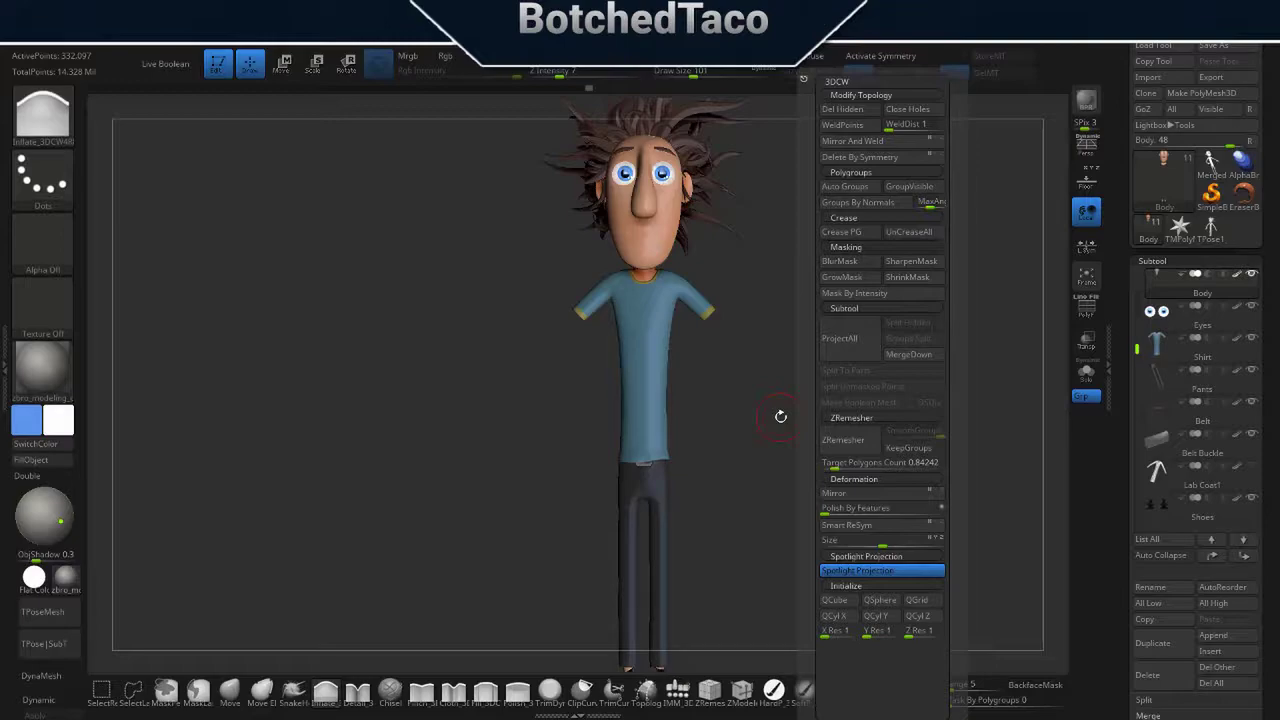
- Hide the face and neck to isolate the hands on the body mesh
left_click_drag(840, 234, 860, 425, "shift")
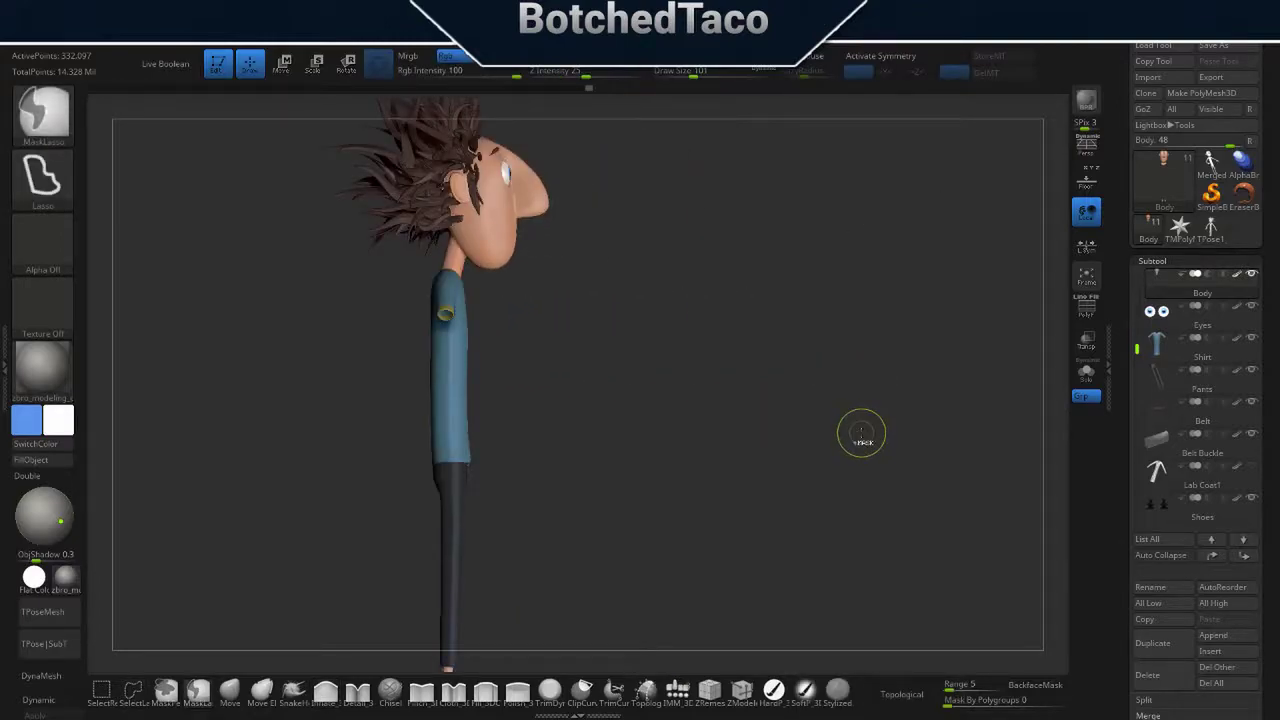
left_click(700, 470, "ctrl+shift")
key("space")
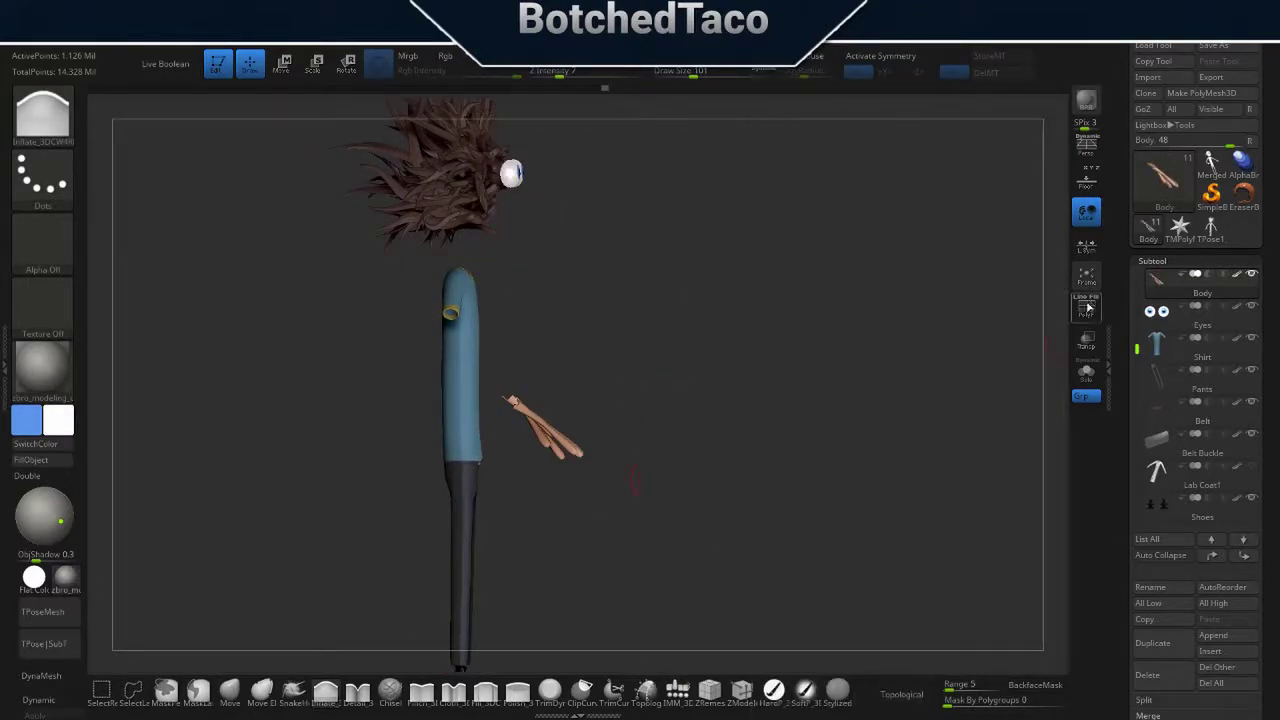
left_click_drag(896, 486, 826, 491, "shift")
key("w")
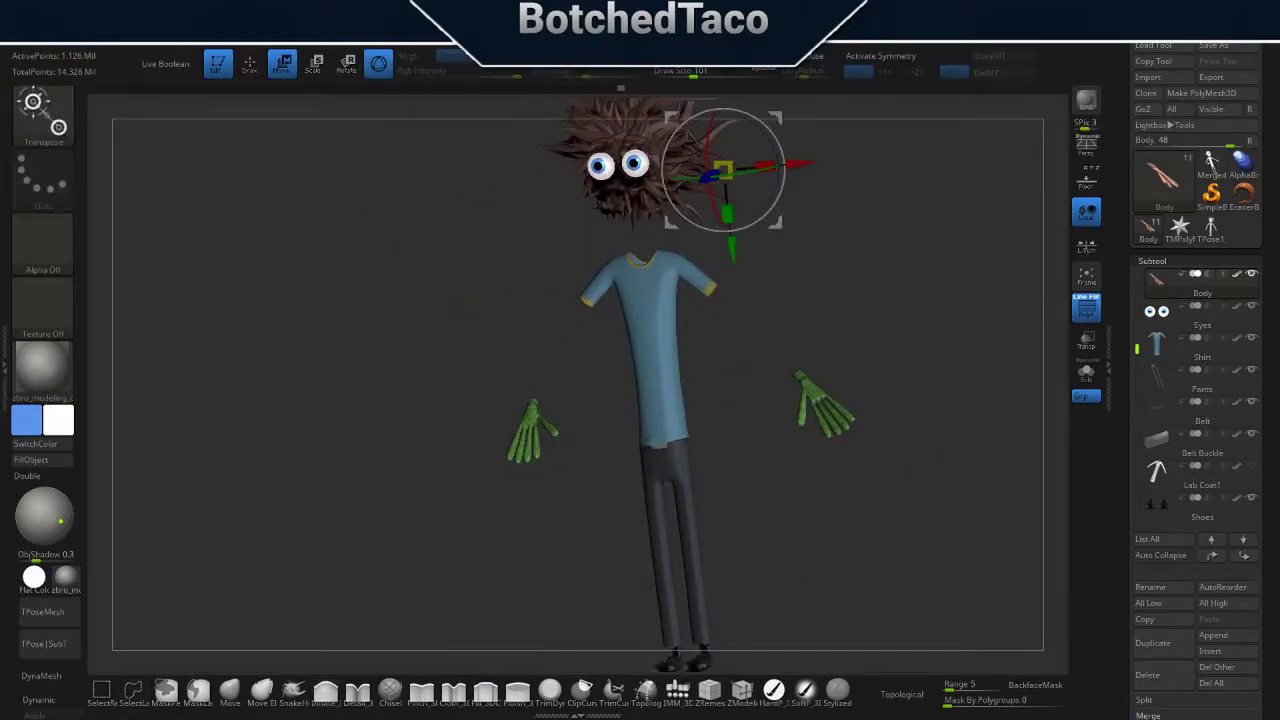
key("q")
left_click(818, 432, "ctrl+shift")
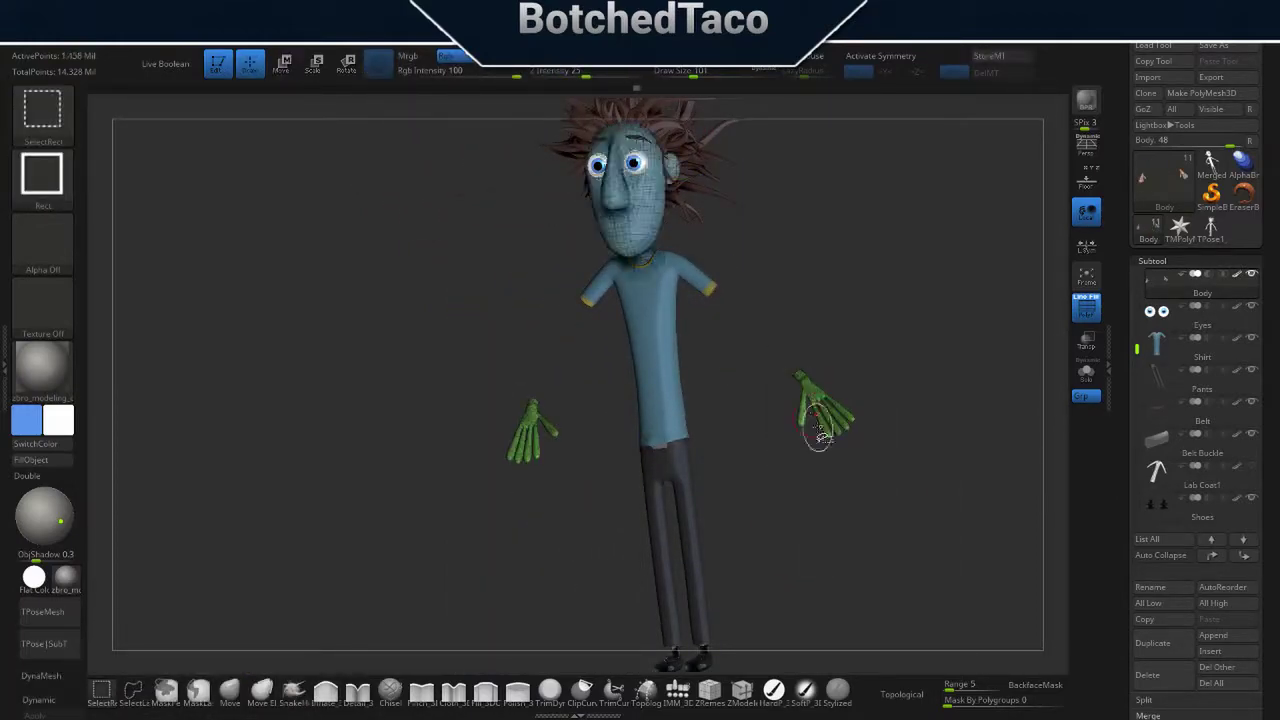
- Reveal the hands, hide Pants, and bring up Groups Split from the 3DCW menu
key("space")
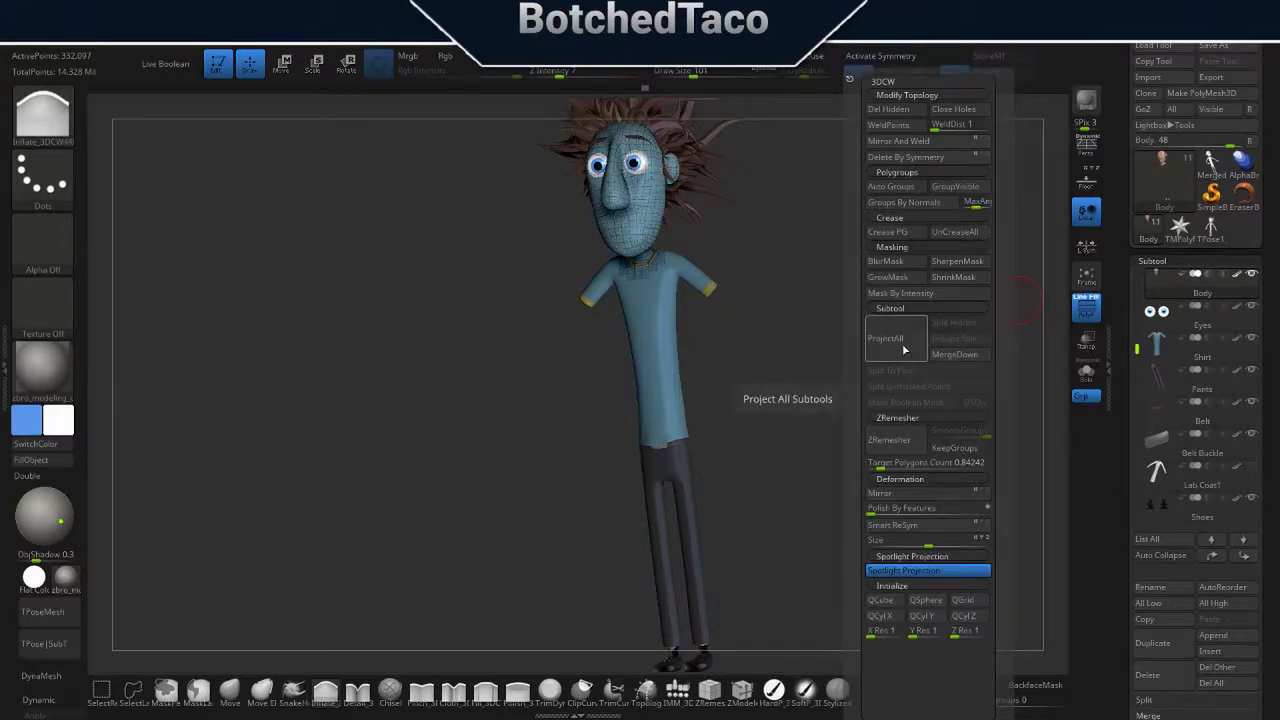
left_click_drag(791, 251, 943, 363, "shift")
left_click(943, 363, "ctrl+shift")
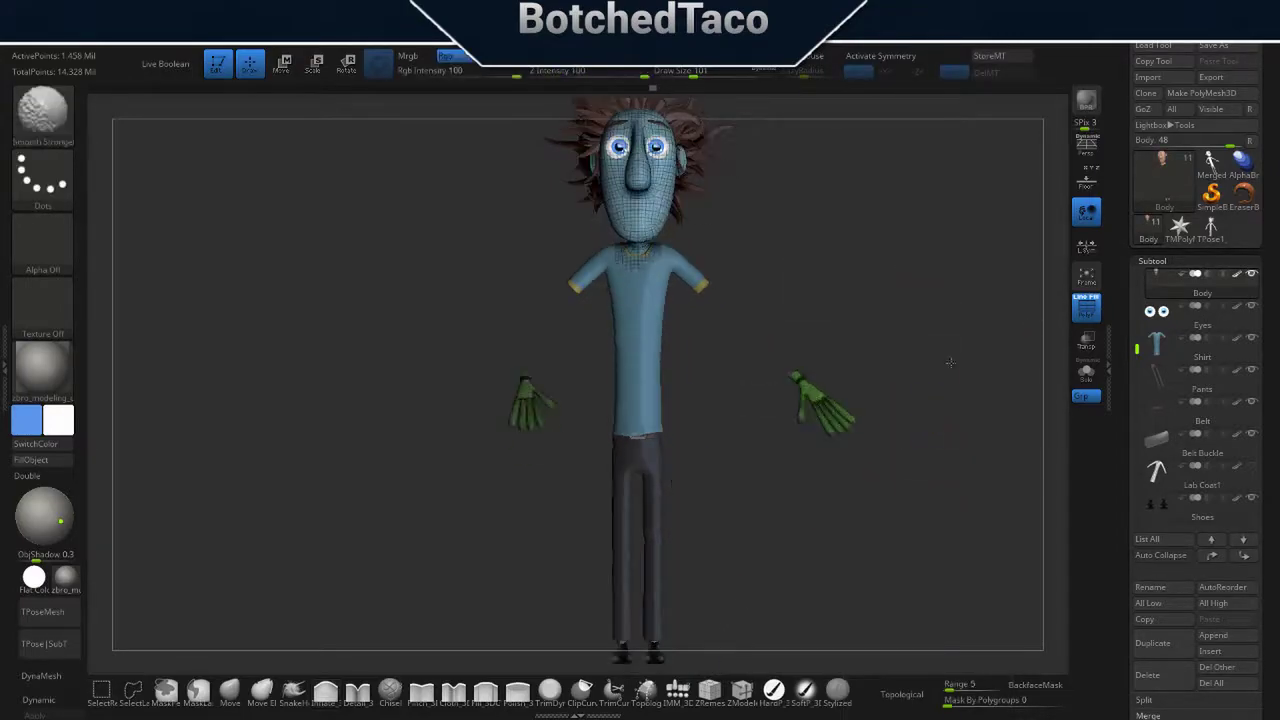
left_click_drag(805, 561, 833, 386, "alt")
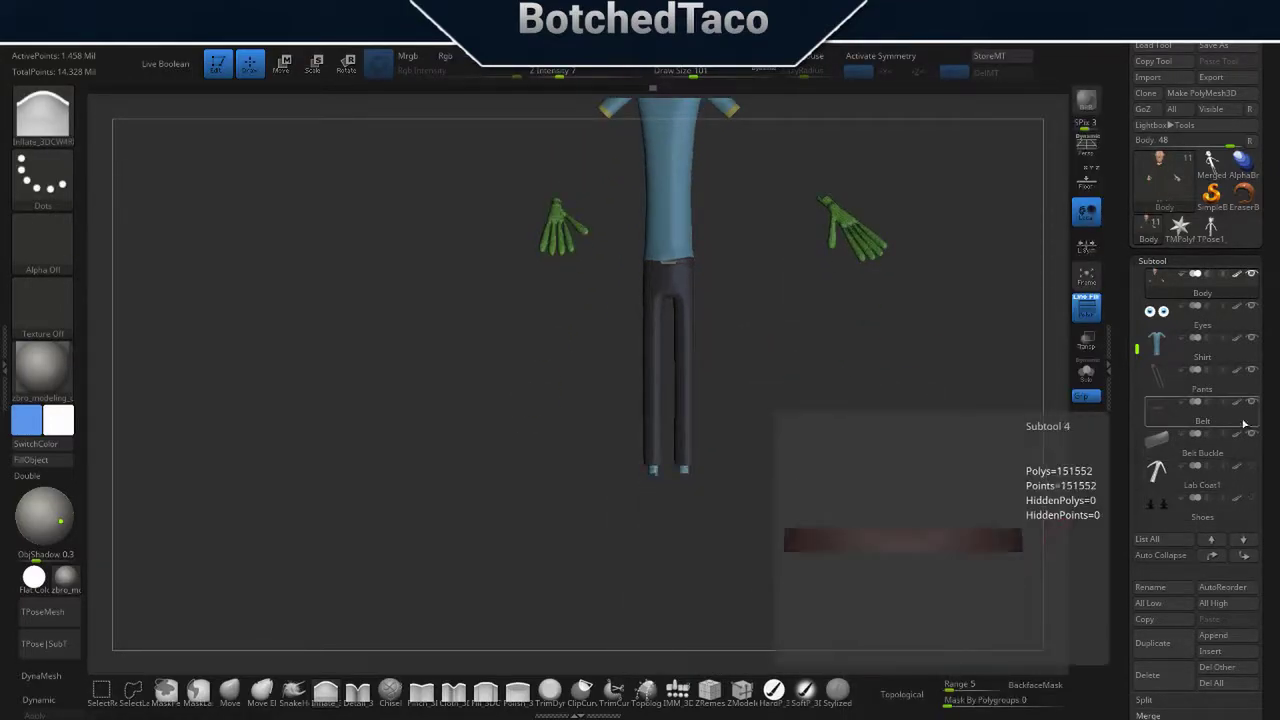
left_click(1251, 369)
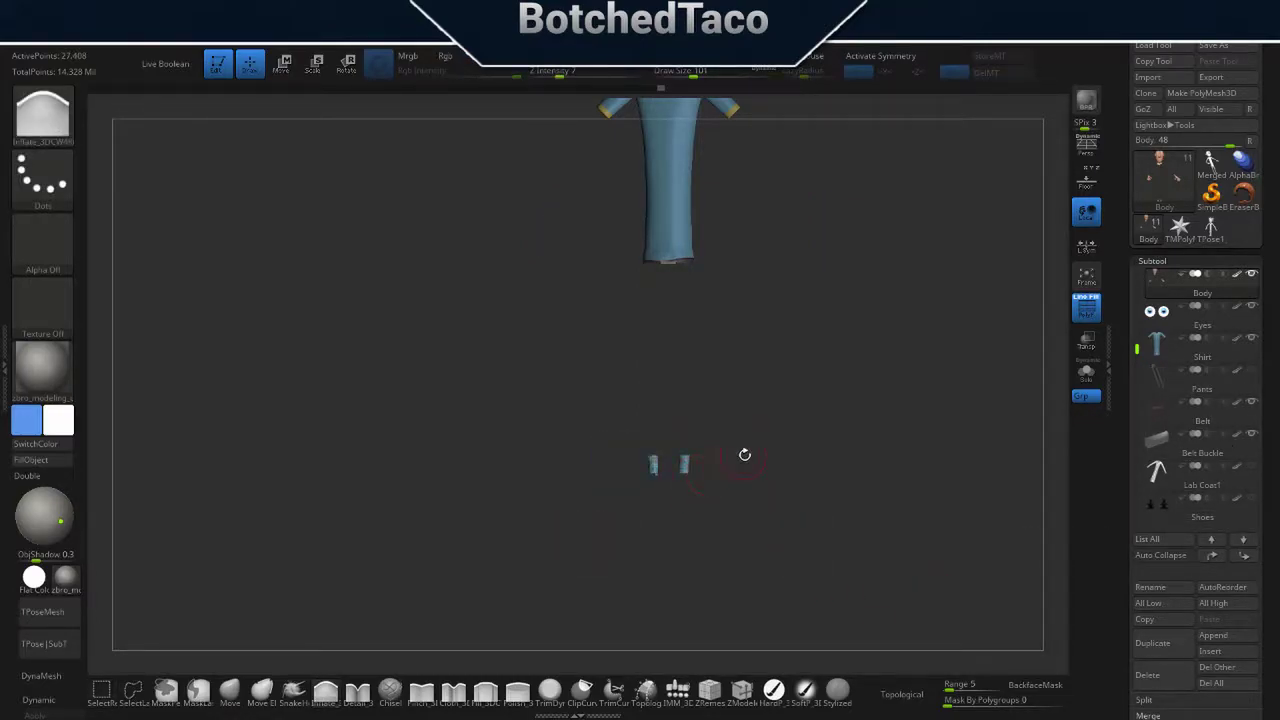
left_click(908, 474, "ctrl+shift")
- Split the body by groups and name the new hand subtool Hands
left_click(900, 399)
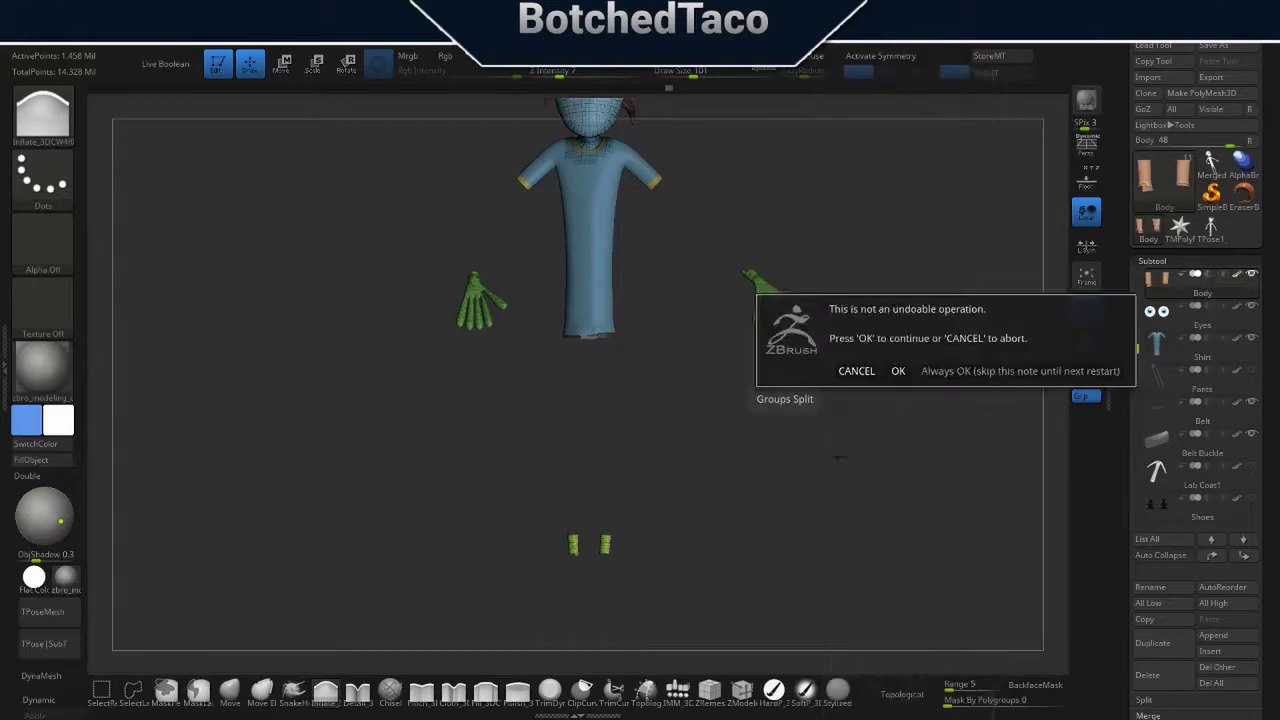
key("Return")
left_click(1150, 587)
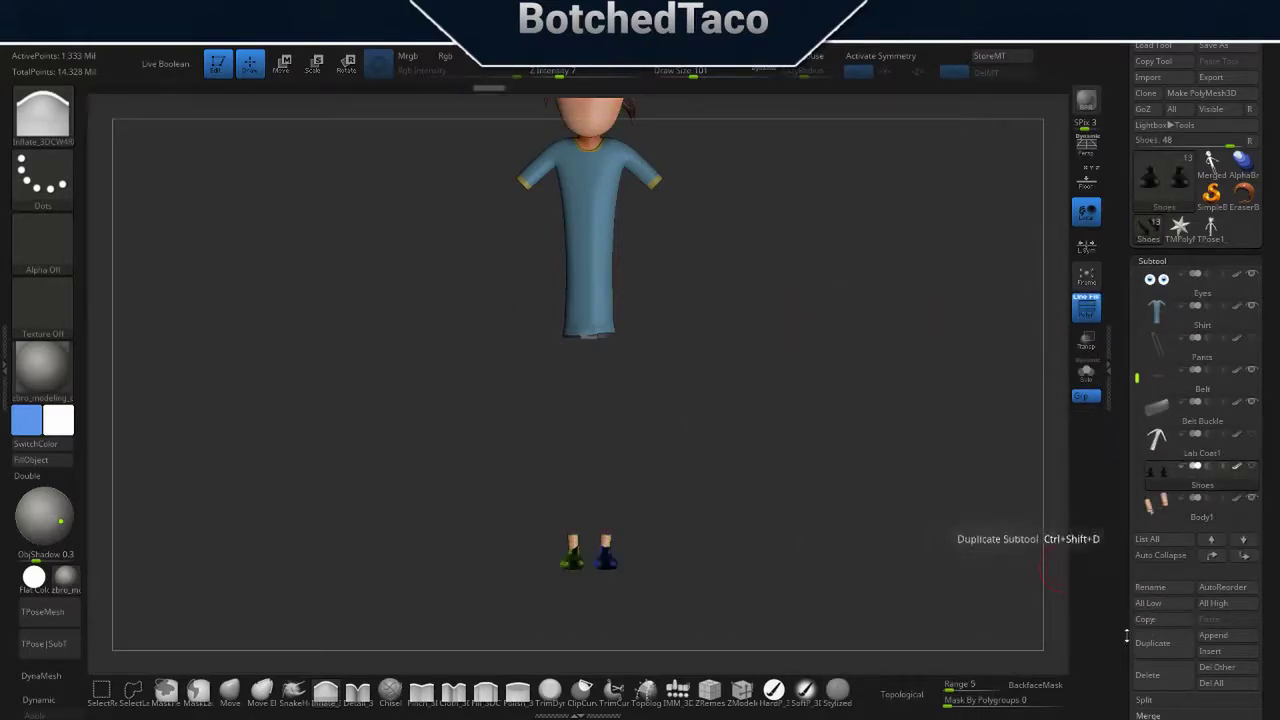
scroll(1127, 637, "down", 2)
- Unhide all subtools, rename Body to Head, and move Hands below Shirt
left_click(949, 477, "ctrl+shift")
mouse_move(1165, 268)
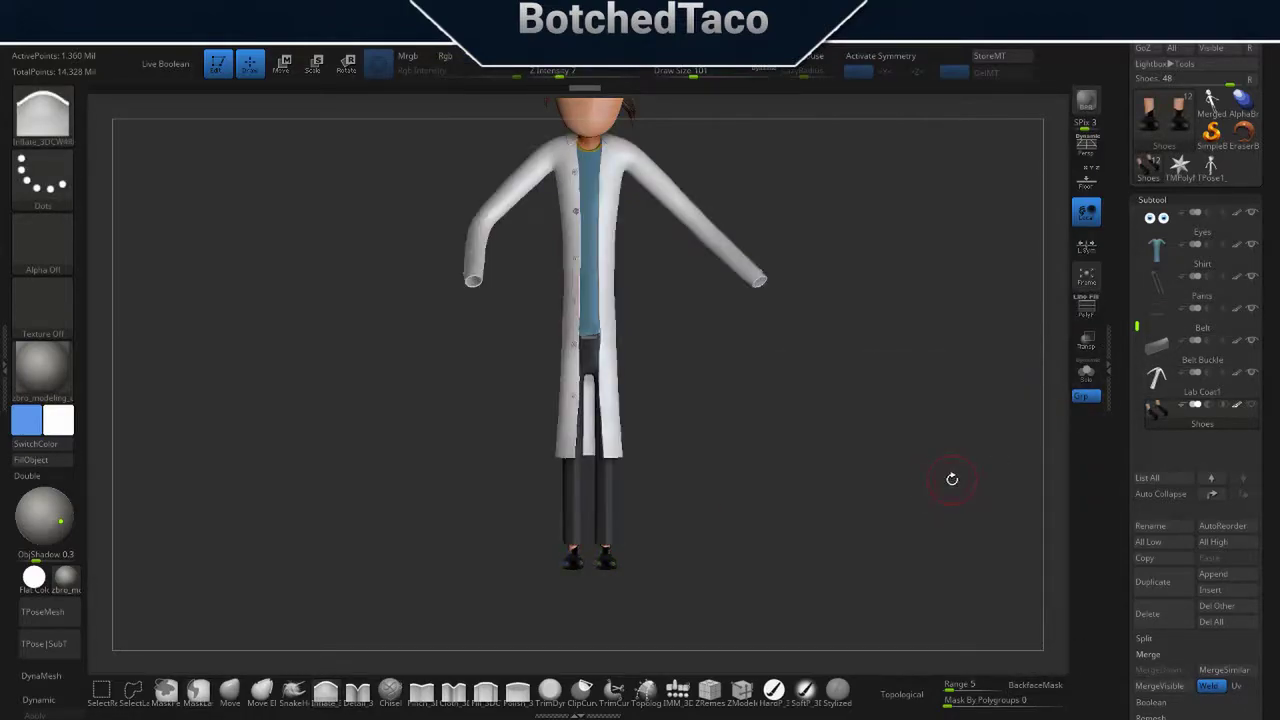
scroll(1165, 268, "up", 2)
left_click(1165, 268)
left_click(1150, 525)
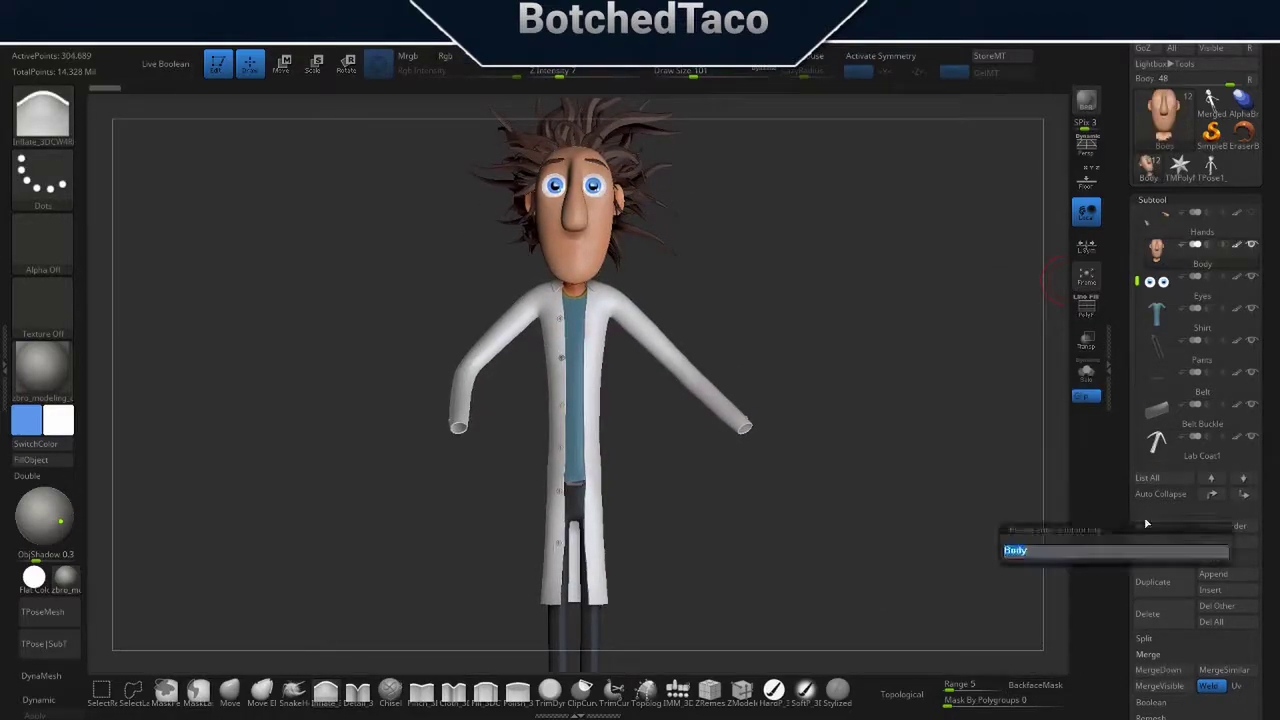
left_click(1243, 497)
mouse_move(860, 560)
left_mouse_down()
mouse_move(822, 588)
mouse_move(789, 376)
left_mouse_up()
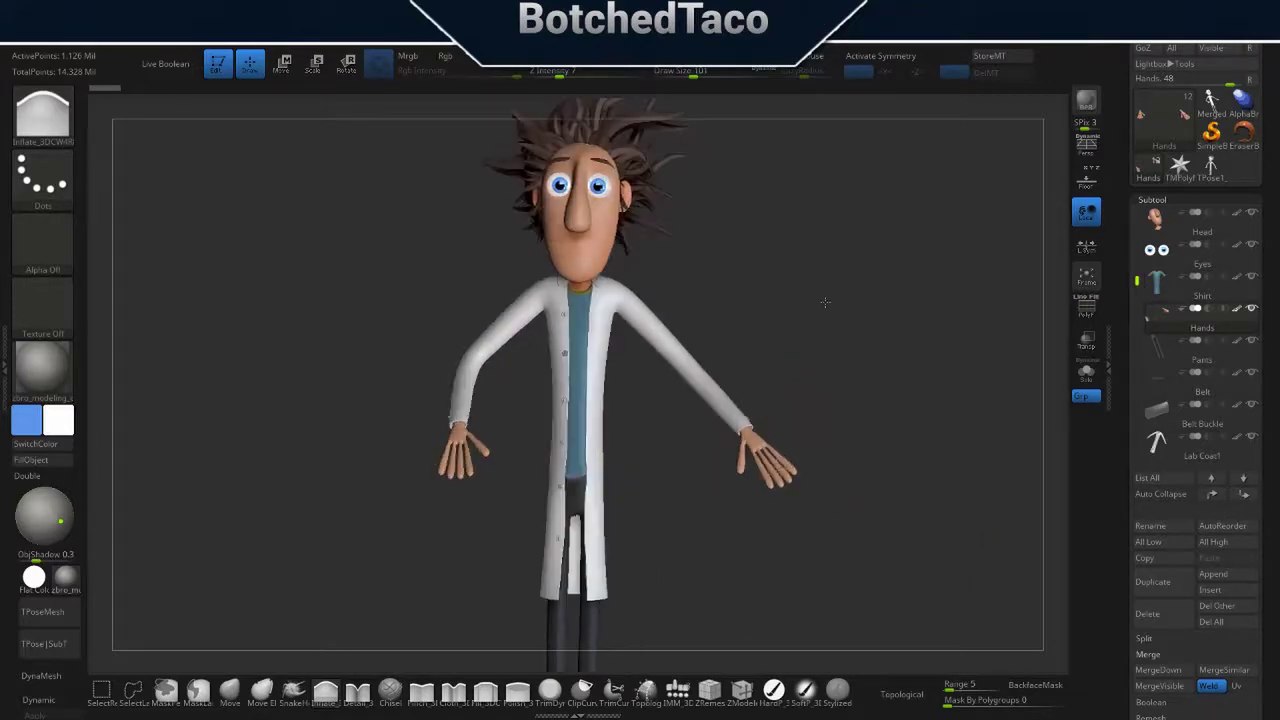
- Turn on the PolyF wireframe and turn the green hand with the Transpose gizmo
key("space")
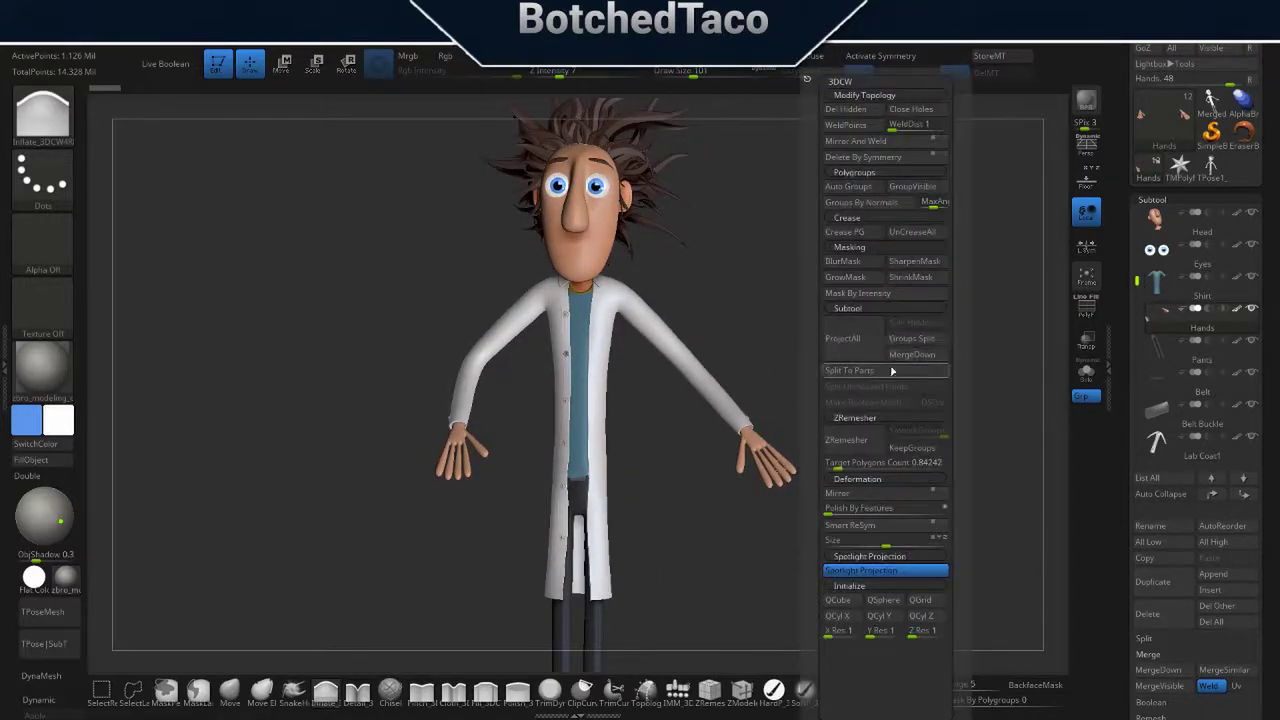
left_click(879, 433)
left_click_drag(730, 548, 849, 483)
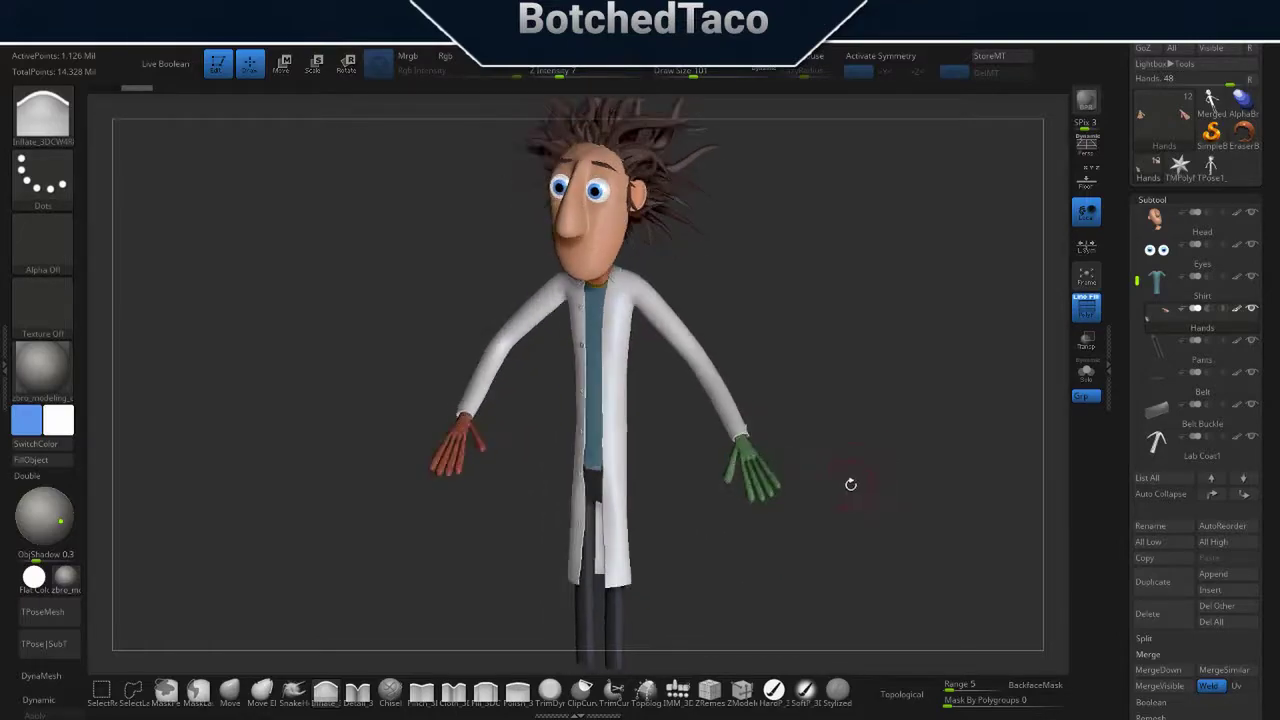
key("w")
left_click_drag(862, 434, 802, 290)
key("f")
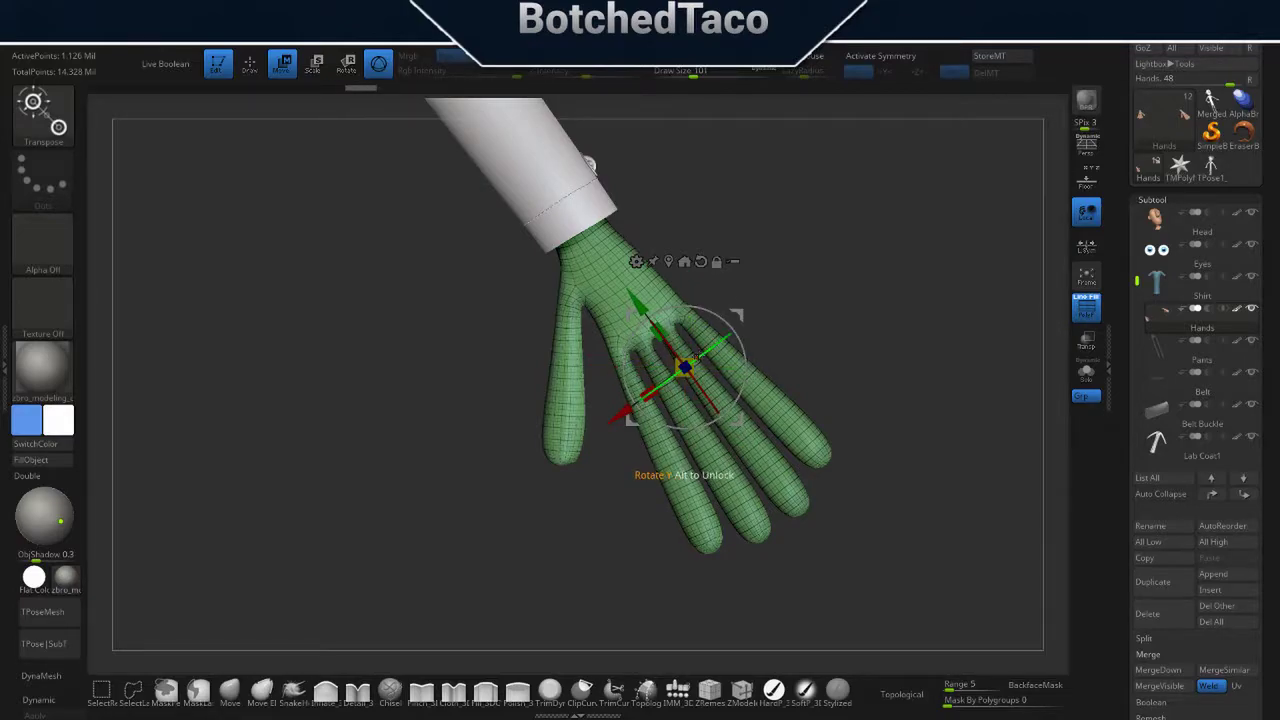
key("f")
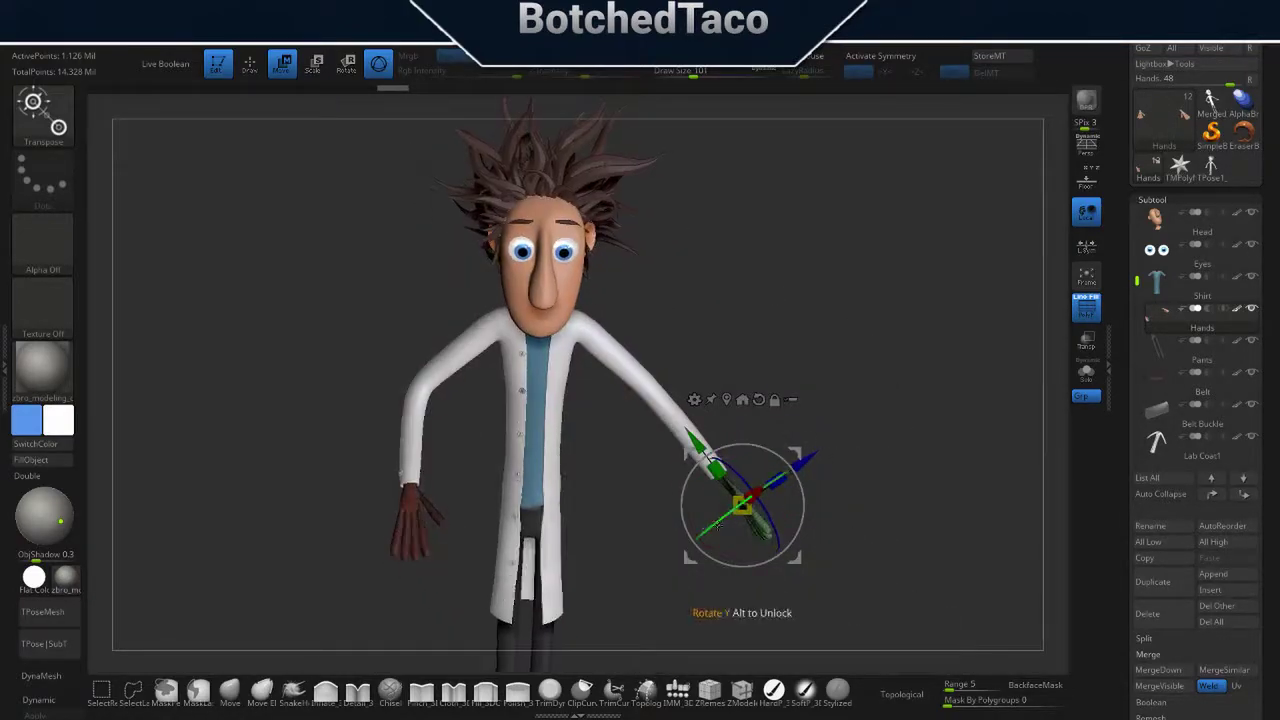
left_click_drag(900, 300, 820, 250)
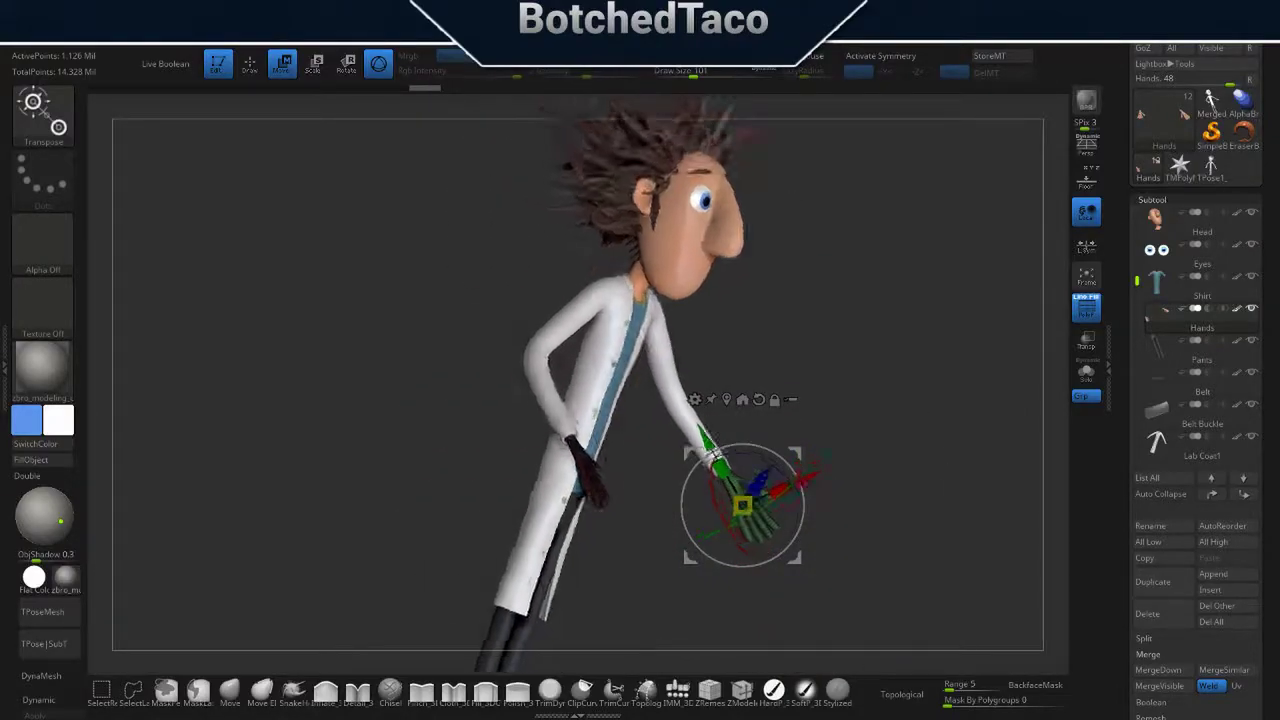
left_click_drag(900, 300, 774, 410)
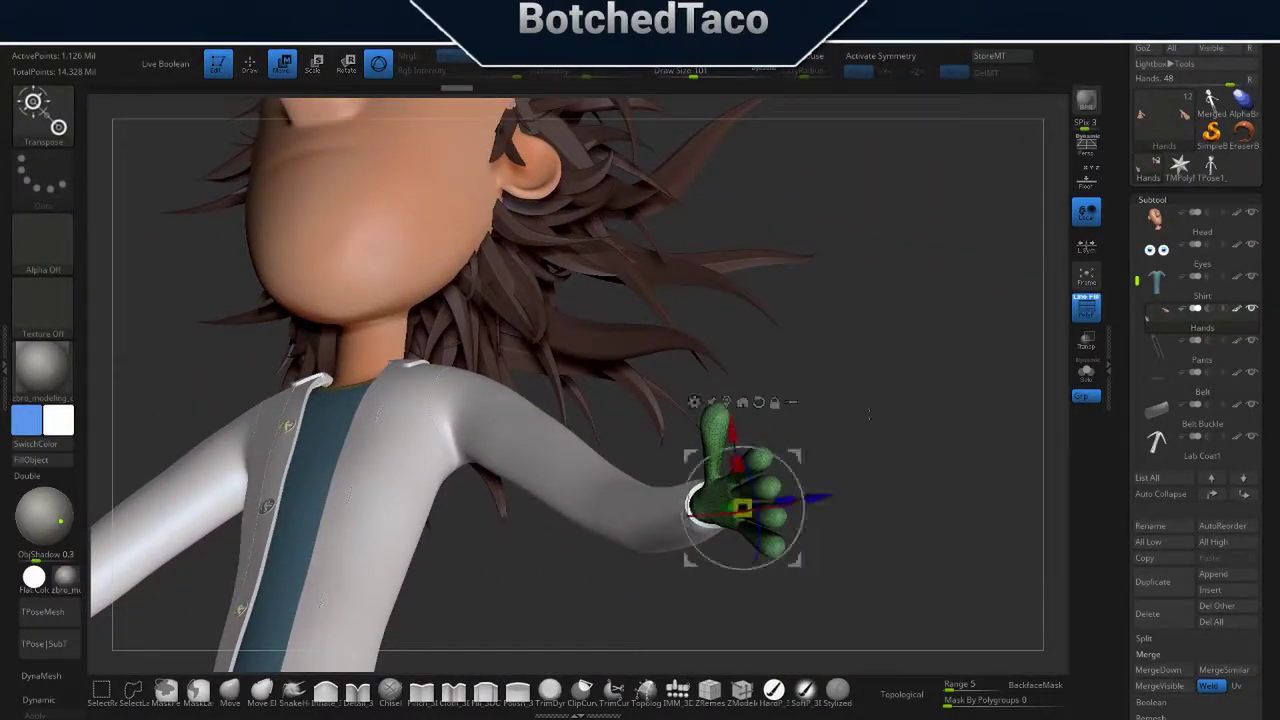
mouse_move(868, 415)
left_mouse_down()
mouse_move(910, 390)
mouse_move(860, 420)
mouse_move(808, 499)
left_mouse_up()
left_click_drag(814, 394, 881, 497)
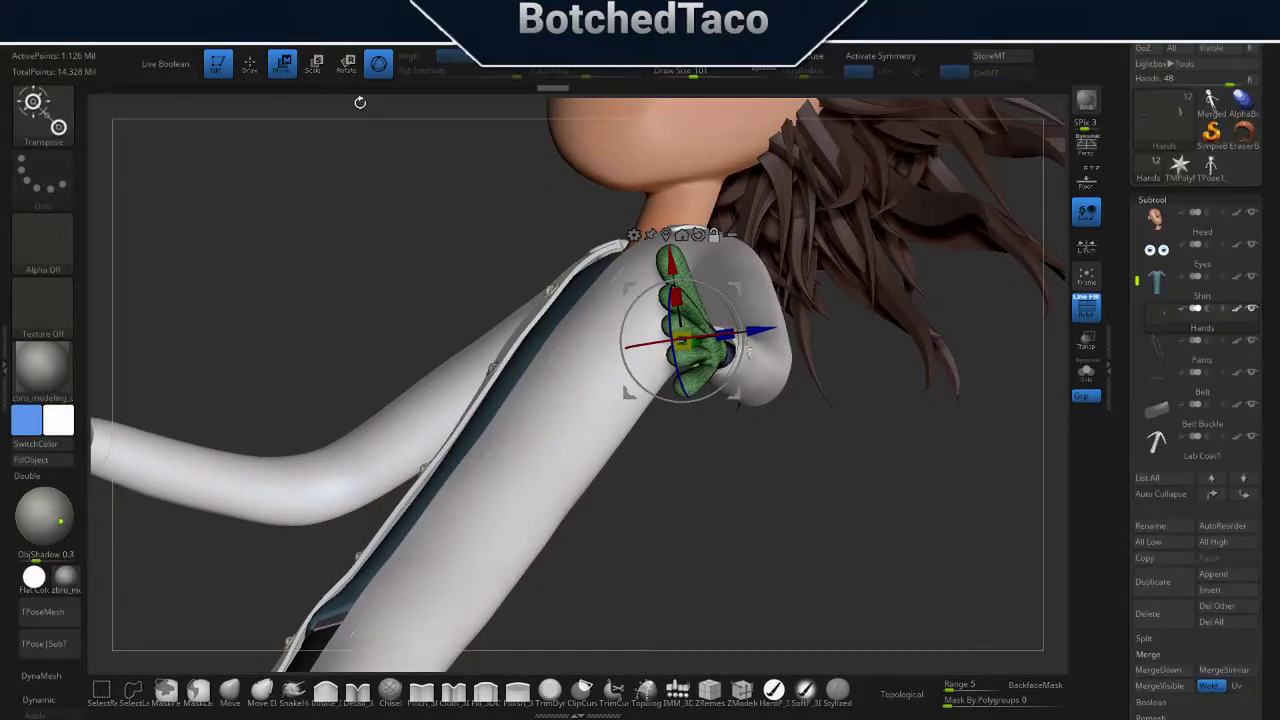
- Step back through the undo history and set the Hands subtool to SDiv 1
mouse_move(360, 90)
left_mouse_down()
mouse_move(232, 88)
mouse_move(553, 88)
left_mouse_up()
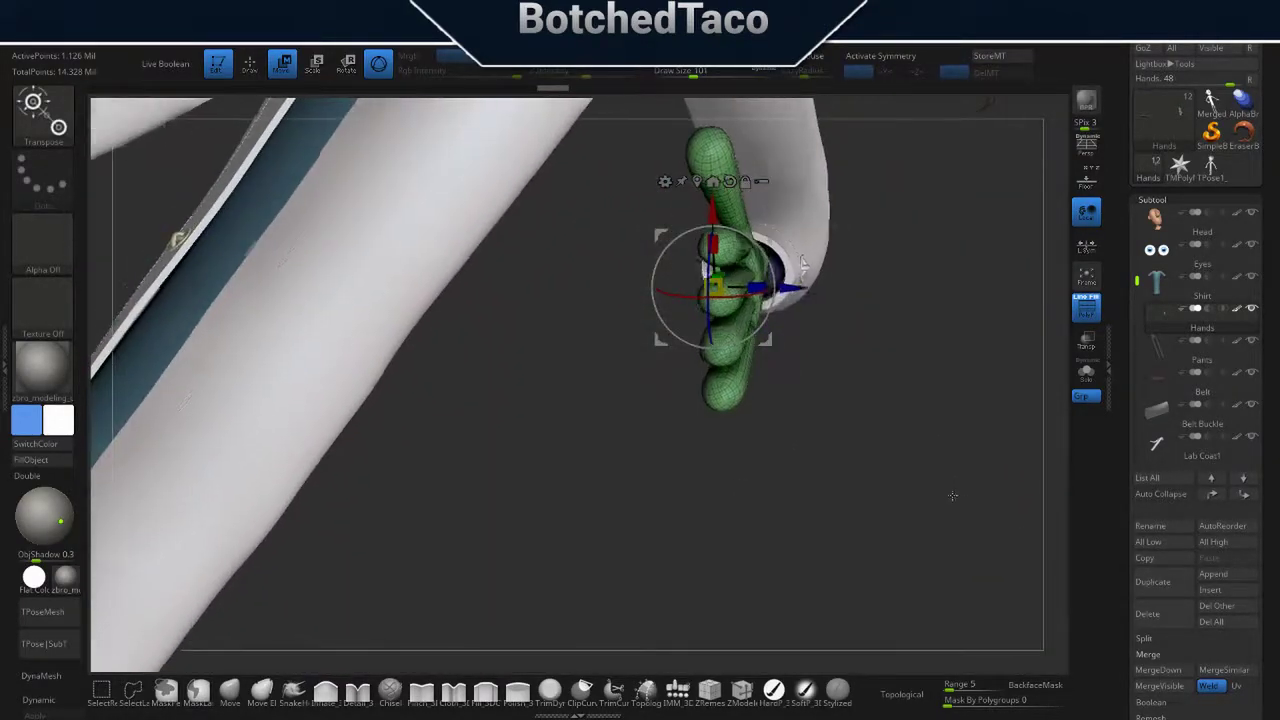
key("ctrl+shift+z")
key("ctrl+shift+z")
key("ctrl+shift+z")
key("ctrl+shift+z")
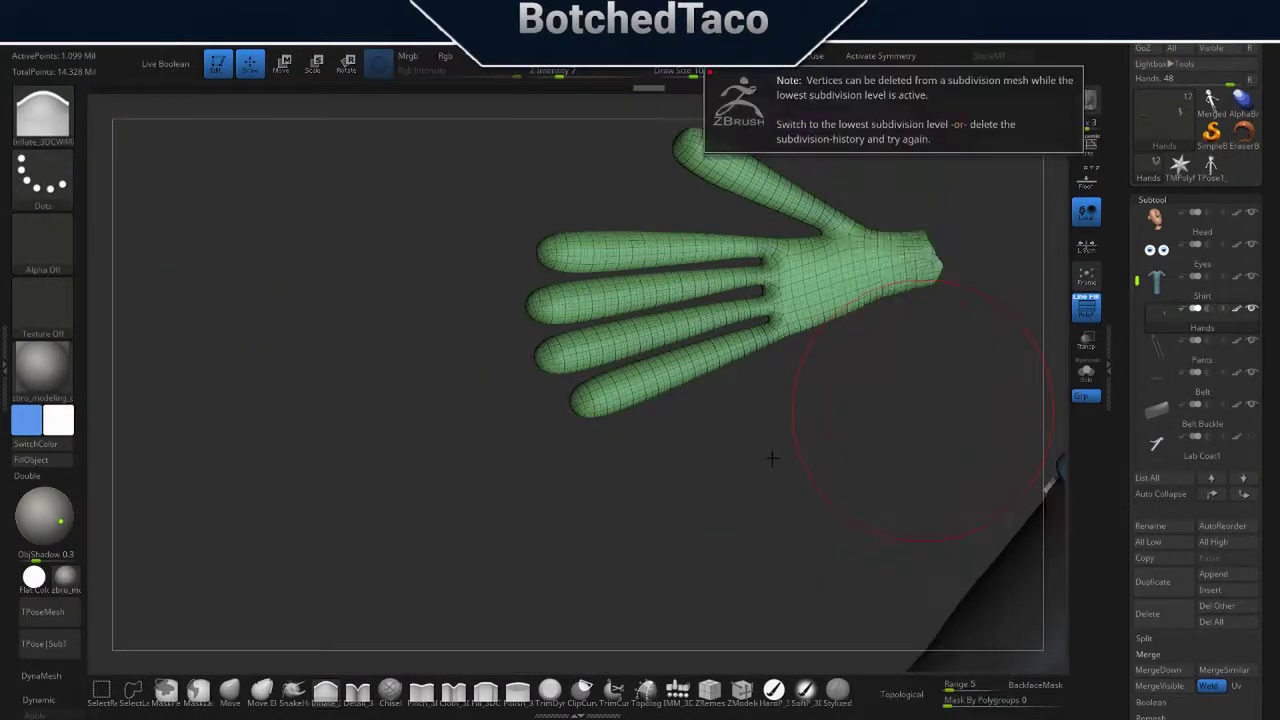
left_click(1152, 200)
left_click(1137, 252)
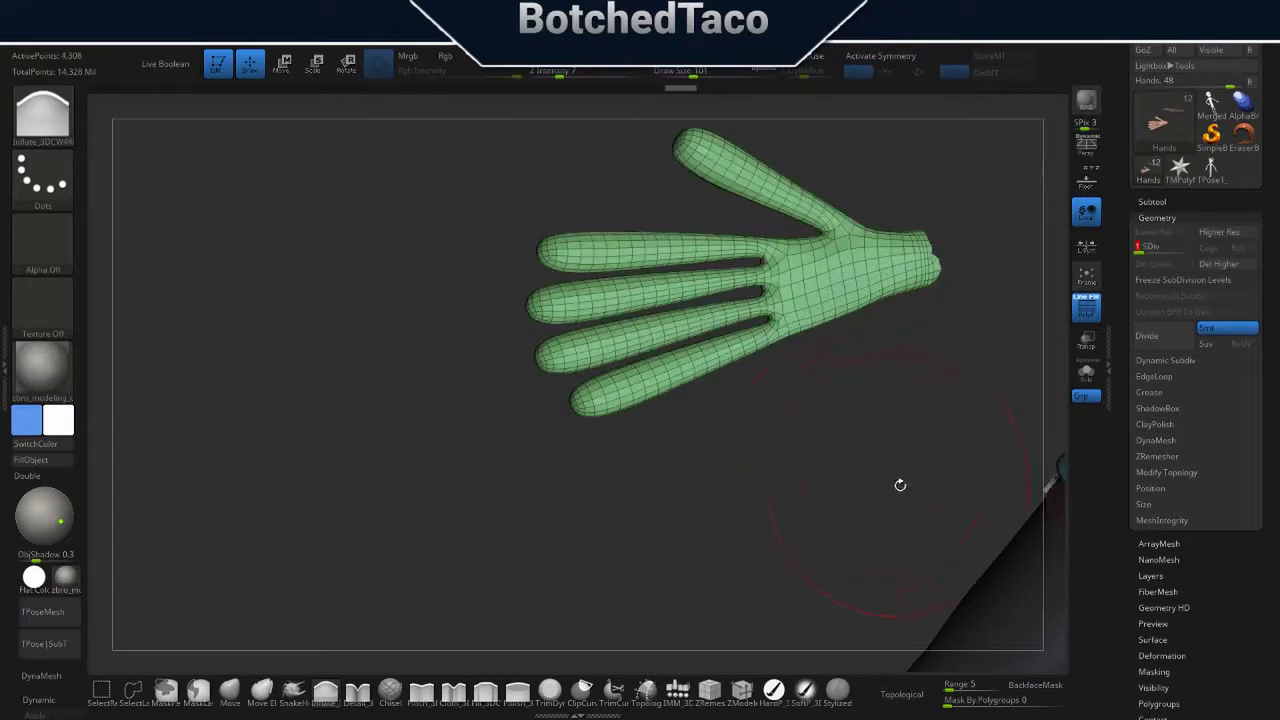
key("space")
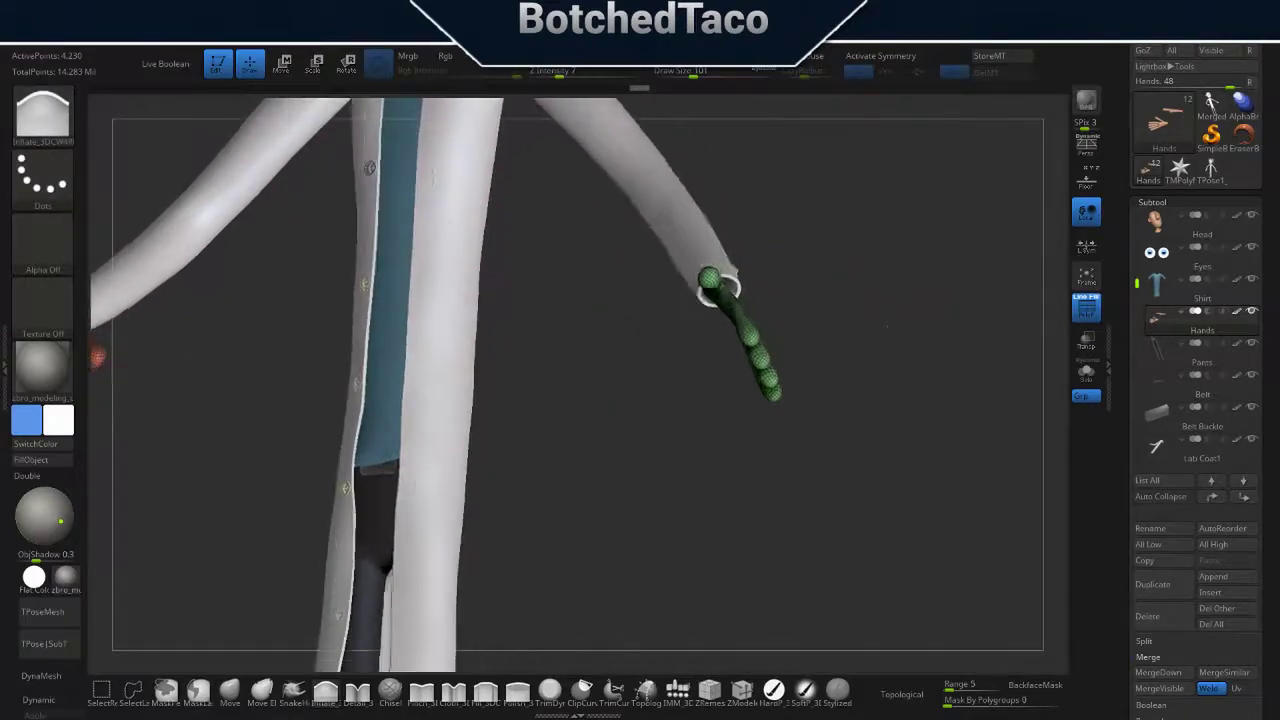
- Move the Transpose gizmo onto the other hand and rotate it down at the wrist
key("w")
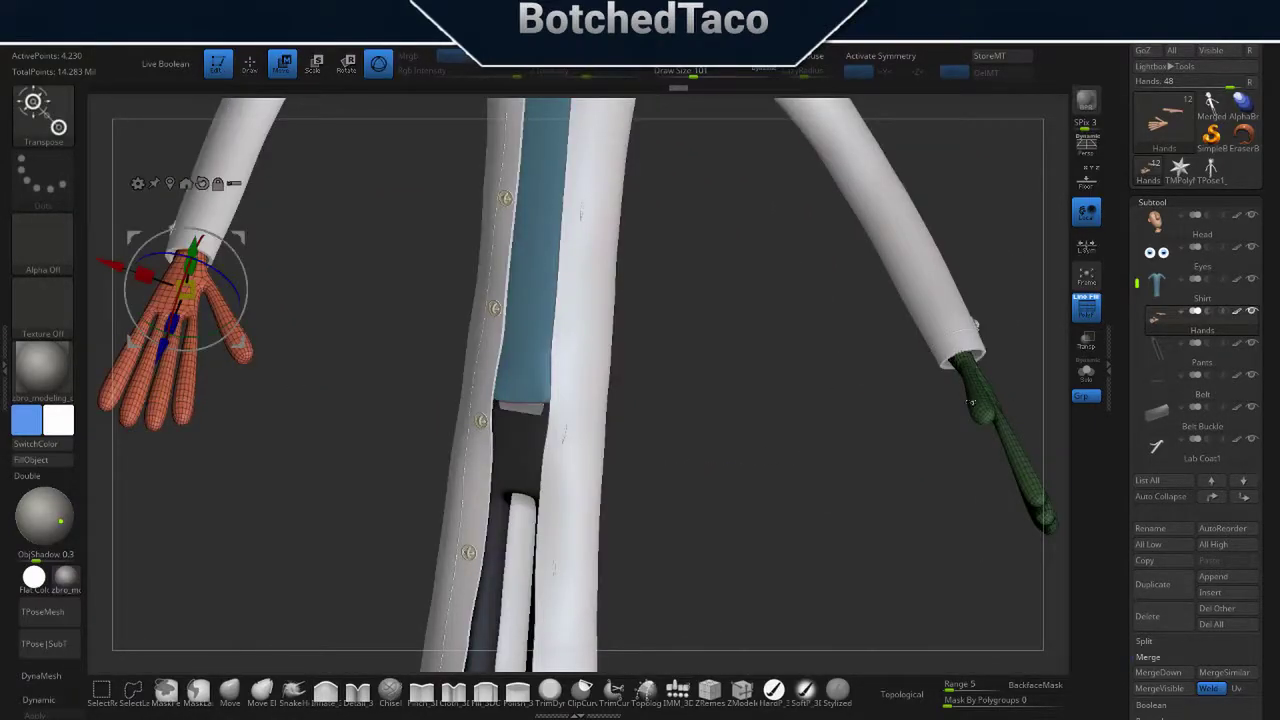
left_click(970, 402, "alt")
mouse_move(970, 402)
left_mouse_down()
mouse_move(670, 217)
mouse_move(781, 283)
left_mouse_up()
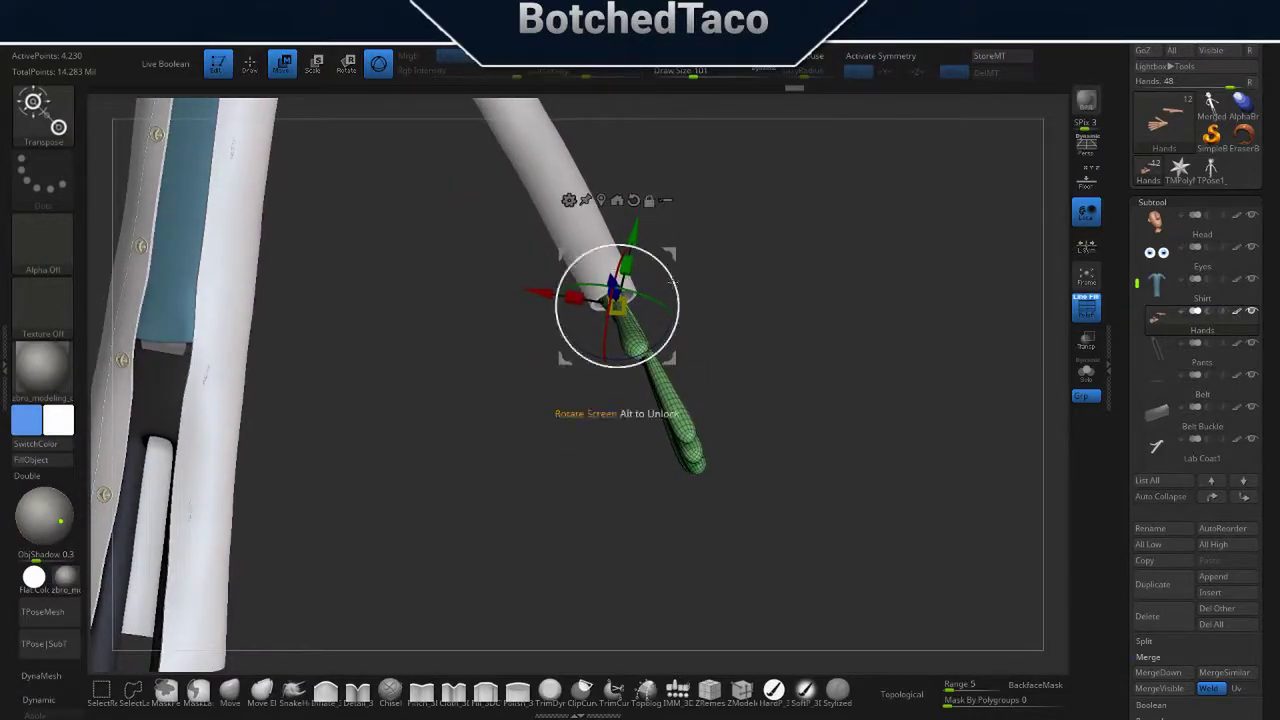
mouse_move(672, 283)
left_mouse_down()
mouse_move(743, 290)
mouse_move(695, 302)
mouse_move(780, 588)
mouse_move(700, 420)
left_mouse_up()
left_click(243, 329)
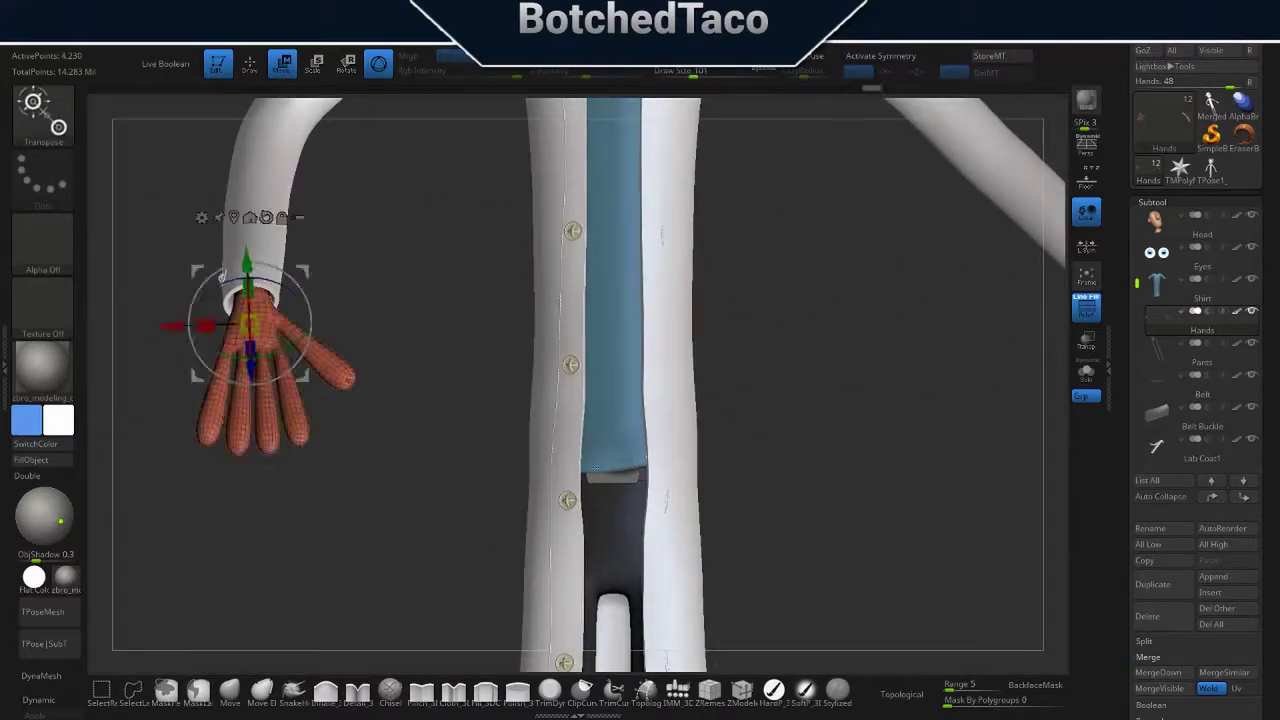
mouse_move(600, 420)
left_mouse_down()
mouse_move(554, 390)
mouse_move(556, 425)
mouse_move(520, 400)
mouse_move(480, 430)
mouse_move(498, 443)
mouse_move(560, 420)
left_mouse_up()
key("f")
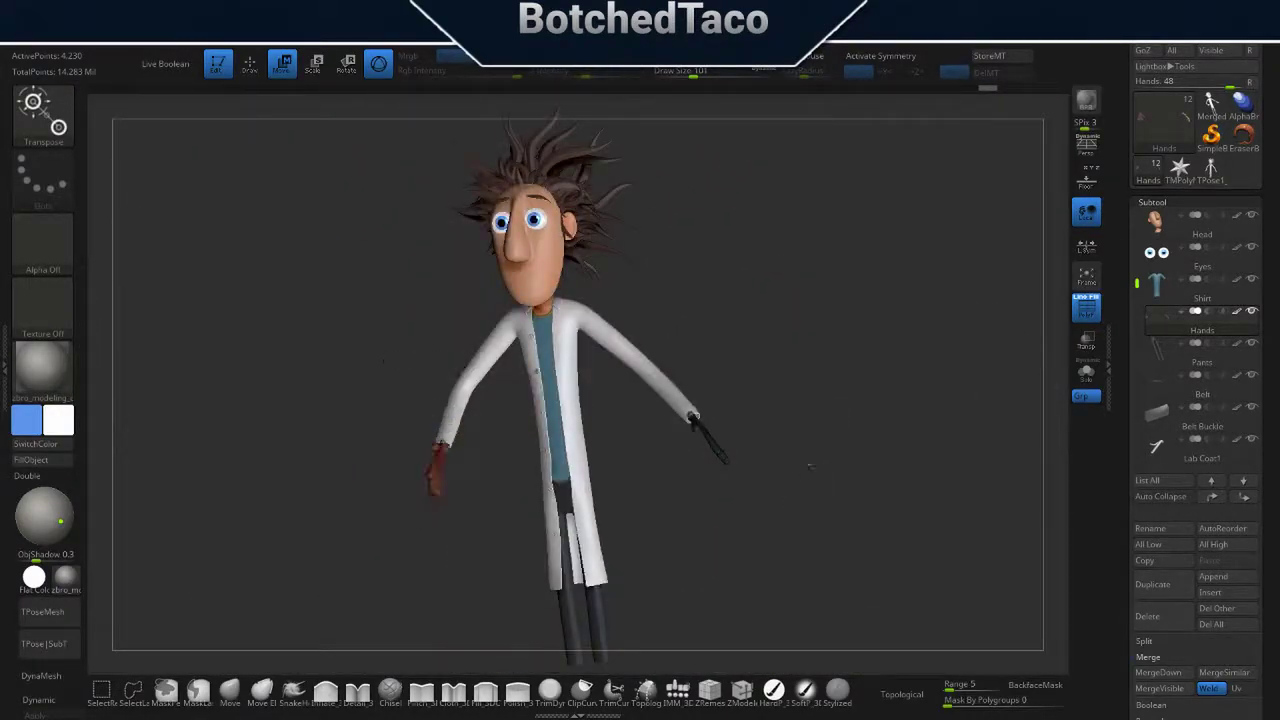
left_click_drag(873, 450, 873, 577, "alt")
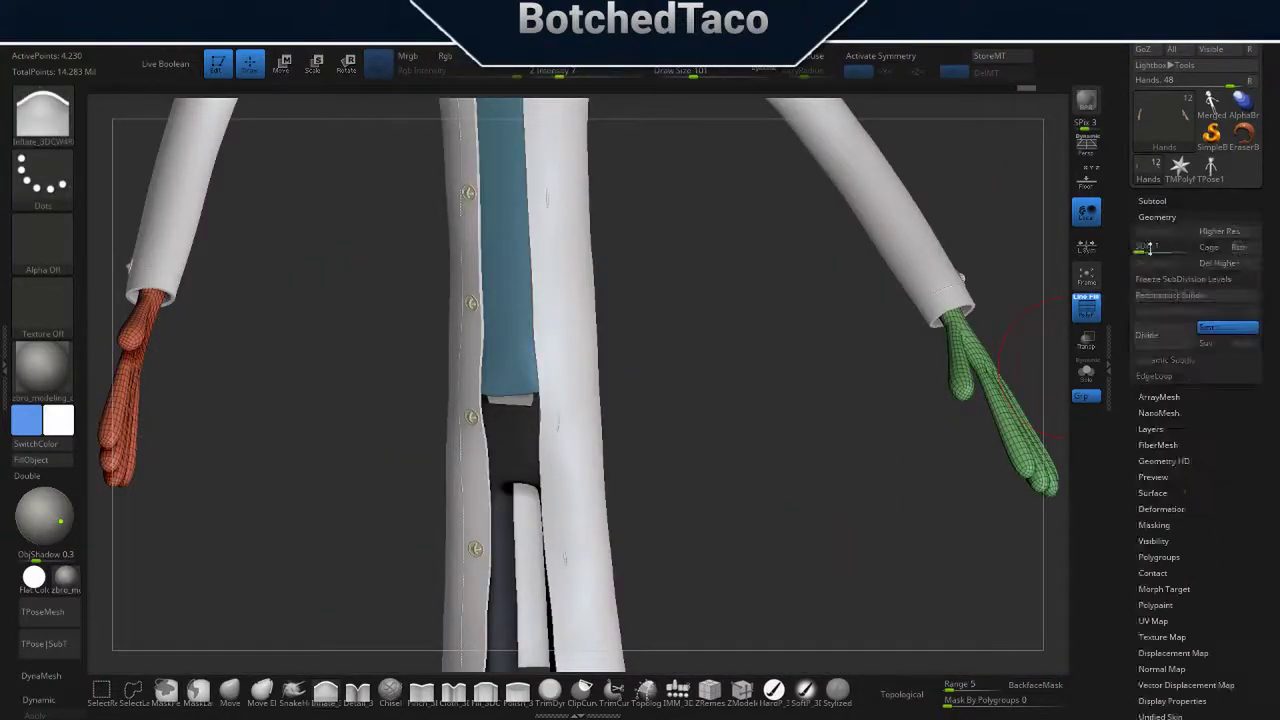
- Merge everything with TPoseMesh, then lasso-mask the right arm and invert the mask
left_click(56, 617)
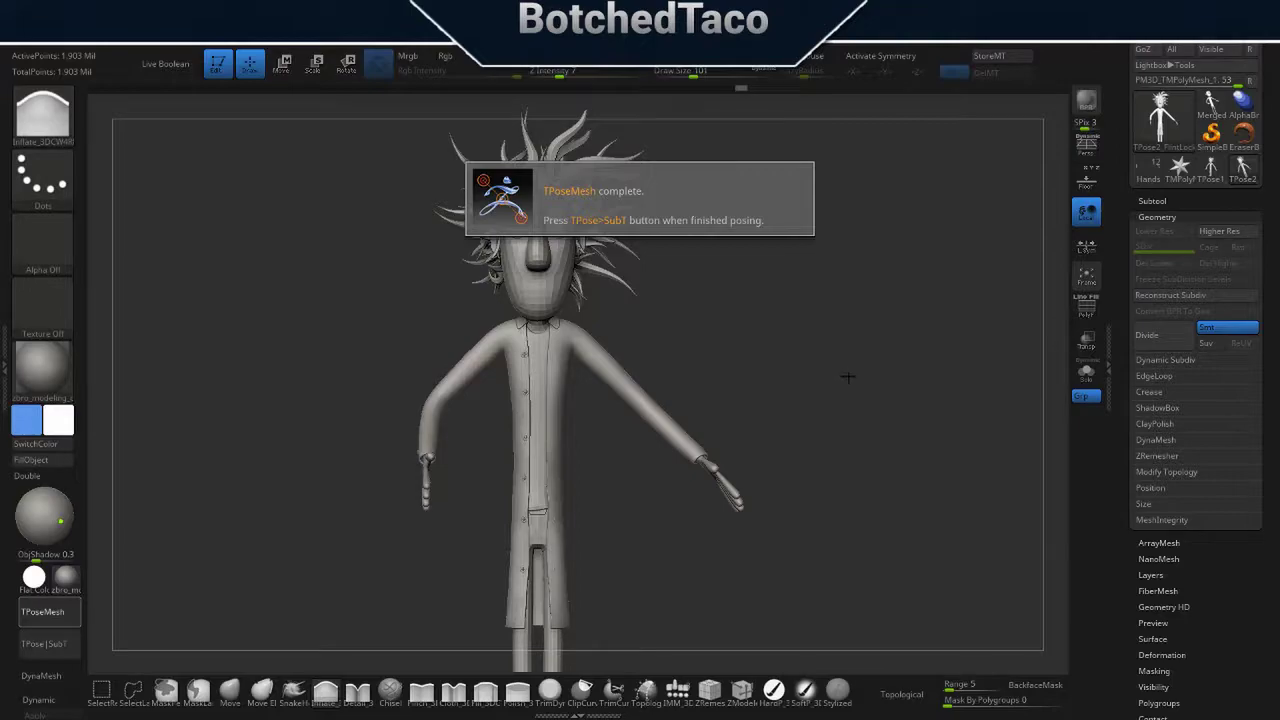
mouse_move(846, 374)
left_mouse_down()
mouse_move(823, 277)
mouse_move(863, 366)
mouse_move(775, 367)
mouse_move(903, 365)
left_mouse_up()
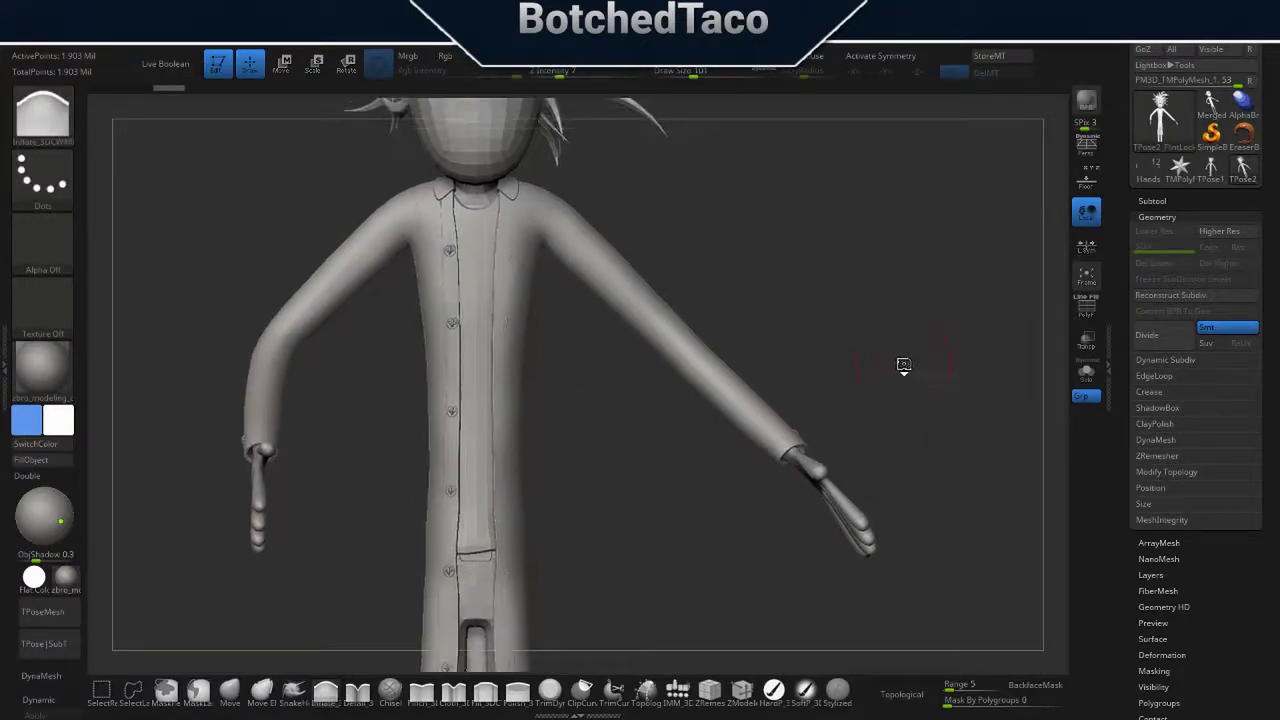
mouse_move(580, 181)
left_mouse_down("ctrl")
mouse_move(710, 546)
mouse_move(839, 285)
left_mouse_up("ctrl")
left_click(856, 277, "ctrl")
- Rotate the freed arm down from the shoulder with Transpose, then undo to restore the mask
key("space")
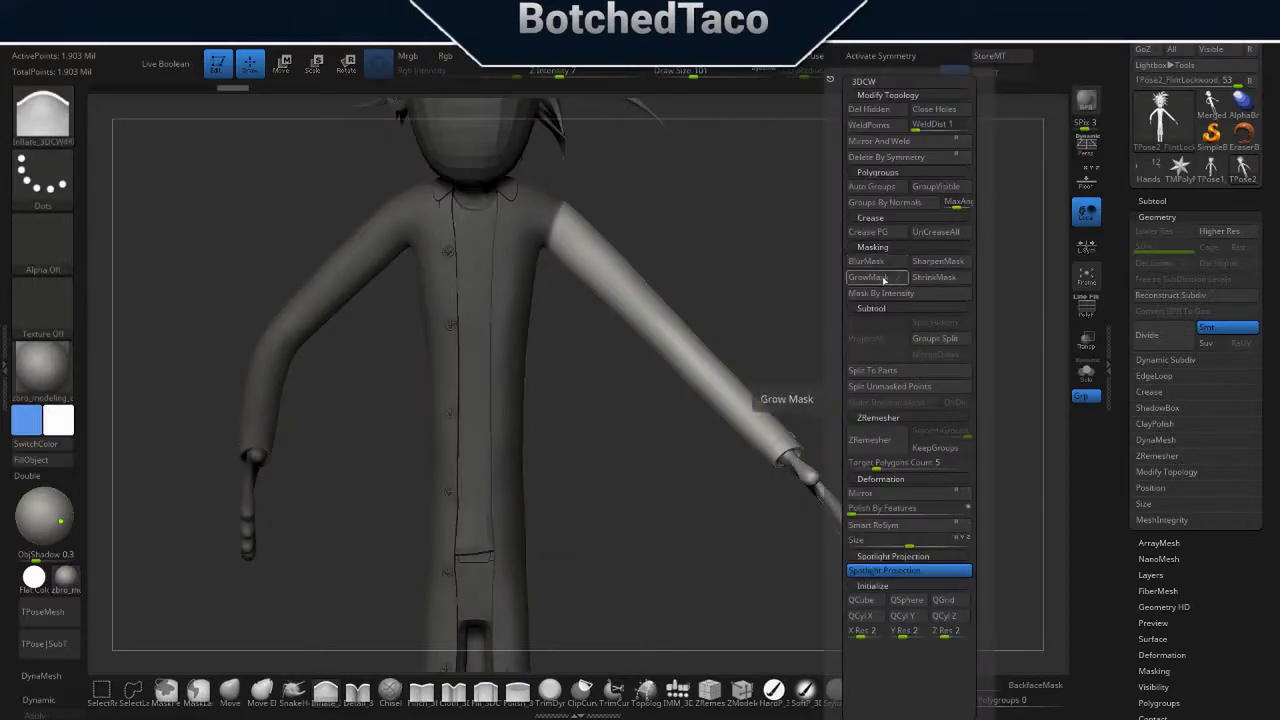
key("w")
left_click_drag(623, 371, 566, 220, "alt")
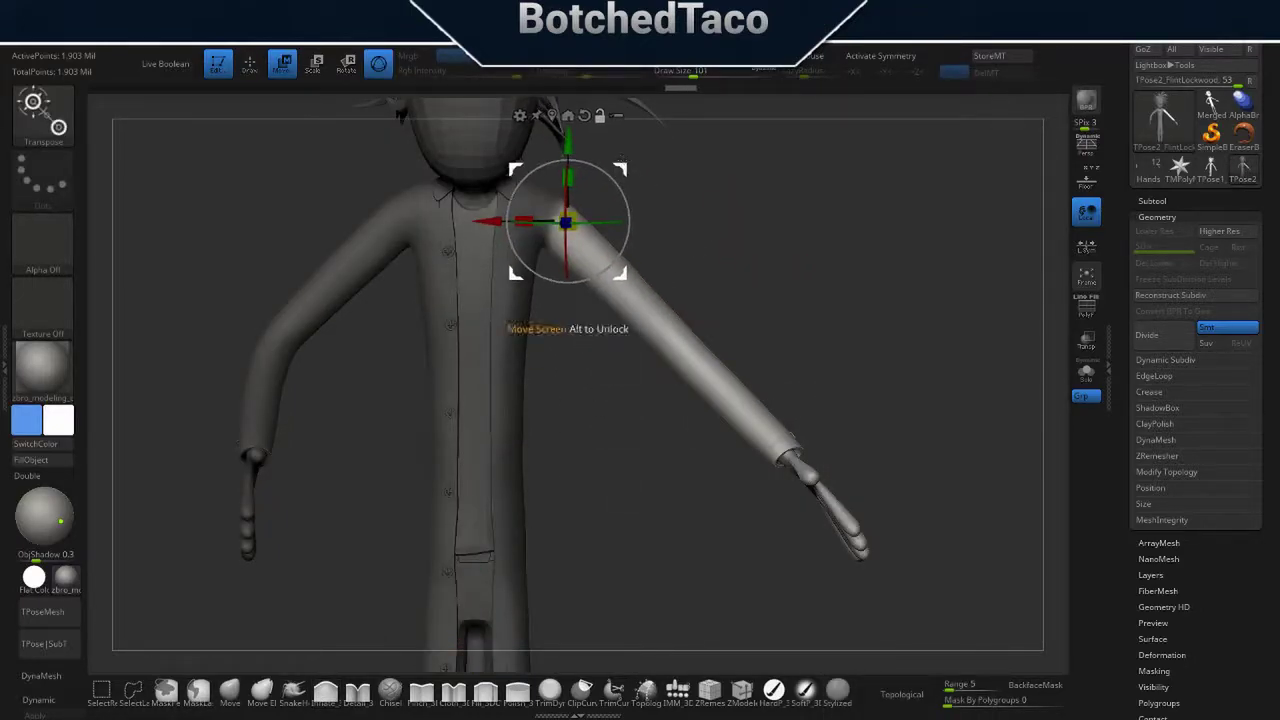
mouse_move(590, 165)
left_mouse_down()
mouse_move(628, 198)
mouse_move(861, 311)
left_mouse_up()
key("q")
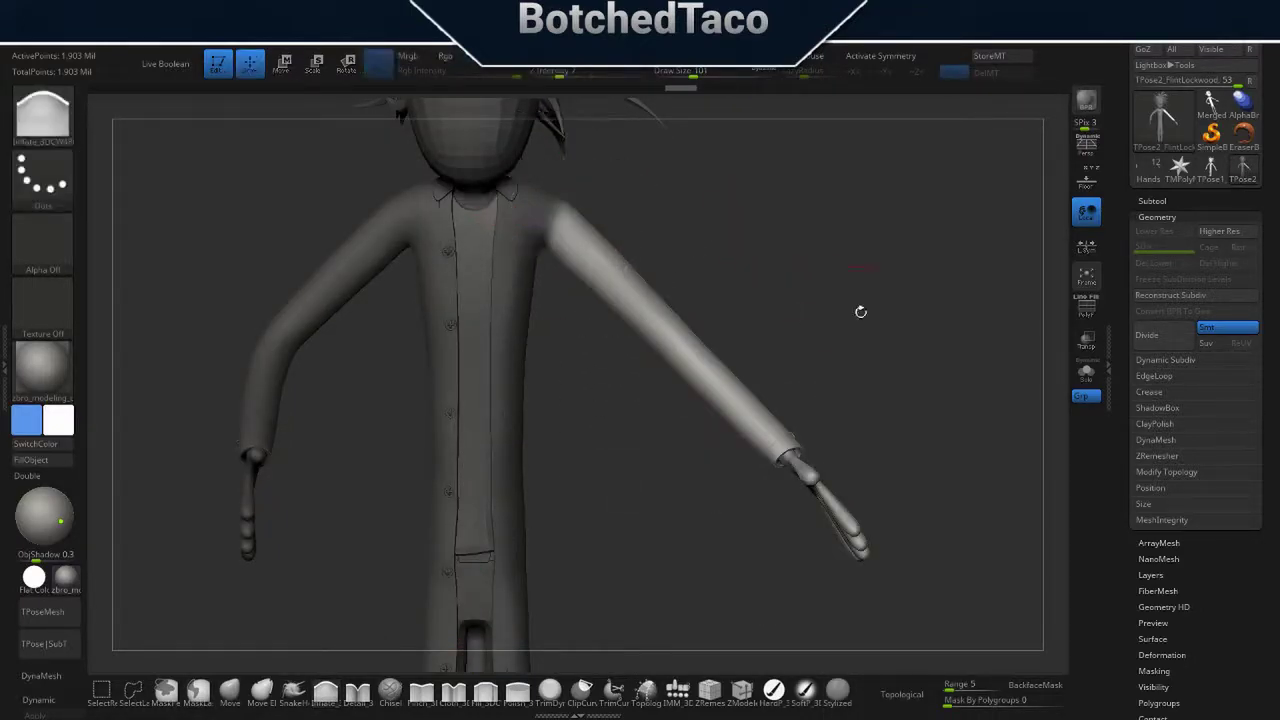
left_click(975, 293, "ctrl")
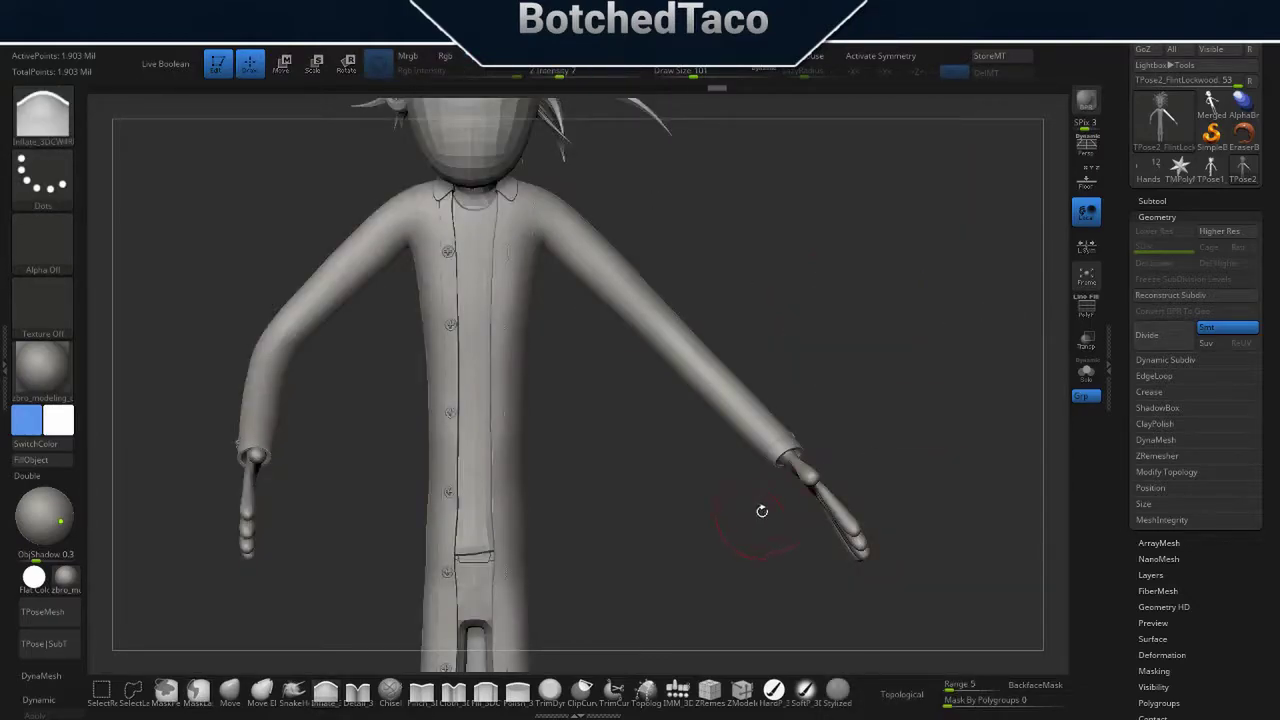
key("ctrl+z")
key("w")
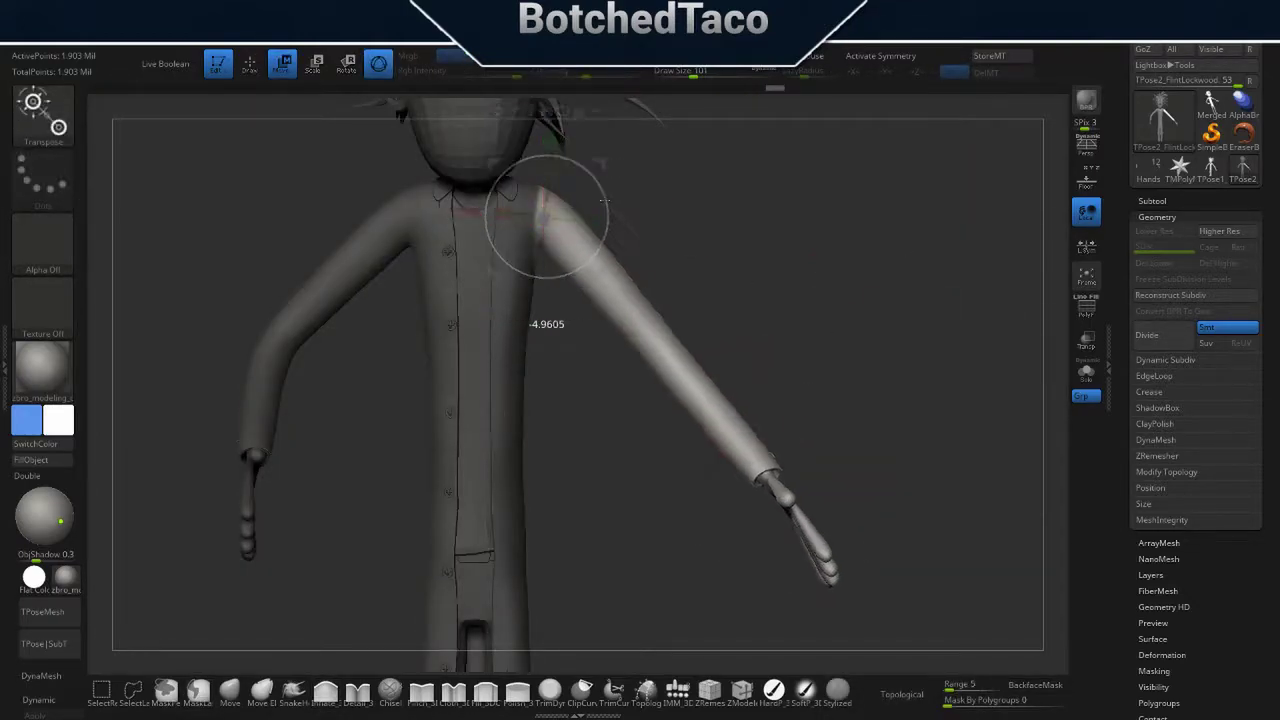
key("q")
- Re-mask where the arm meets the shoulder, grow the mask, and rotate the arm outward
right_click_drag(691, 206, 751, 218, "ctrl")
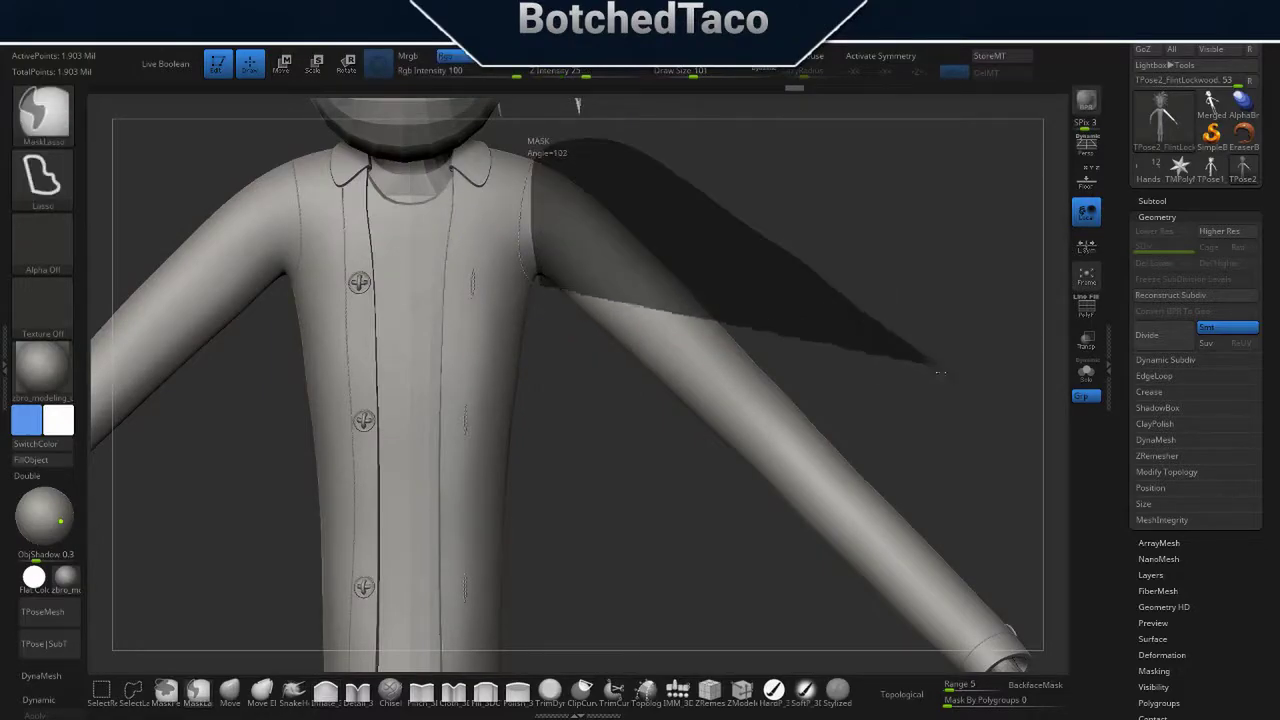
right_click_drag(539, 285, 843, 366, "ctrl")
key("f")
key("w")
key("space")
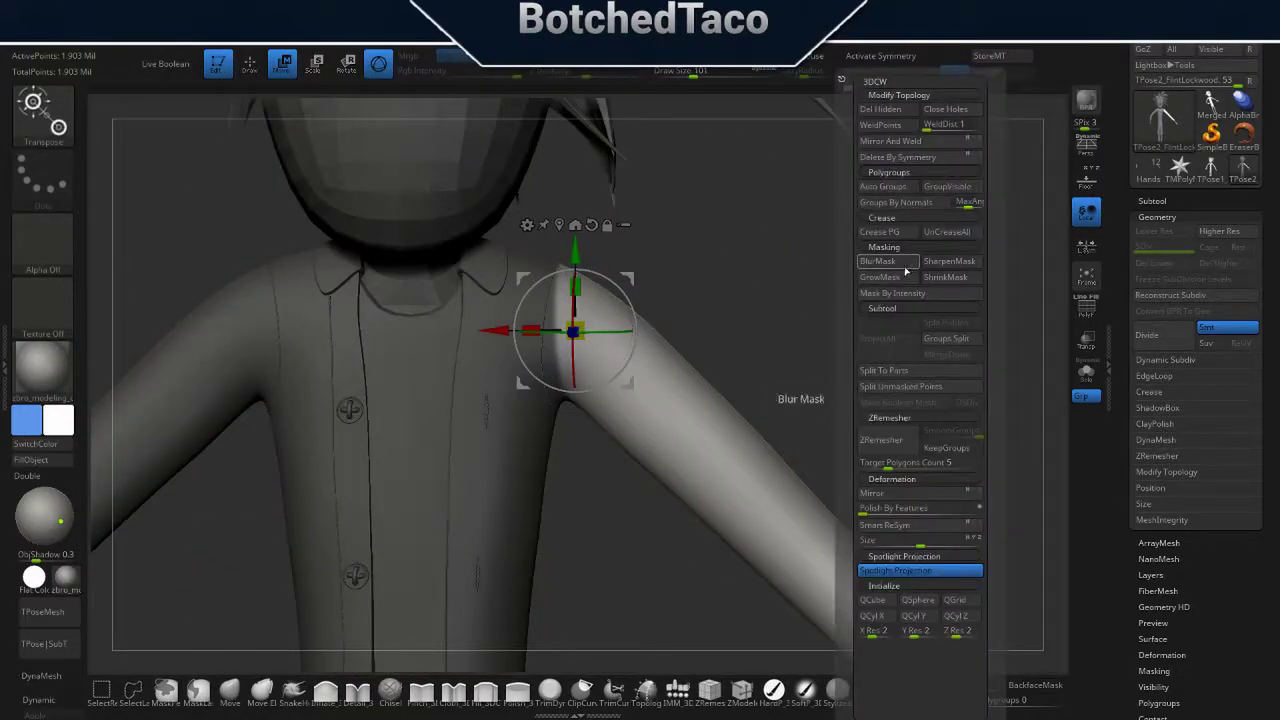
left_click(886, 279)
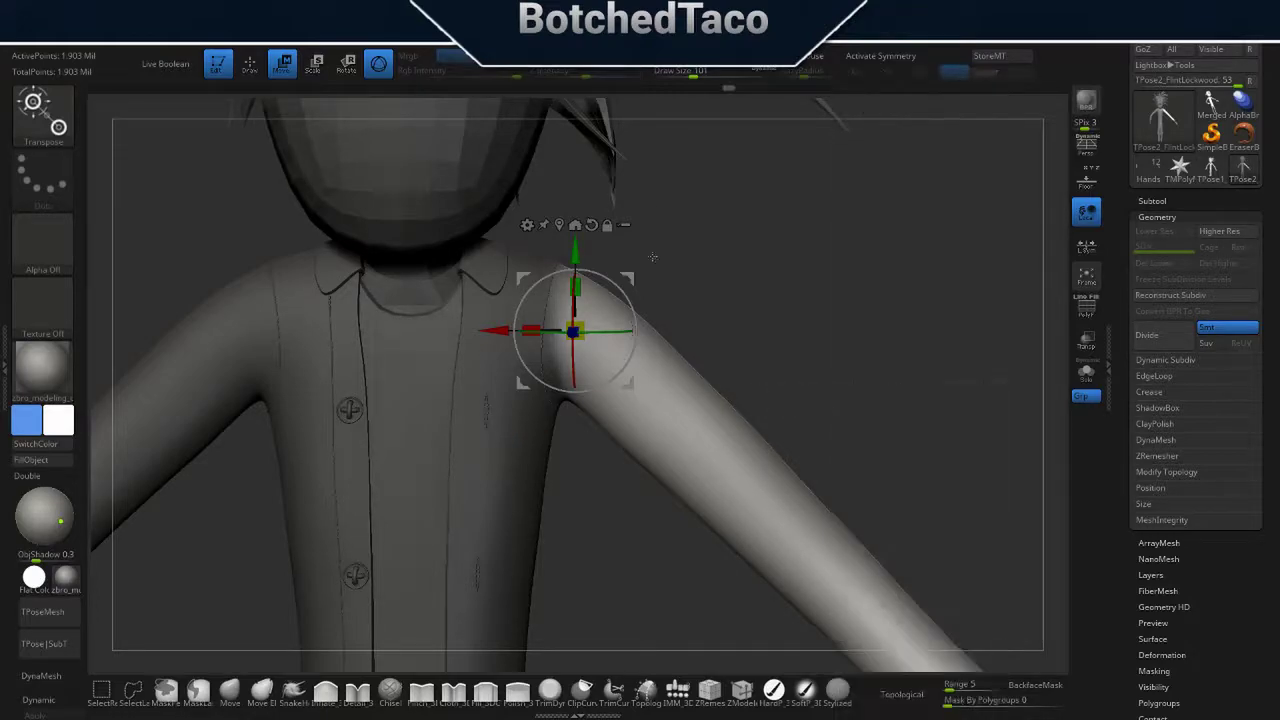
mouse_move(630, 305)
left_mouse_down()
mouse_move(616, 290)
mouse_move(688, 370)
left_mouse_up()
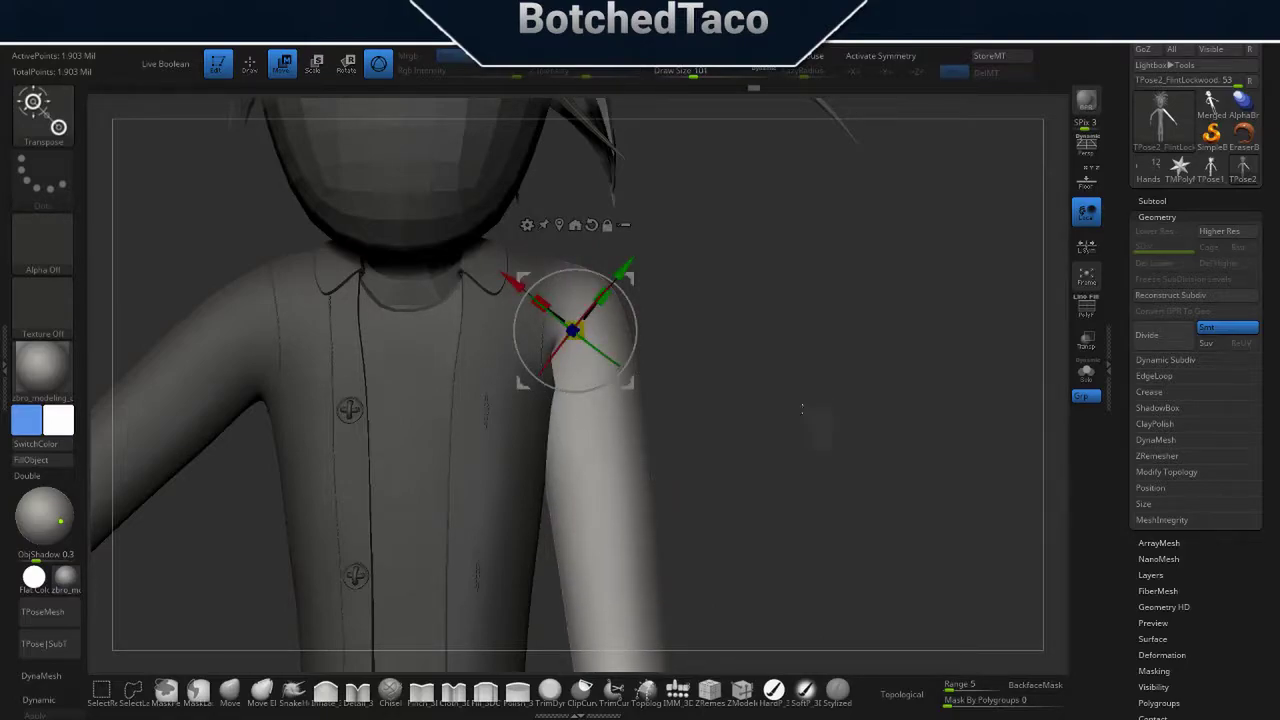
- Inspect the swung arm at the shoulder from the side, opening the subtool list
key("f")
right_click_drag(802, 408, 680, 660, "ctrl")
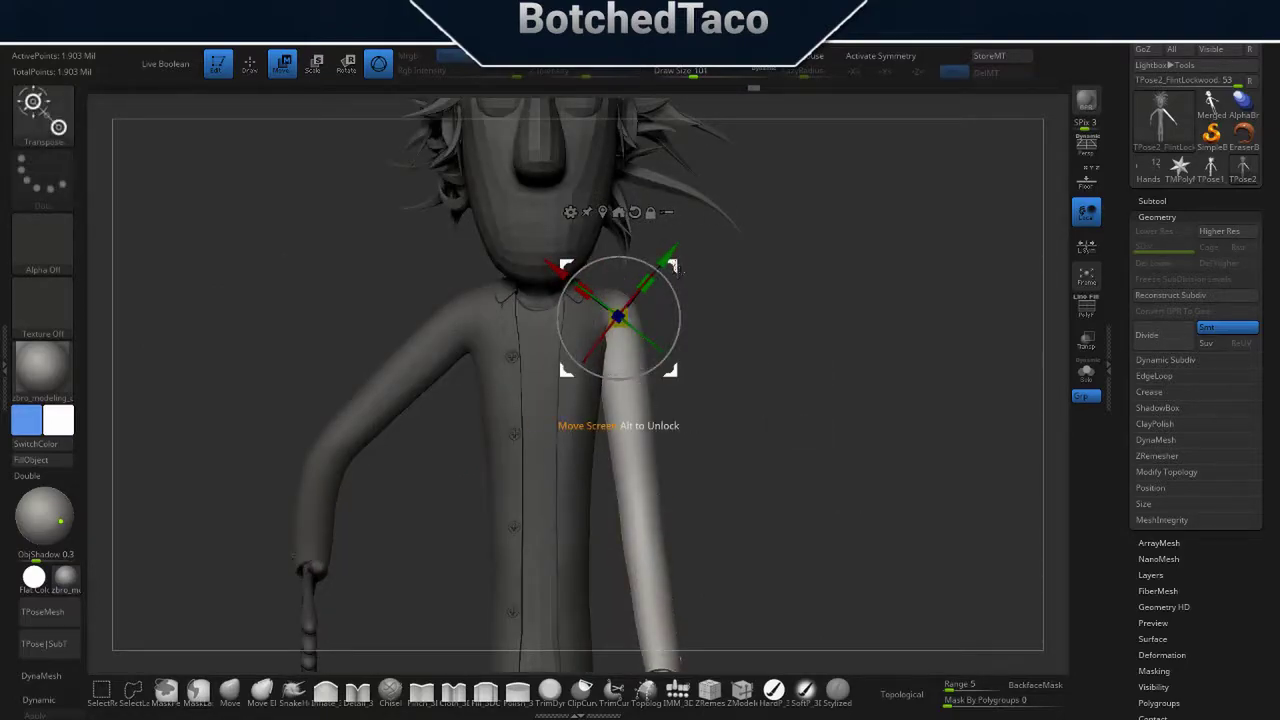
right_click_drag(700, 450, 820, 450)
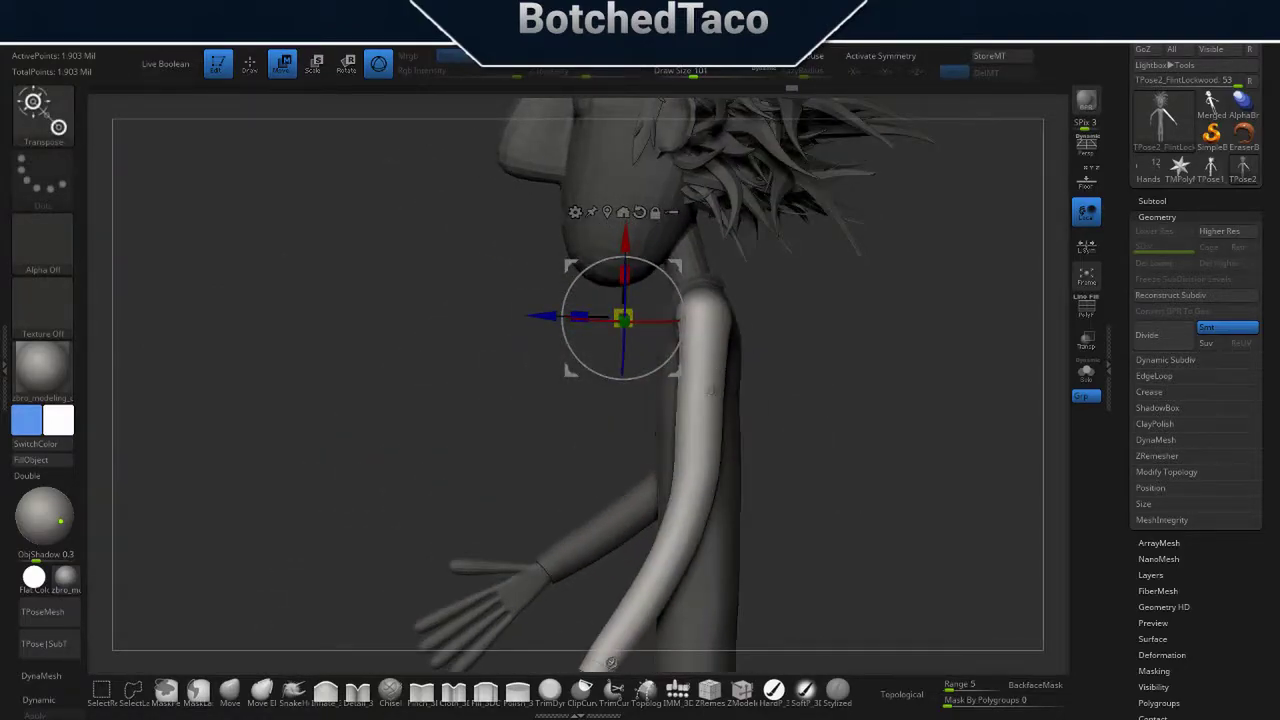
mouse_move(811, 500)
right_mouse_down("ctrl")
mouse_move(811, 466)
mouse_move(788, 522)
right_mouse_up("ctrl")
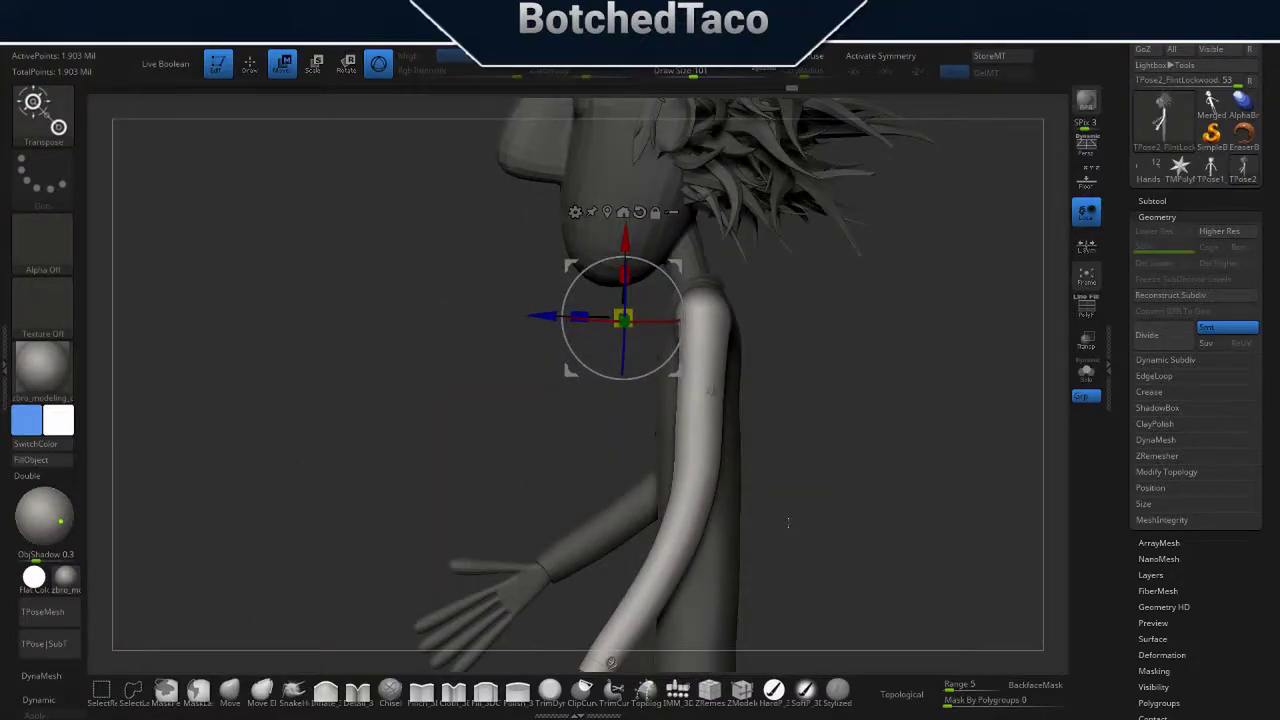
left_click(1152, 202)
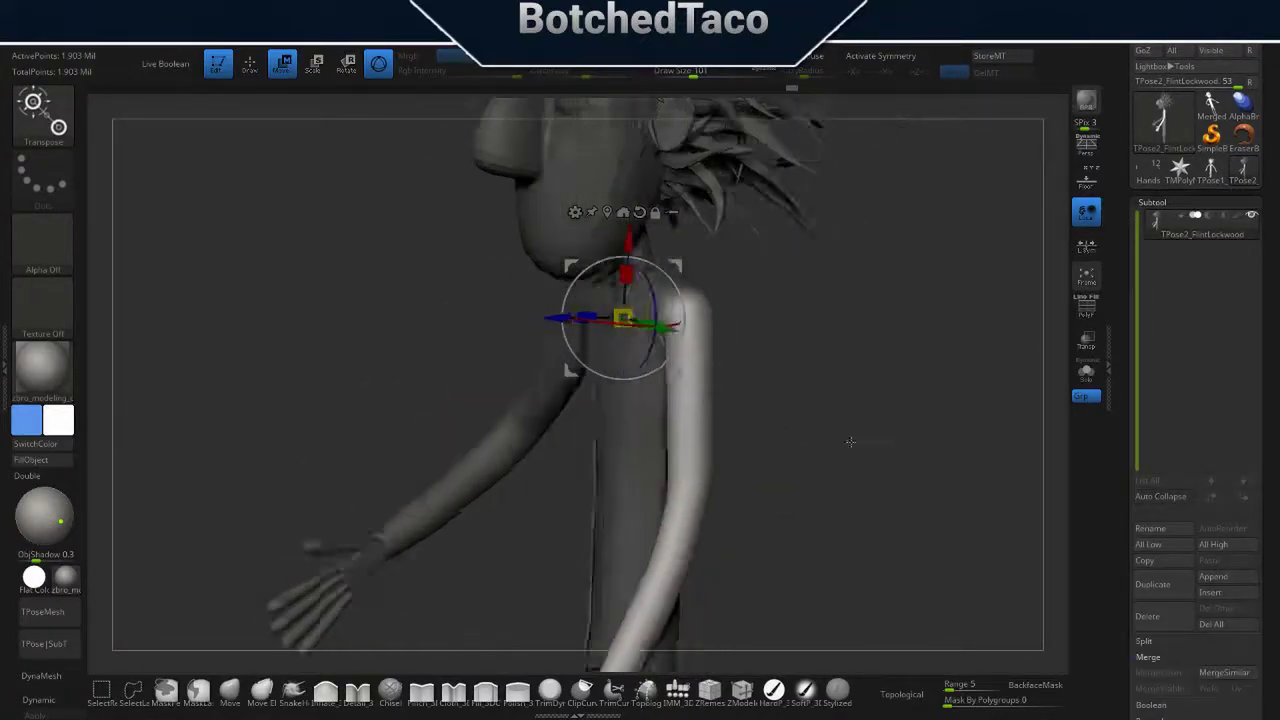
mouse_move(857, 443)
right_mouse_down()
mouse_move(877, 380)
mouse_move(871, 340)
right_mouse_up()
right_click_drag(885, 495, 909, 513)
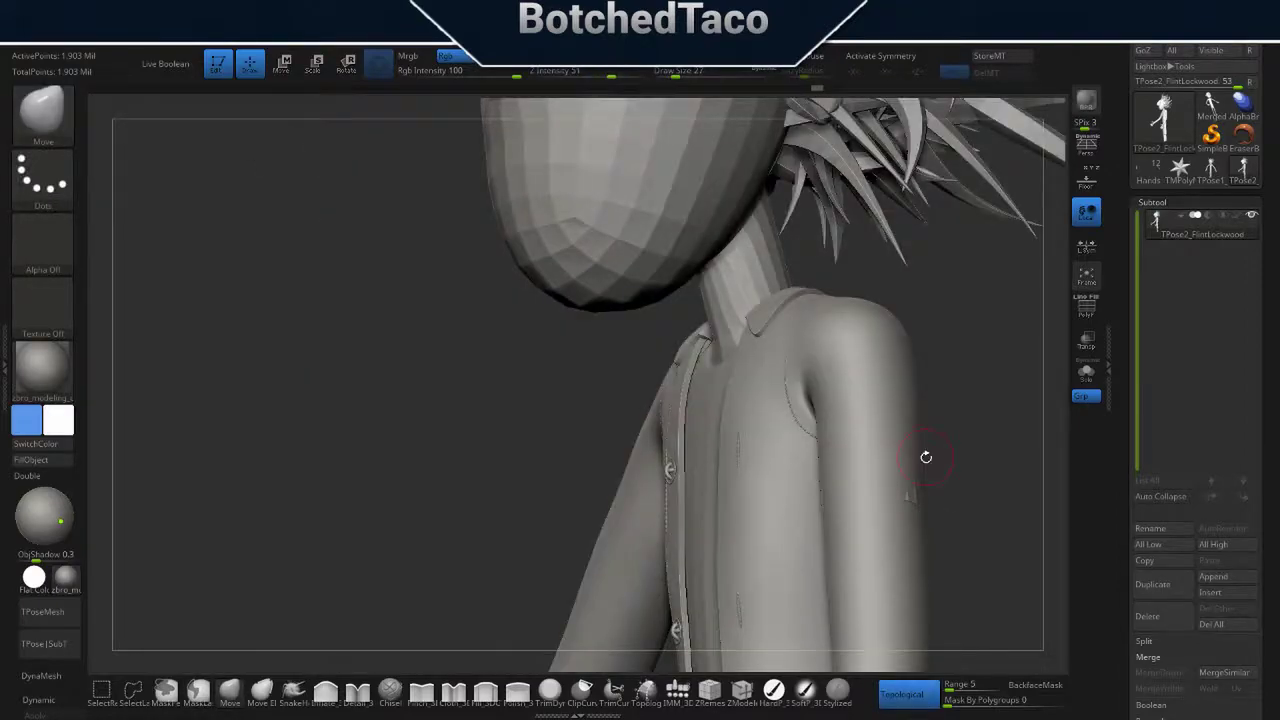
- Rotate the other arm at the shoulder about 25 degrees inward beside the body
right_click_drag(926, 457, 715, 445, "ctrl")
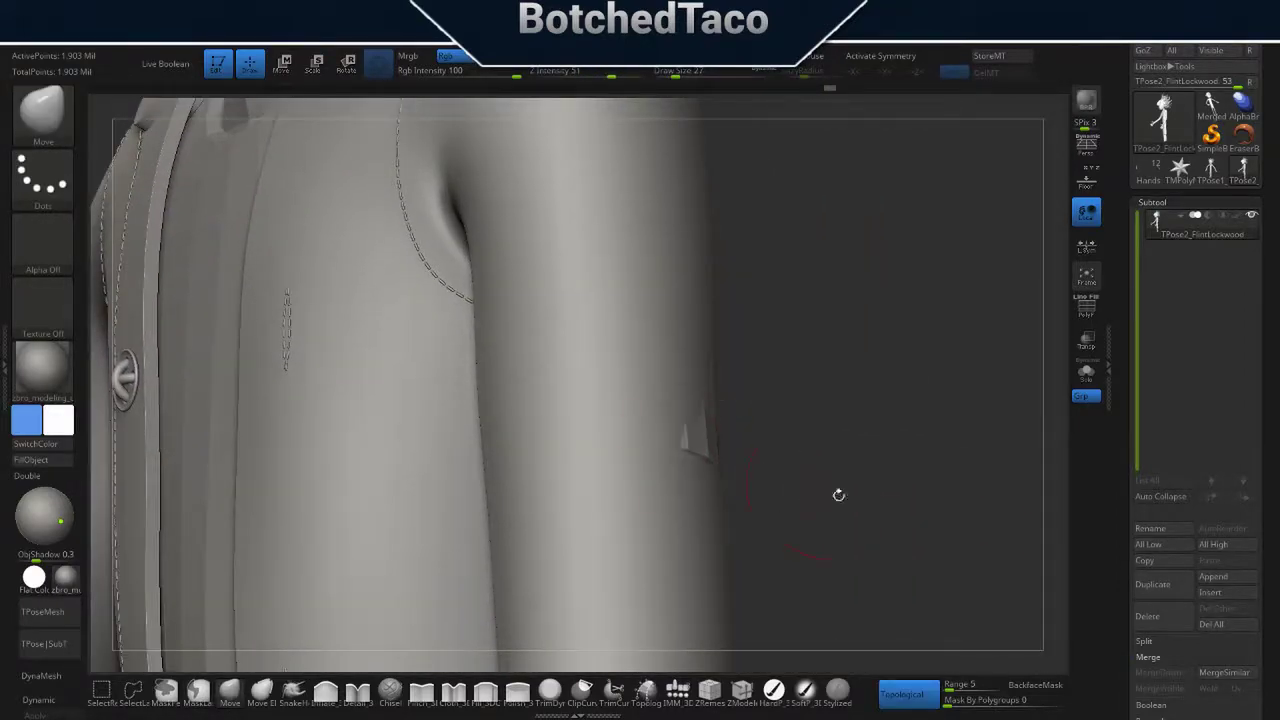
right_click_drag(838, 495, 746, 493, "ctrl")
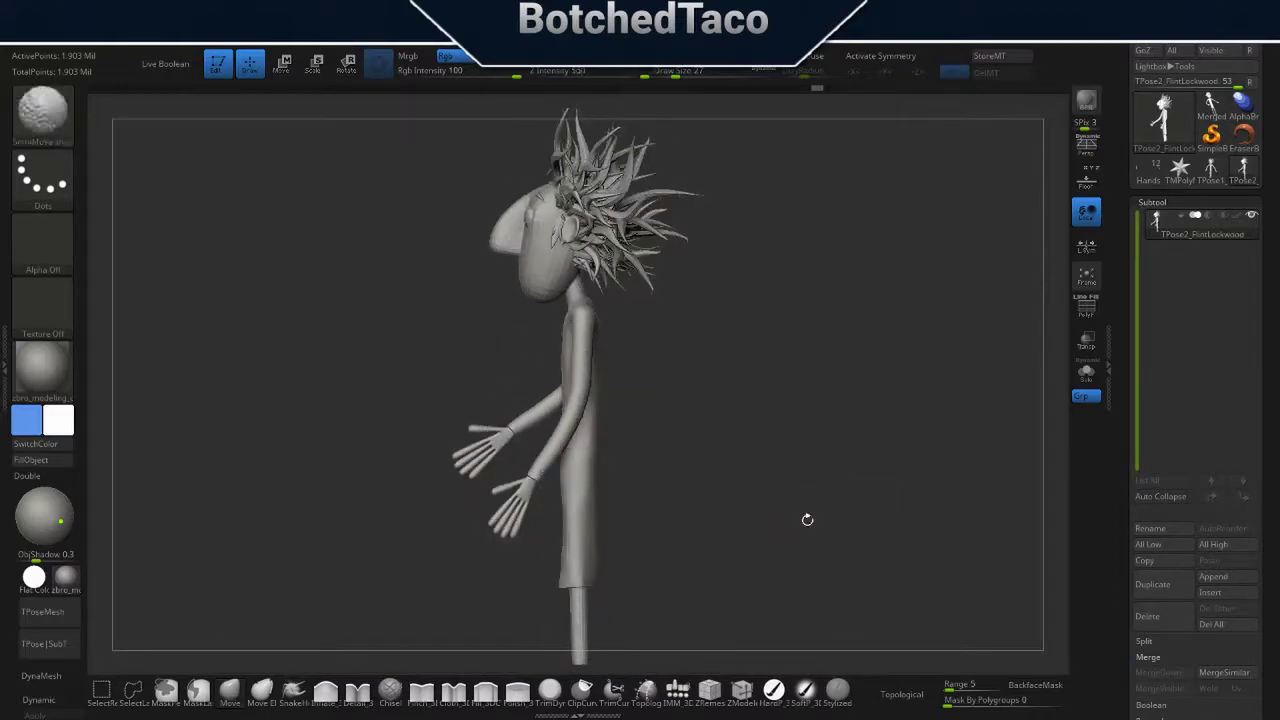
left_click_drag(846, 487, 774, 485)
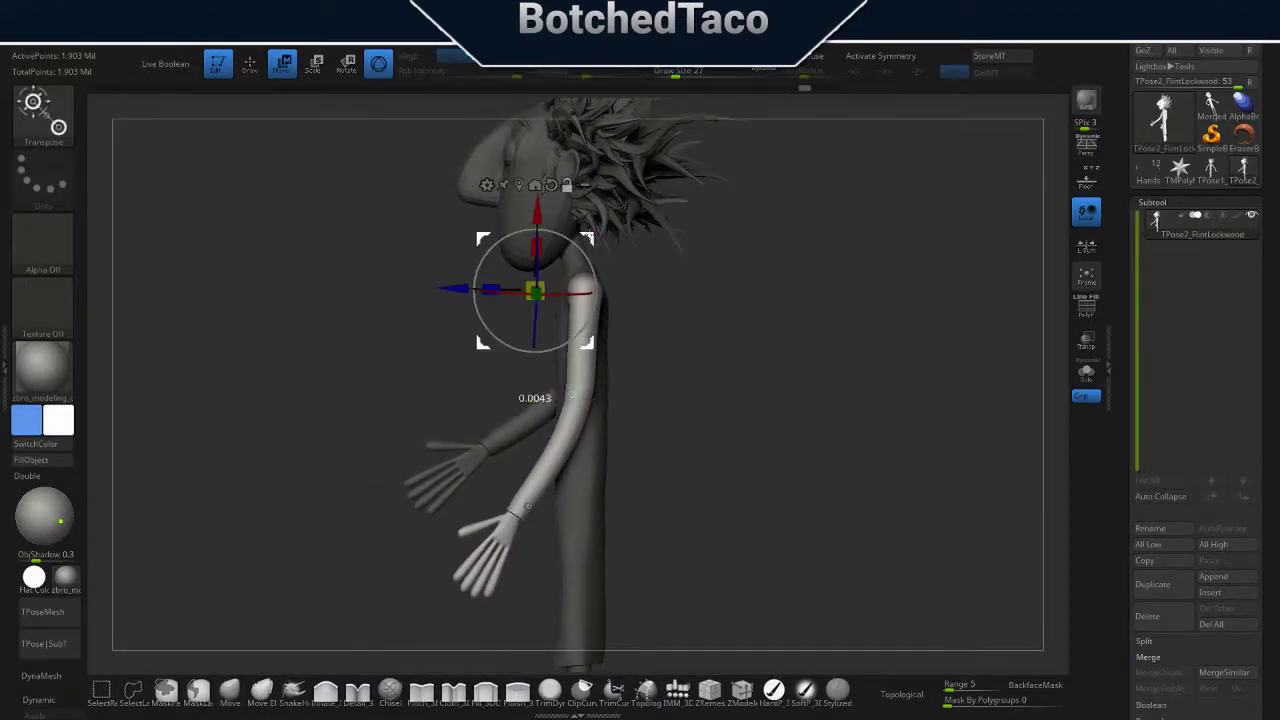
left_click_drag(592, 292, 657, 233)
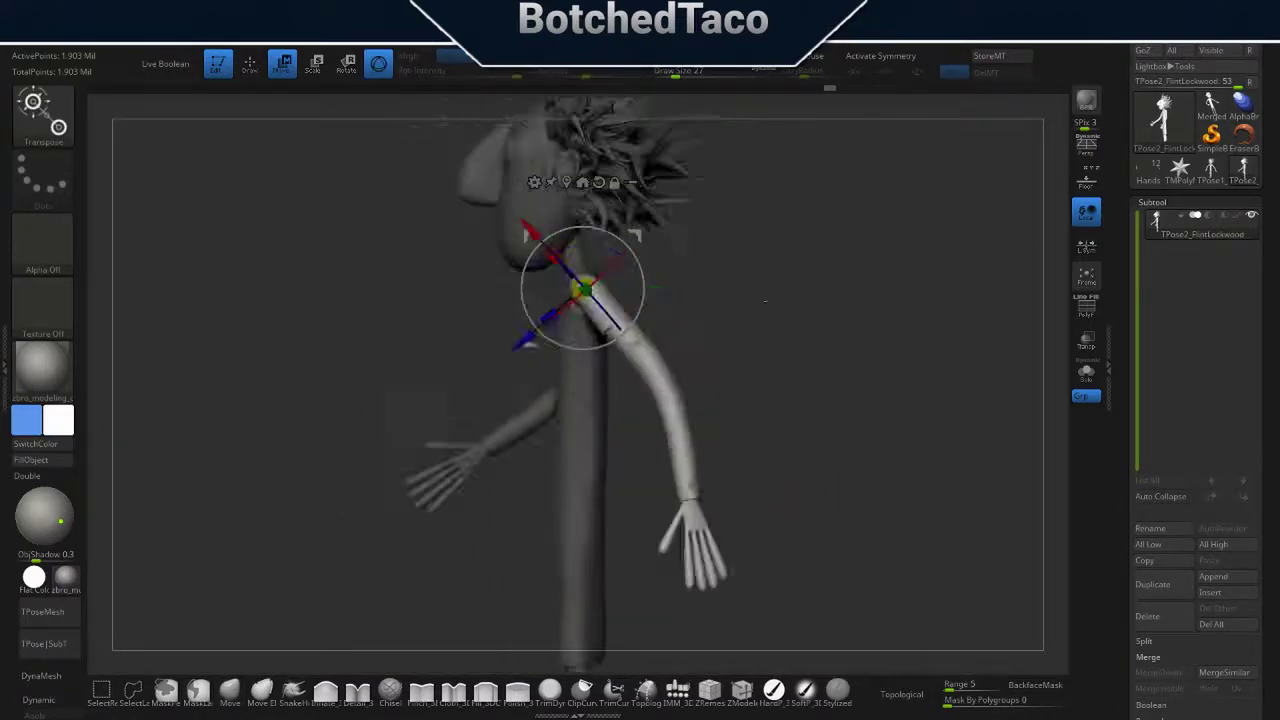
mouse_move(765, 300)
left_mouse_down()
mouse_move(709, 590)
mouse_move(850, 474)
mouse_move(781, 501)
mouse_move(709, 369)
mouse_move(686, 428)
left_mouse_up()
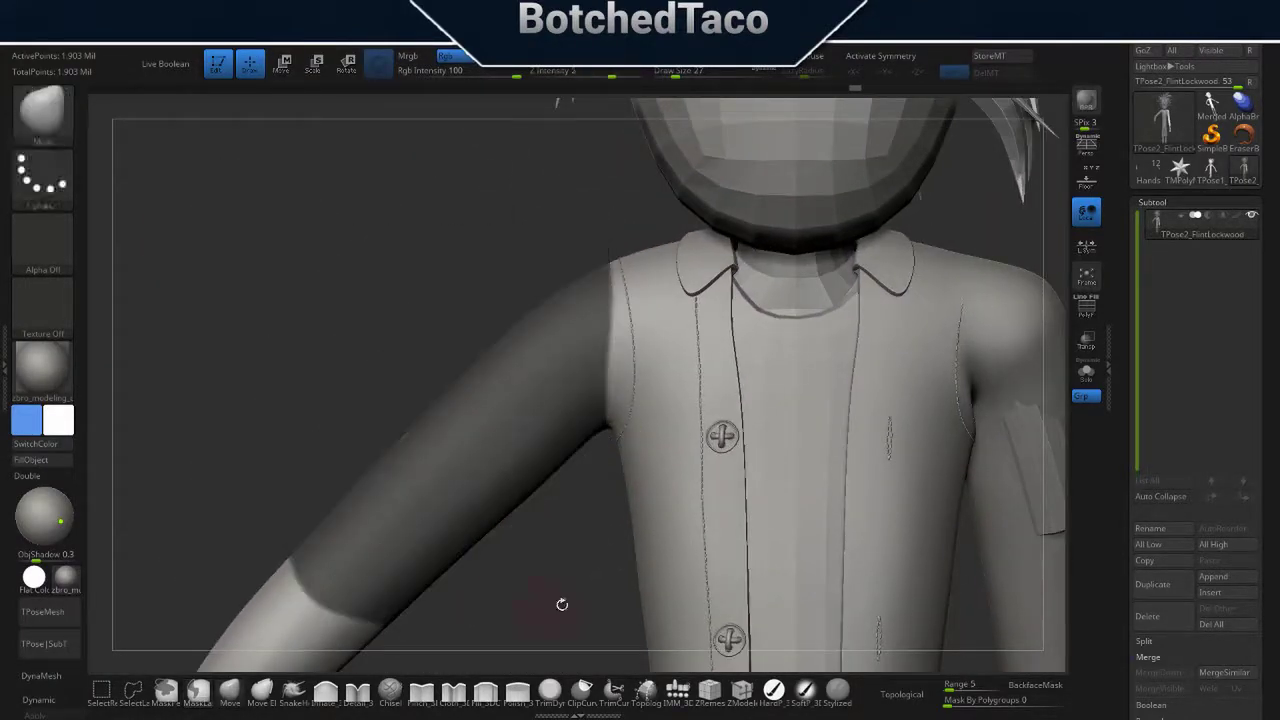
left_click_drag(563, 603, 612, 280, "alt")
mouse_move(920, 243)
left_mouse_down()
mouse_move(643, 471)
mouse_move(706, 451)
mouse_move(851, 324)
mouse_move(846, 414)
left_mouse_up()
right_click(846, 414)
left_click_drag(766, 400, 686, 413)
key("w")
mouse_move(612, 250)
left_mouse_down()
mouse_move(625, 240)
mouse_move(679, 270)
left_mouse_up()
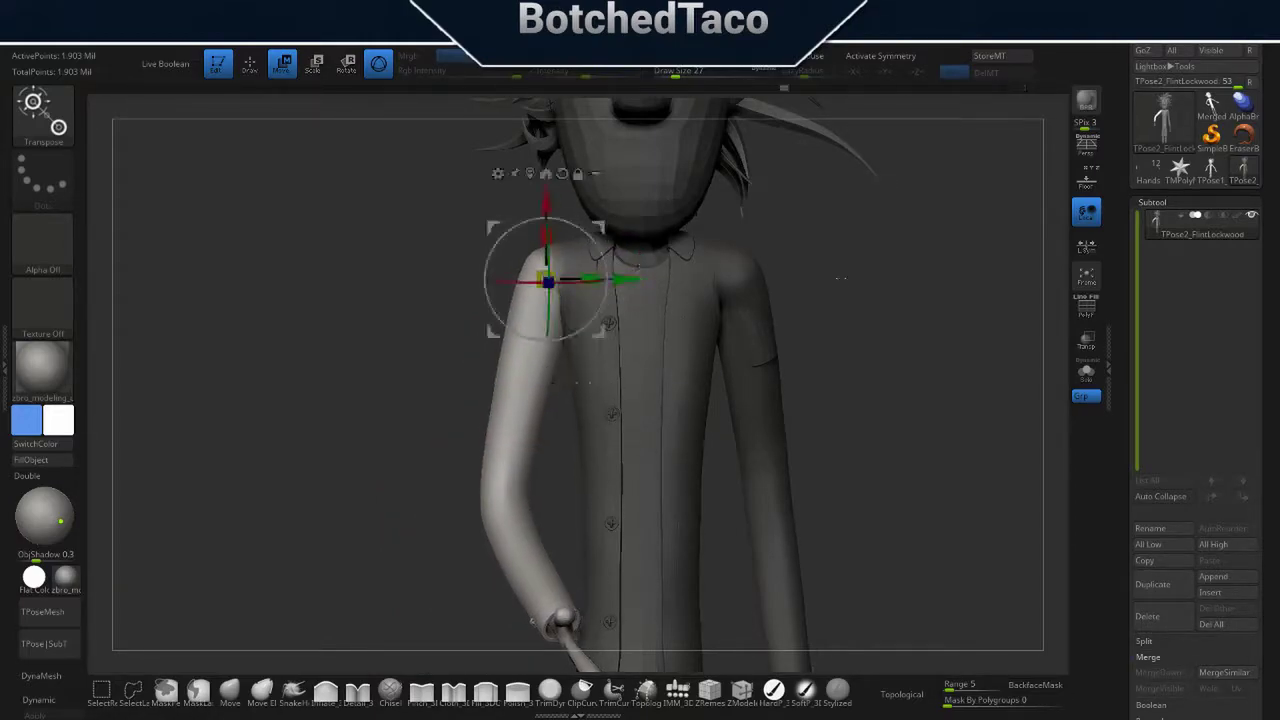
- Invert the mask to free the forearm and rotate it about a pivot at the elbow
left_click_drag(553, 282, 390, 270)
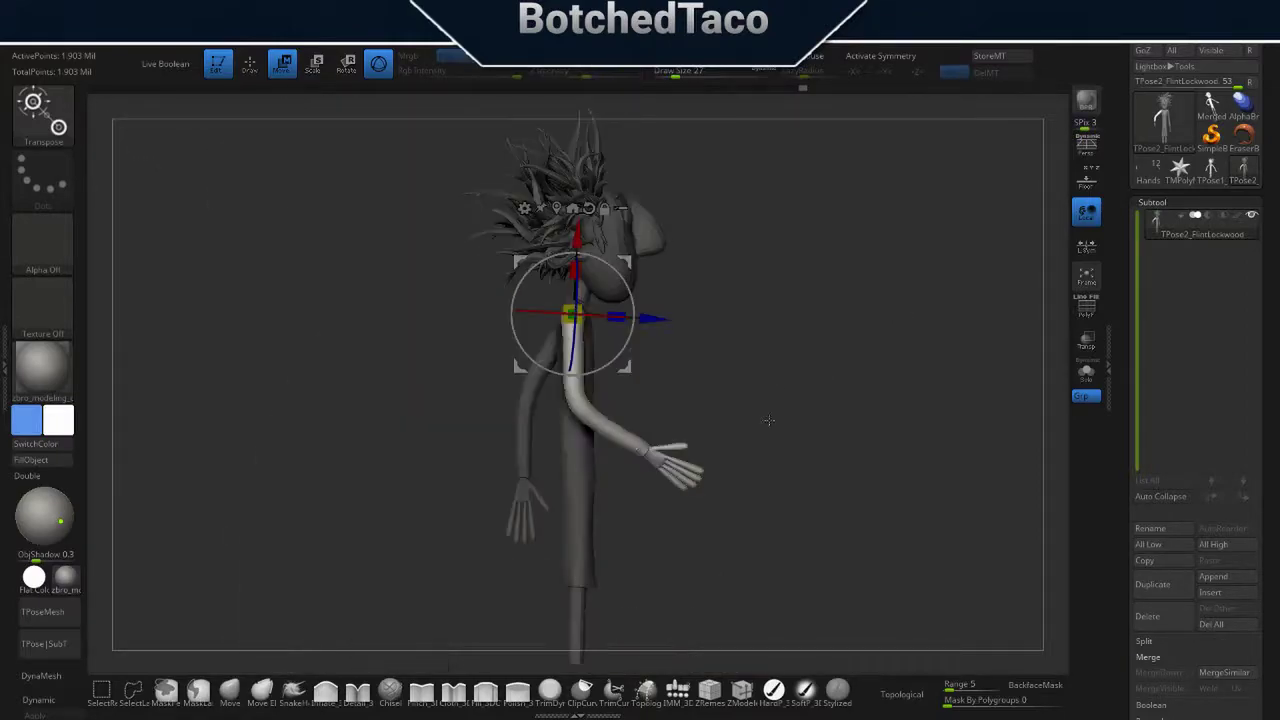
key("q")
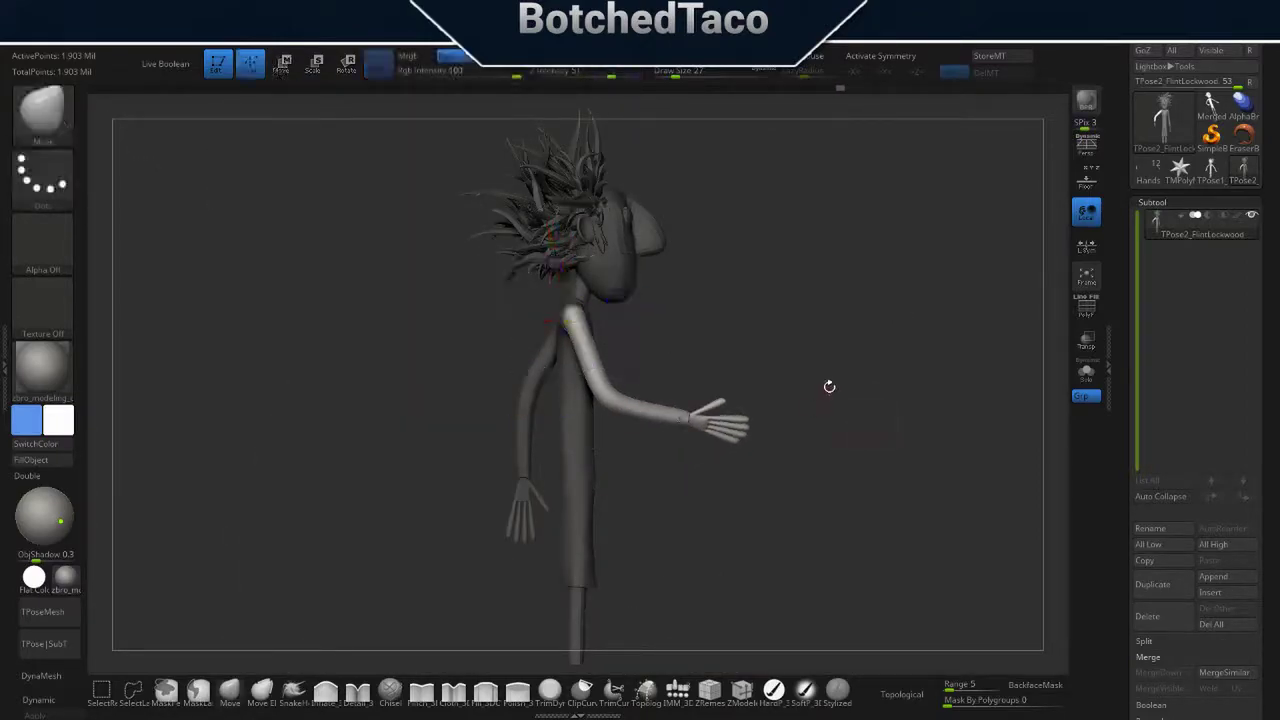
mouse_move(829, 386)
left_mouse_down()
mouse_move(831, 351)
mouse_move(857, 627)
left_mouse_up()
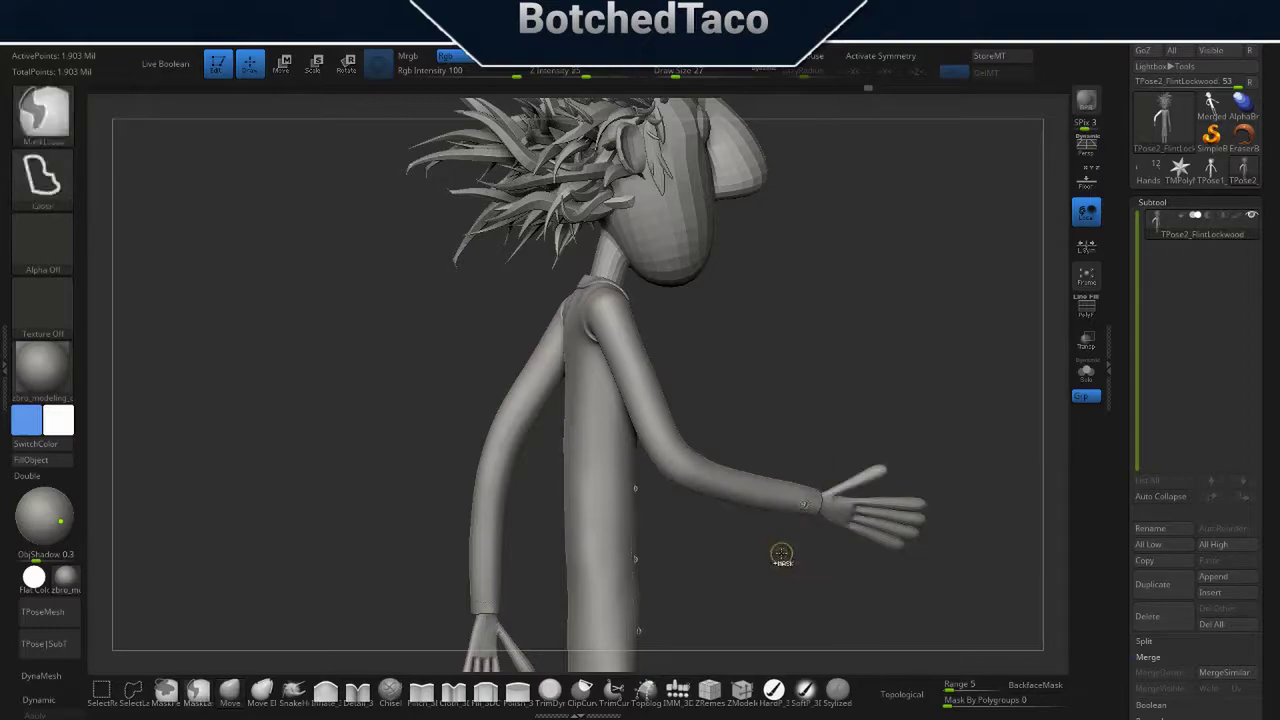
left_click(934, 331, "ctrl")
key("w")
left_click_drag(697, 311, 686, 457)
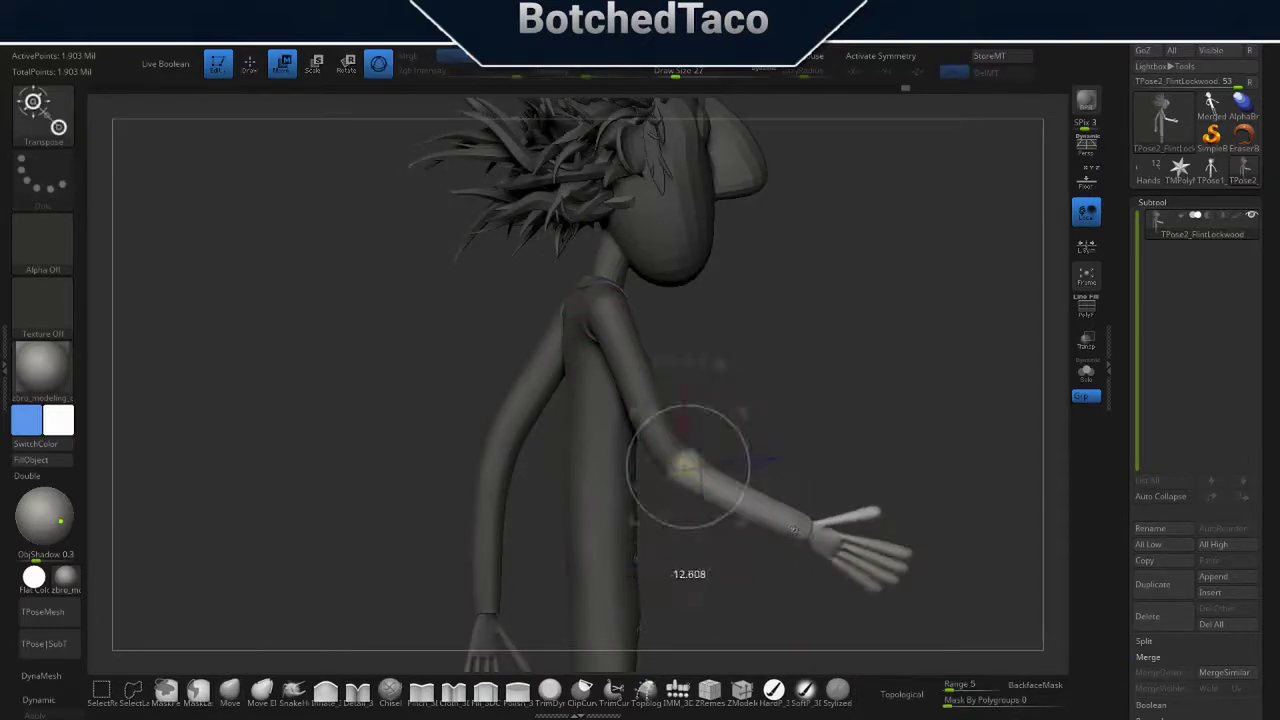
mouse_move(794, 523)
left_mouse_down()
mouse_move(786, 540)
mouse_move(850, 484)
left_mouse_up()
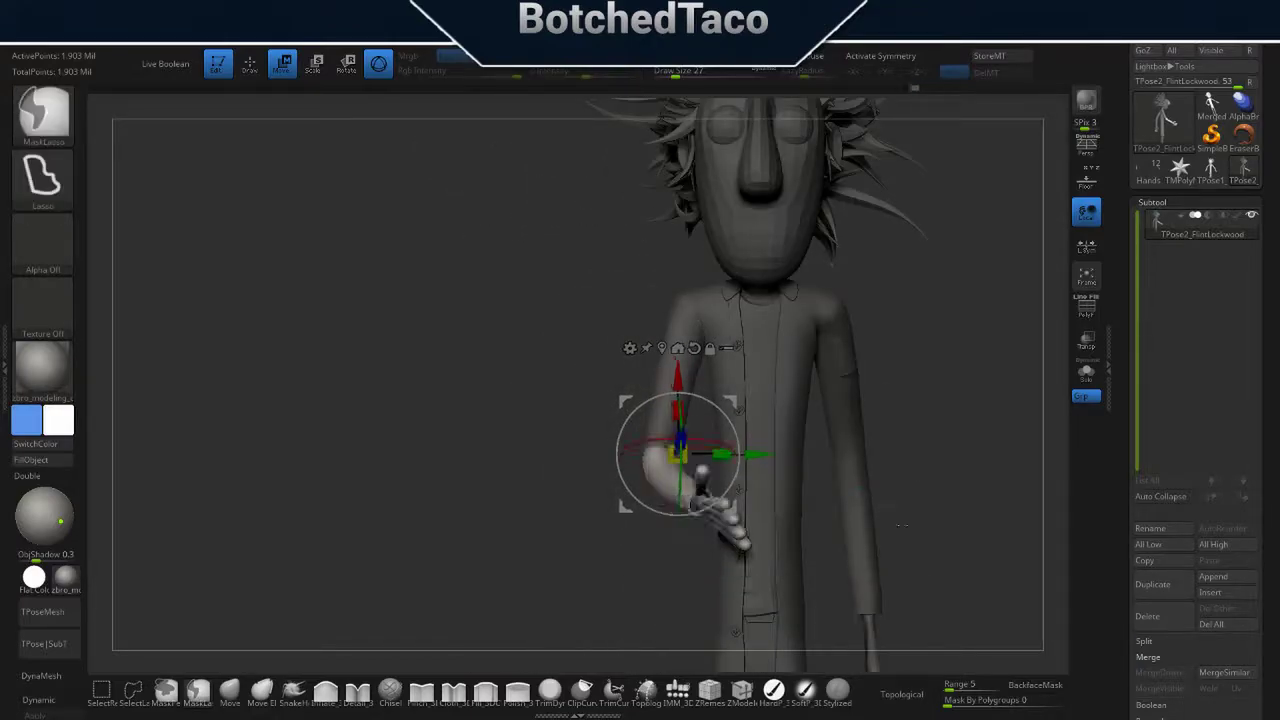
- Redo the forearm rotation so the open hand reaches forward, then return to sculpting
key("ctrl+z")
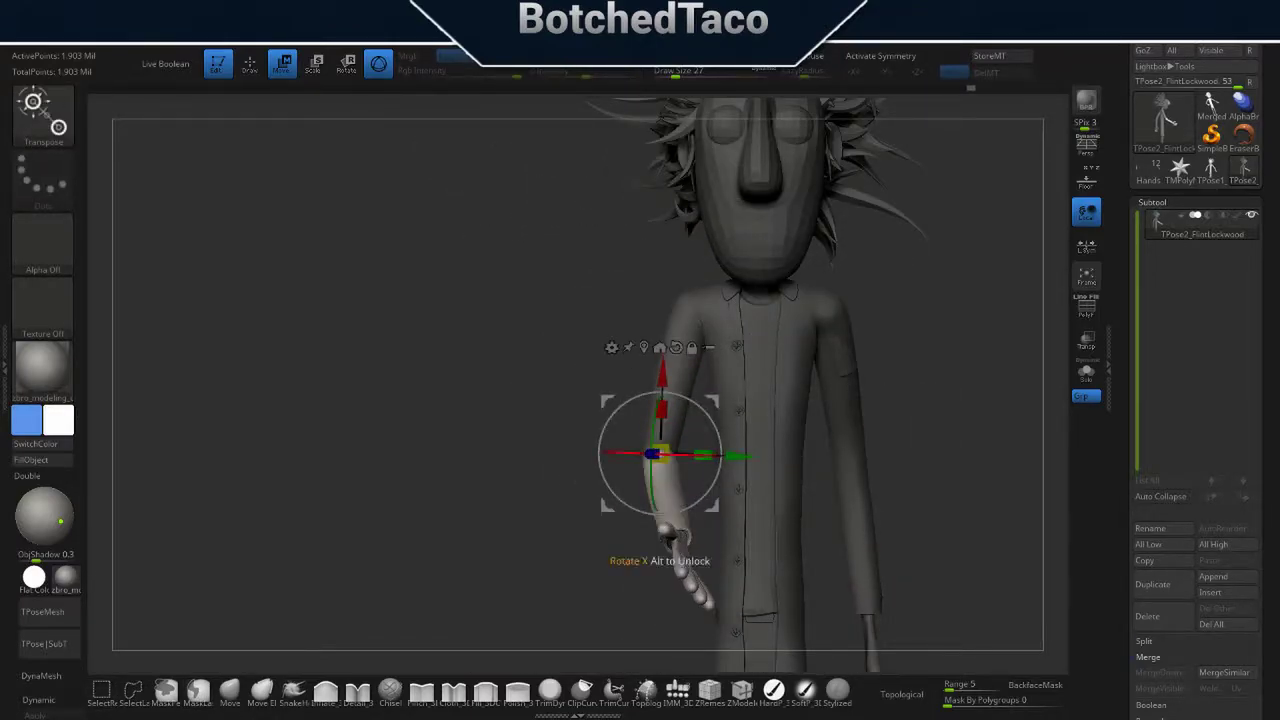
left_click_drag(665, 545, 917, 470)
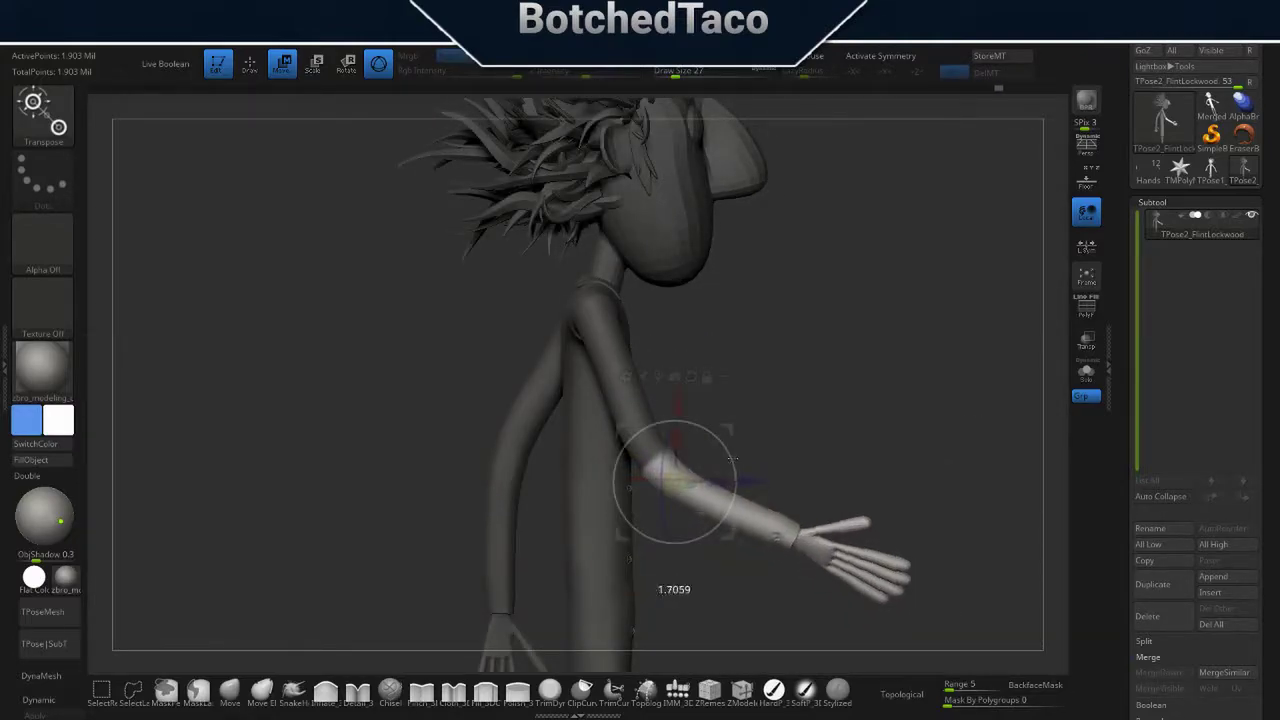
key("q")
key("w")
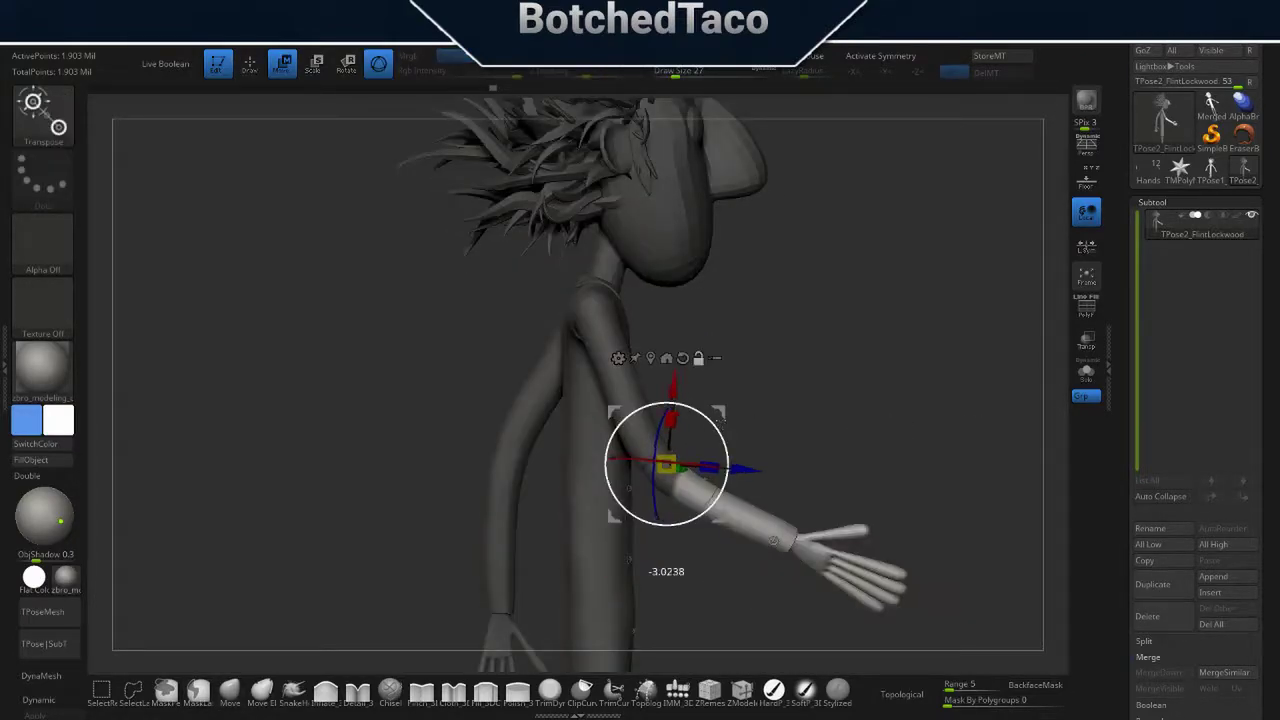
mouse_move(727, 481)
left_mouse_down()
mouse_move(705, 545)
mouse_move(878, 538)
left_mouse_up()
key("f")
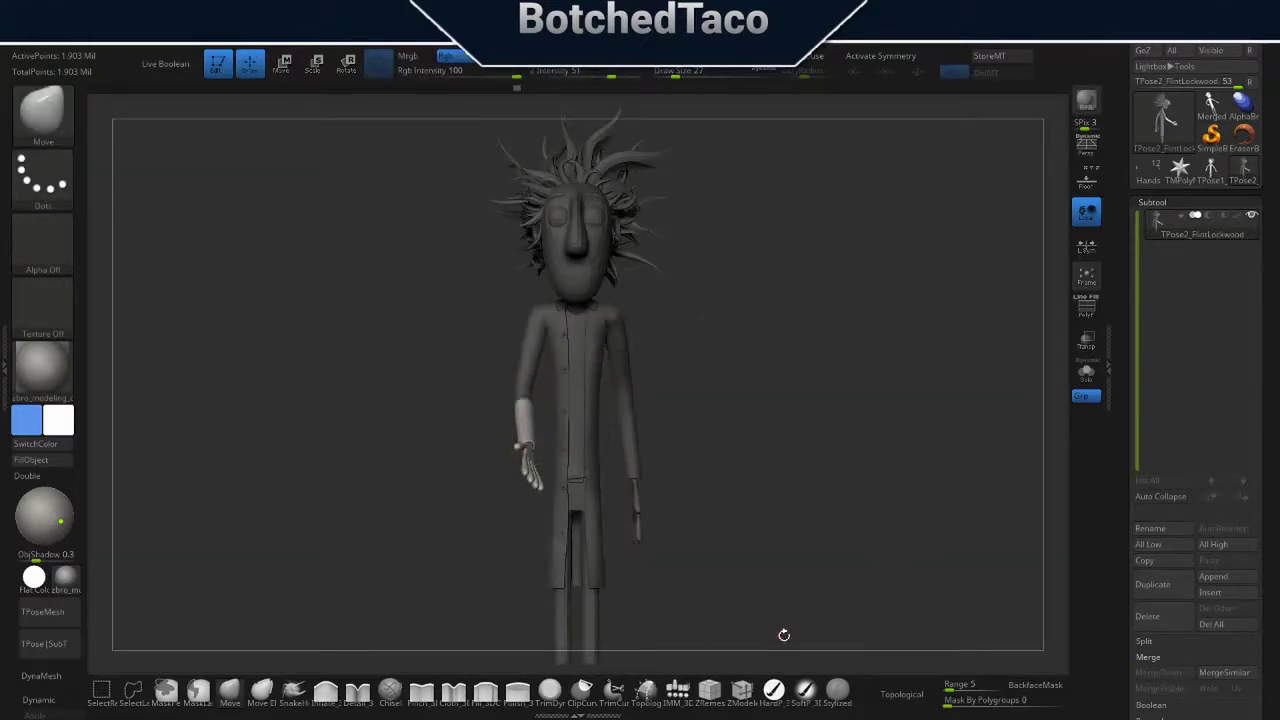
key("ctrl+z")
mouse_move(786, 634)
left_mouse_down()
mouse_move(690, 355)
mouse_move(478, 378)
left_mouse_up()
- Select the Inflate brush and smooth the coat along the torso, arm and front edge
key("s")
key("b")
key("i")
key("3")
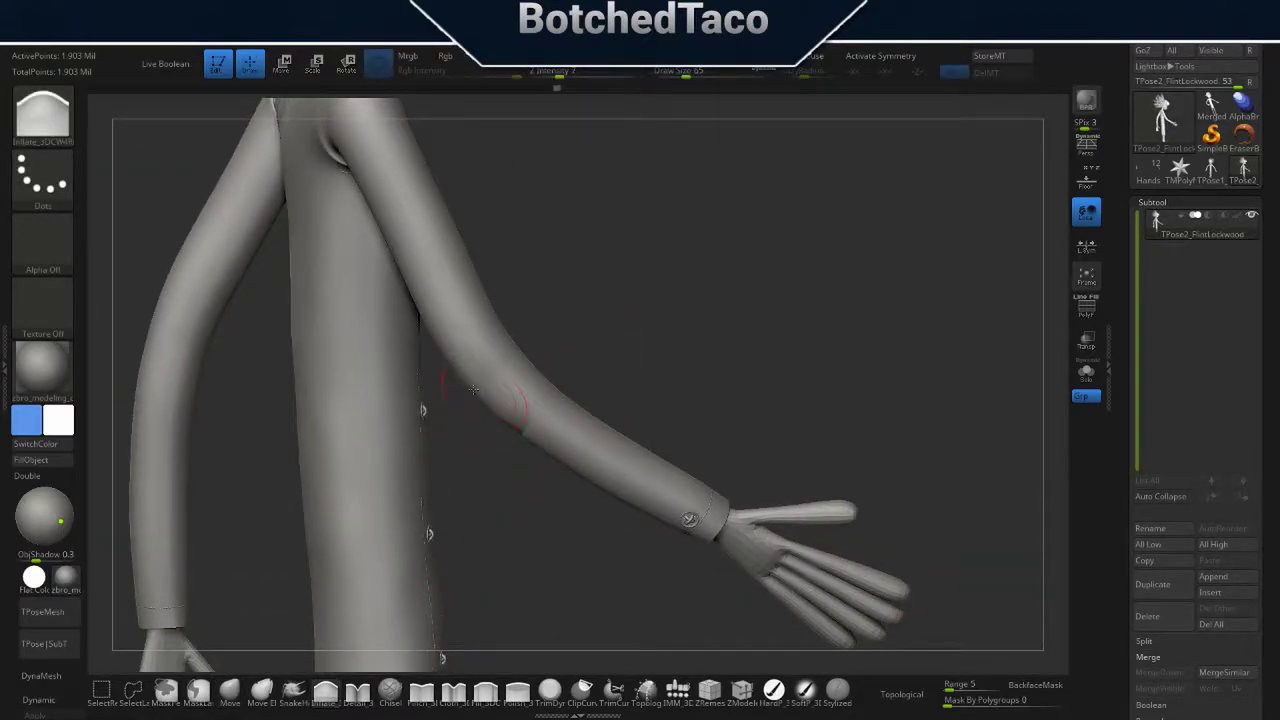
left_click_drag(794, 402, 565, 337)
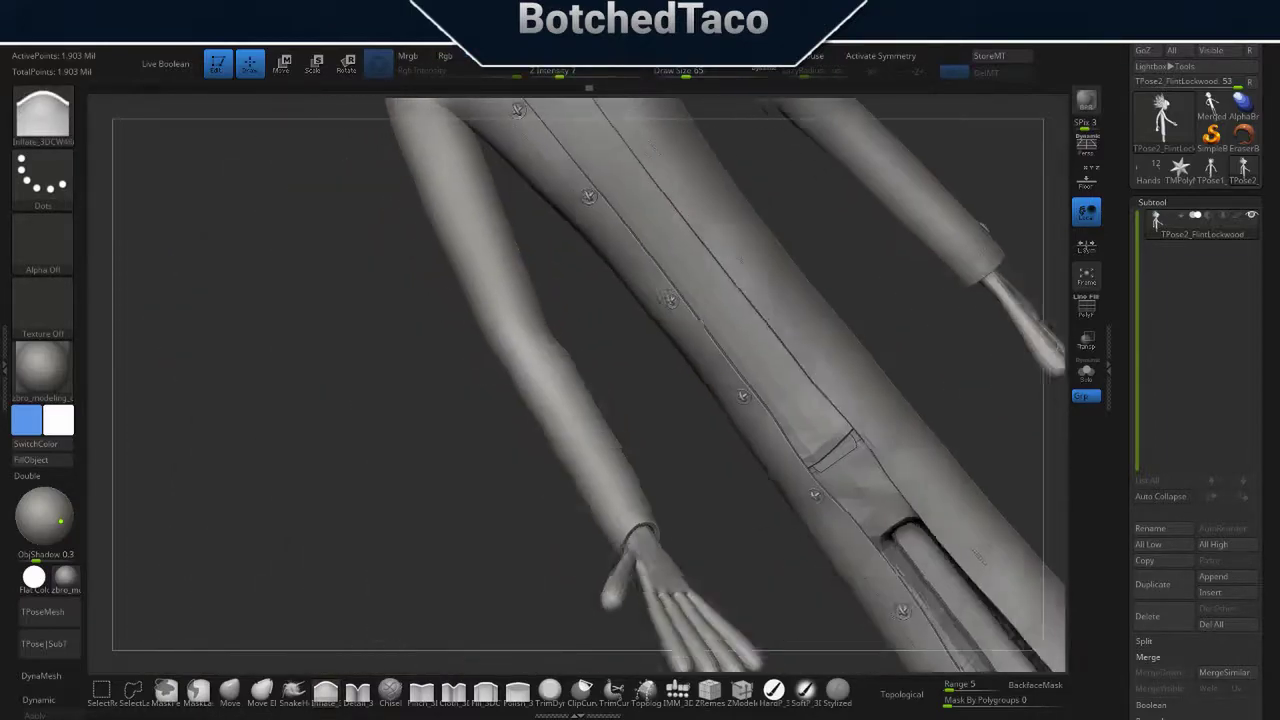
left_click_drag(606, 404, 580, 395)
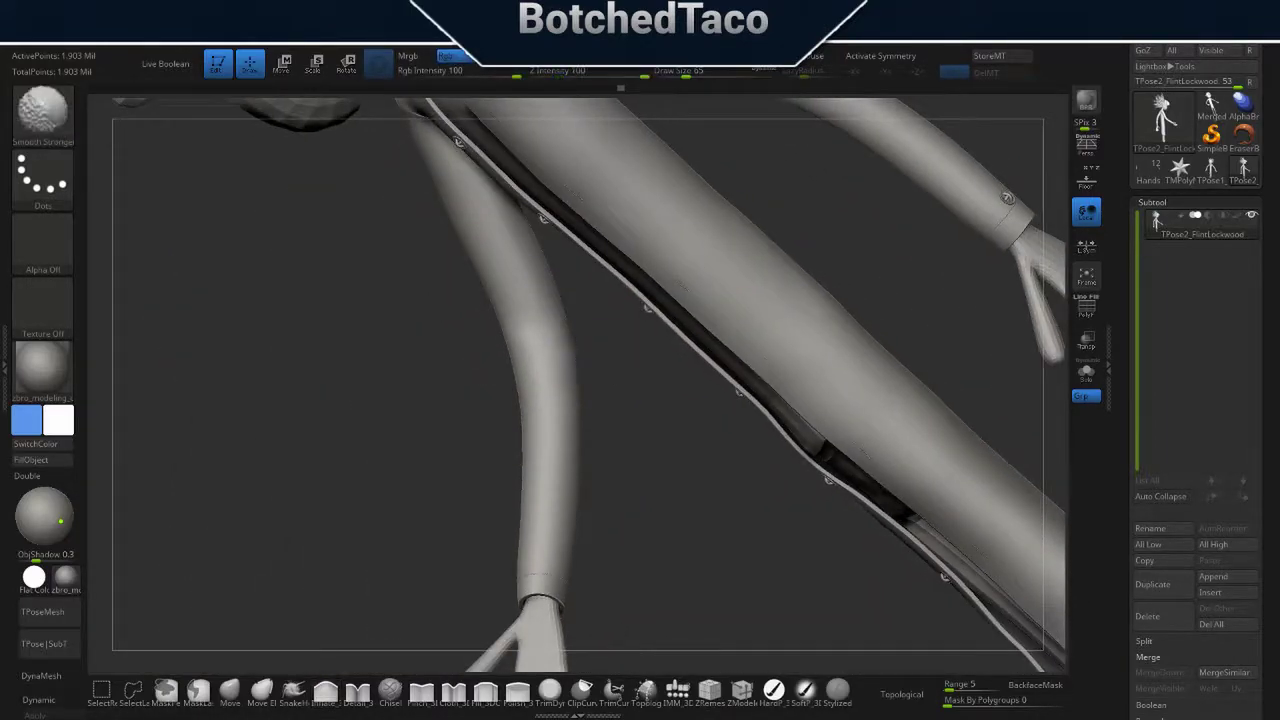
left_click_drag(525, 340, 624, 425)
mouse_move(567, 379)
left_mouse_down()
mouse_move(929, 471)
mouse_move(812, 538)
left_mouse_up()
key("f")
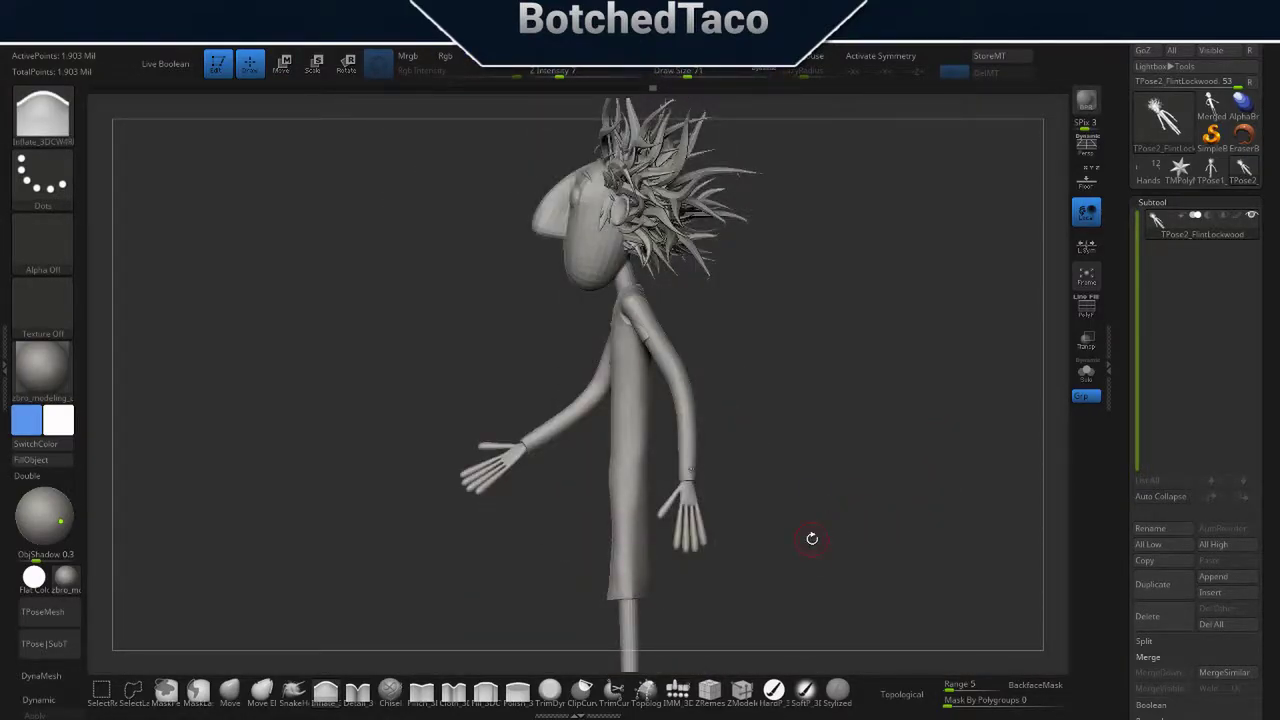
left_click_drag(802, 402, 867, 415)
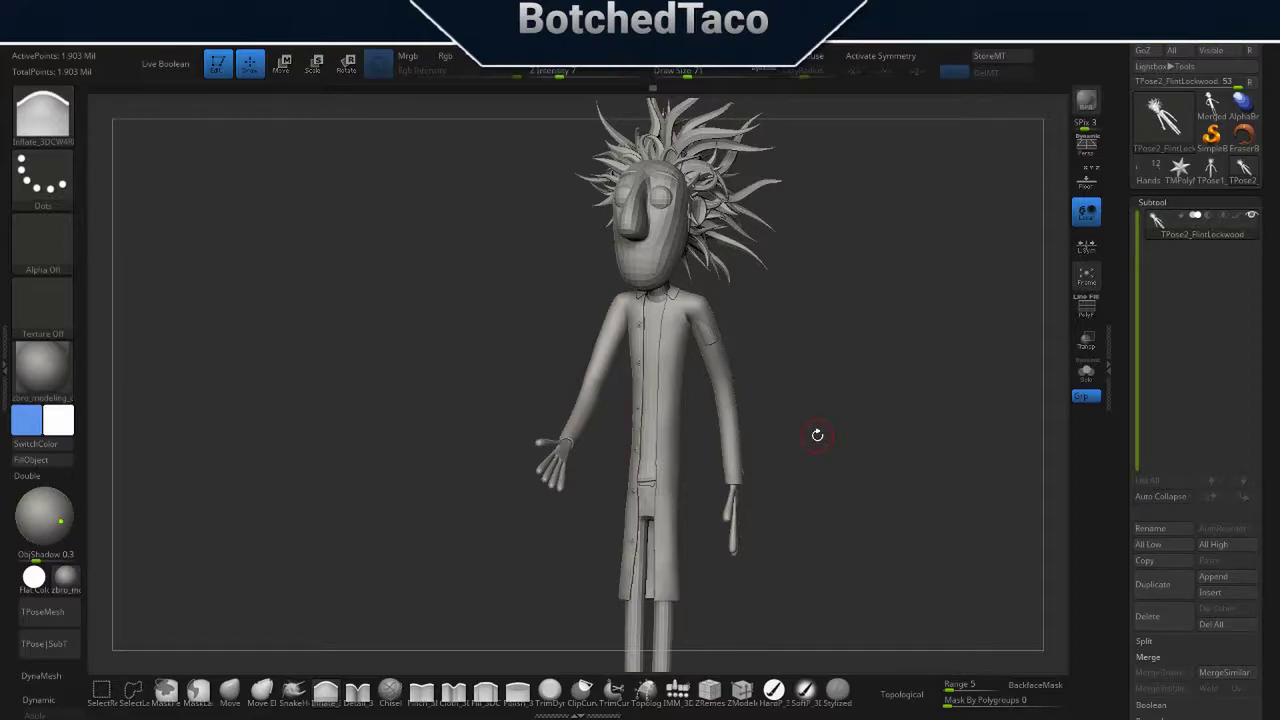
- Review the whole character and save the project as FlintLockwood-10-Posing-2.ZPR
key("ctrl+s")
mouse_move(817, 438)
left_mouse_down()
mouse_move(800, 300)
mouse_move(565, 435)
left_mouse_up()
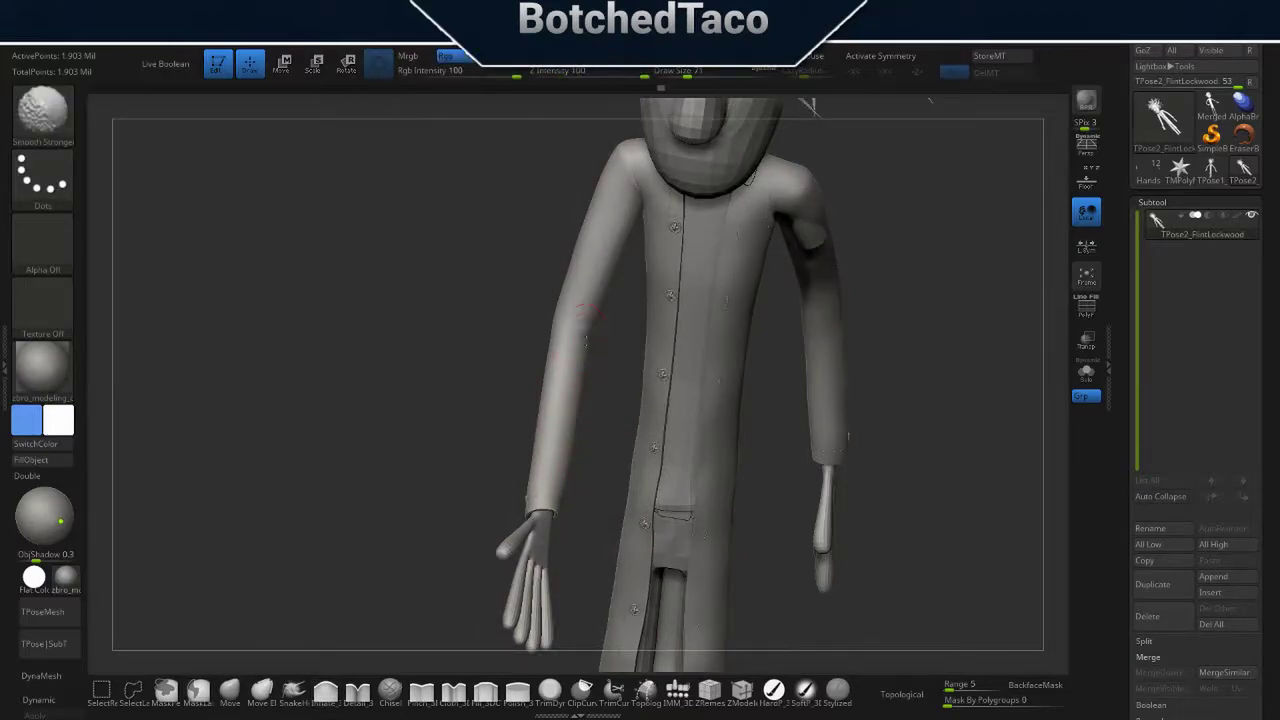
left_click_drag(897, 295, 916, 386)
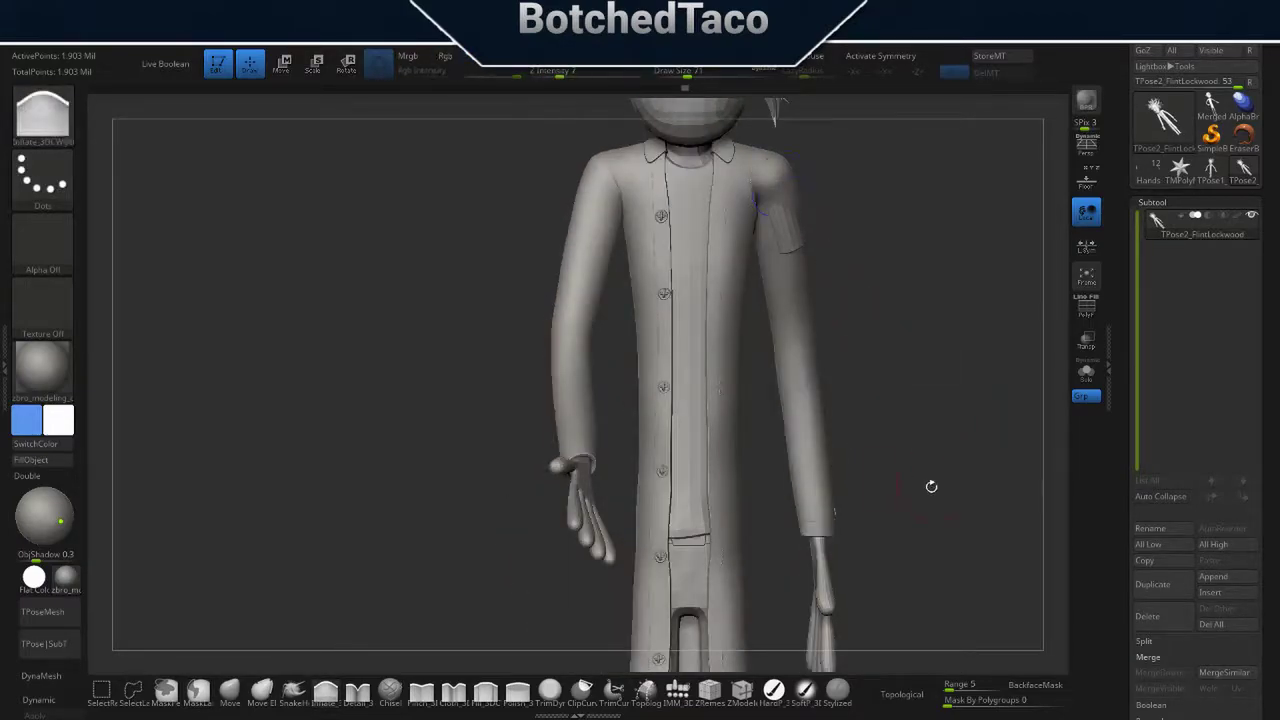
mouse_move(931, 486)
left_mouse_down("alt")
mouse_move(900, 429)
mouse_move(866, 520)
left_mouse_up("alt")
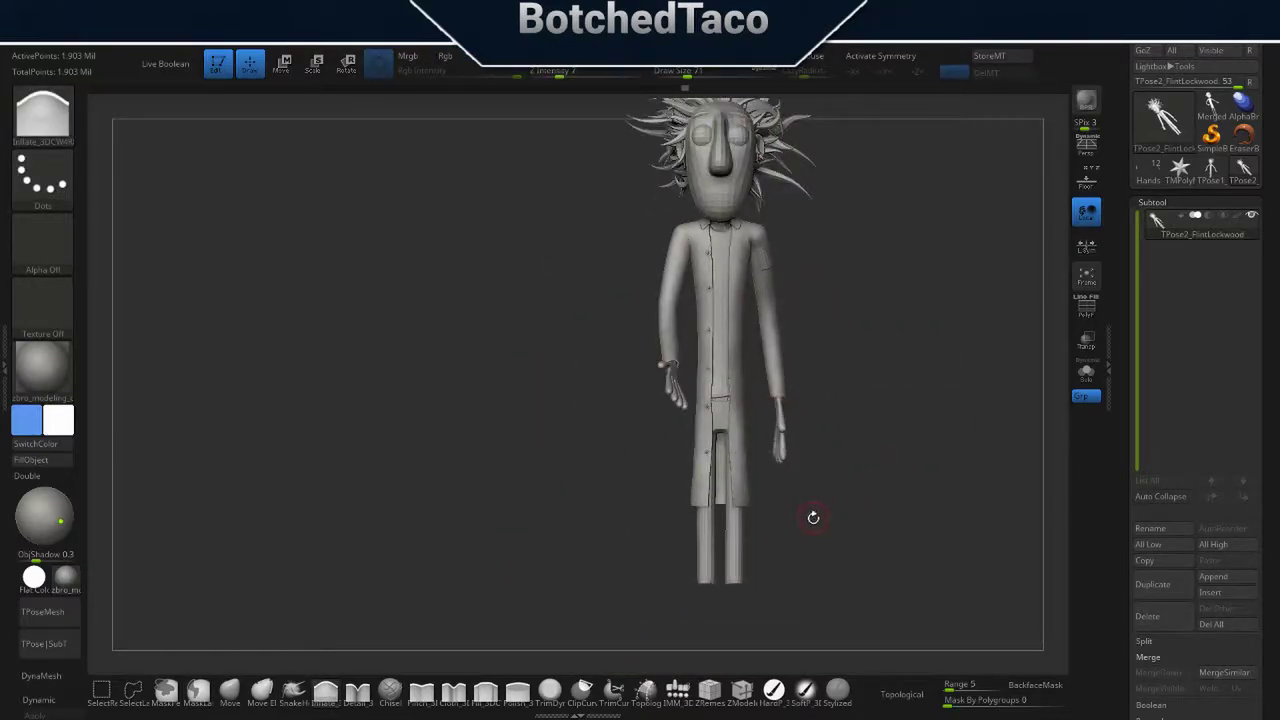
mouse_move(784, 505)
left_mouse_down("alt")
mouse_move(894, 414)
mouse_move(757, 573)
left_mouse_up("alt")
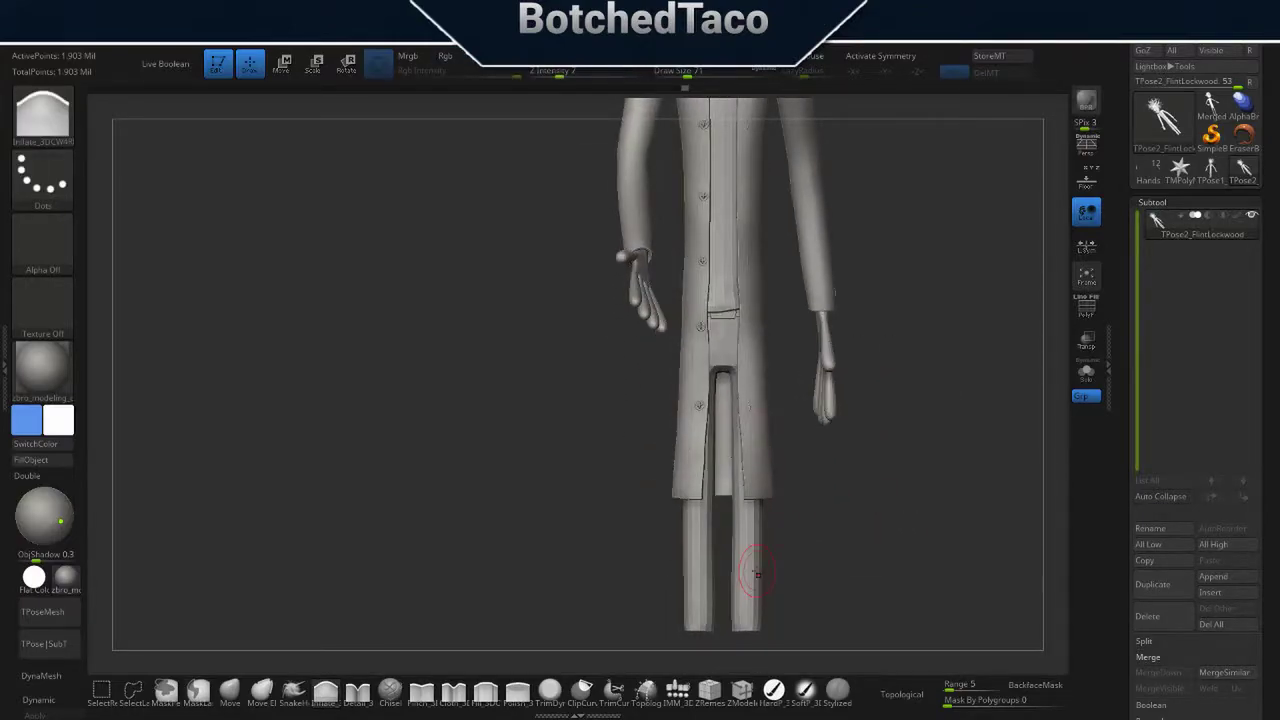
key("ctrl+s")
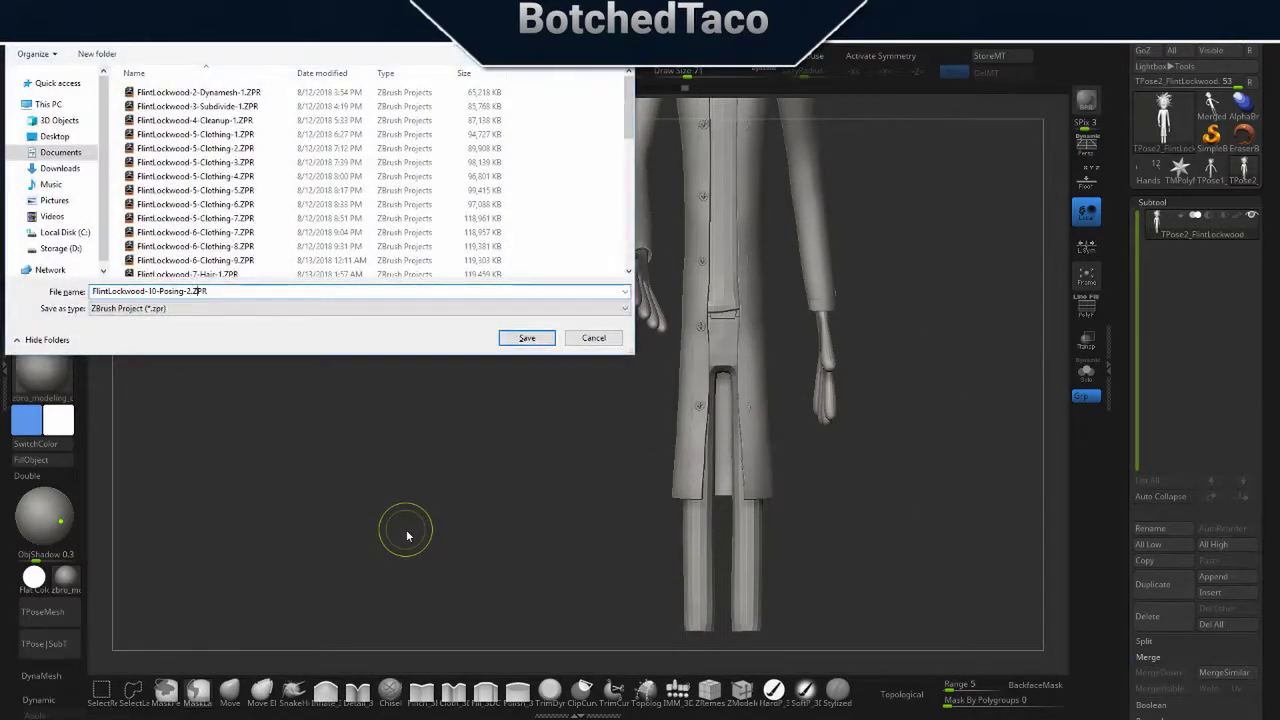
key("Return")
- Transfer the pose onto the coloured subtools and rotate the hand so its fingers point up
left_click(70, 642)
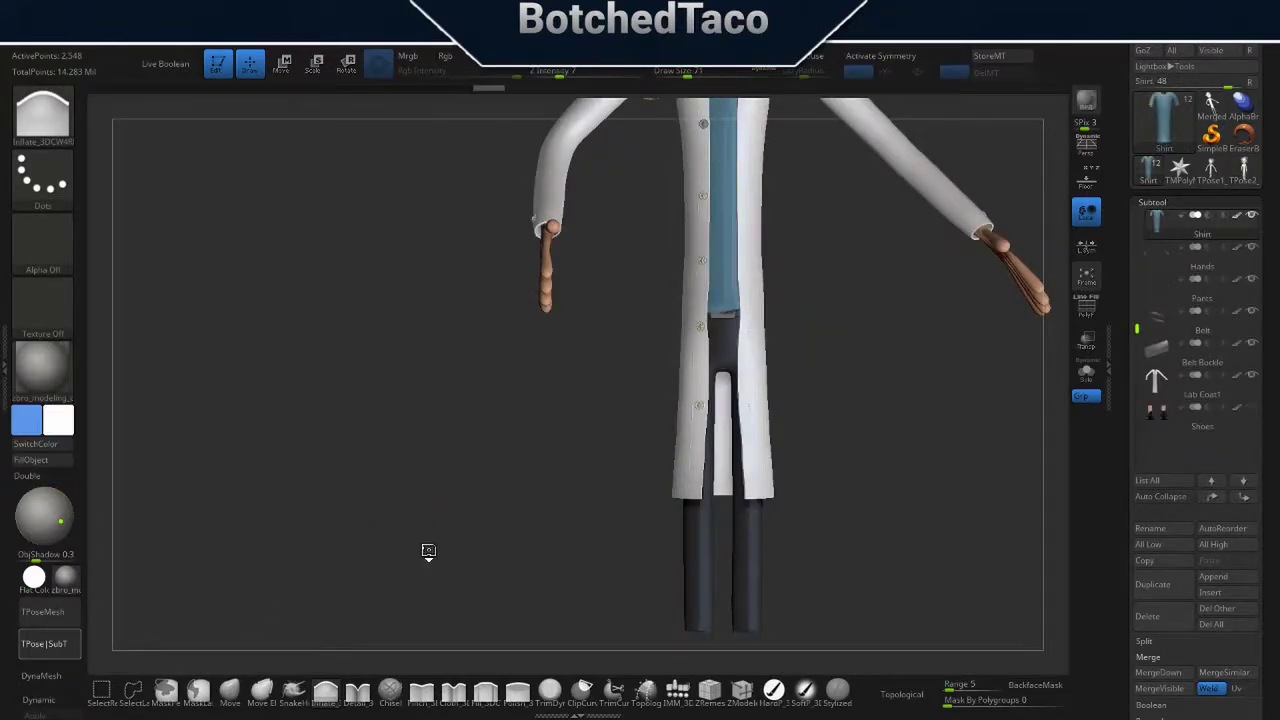
mouse_move(916, 376)
left_mouse_down()
mouse_move(928, 380)
mouse_move(916, 404)
left_mouse_up()
mouse_move(816, 485)
left_mouse_down()
mouse_move(900, 380)
mouse_move(913, 308)
left_mouse_up()
key("w")
scroll(913, 308, "up", 2)
scroll(900, 320, "up", 3)
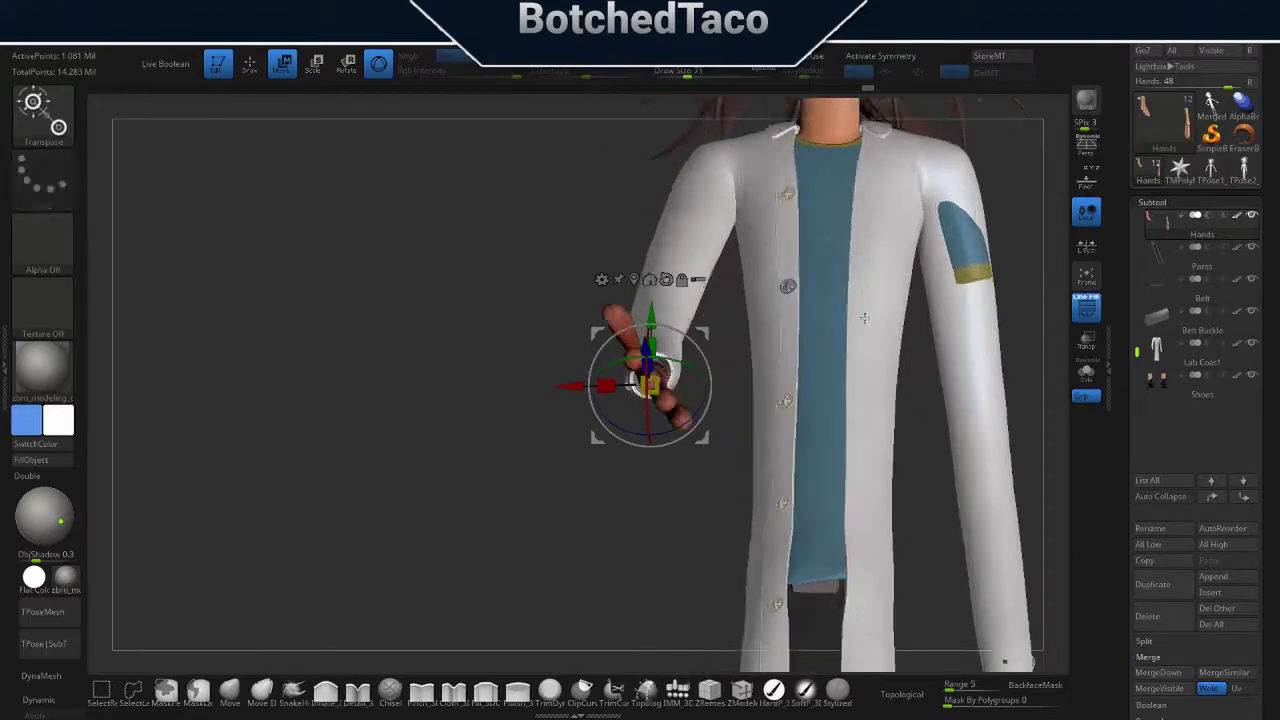
left_click_drag(708, 372, 894, 412)
key("q")
- Select Shirt, hide Lab Coat, reposition the sleeve with Transpose, then show Lab Coat to check the fit
mouse_move(785, 533)
left_mouse_down()
mouse_move(777, 389)
mouse_move(826, 397)
mouse_move(857, 423)
mouse_move(751, 457)
mouse_move(1020, 430)
left_mouse_up()
scroll(863, 366, "up", 2)
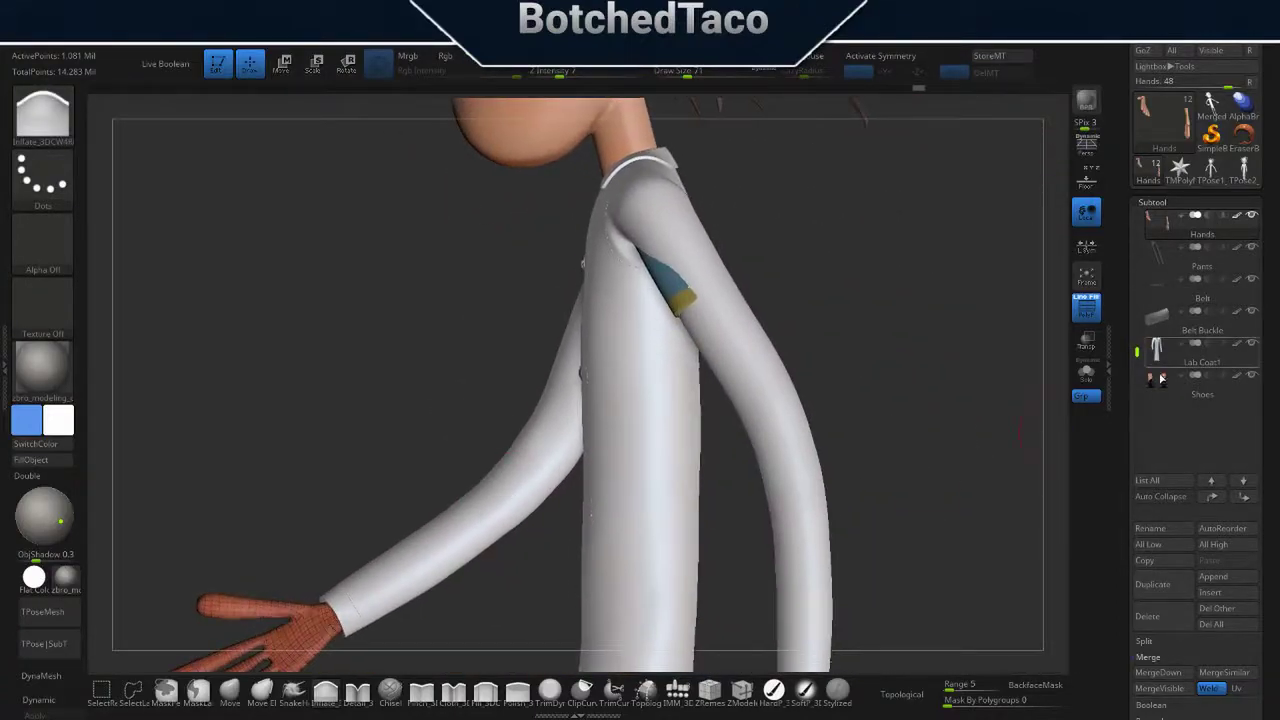
left_click(1165, 288)
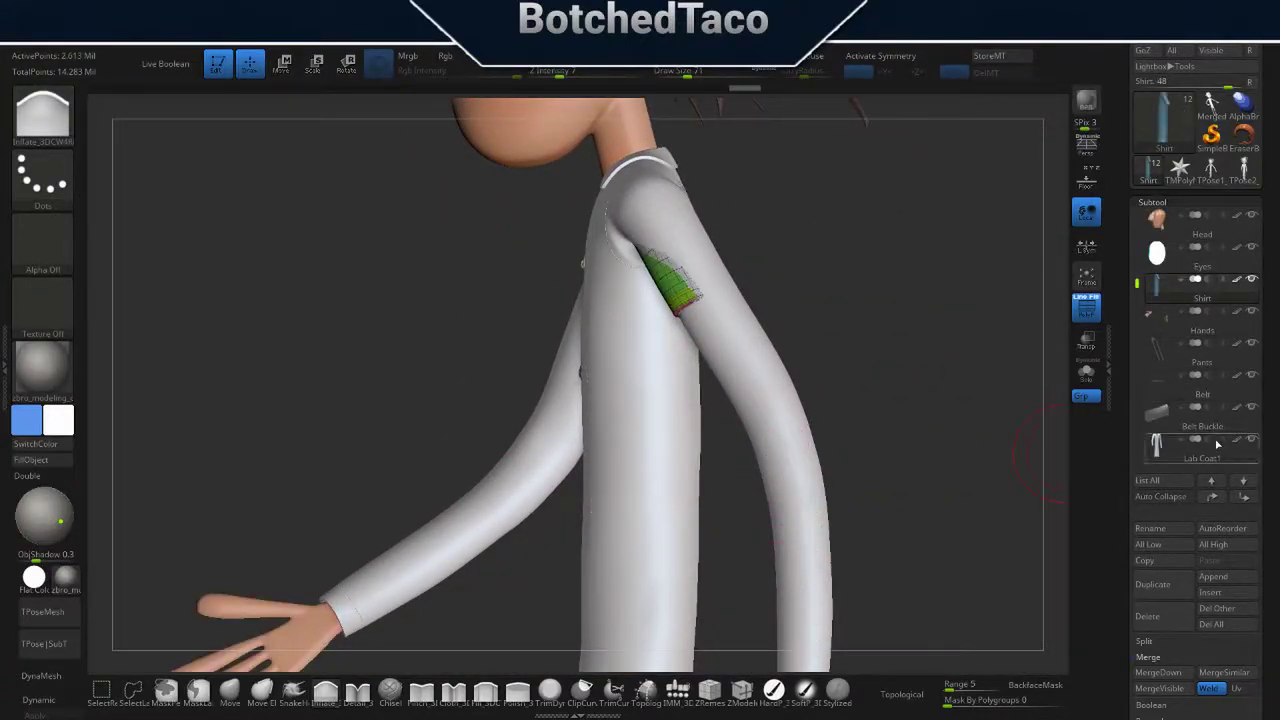
left_click(1251, 440)
left_click_drag(897, 349, 913, 406)
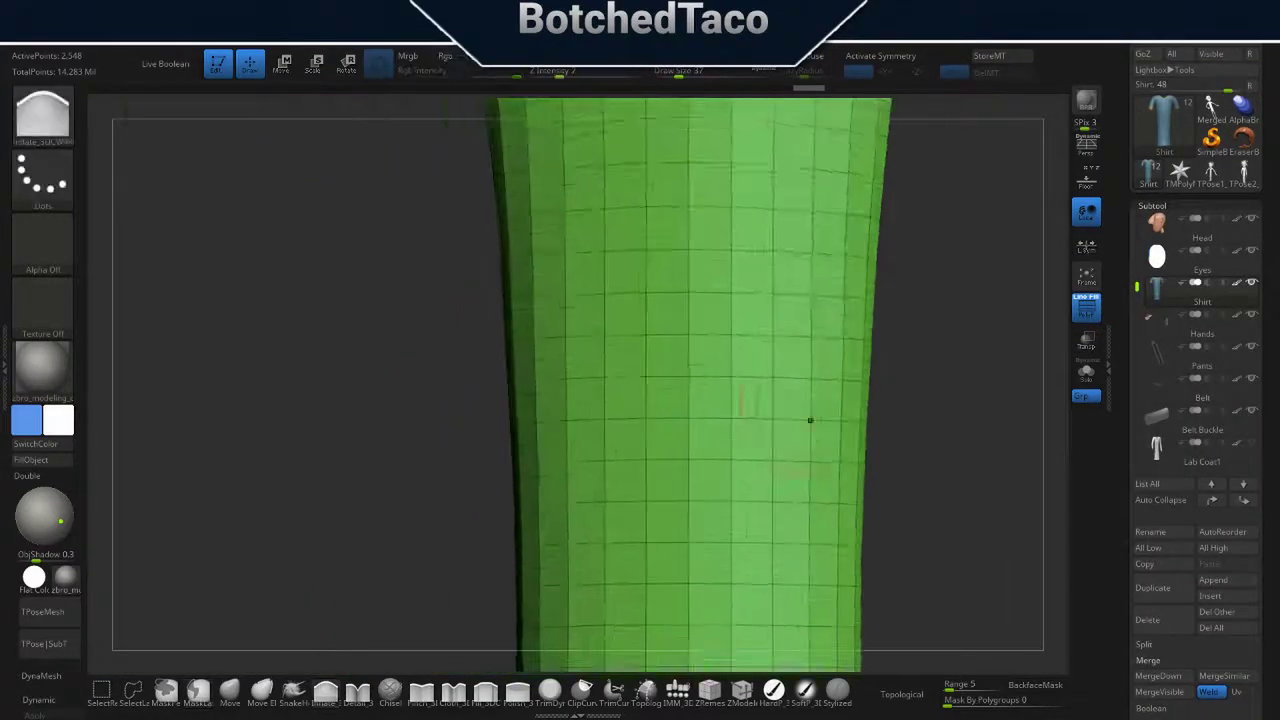
key("f")
left_click_drag(957, 434, 797, 586)
key("w")
left_click_drag(608, 133, 503, 133)
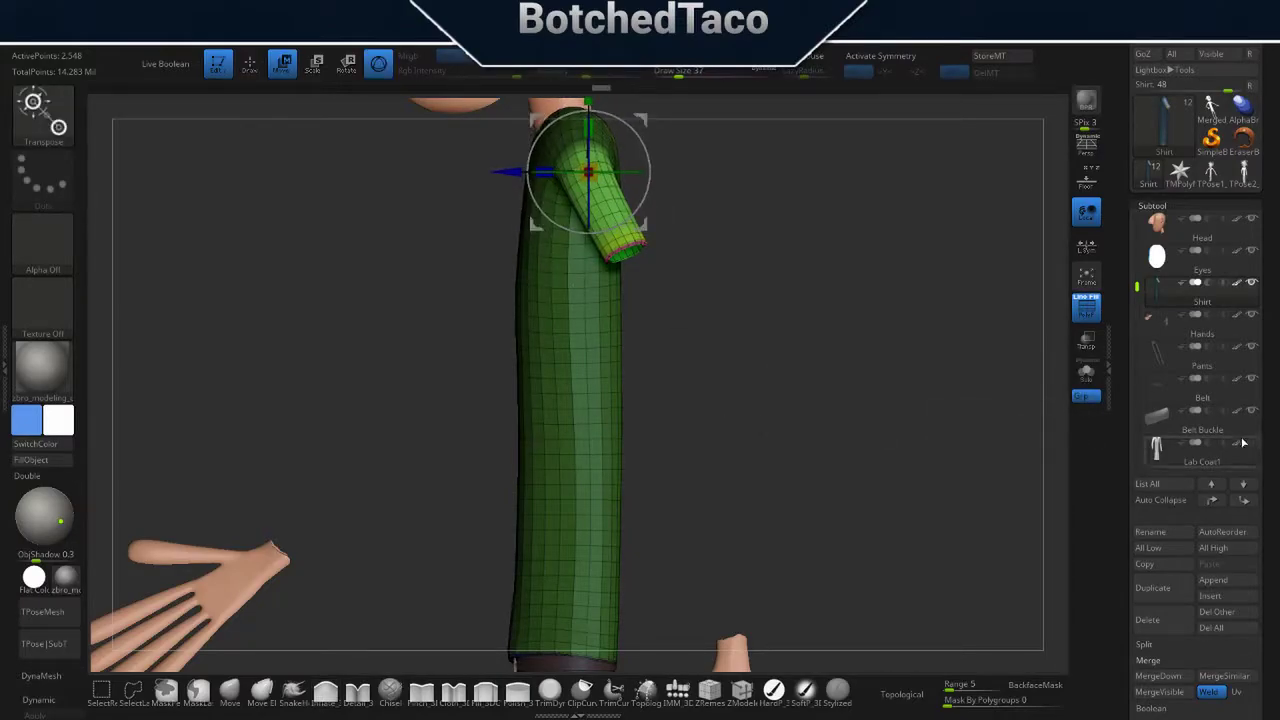
left_click(1245, 442)
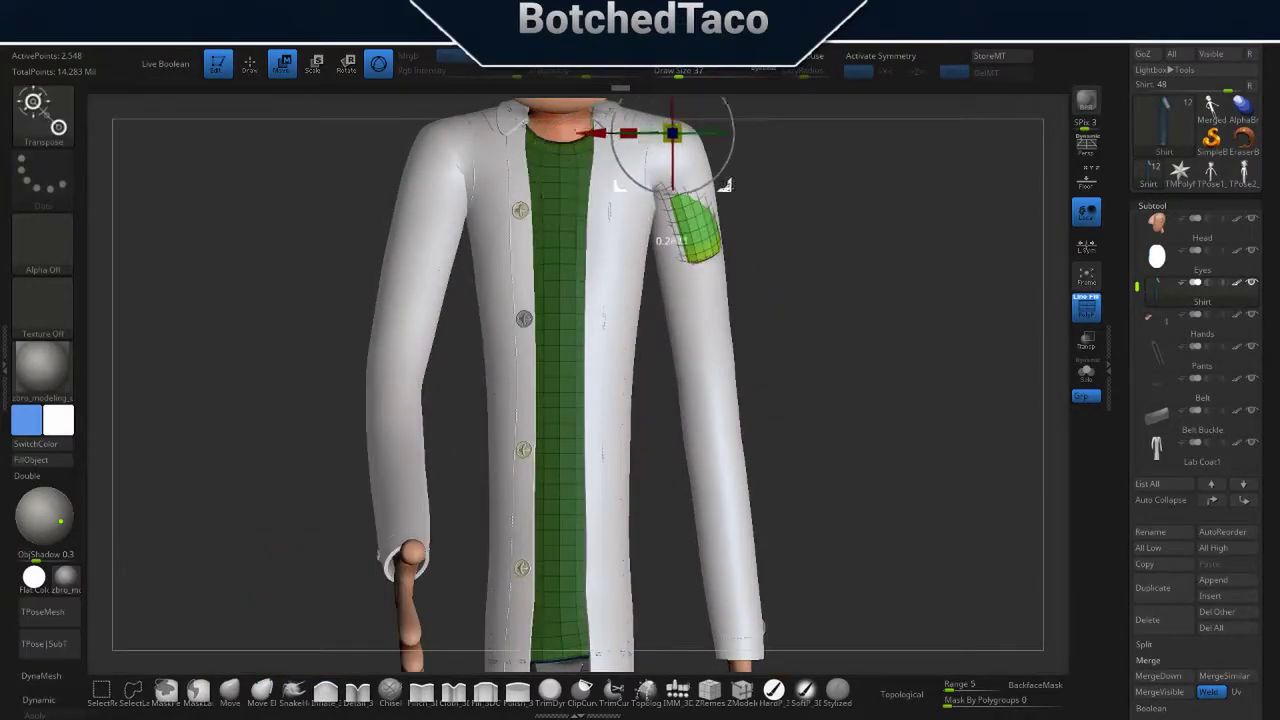
mouse_move(724, 185)
left_mouse_down()
mouse_move(597, 627)
mouse_move(816, 638)
mouse_move(815, 329)
mouse_move(771, 357)
mouse_move(862, 395)
left_mouse_up()
- Switch to the Inflate brush, select the Shirt subtool and hide Lab Coat
key("q")
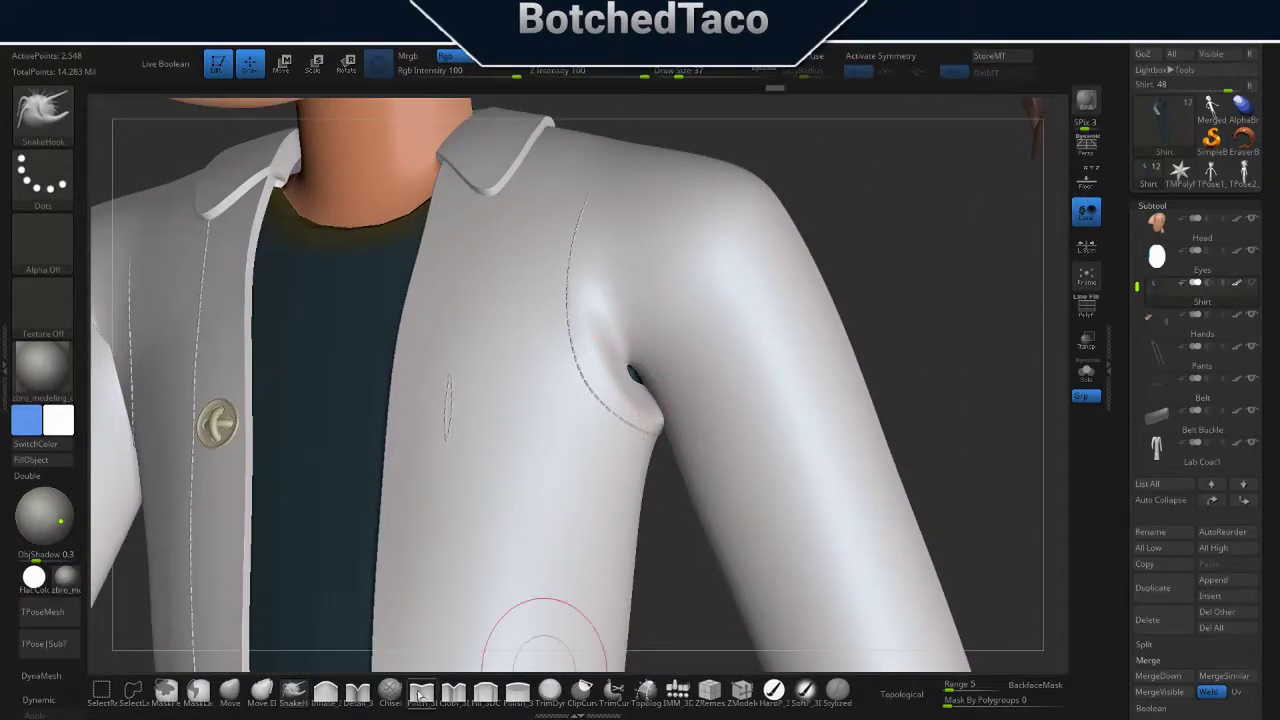
left_click(325, 690)
key("s")
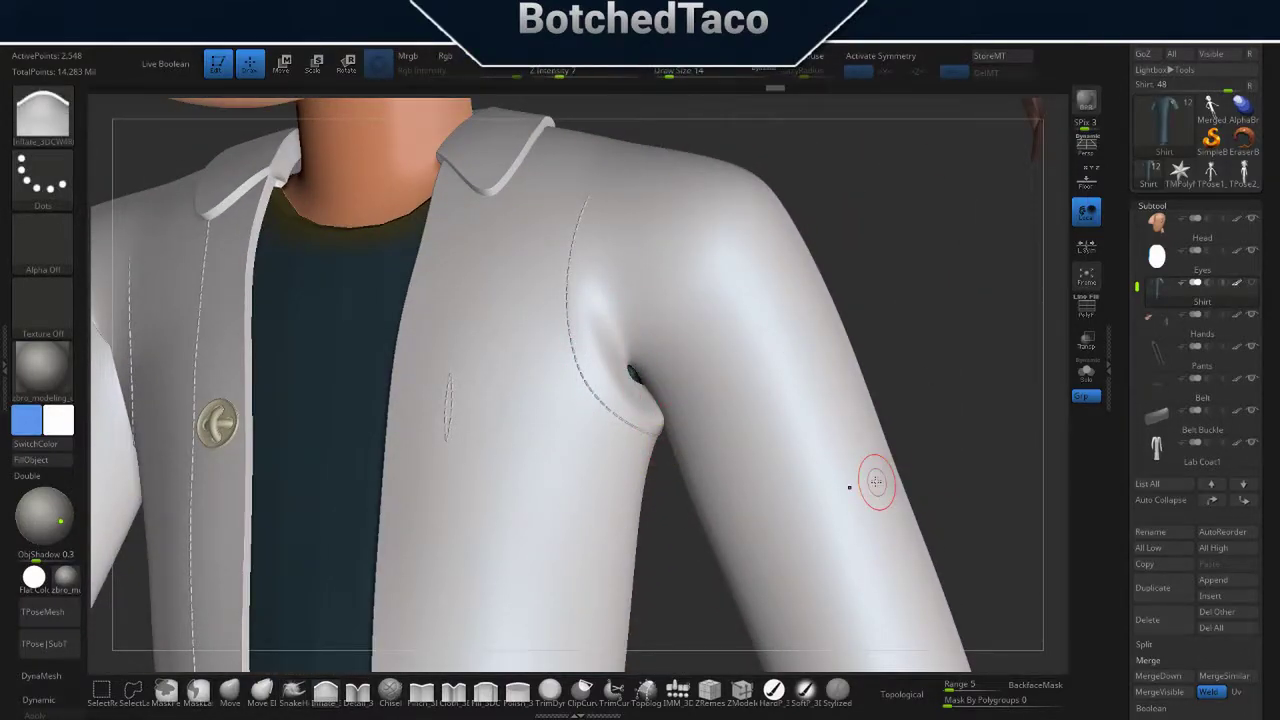
left_click(1160, 448)
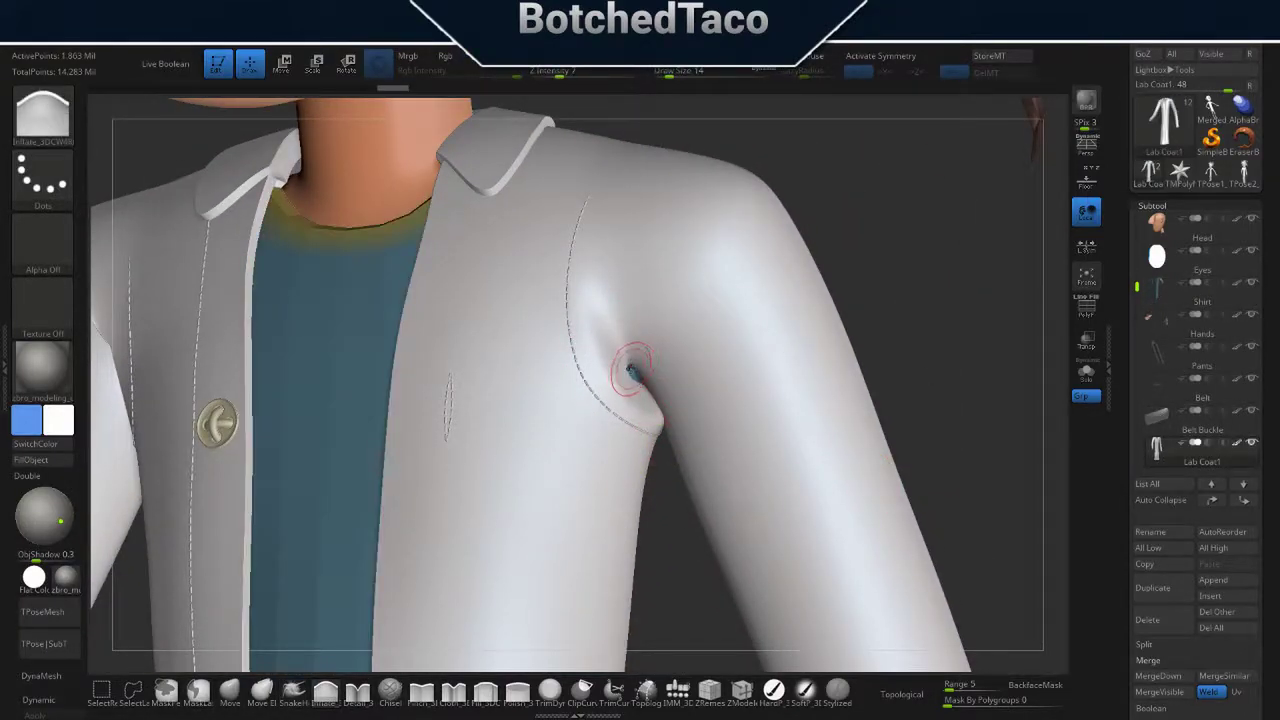
left_click(1230, 301)
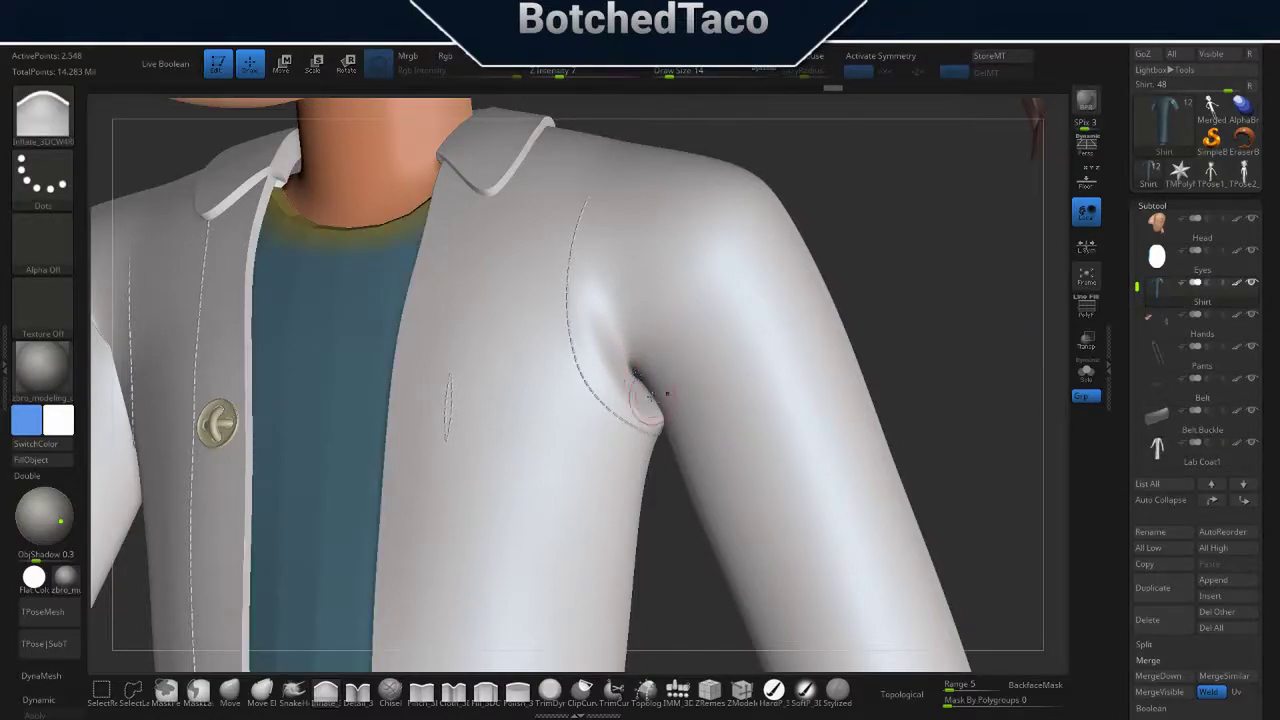
left_click(1250, 444)
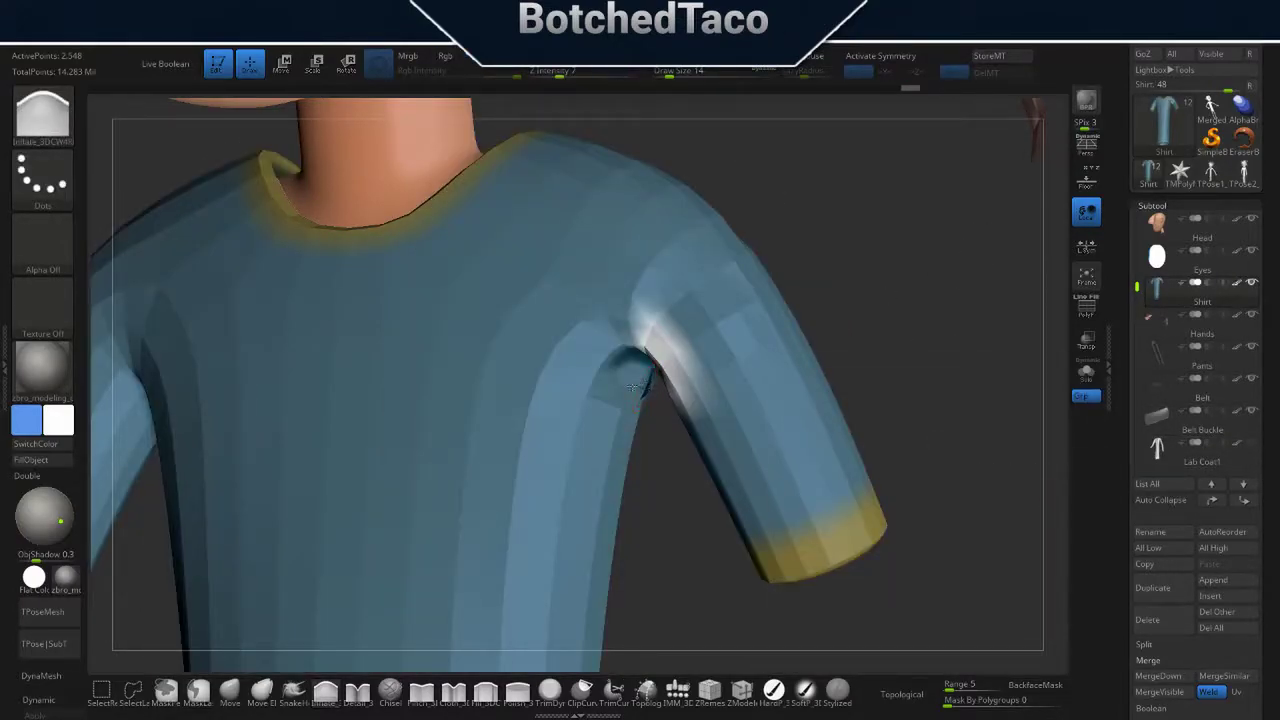
- Mask and push the shirt's armpit inward, then bring back and select the lab coat
mouse_move(1030, 420)
left_mouse_down()
mouse_move(883, 316)
mouse_move(640, 432)
mouse_move(665, 547)
left_mouse_up()
key("ctrl")
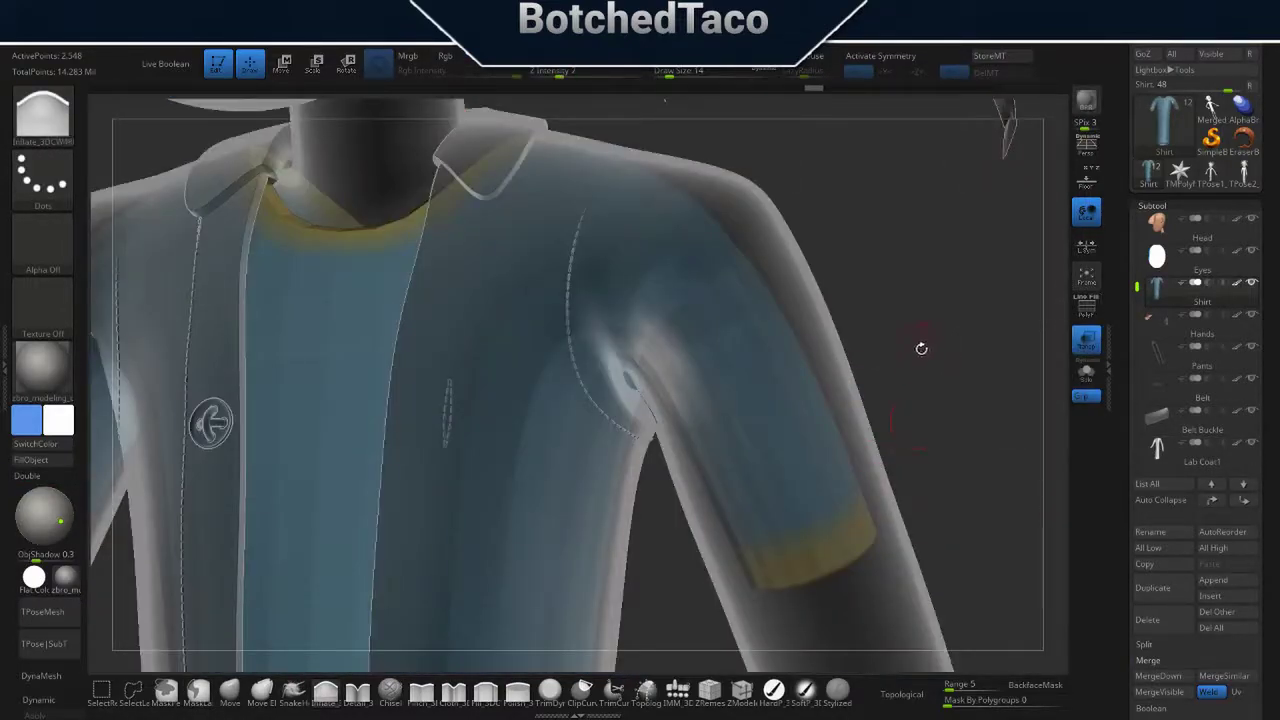
left_click_drag(622, 415, 660, 440)
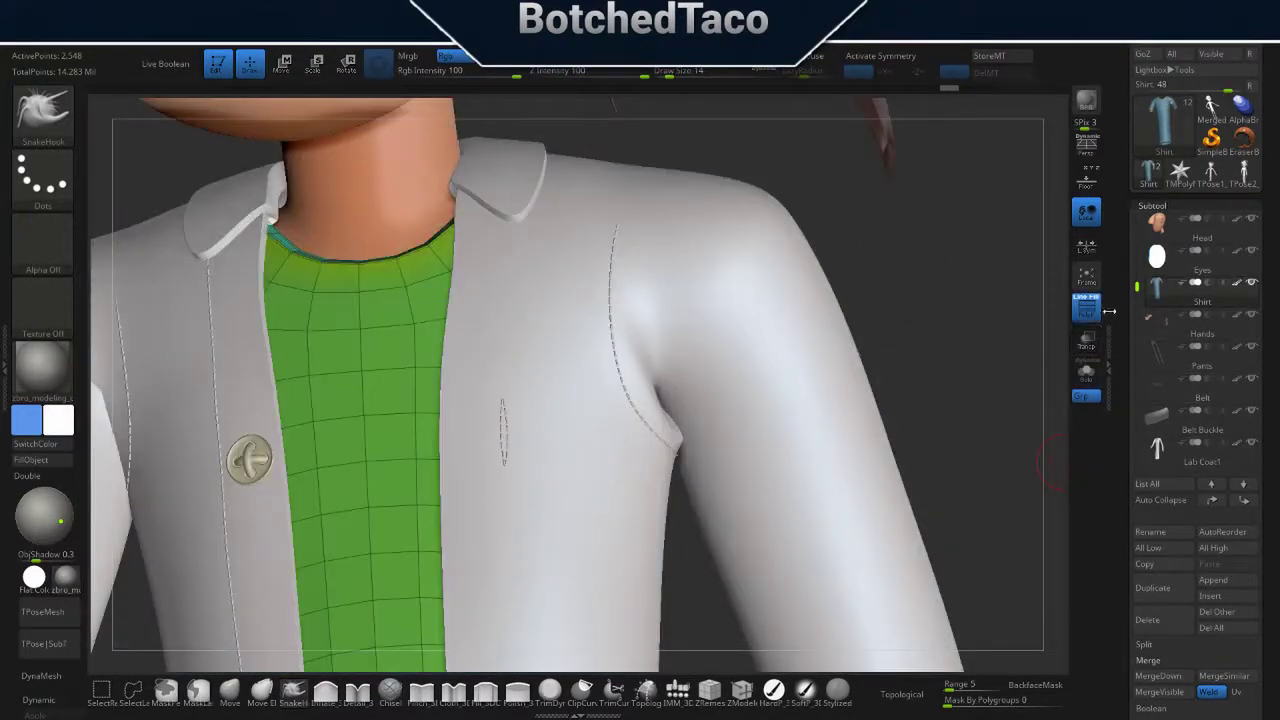
mouse_move(1200, 450)
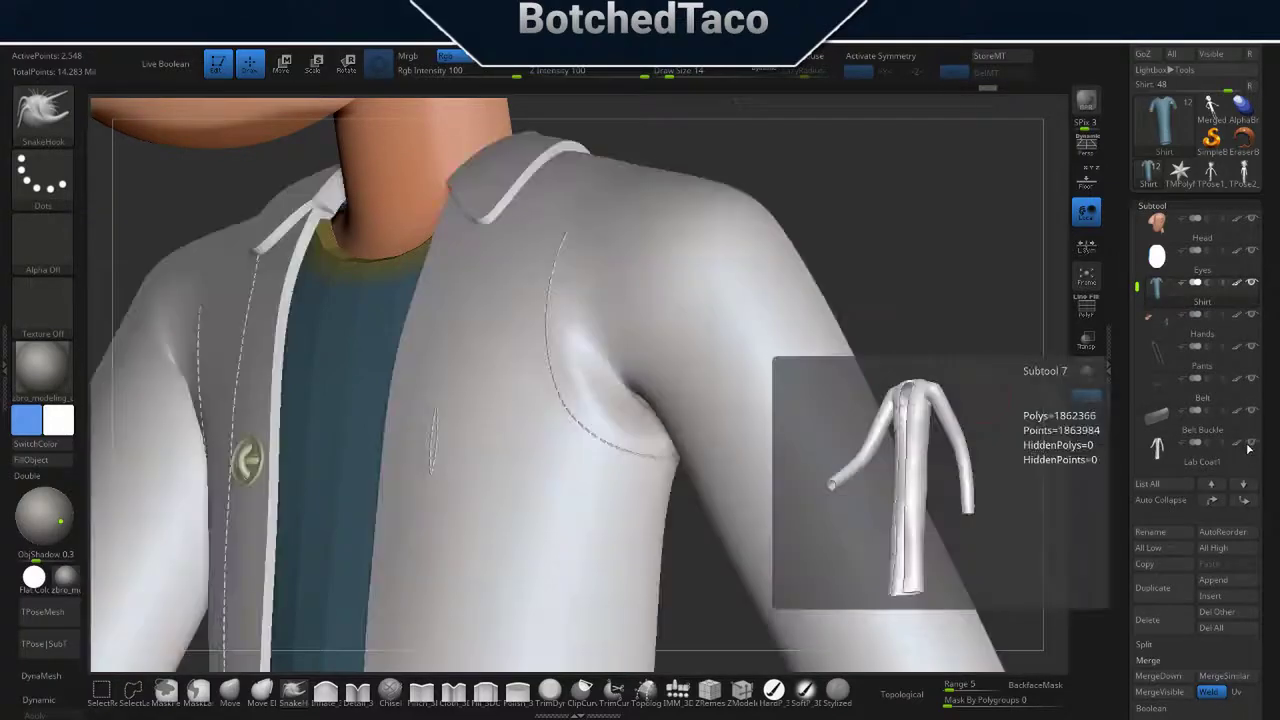
left_click(1252, 444)
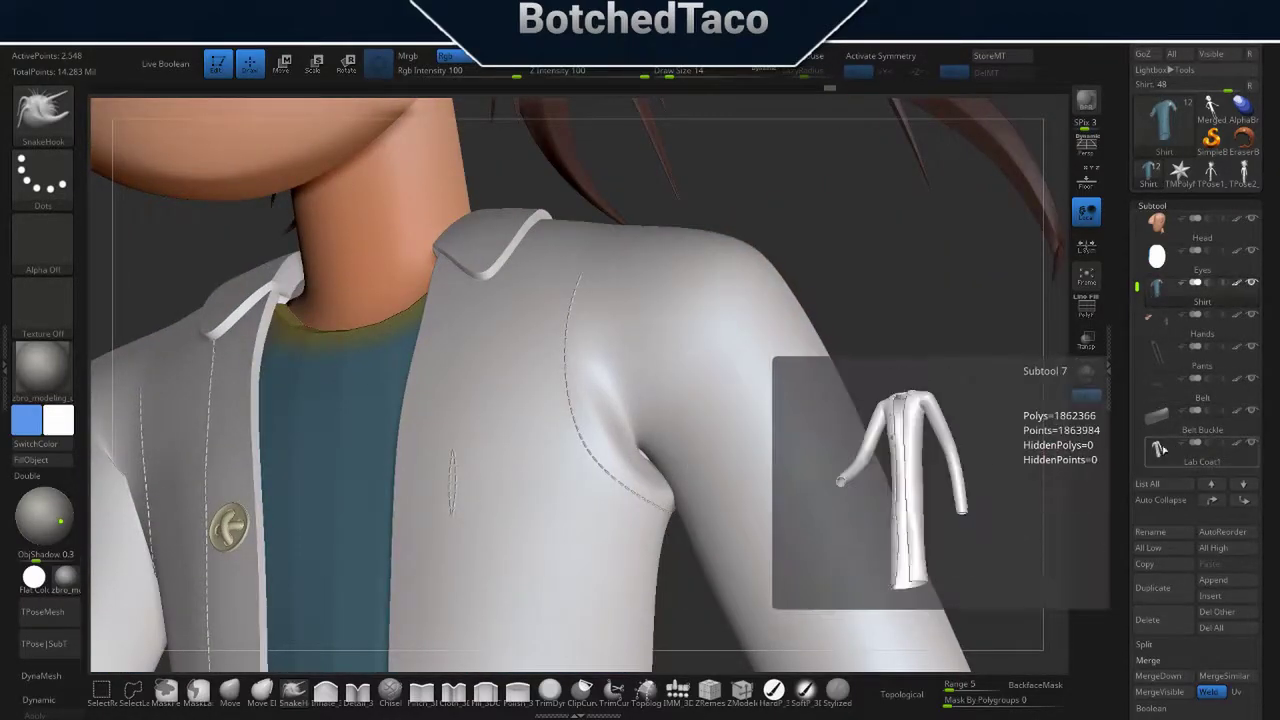
left_click(1200, 450)
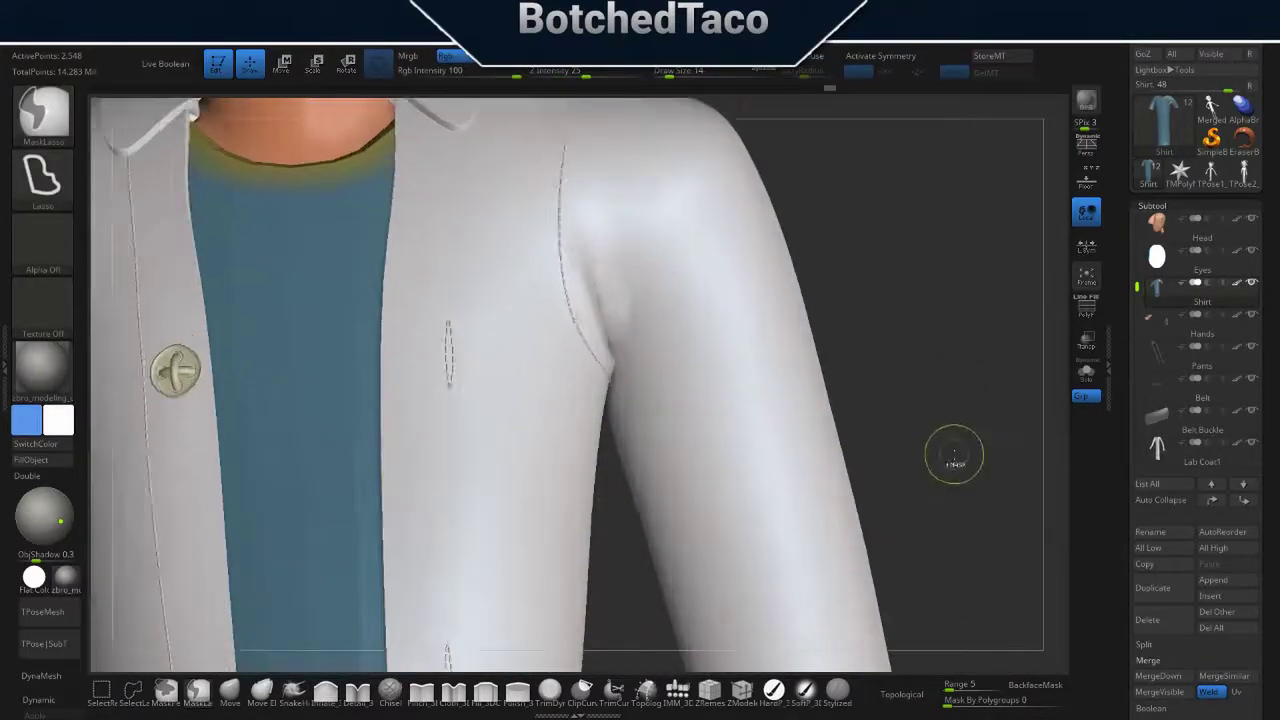
left_click_drag(954, 455, 854, 503)
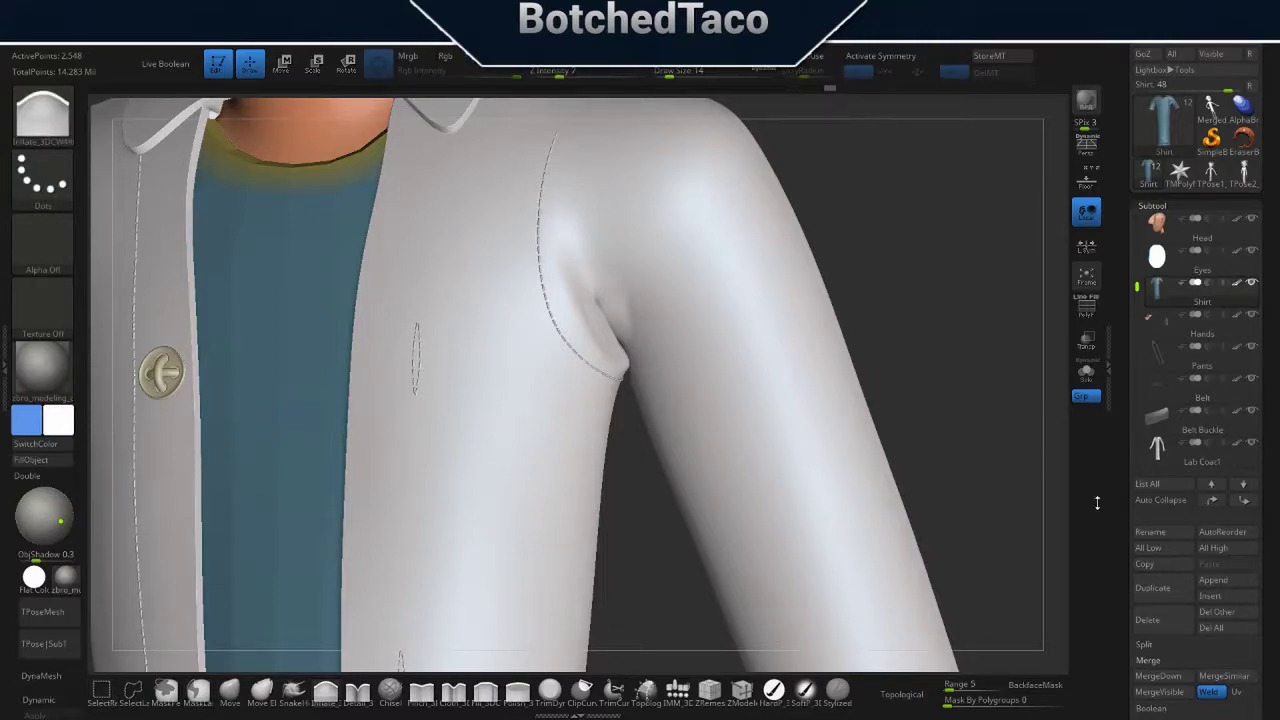
left_click(860, 308, "alt")
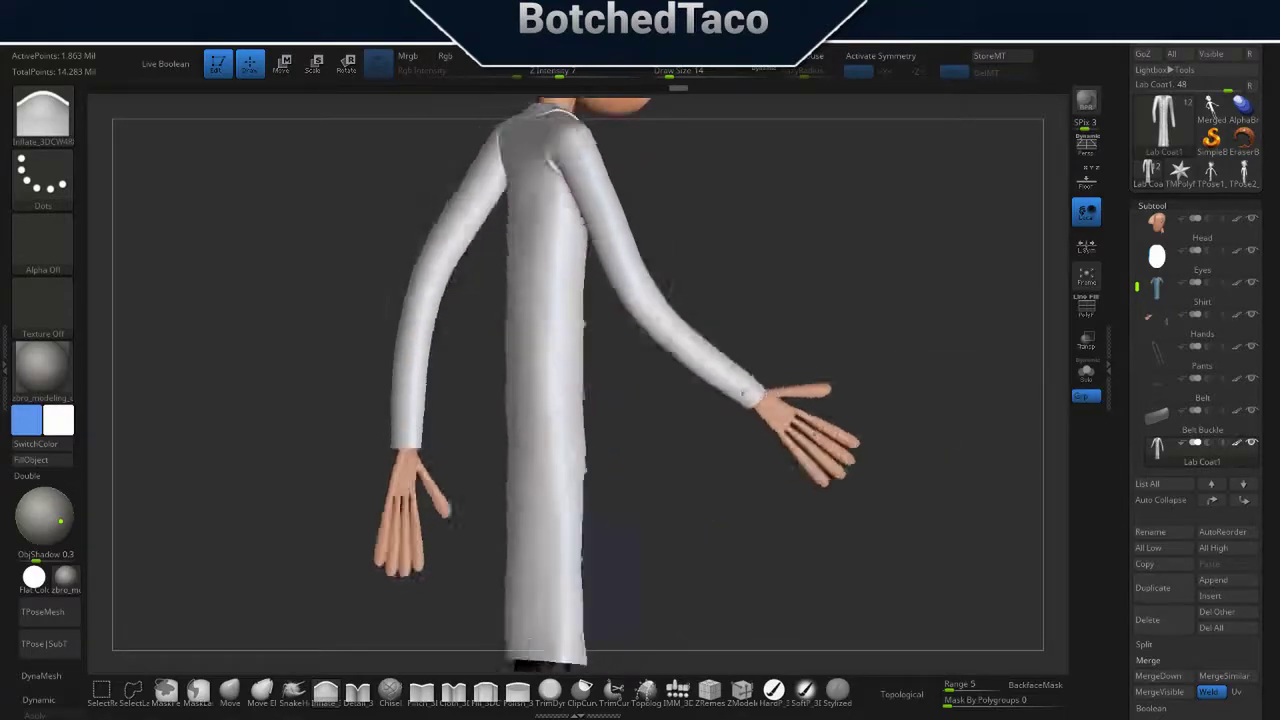
- Merge the character into the single grey TPose3_FlintLockwood mesh at 1.4 million points
left_click_drag(546, 558, 831, 548)
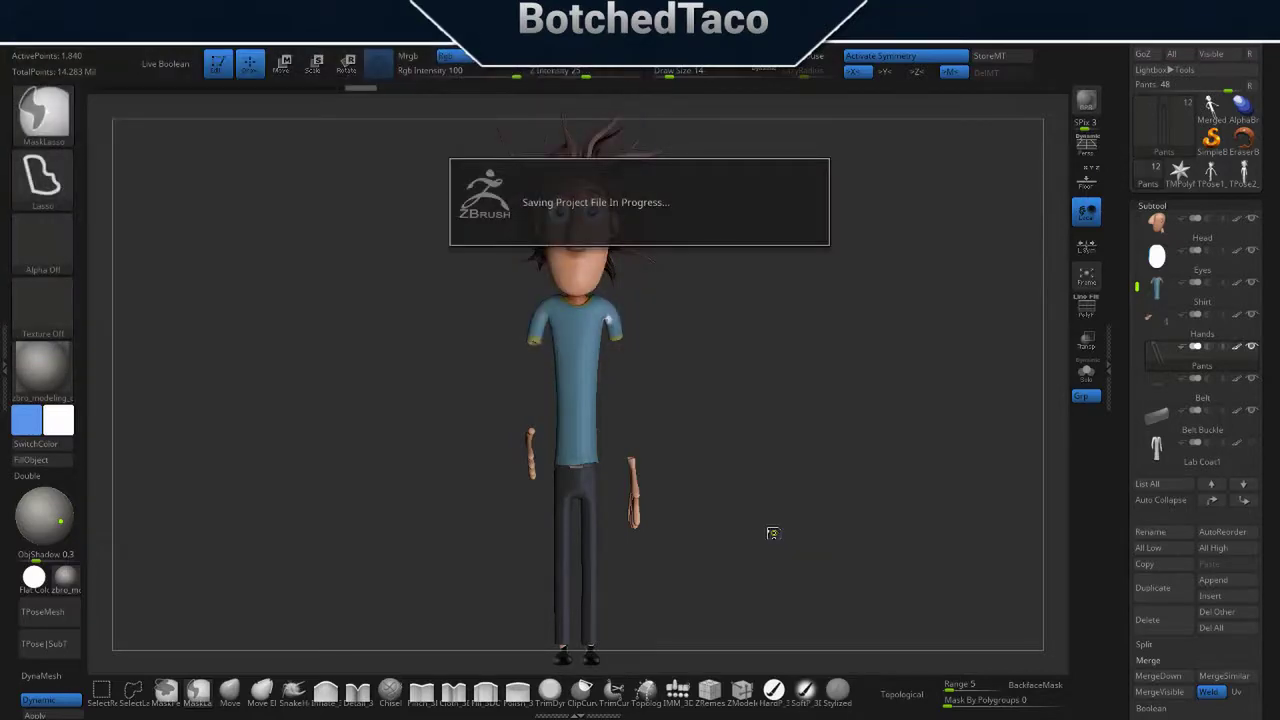
left_click(66, 619)
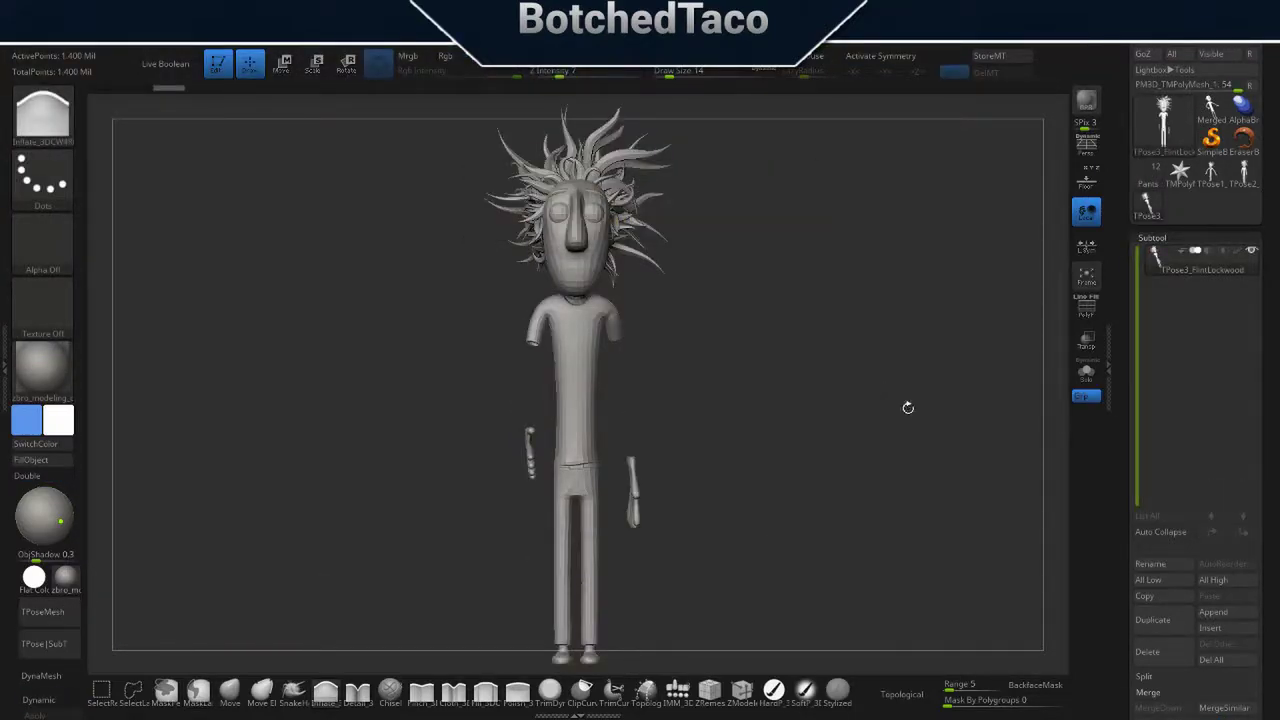
left_click_drag(906, 406, 853, 394)
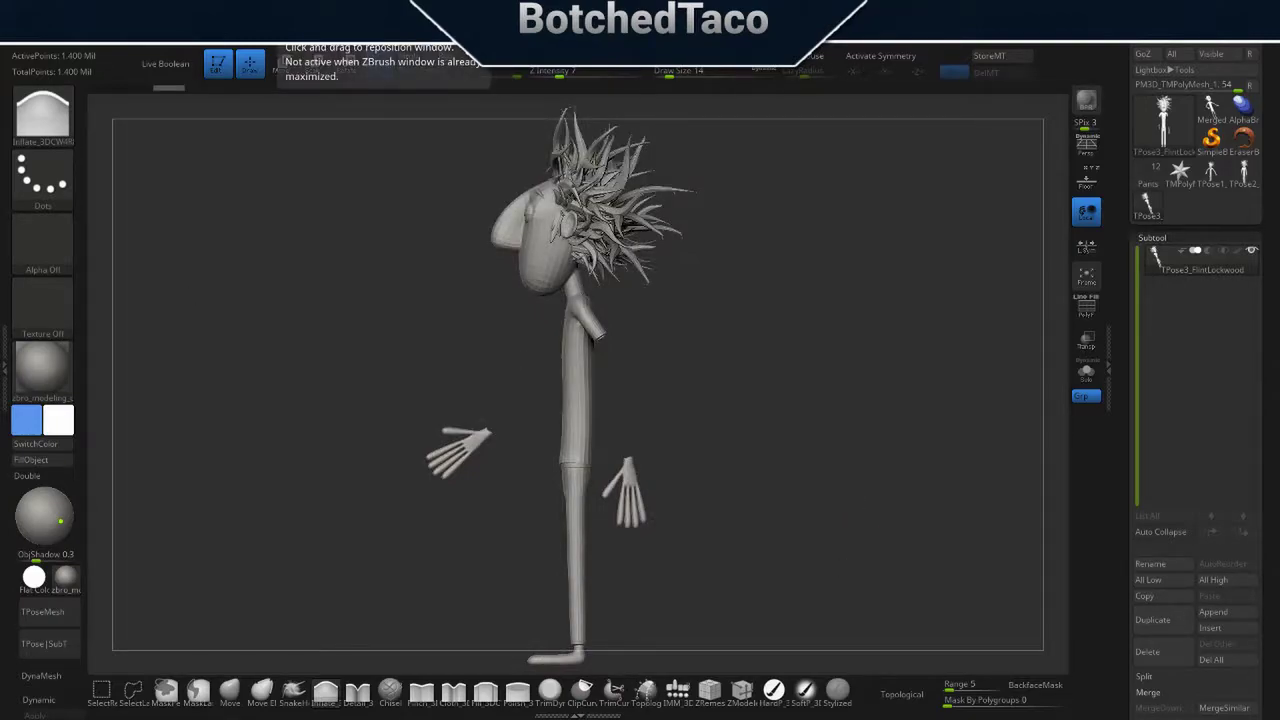
- Check the dark blue room still among the film reference images in PureRef
key("alt+Tab")
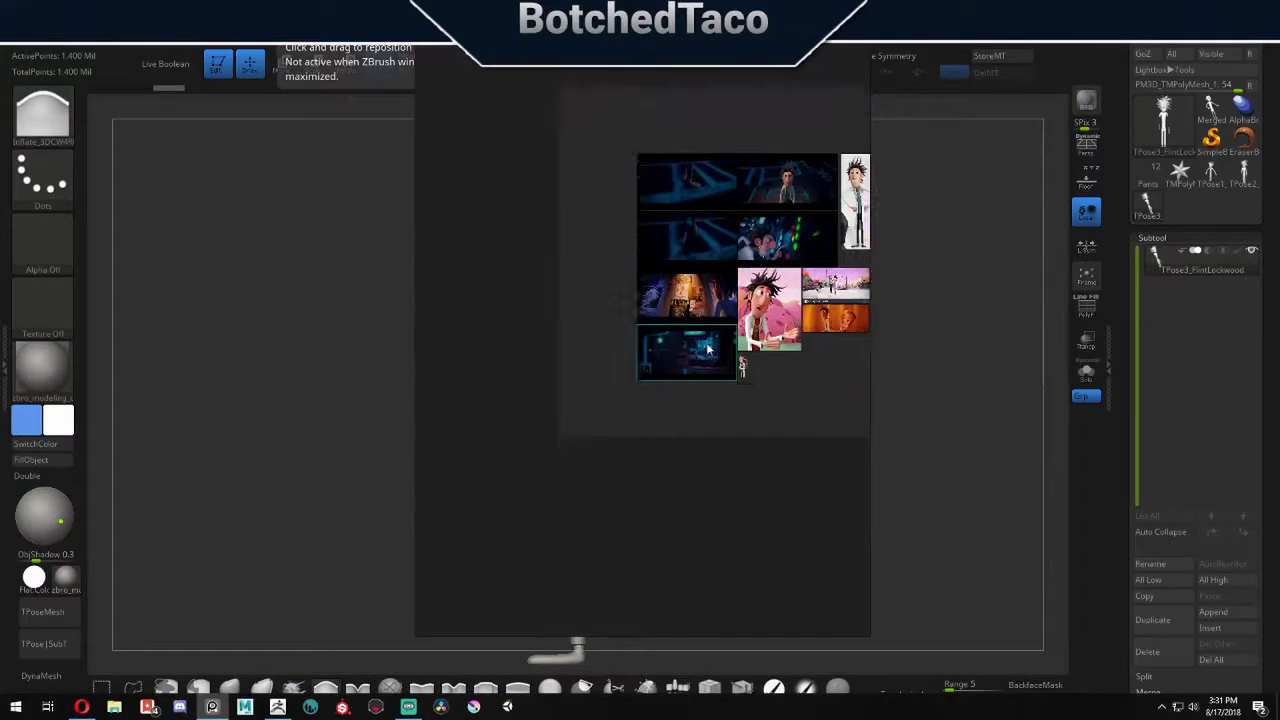
key("Right")
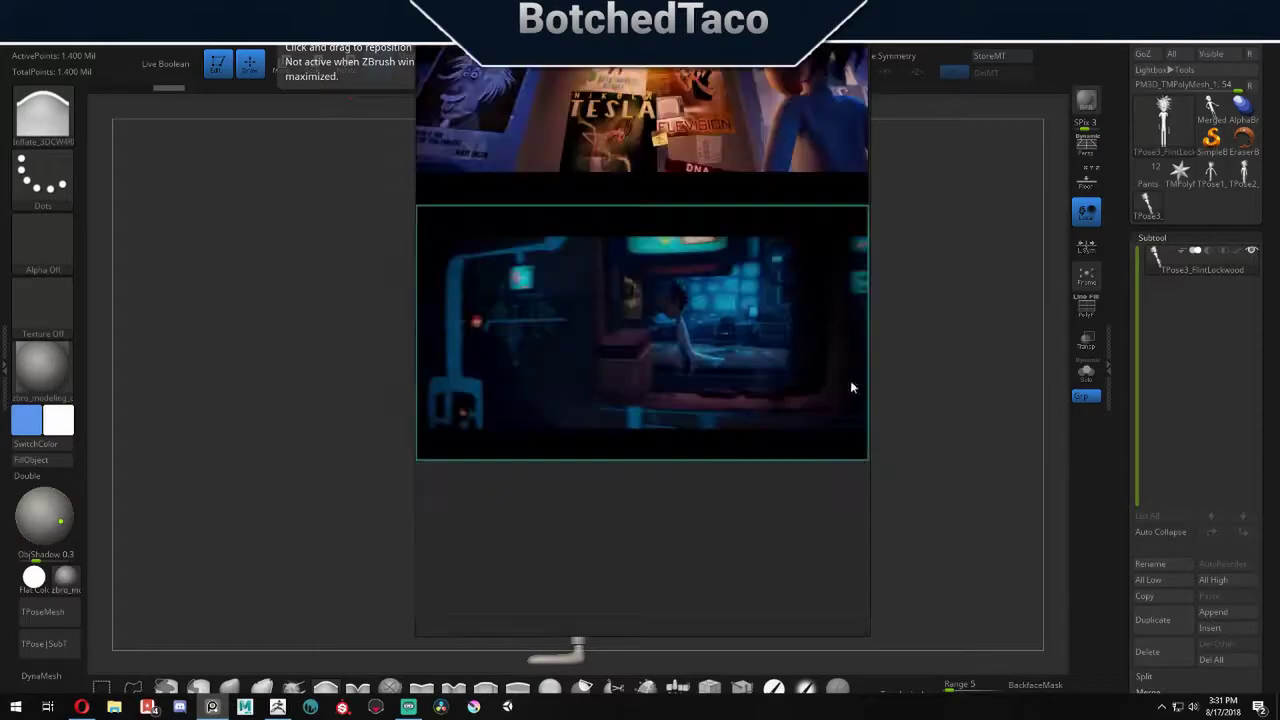
key("alt+Tab")
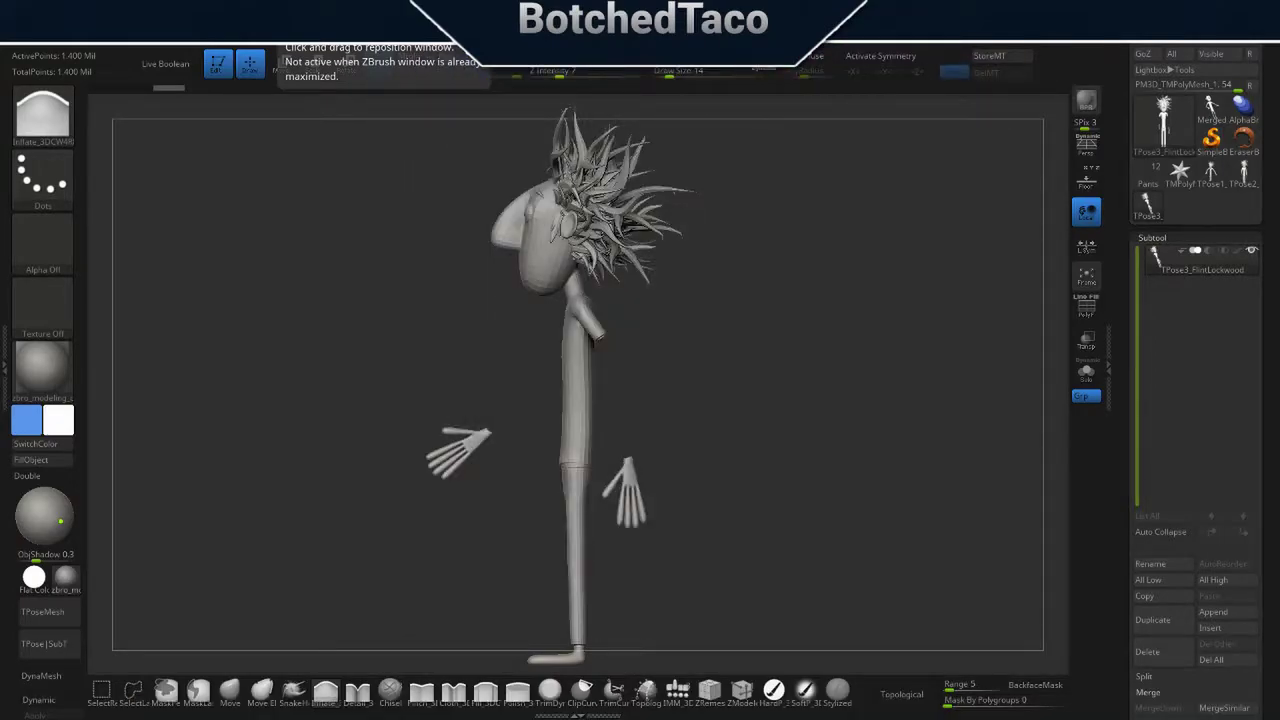
- Frame the legs from front and side, then try a Transpose leg rotation and undo it
mouse_move(740, 540)
left_mouse_down()
mouse_move(720, 534)
mouse_move(739, 424)
left_mouse_up()
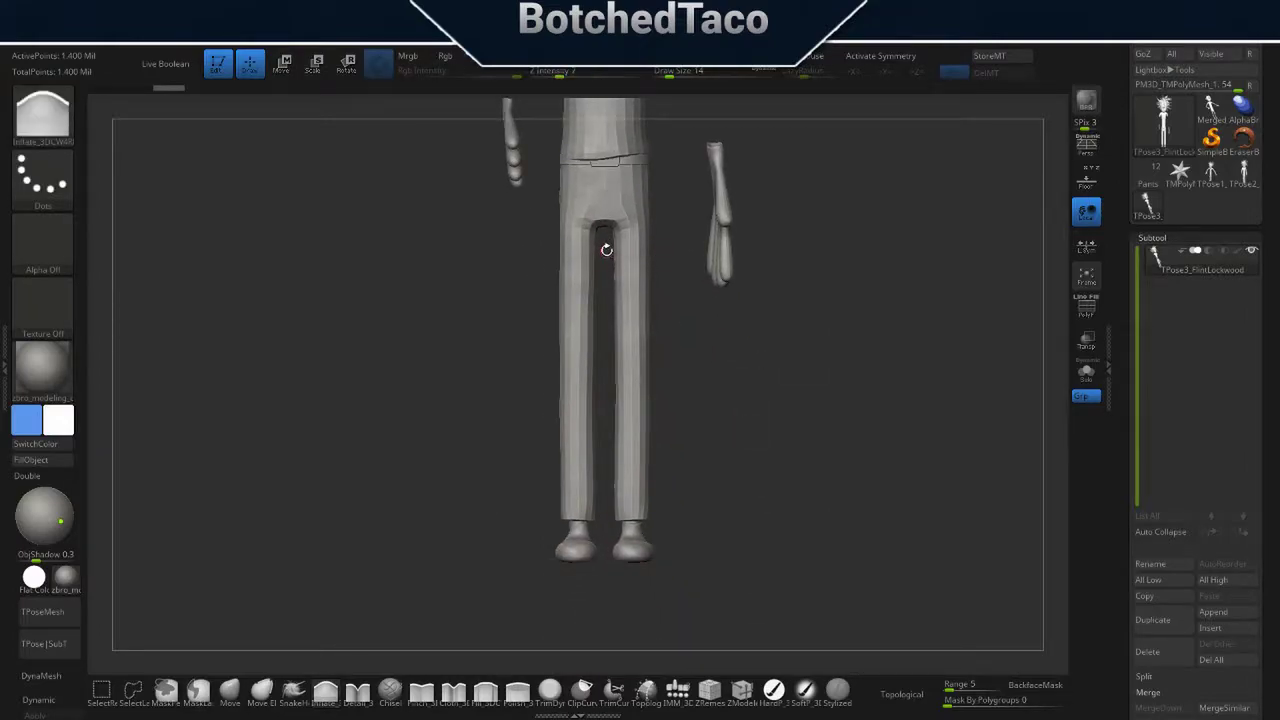
left_click_drag(666, 586, 846, 507)
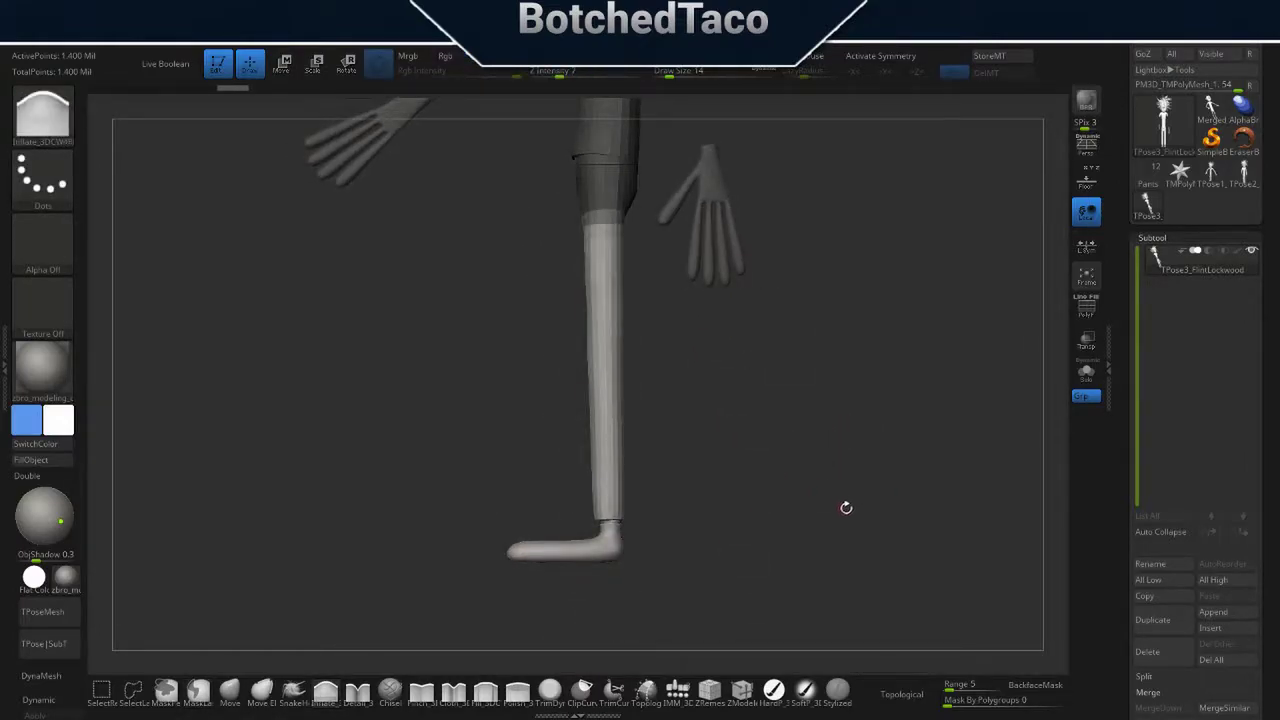
key("w")
left_click_drag(715, 612, 694, 272, "shift")
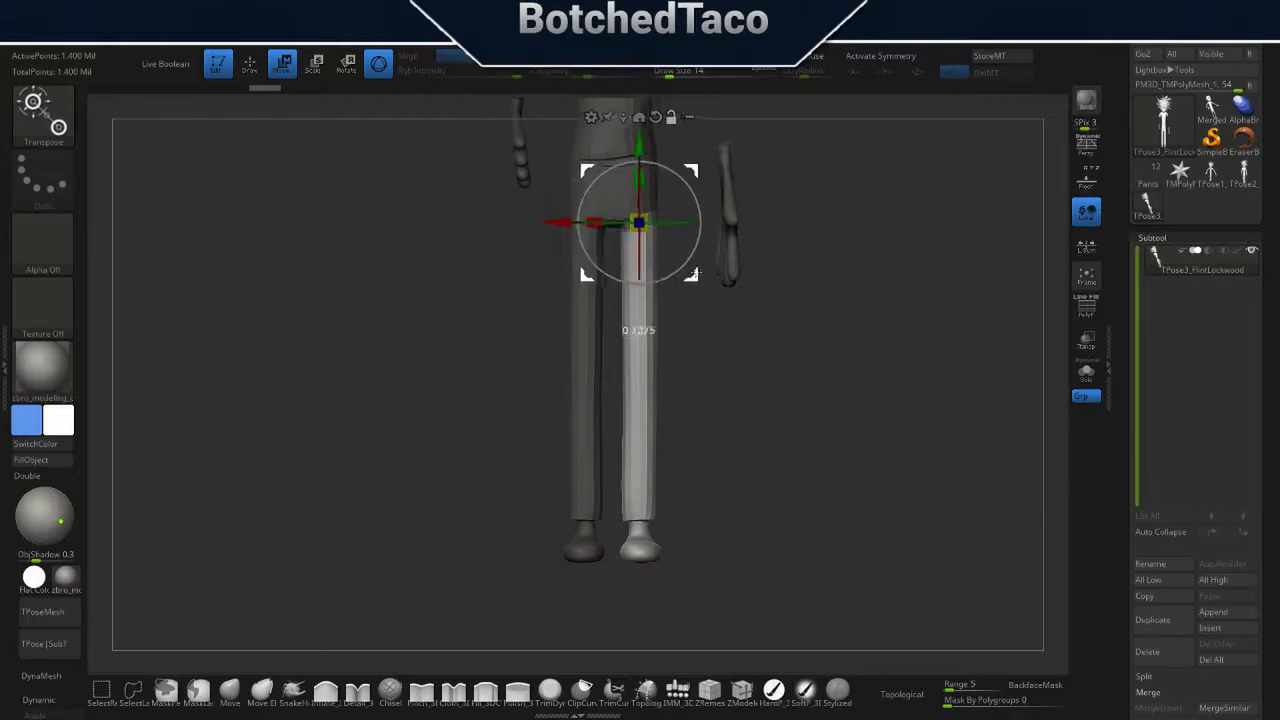
left_click_drag(645, 328, 728, 322)
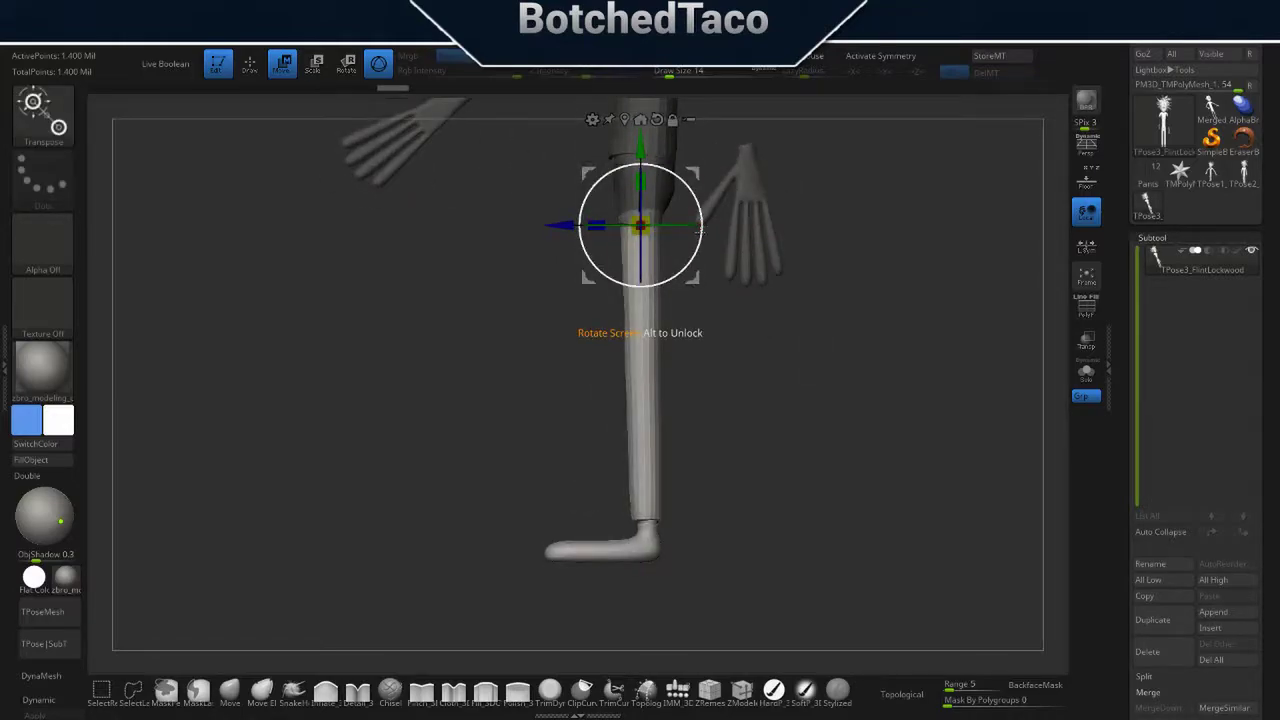
mouse_move(700, 228)
left_mouse_down()
mouse_move(660, 200)
mouse_move(646, 415)
left_mouse_up()
key("ctrl+z")
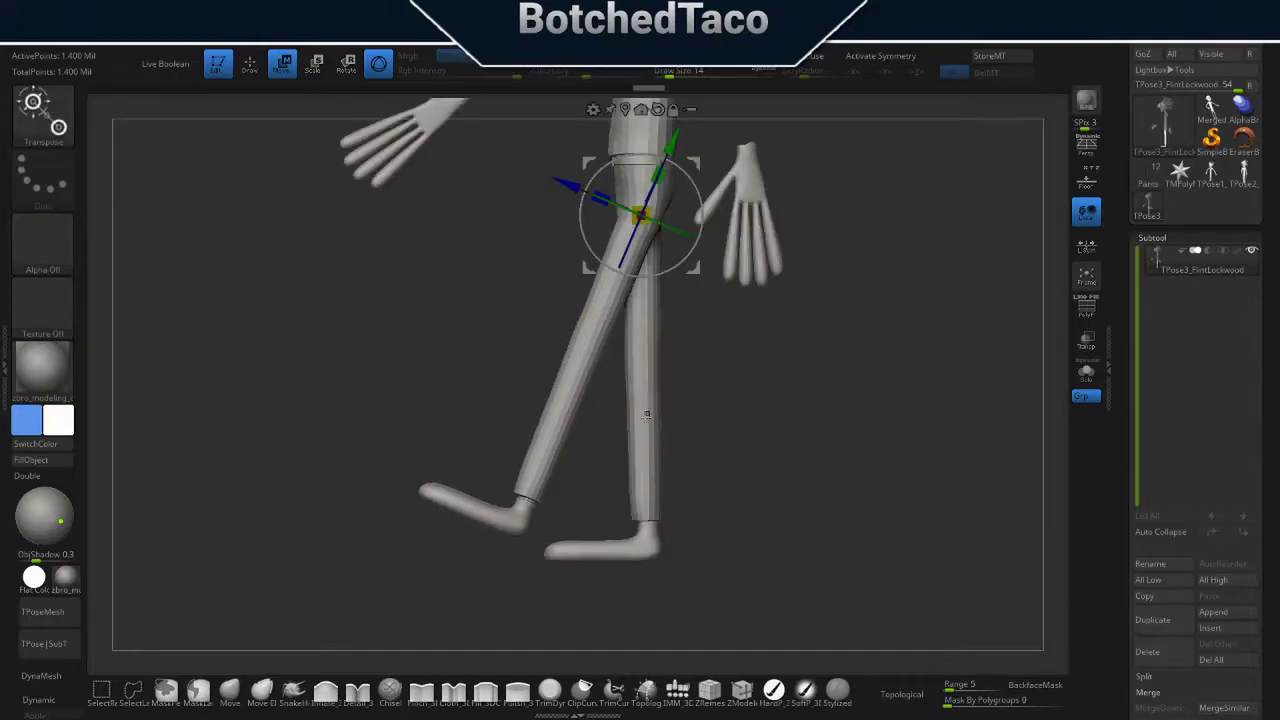
- Mask the front shin, invert it, and straighten the lower leg at the knee
left_click_drag(607, 350, 560, 450, "ctrl")
key("ctrl+i")
key("space")
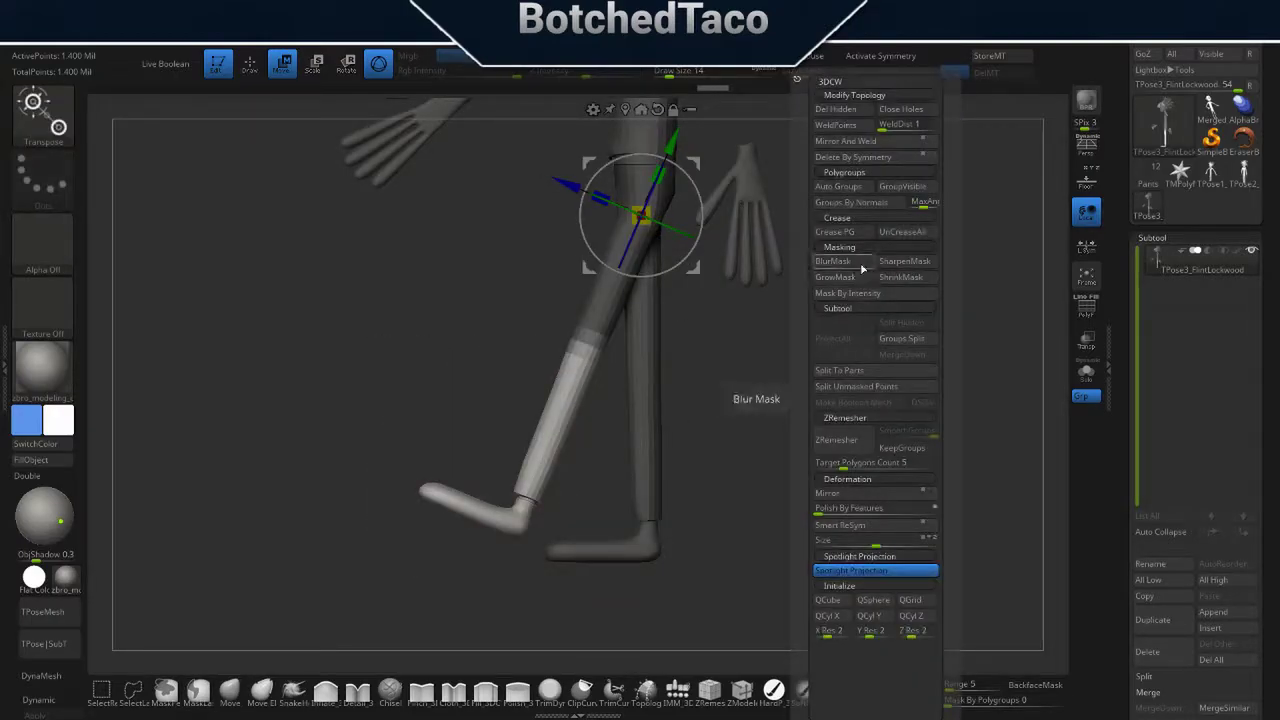
left_click_drag(650, 330, 640, 370)
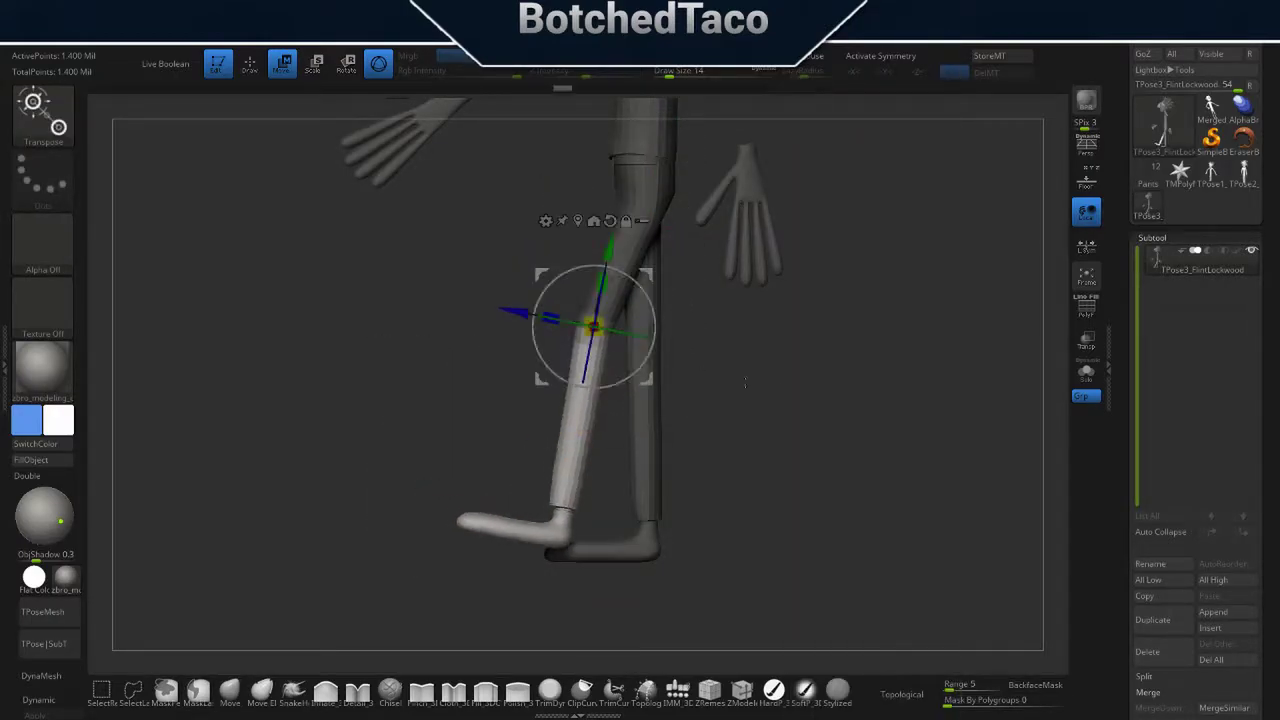
mouse_move(800, 420)
left_mouse_down()
mouse_move(760, 420)
mouse_move(760, 440)
left_mouse_up()
- Move the pivot to the hip and swing the front leg forward
left_click_drag(600, 330, 743, 534)
left_click(743, 534, "ctrl")
left_click_drag(540, 250, 672, 572)
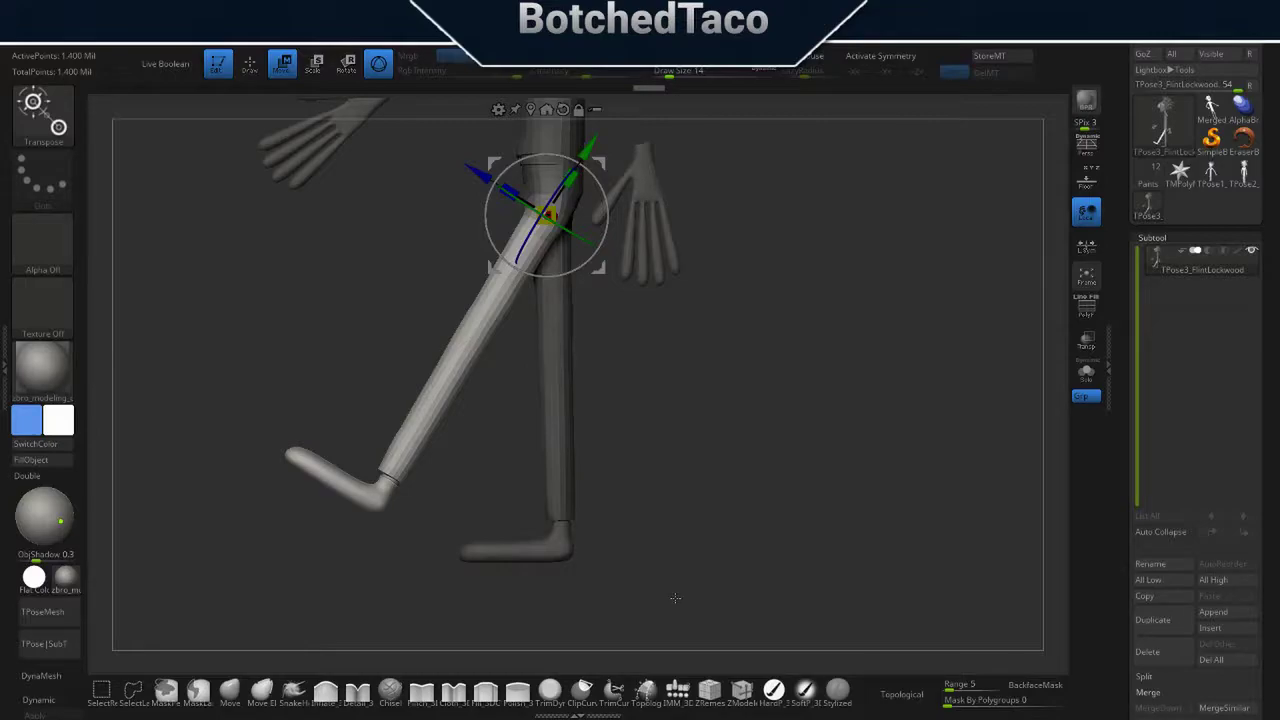
key("ctrl+z")
key("ctrl+z")
key("ctrl+z")
key("ctrl+z")
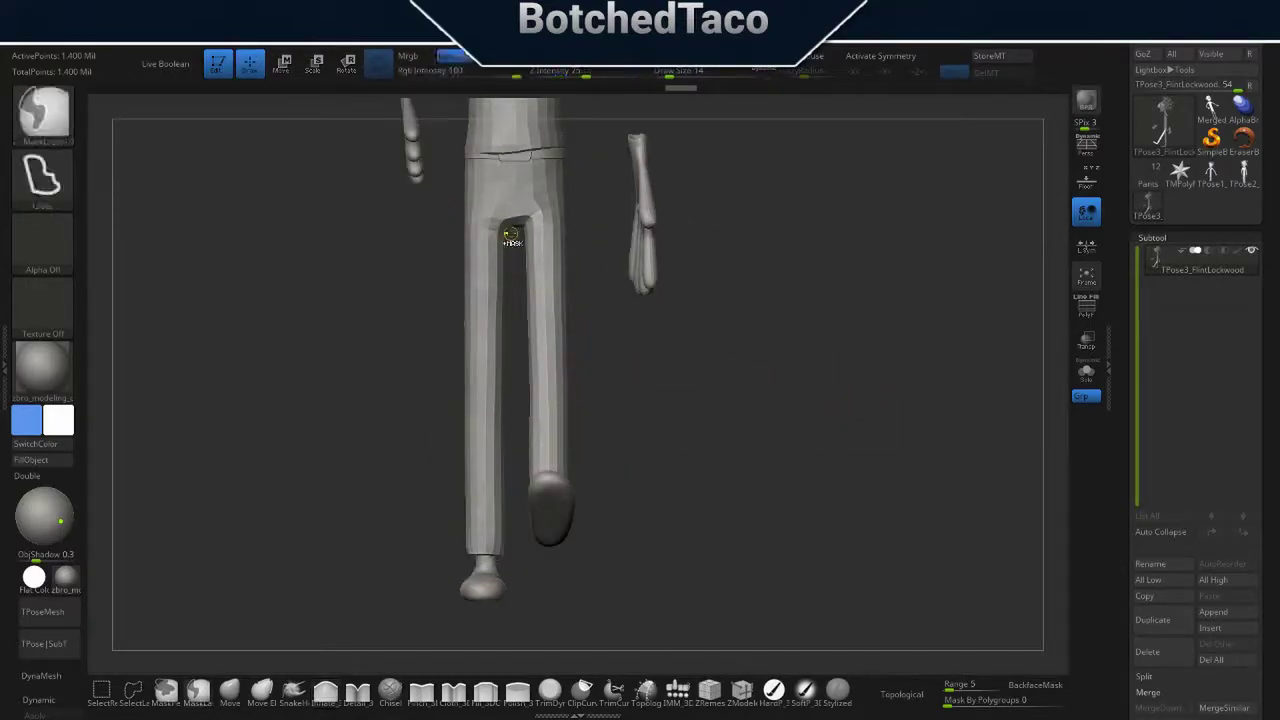
- Mask off and free the left leg, comparing bent and straight versions before keeping it straight
left_click_drag(510, 240, 505, 245, "ctrl")
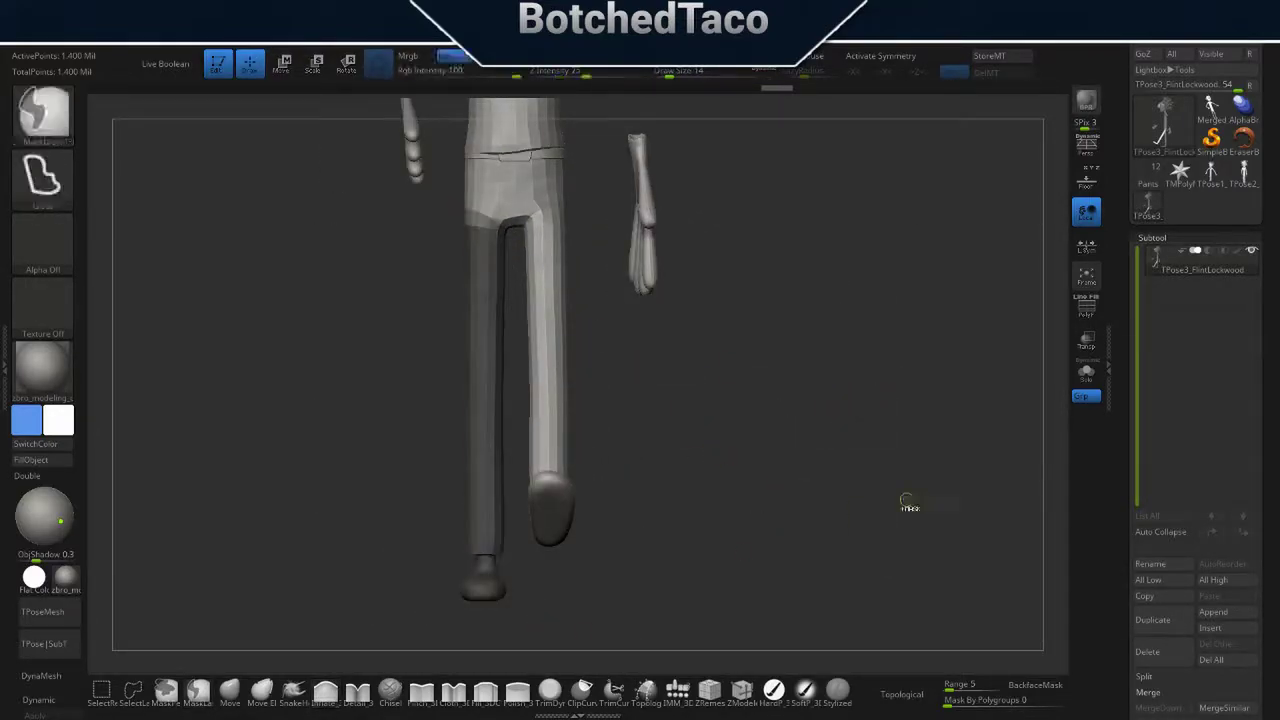
key("ctrl+i")
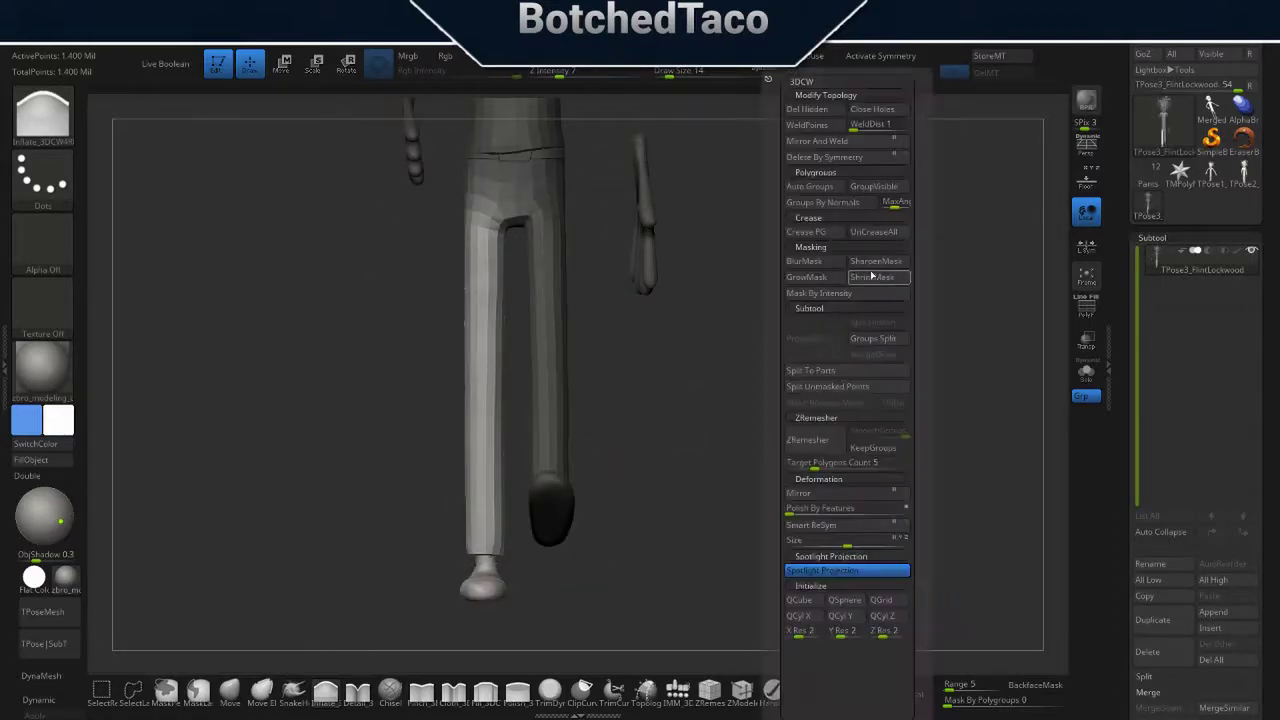
left_click(820, 284)
key("ctrl+shift+z")
key("ctrl+z")
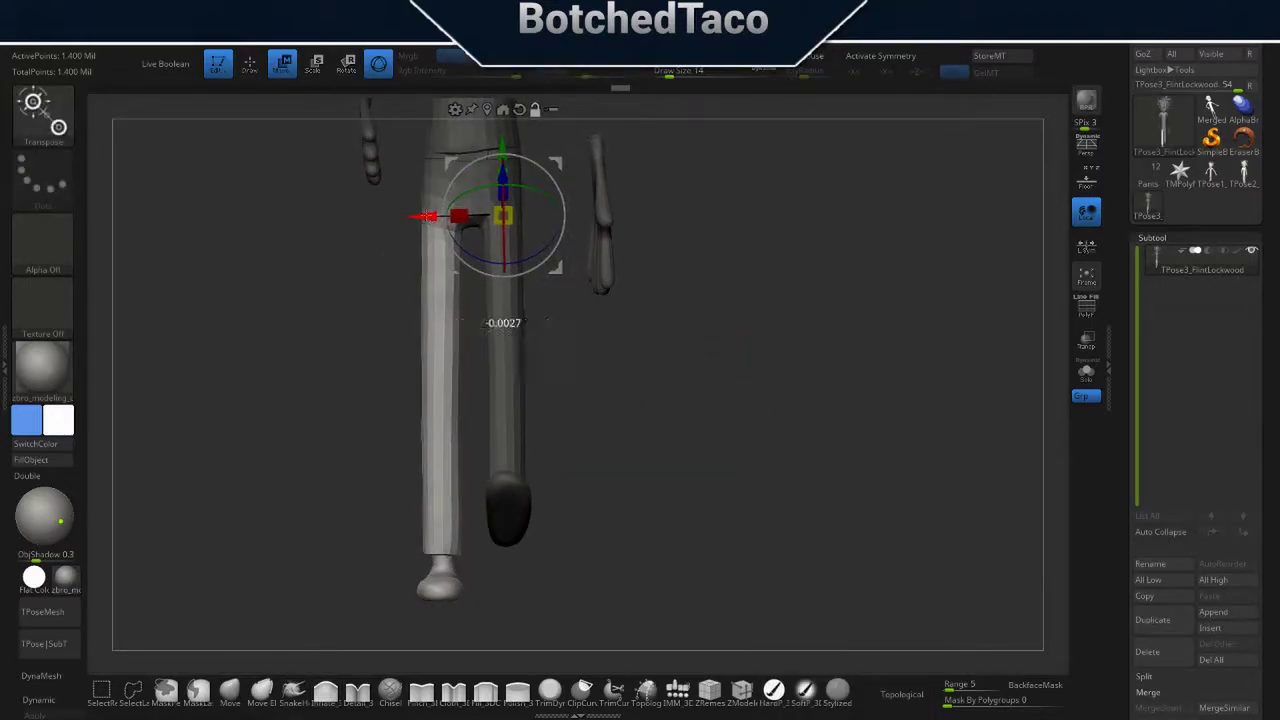
key("ctrl+shift+z")
key("ctrl+z")
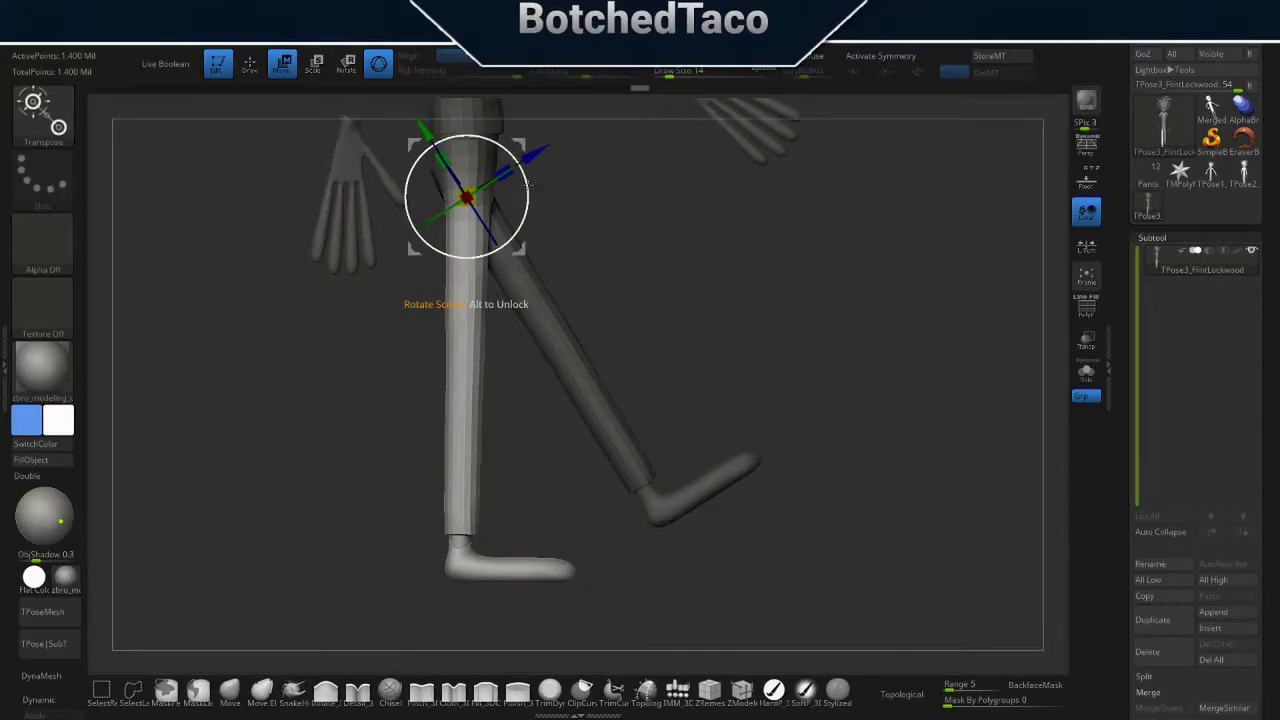
key("ctrl+z")
key("ctrl+shift+z")
key("ctrl+z")
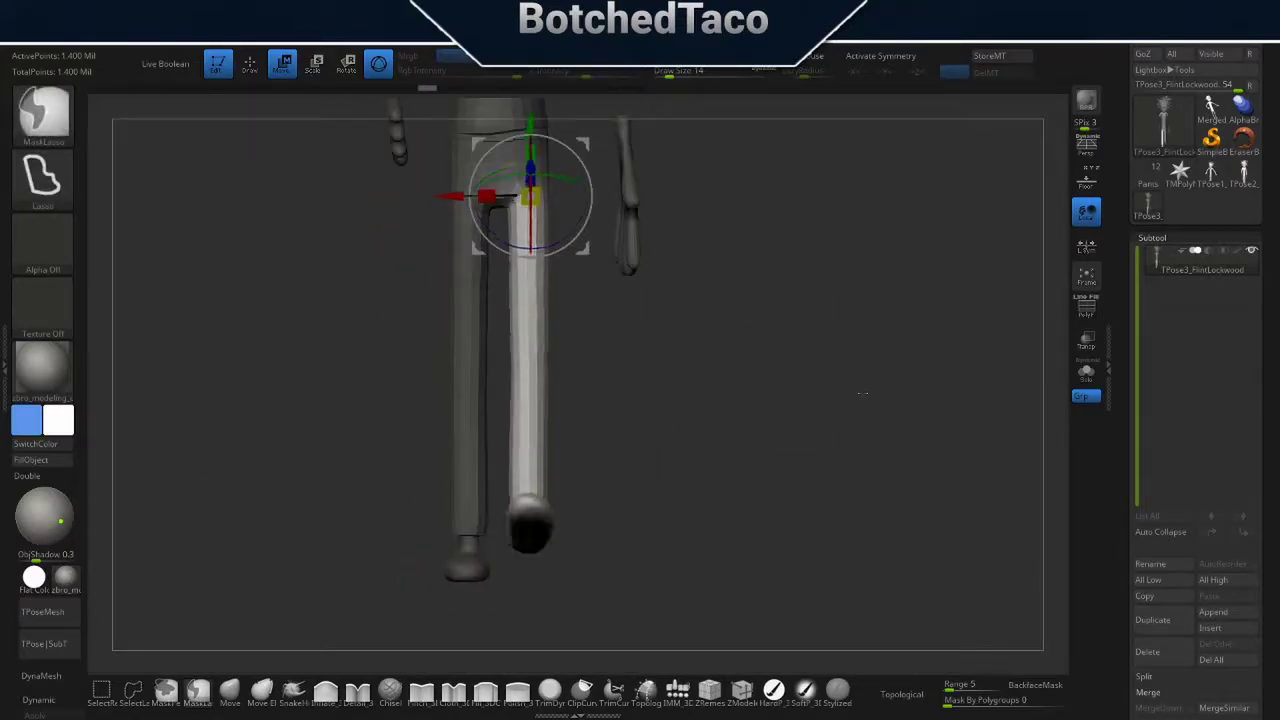
key("ctrl+z")
key("ctrl+shift+z")
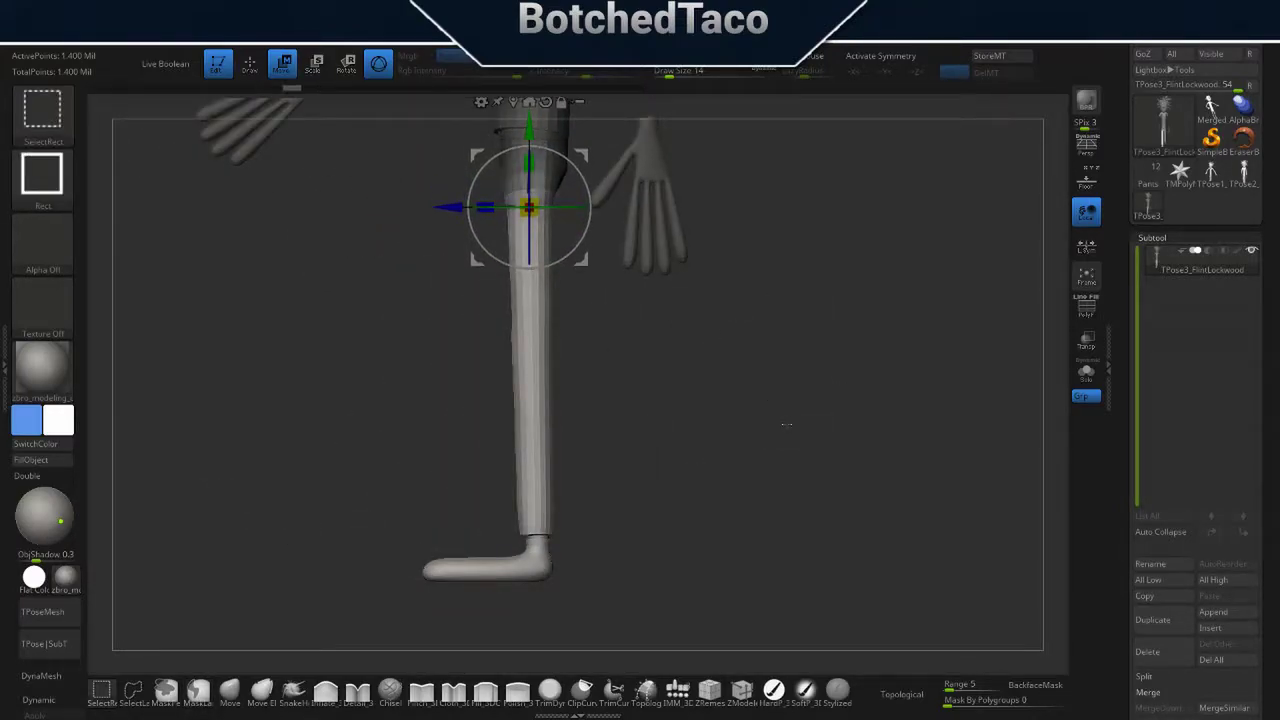
- Swing the left leg forward at the hip and check it from the side
key("m")
key("m")
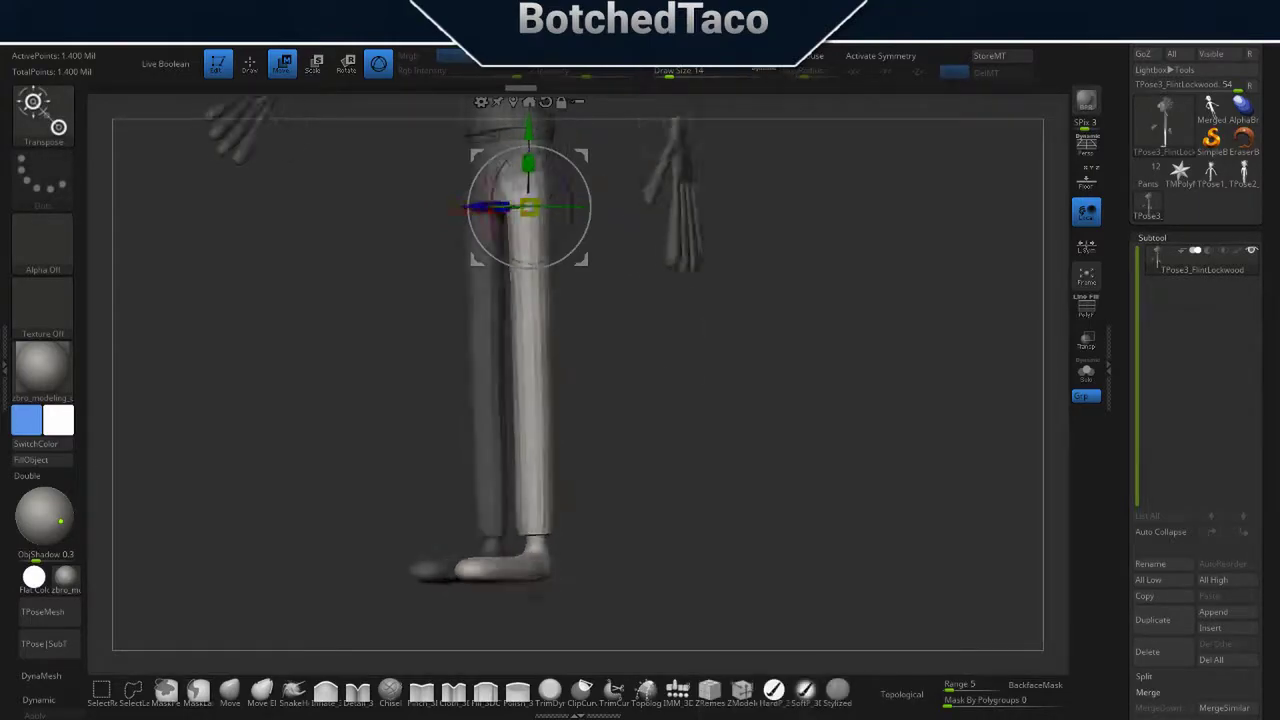
left_click_drag(588, 205, 583, 169)
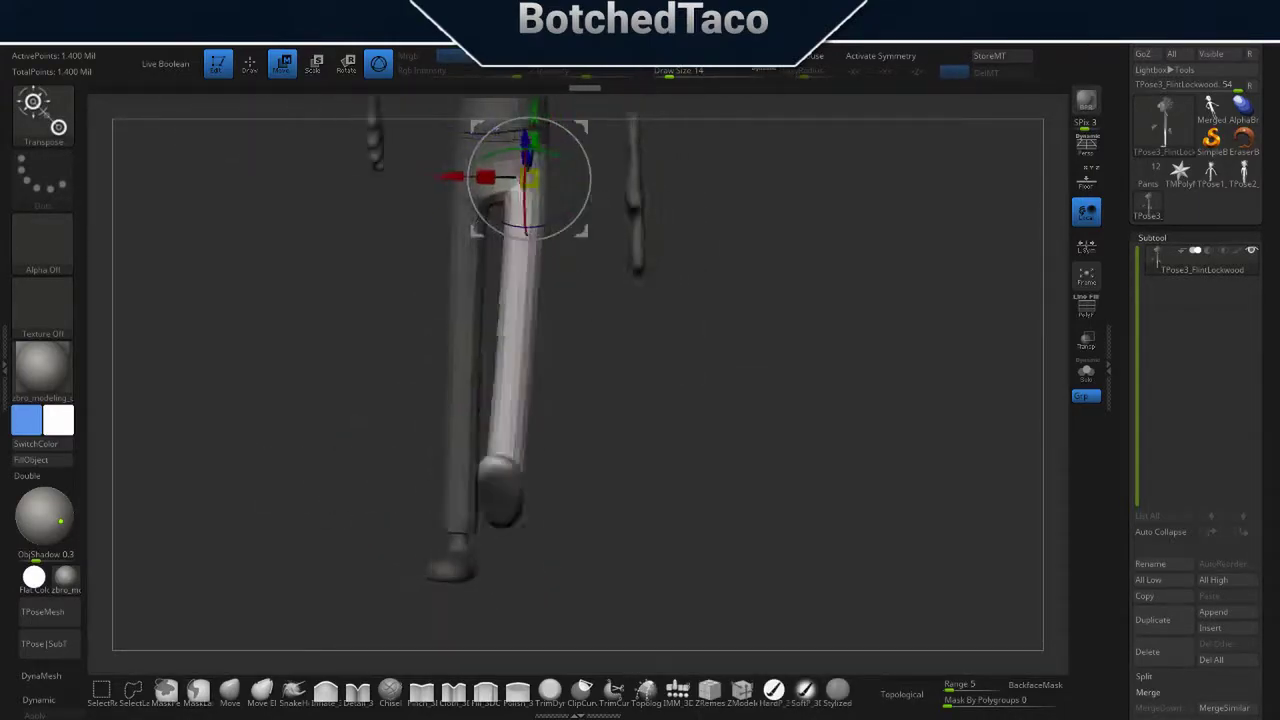
mouse_move(585, 171)
right_mouse_down()
mouse_move(773, 387)
mouse_move(726, 371)
right_mouse_up()
- Mask the other leg and try hip rotations, undoing them back to straight
key("q")
left_click_drag(470, 185, 470, 185, "ctrl")
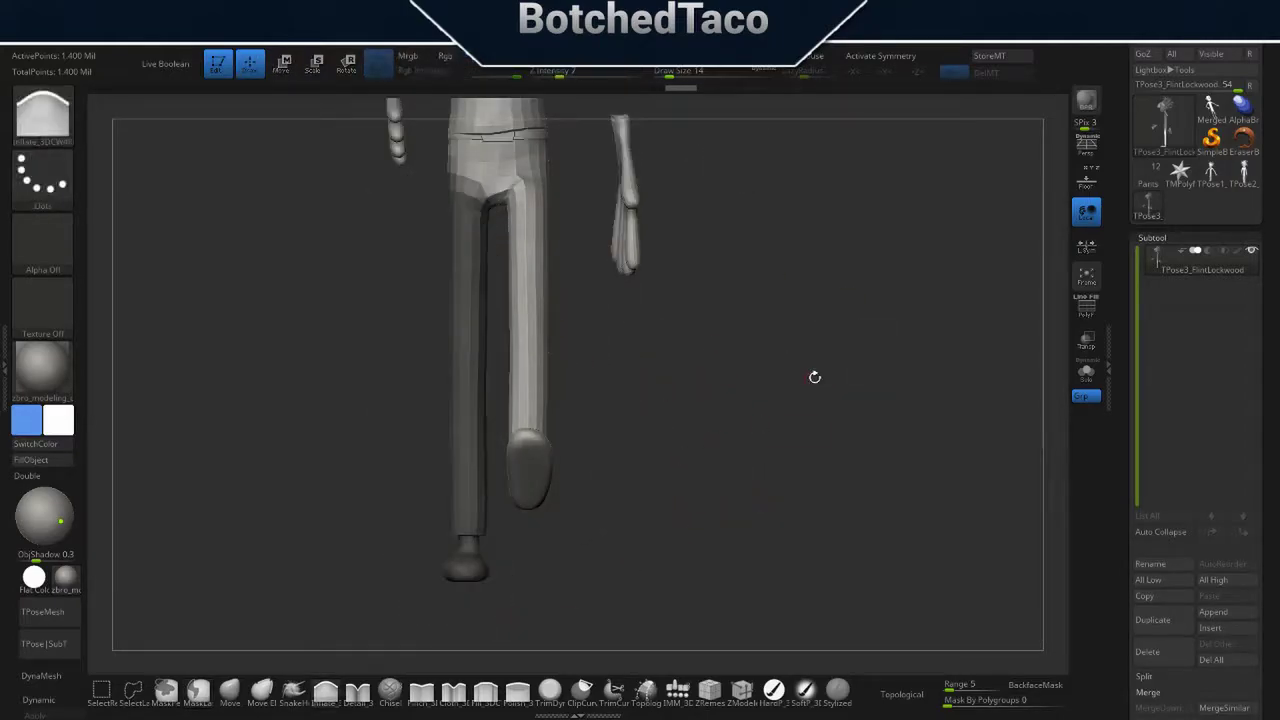
key("space")
key("w")
left_click_drag(585, 200, 678, 323)
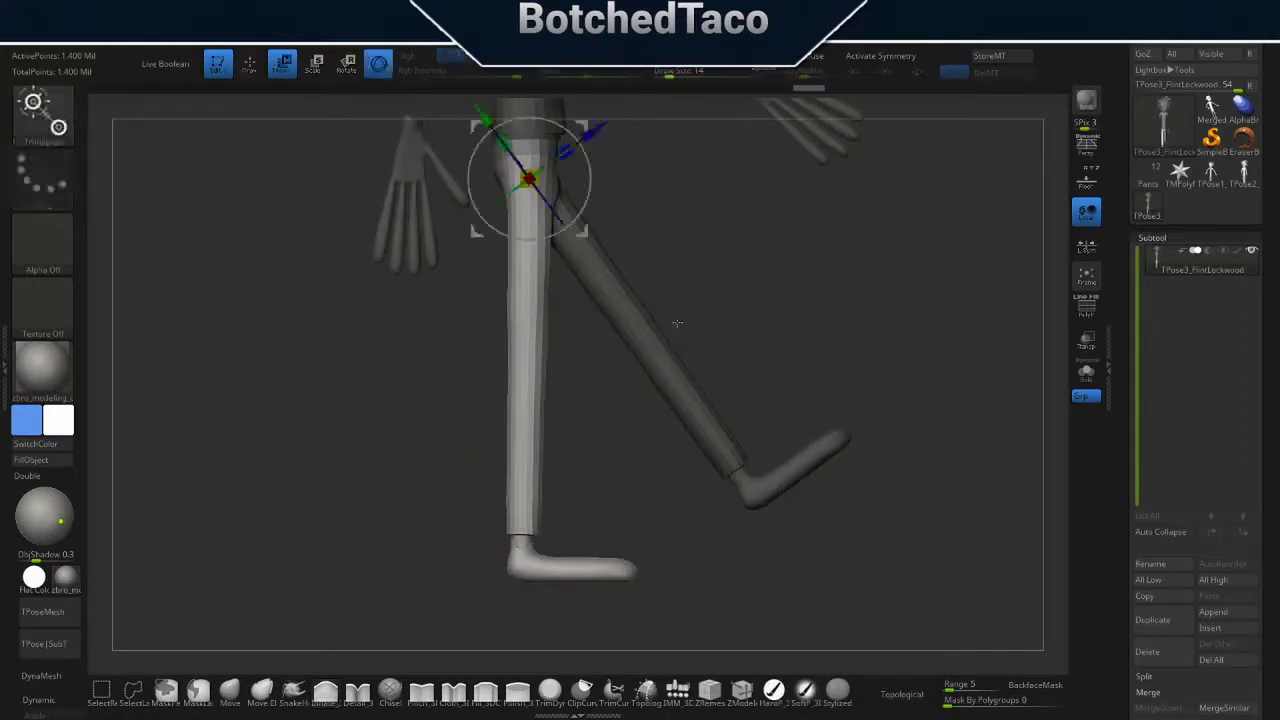
left_click_drag(700, 400, 700, 485, "alt")
left_click_drag(585, 290, 470, 370)
key("ctrl+z")
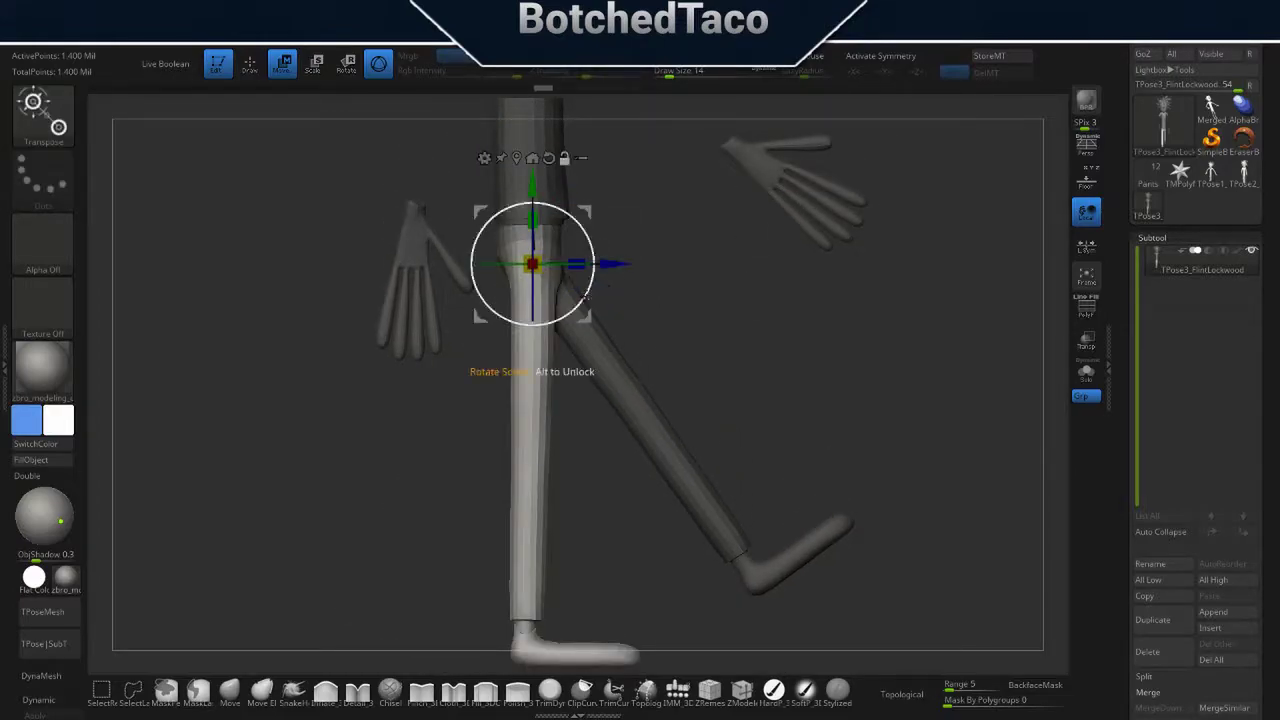
left_click_drag(585, 290, 524, 371)
key("ctrl+z")
- Swing the other leg backward at the hip to complete the stride
left_click_drag(800, 450, 740, 450)
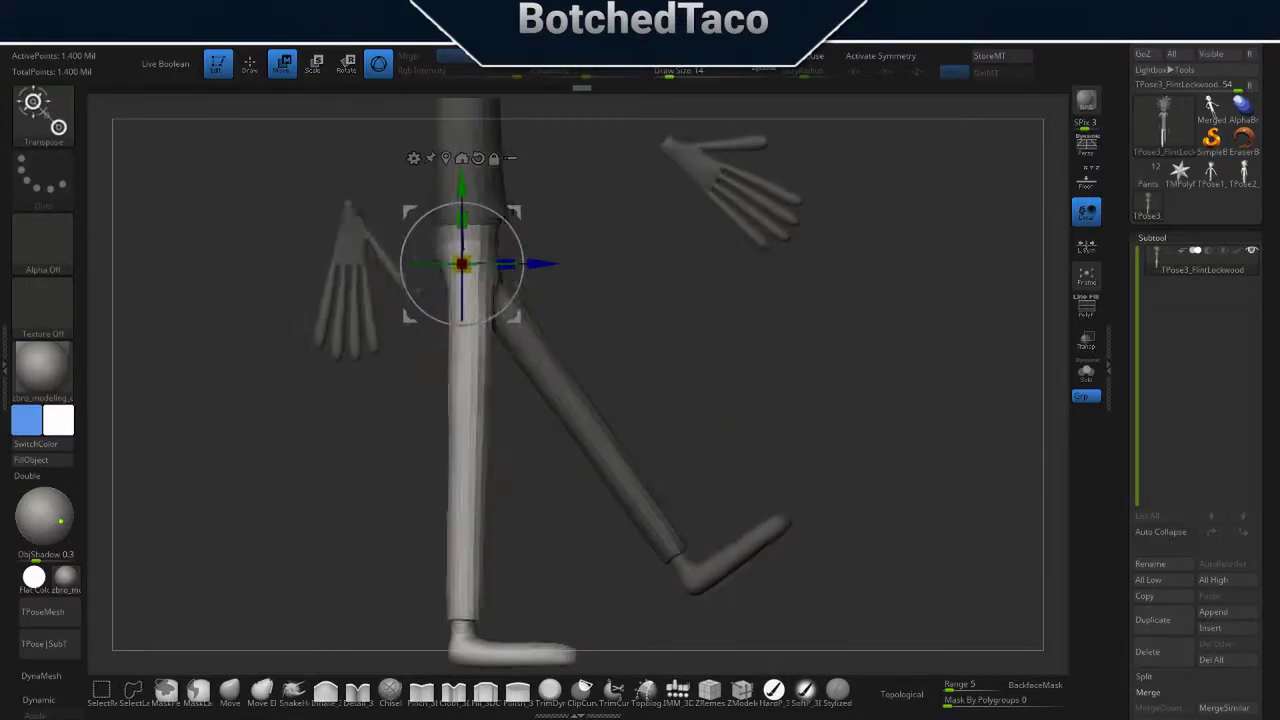
key("space")
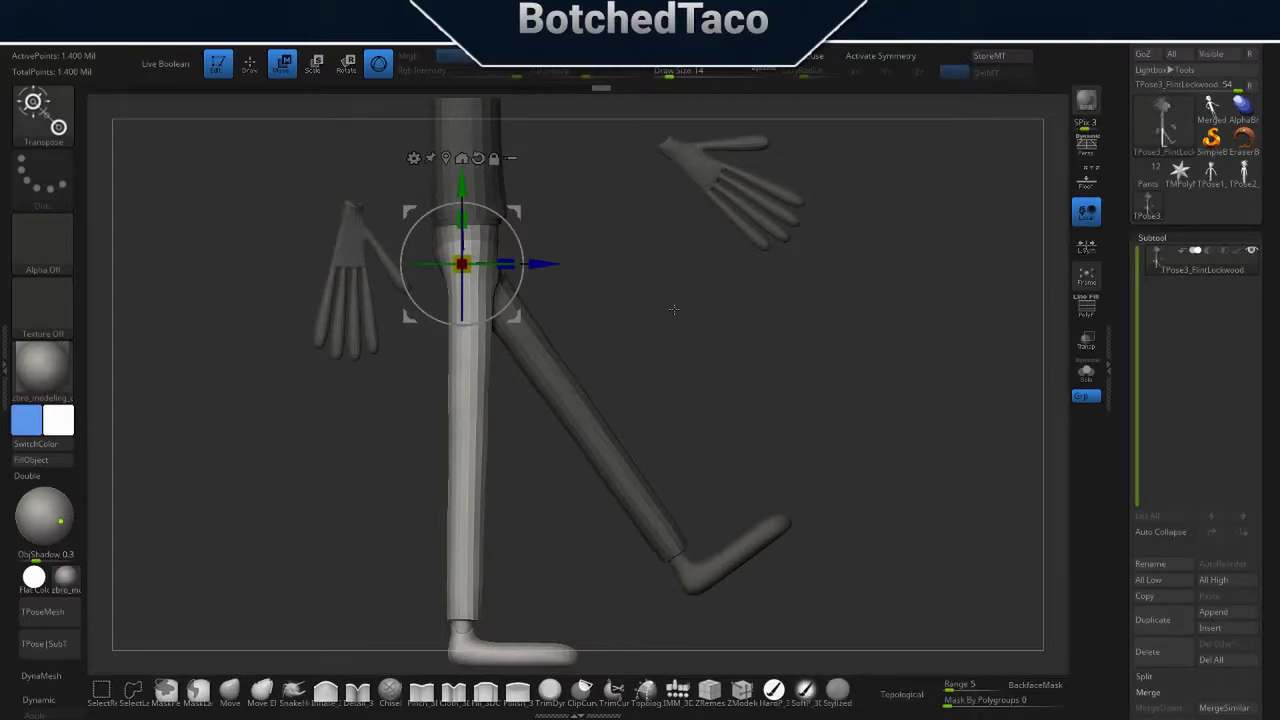
left_click_drag(538, 264, 505, 330)
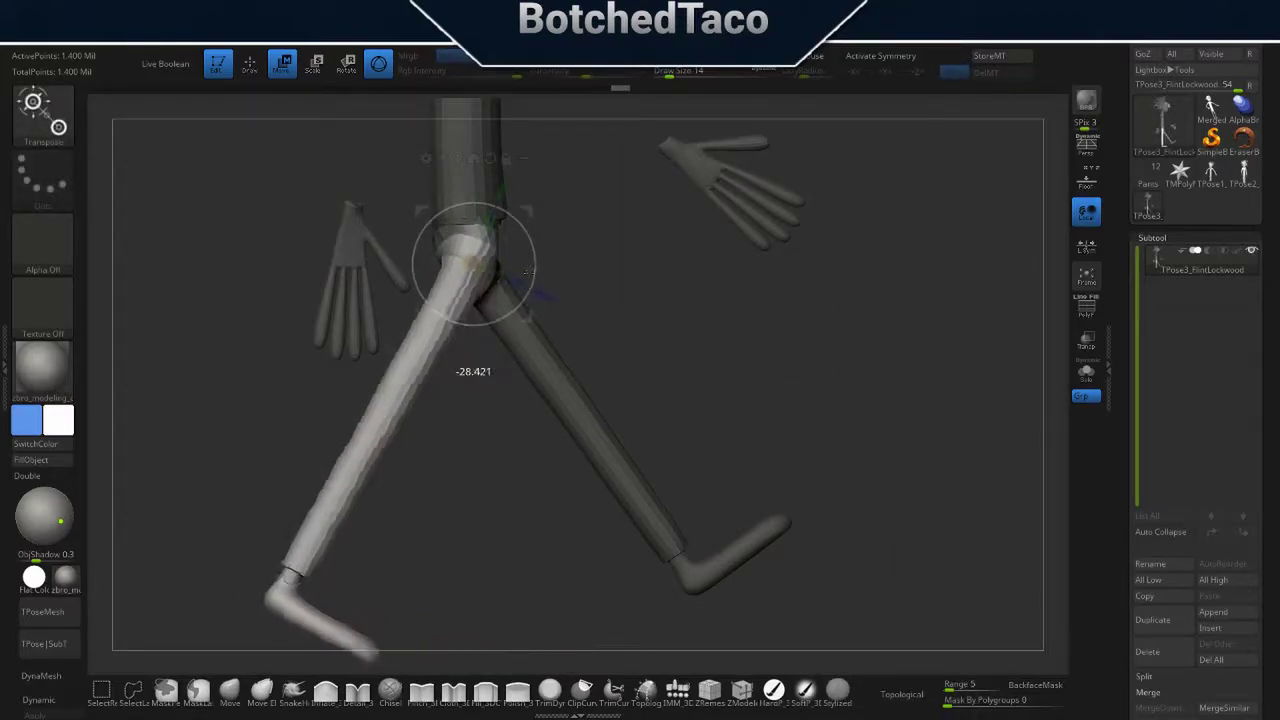
left_click_drag(850, 450, 1010, 470, "alt")
mouse_move(680, 290)
left_mouse_down()
mouse_move(670, 320)
mouse_move(690, 267)
mouse_move(826, 558)
left_mouse_up()
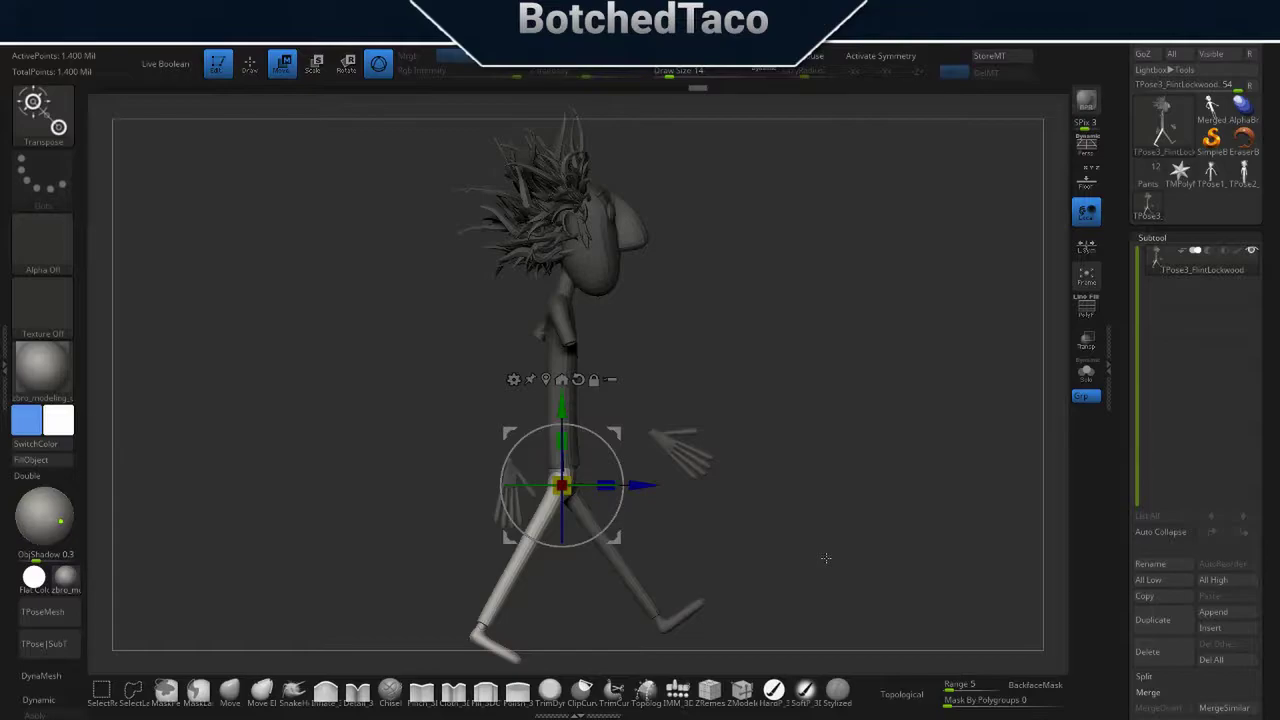
left_click_drag(840, 370, 806, 505)
key("q")
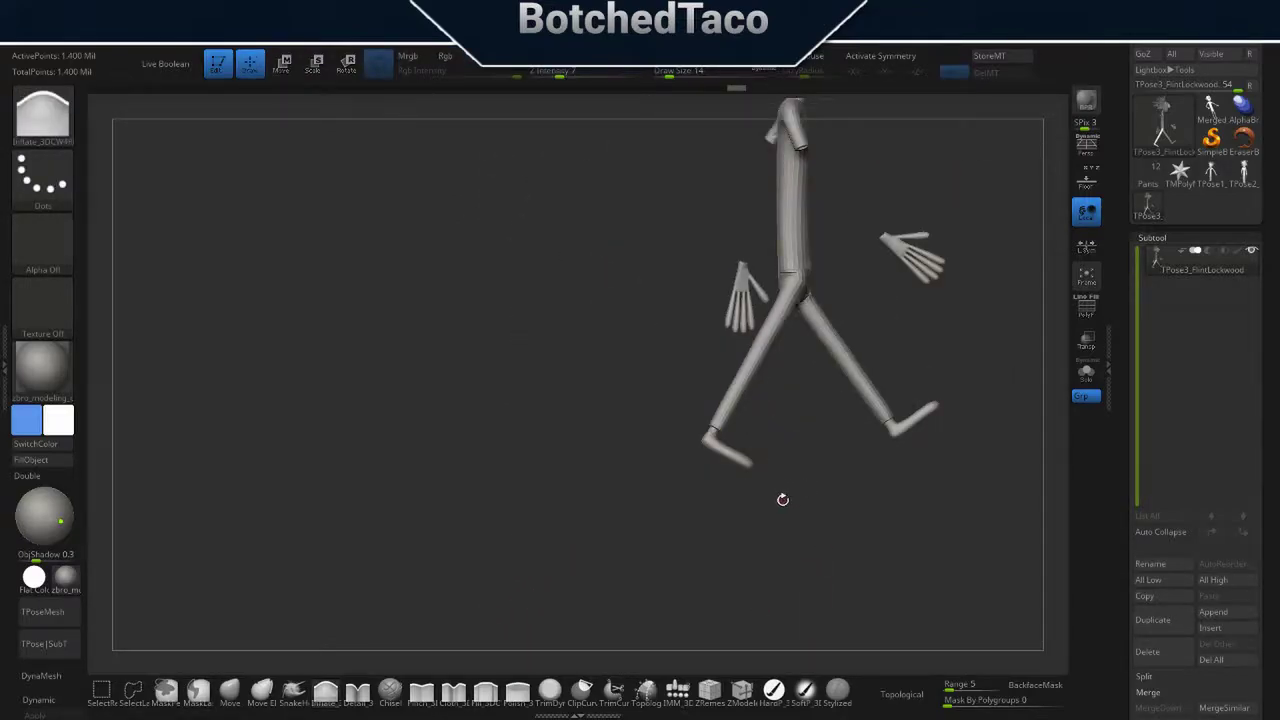
- Mask around the front foot and tilt it at the ankle
right_click_drag(776, 513, 831, 486, "ctrl")
left_click_drag(600, 400, 900, 530, "ctrl")
key("w")
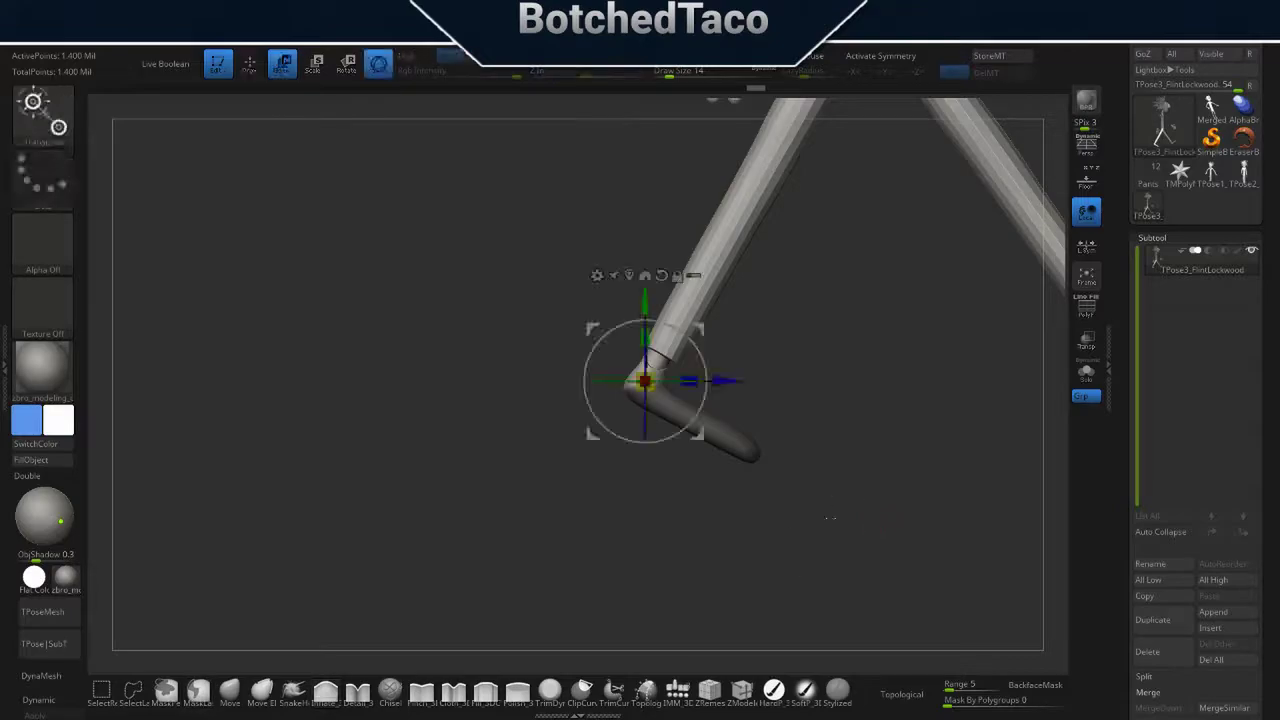
key("f")
left_click_drag(762, 496, 581, 445)
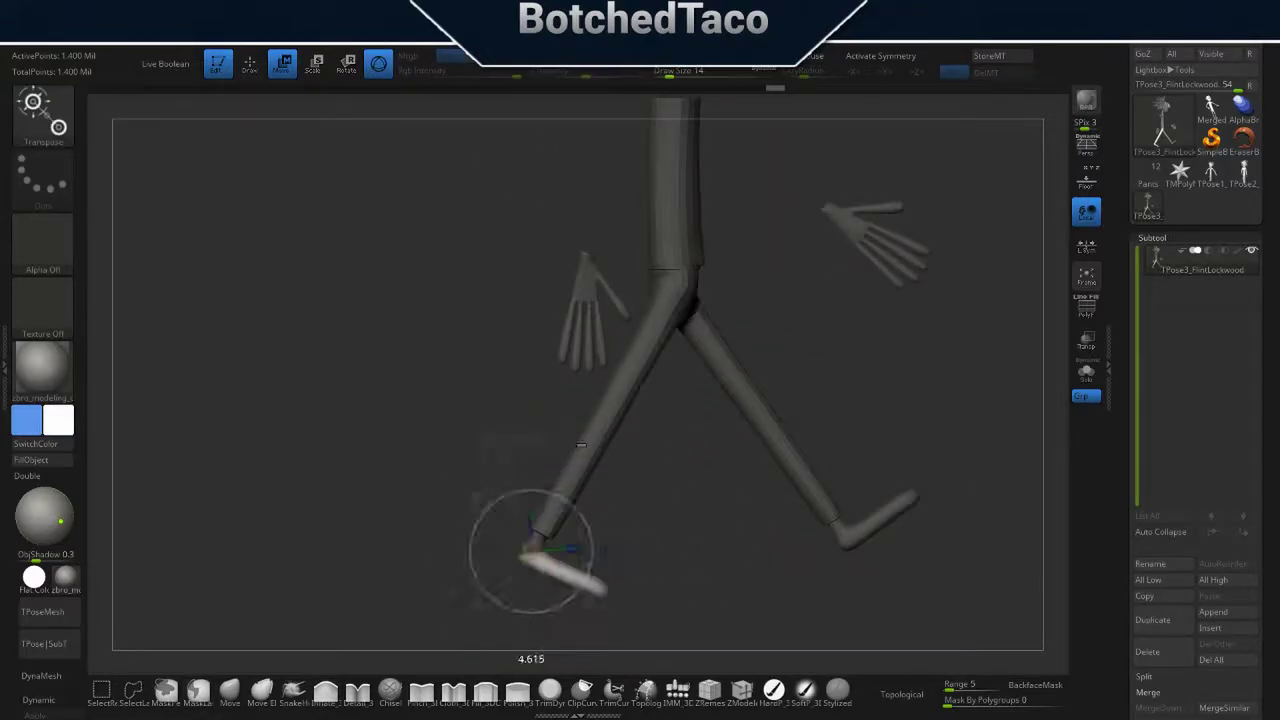
- Rework the foot masks and reangle the feet at the ankles
key("q")
left_click_drag(593, 600, 606, 553, "ctrl")
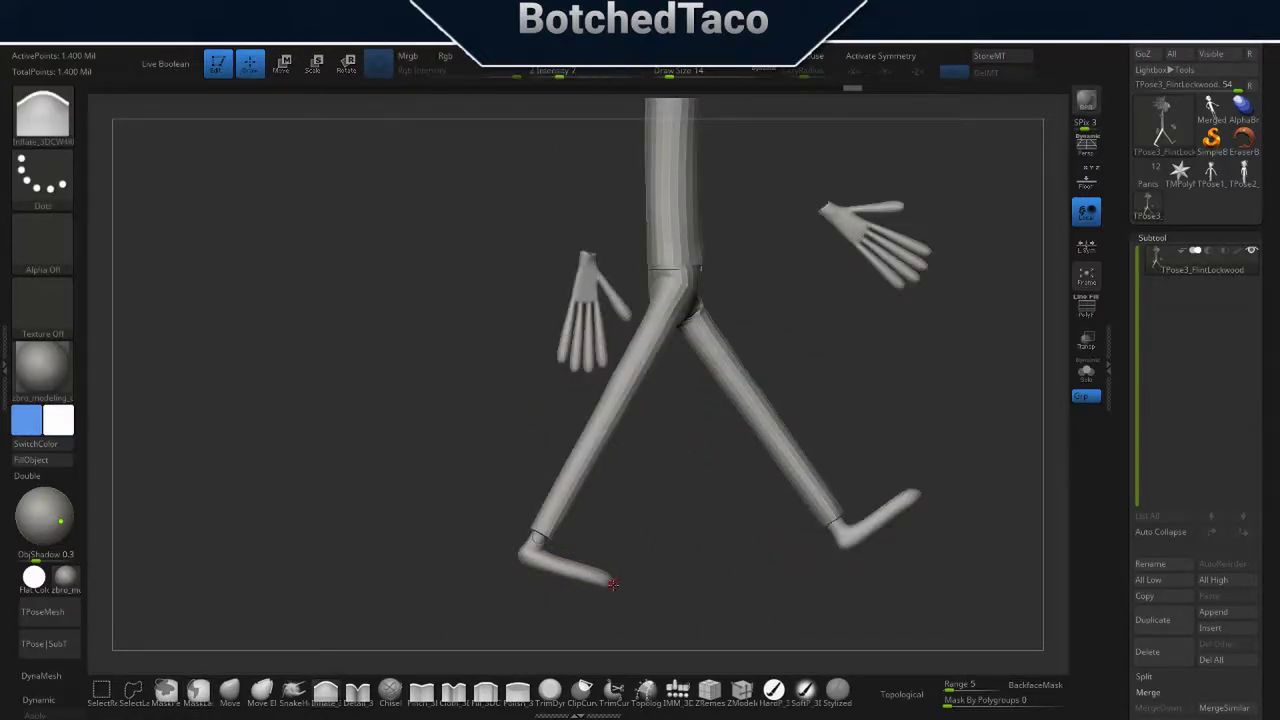
left_click(658, 598, "ctrl")
key("w")
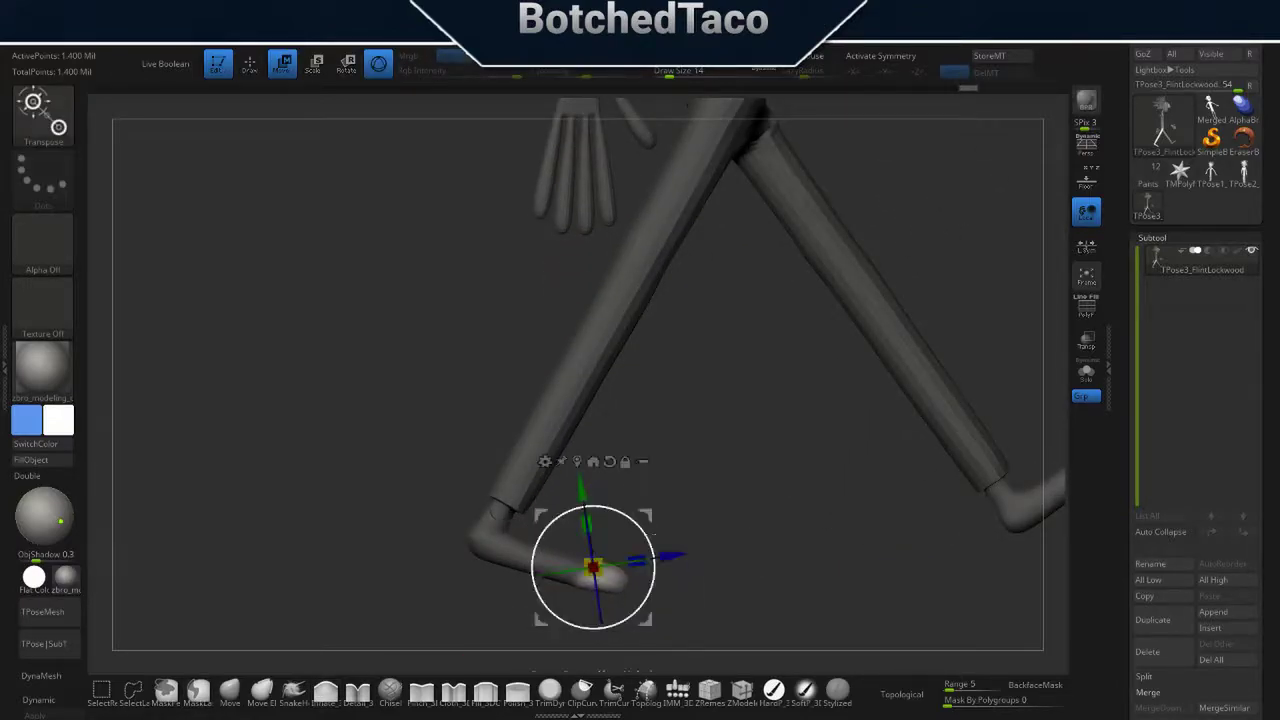
key("q")
left_click_drag(703, 575, 665, 588, "ctrl")
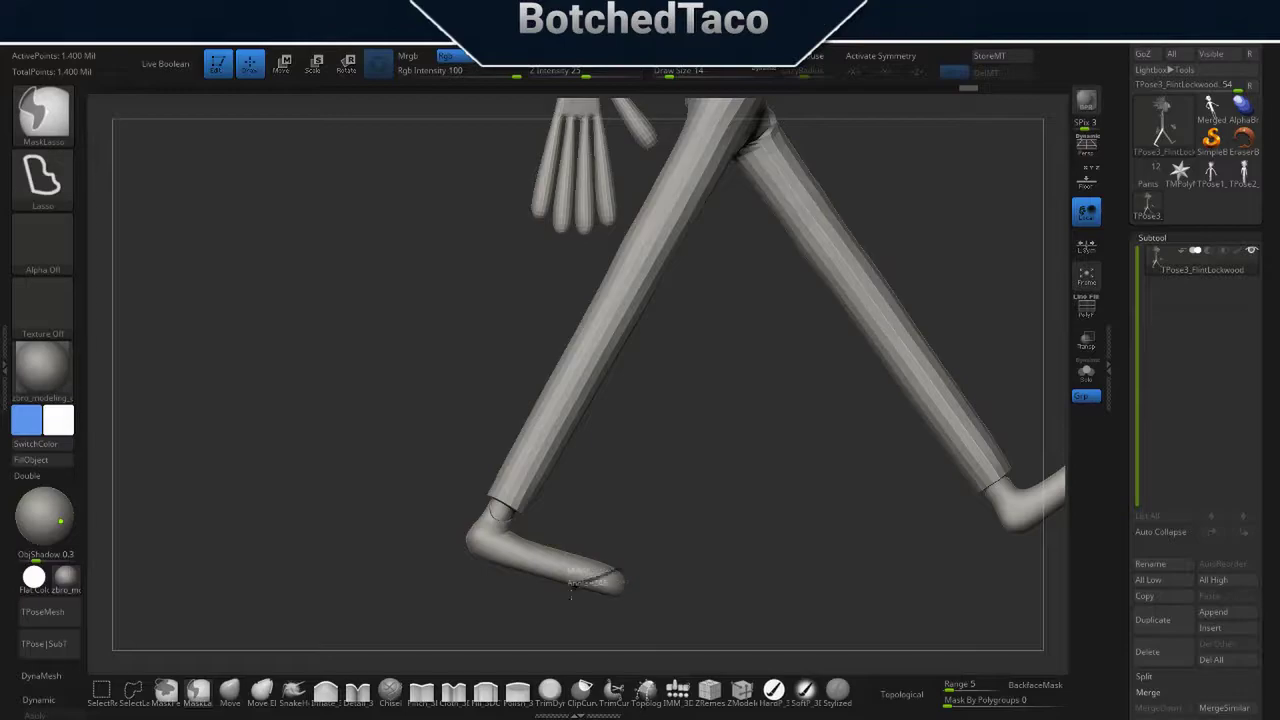
key("w")
left_click(571, 596, "ctrl")
key("q")
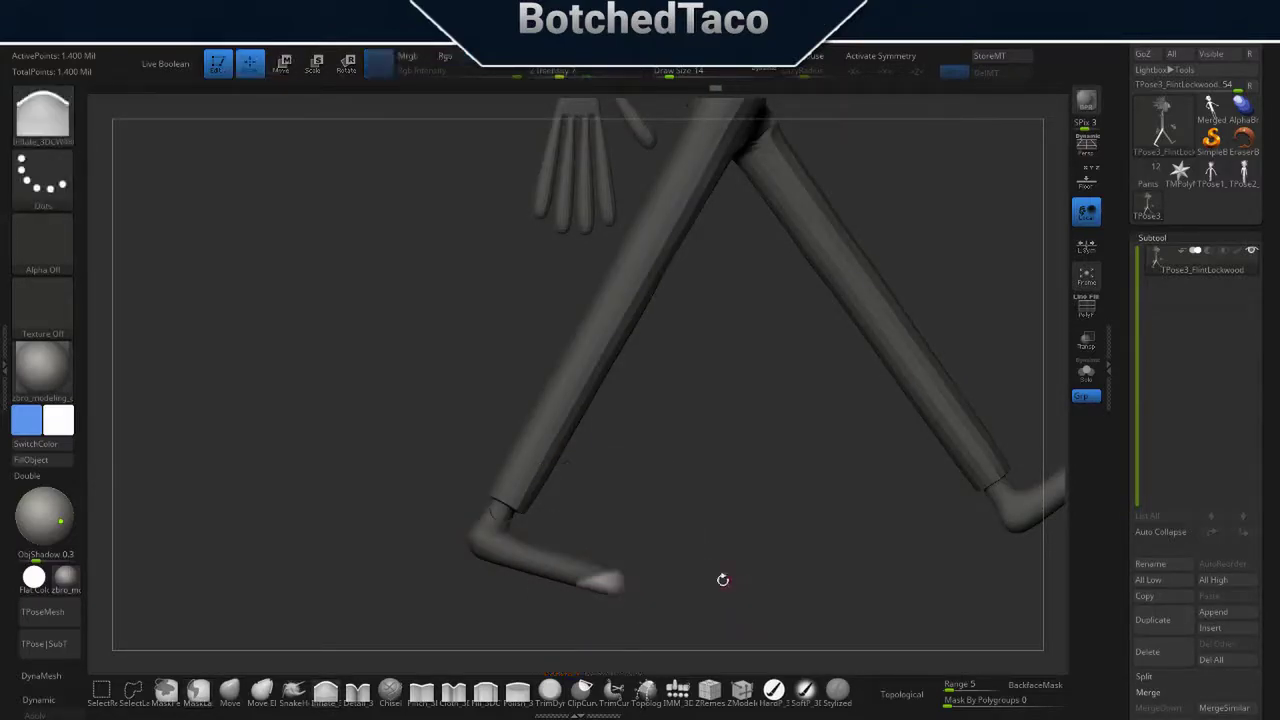
mouse_move(723, 577)
left_mouse_down("ctrl")
mouse_move(697, 517)
mouse_move(680, 570)
mouse_move(665, 521)
left_mouse_up("ctrl")
key("w")
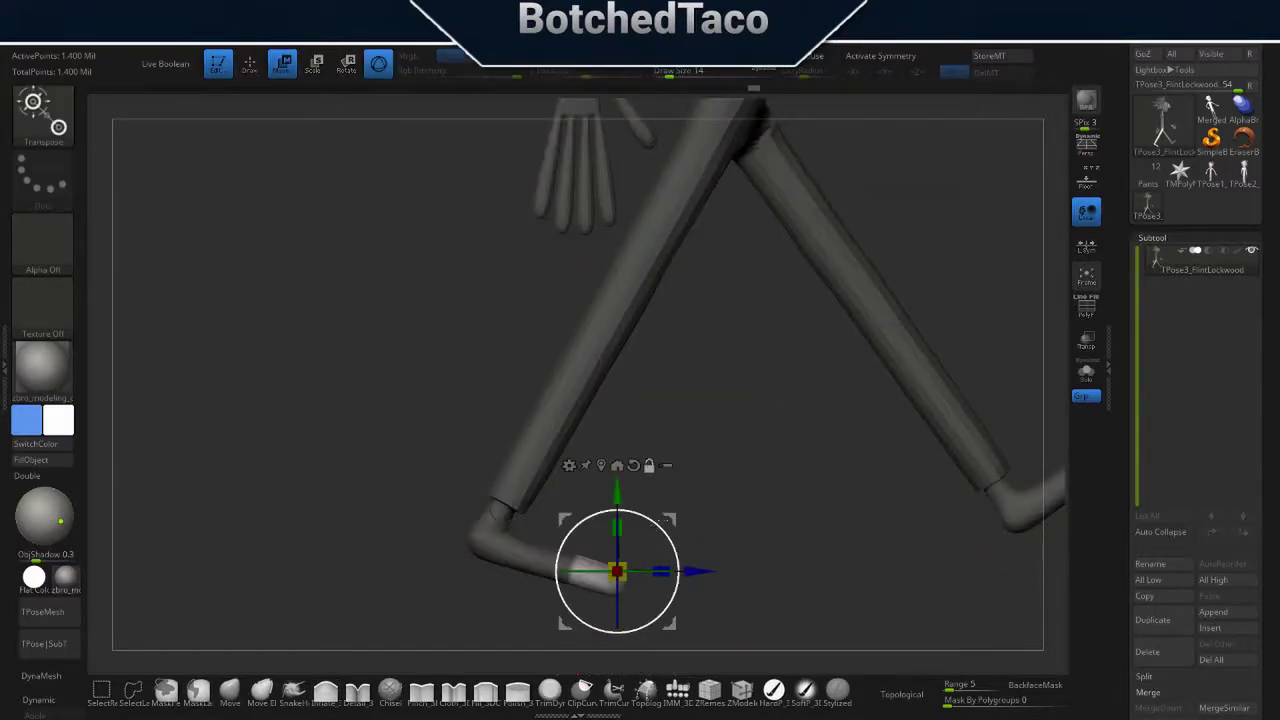
key("f")
- Mask the back shin and bend it at the knee, checking the stride from the side
key("q")
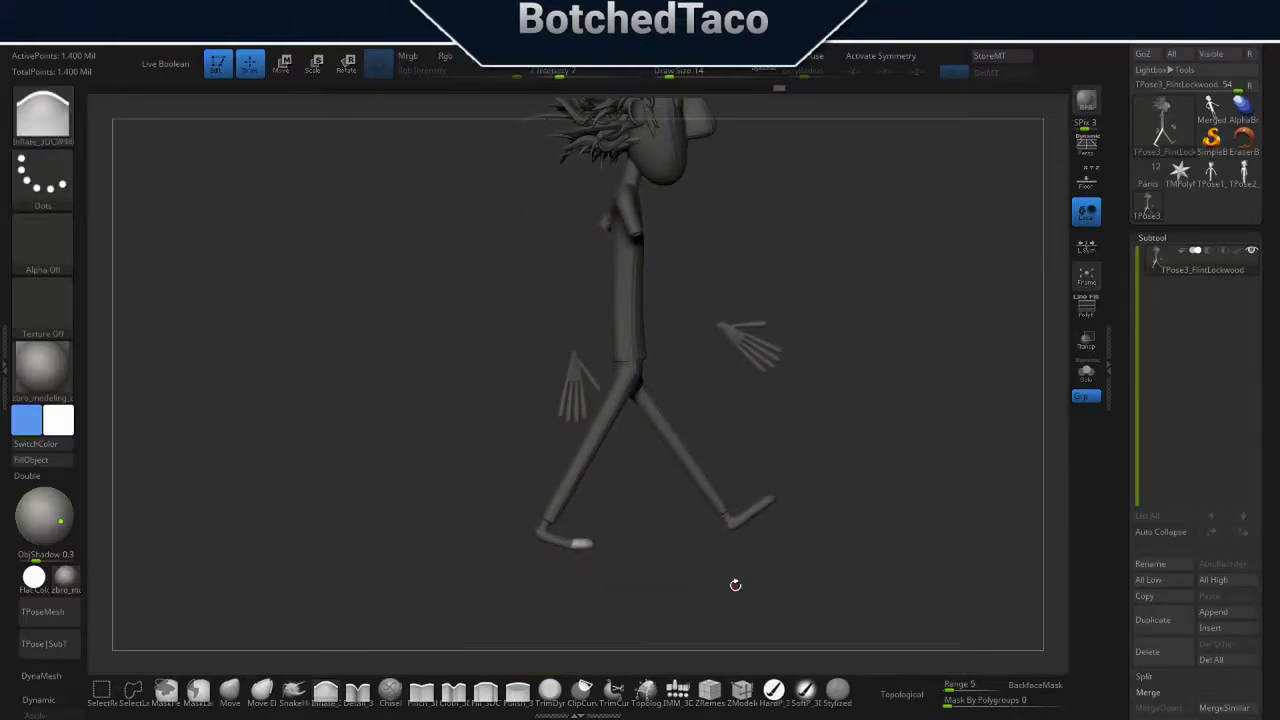
left_click_drag(735, 585, 700, 467, "ctrl")
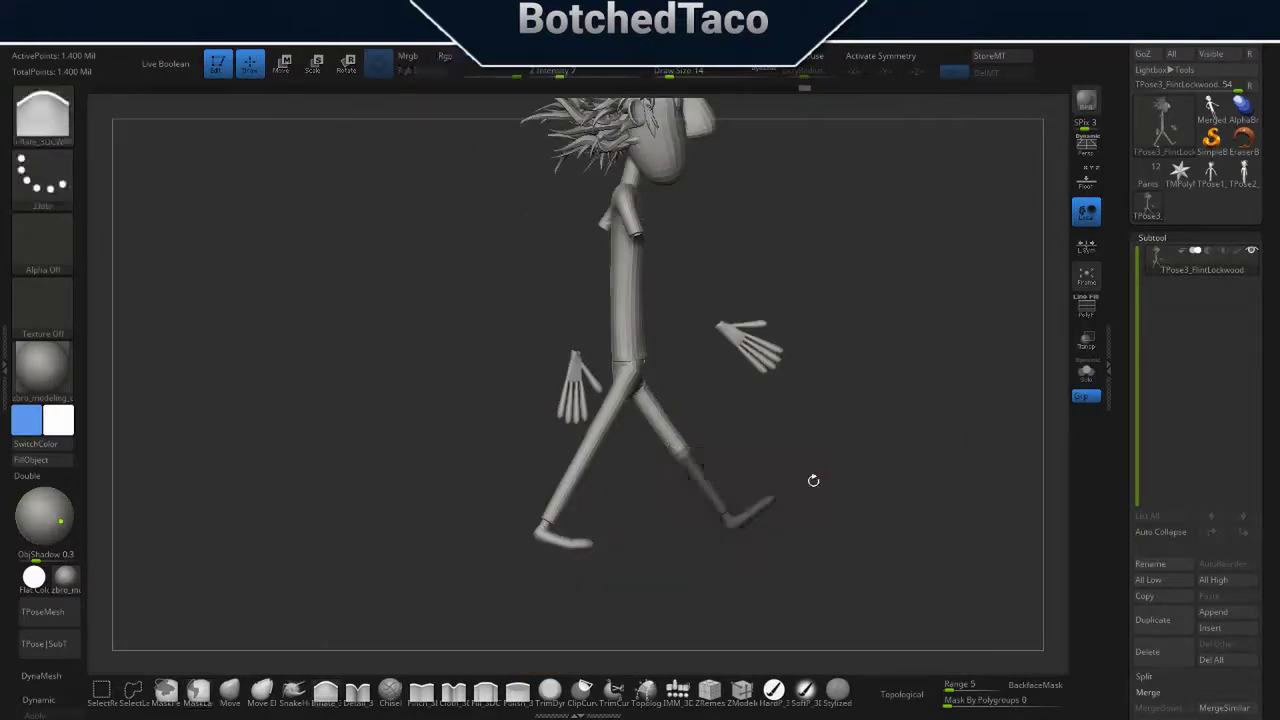
left_click(873, 481, "ctrl")
key("w")
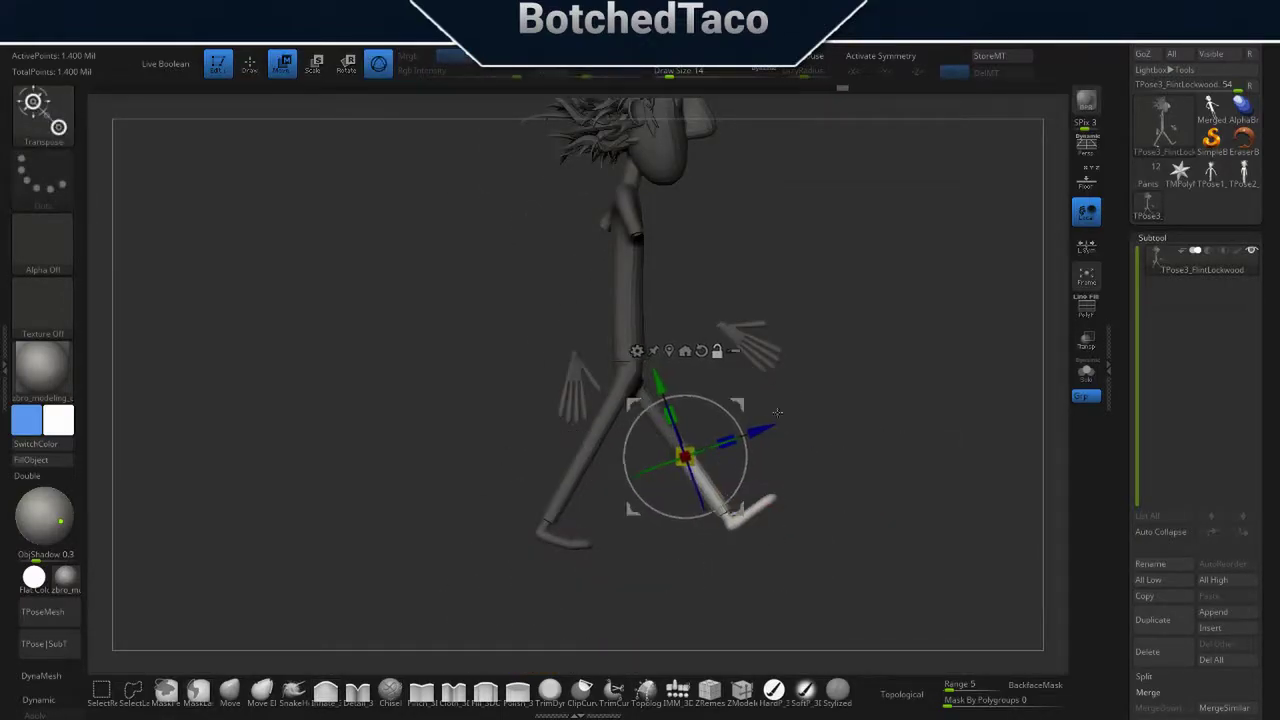
scroll(777, 412, "up", 3)
left_click_drag(730, 380, 715, 363)
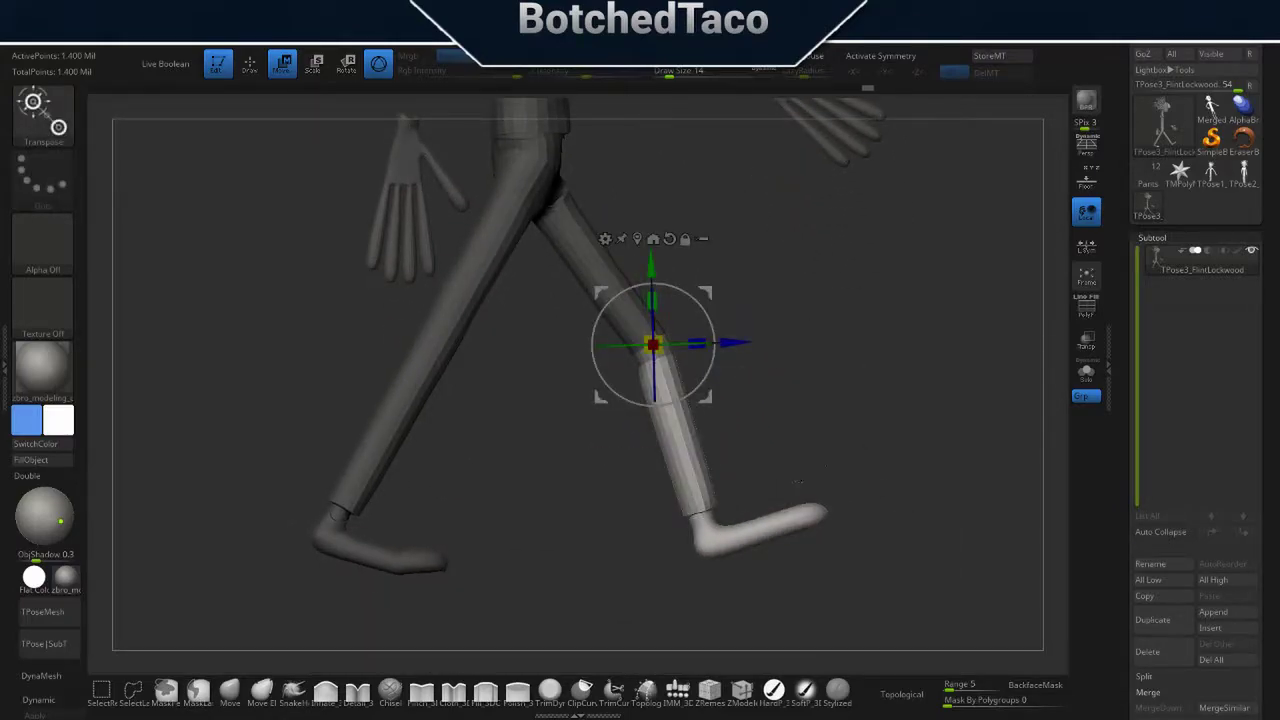
scroll(798, 483, "down", 3)
key("q")
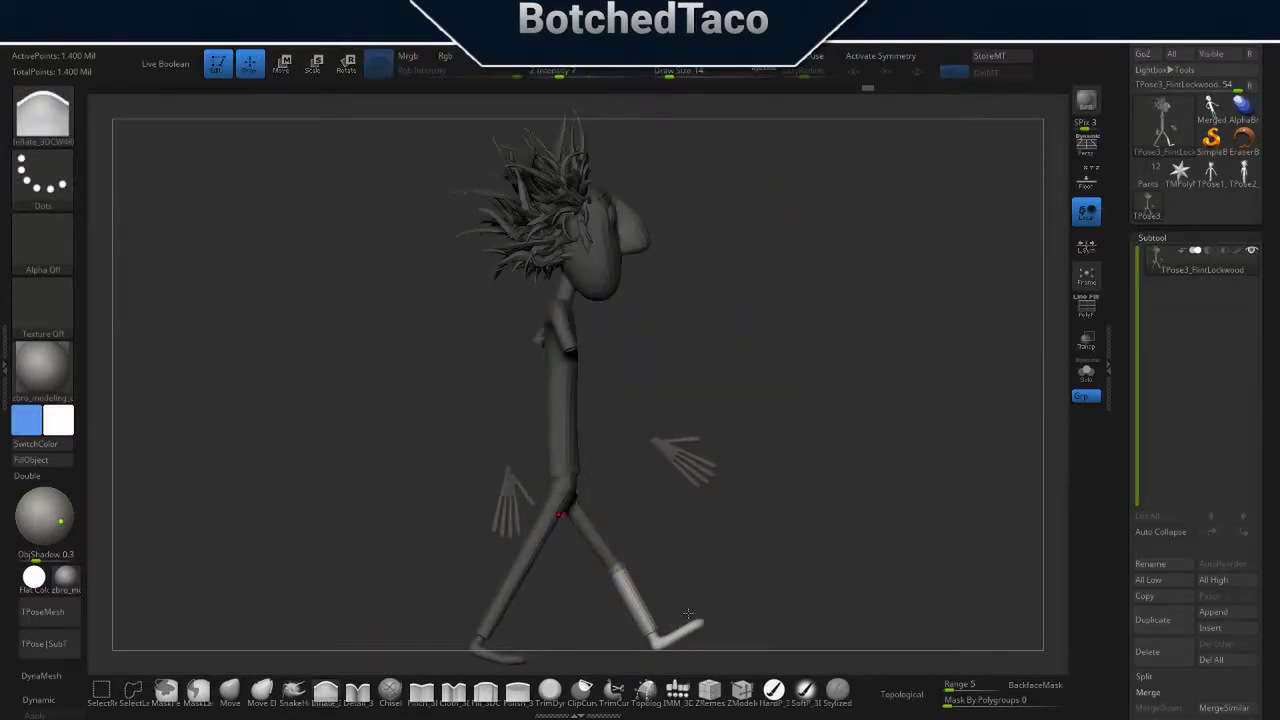
mouse_move(700, 560)
left_mouse_down()
mouse_move(854, 494)
mouse_move(819, 509)
left_mouse_up()
- Save the posed project and transfer the walking stride onto the full coloured character
key("ctrl+s")
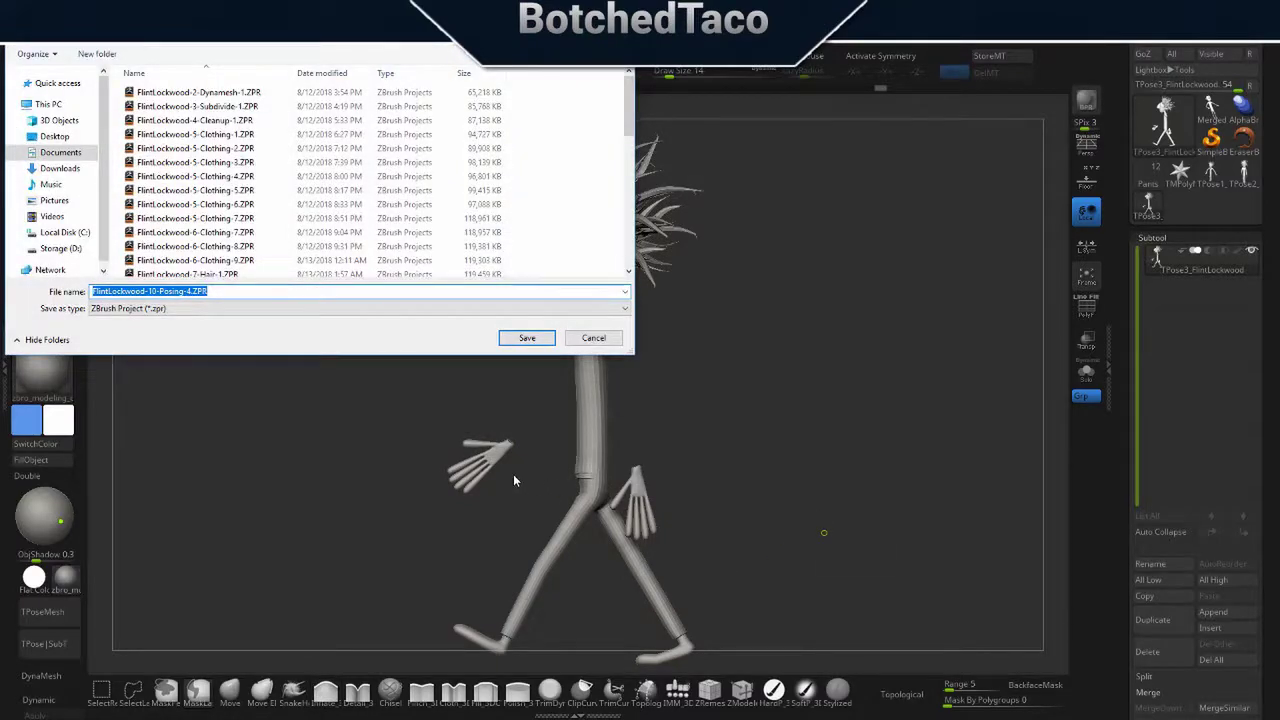
key("Return")
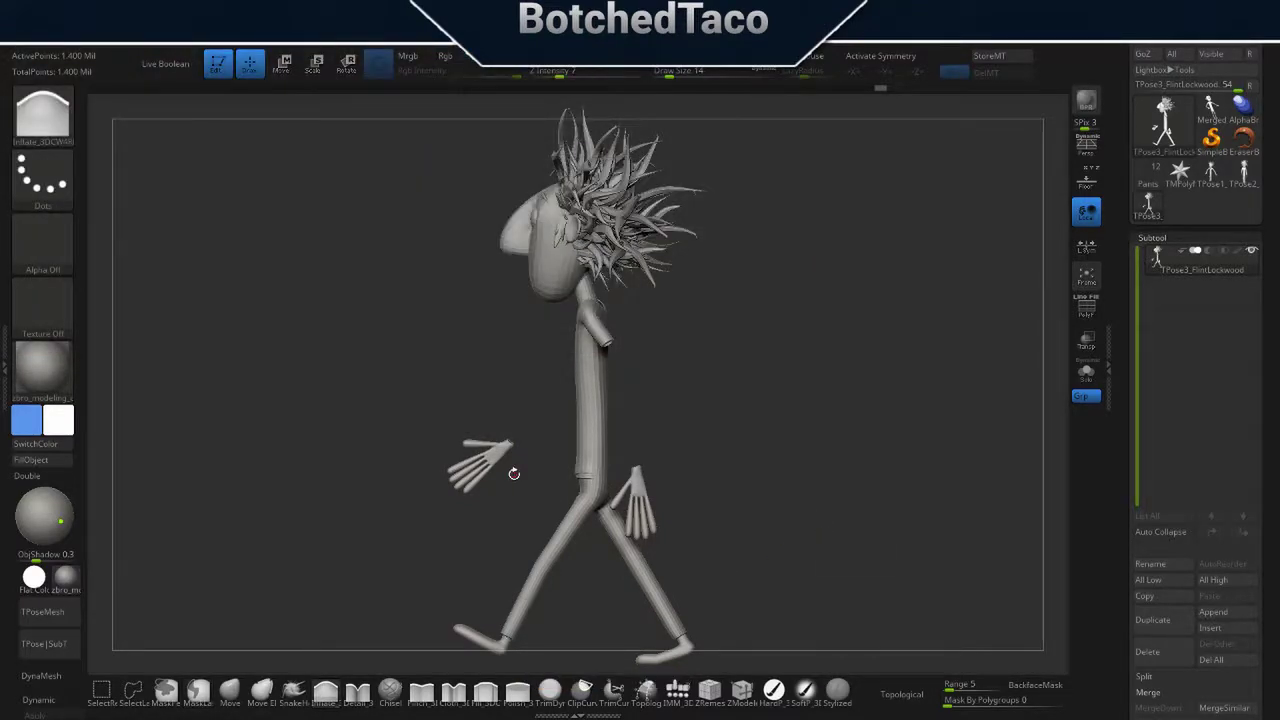
left_click(60, 650)
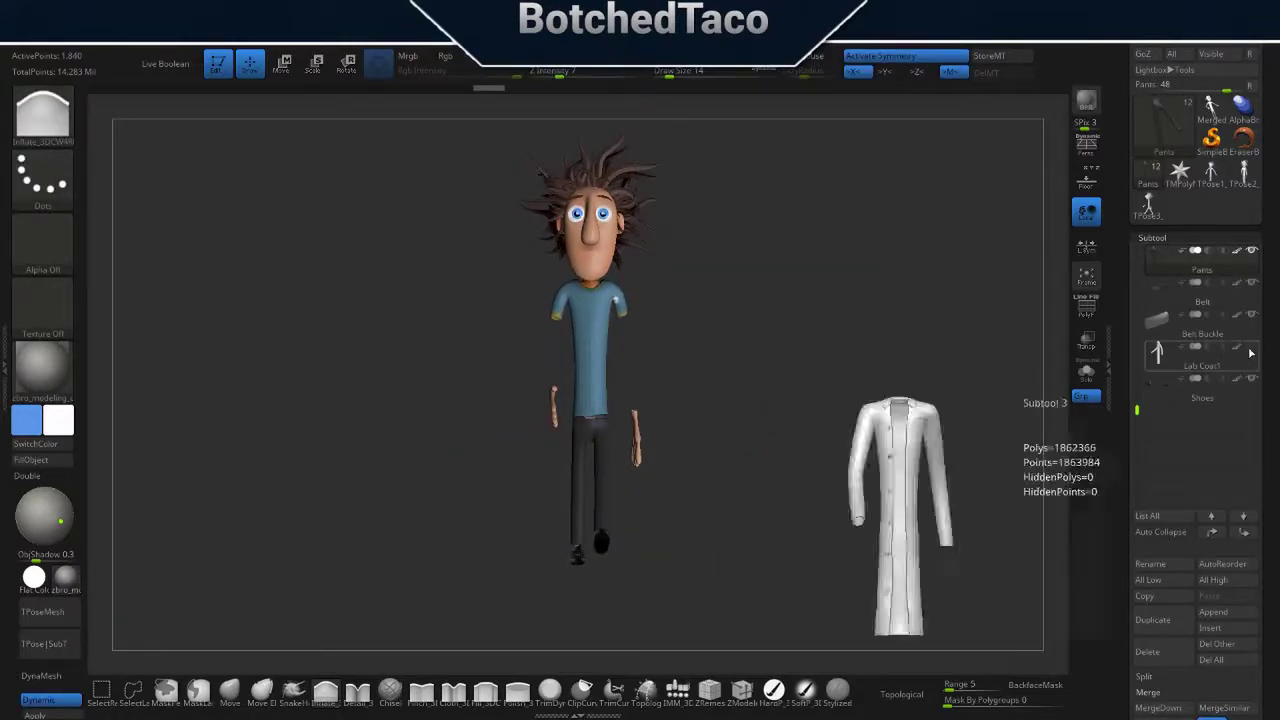
- Toggle the lab coat's visibility, then browse into the Flint Lockwood folder to save
left_click(1249, 348)
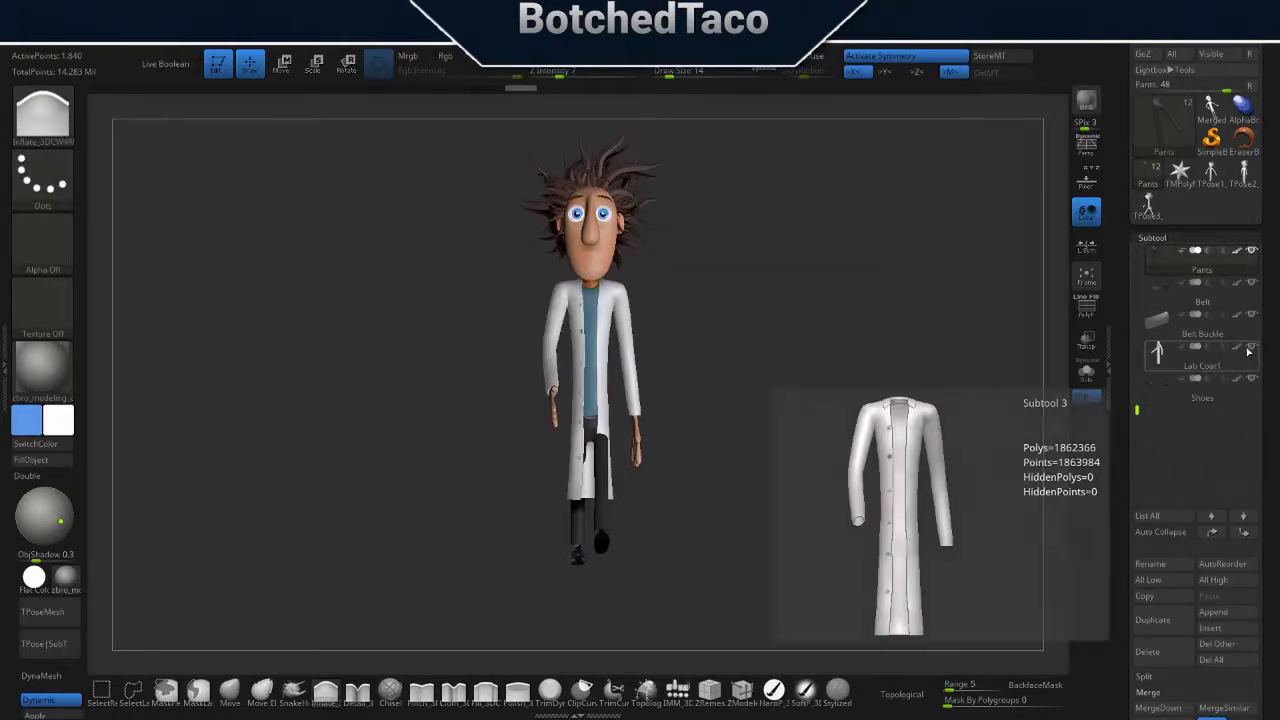
left_click(1249, 348)
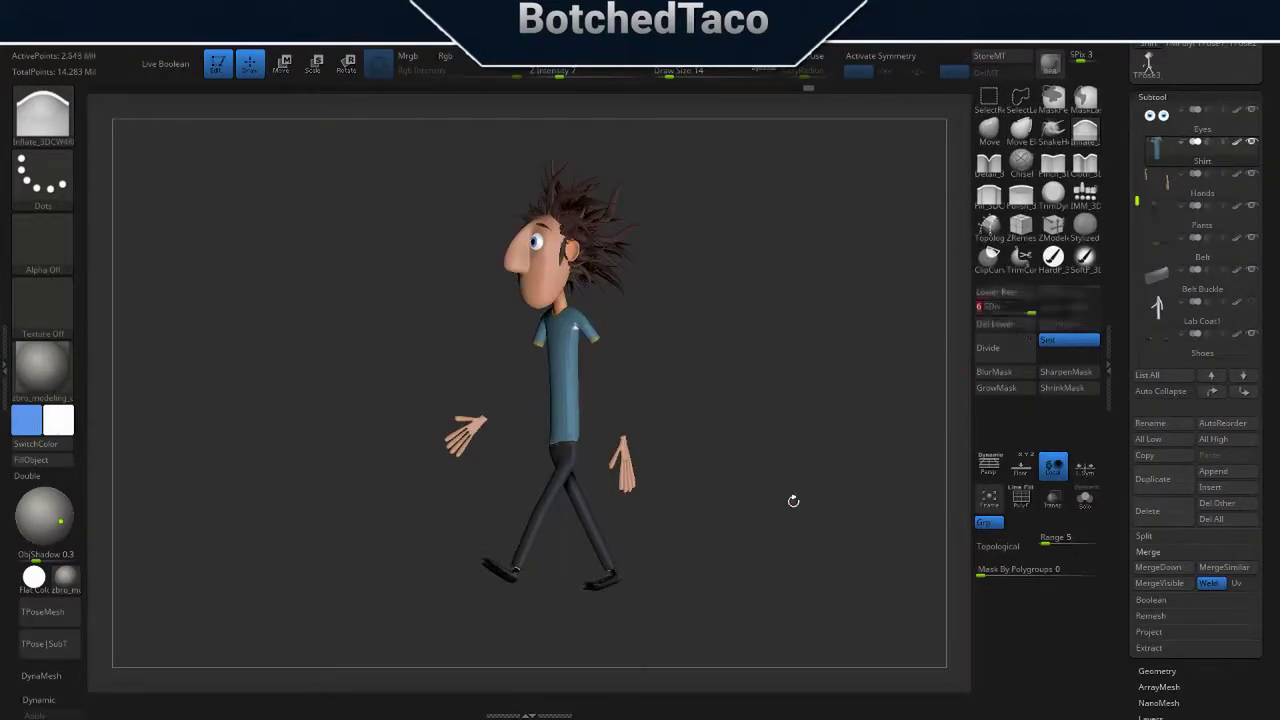
left_click_drag(793, 500, 729, 466)
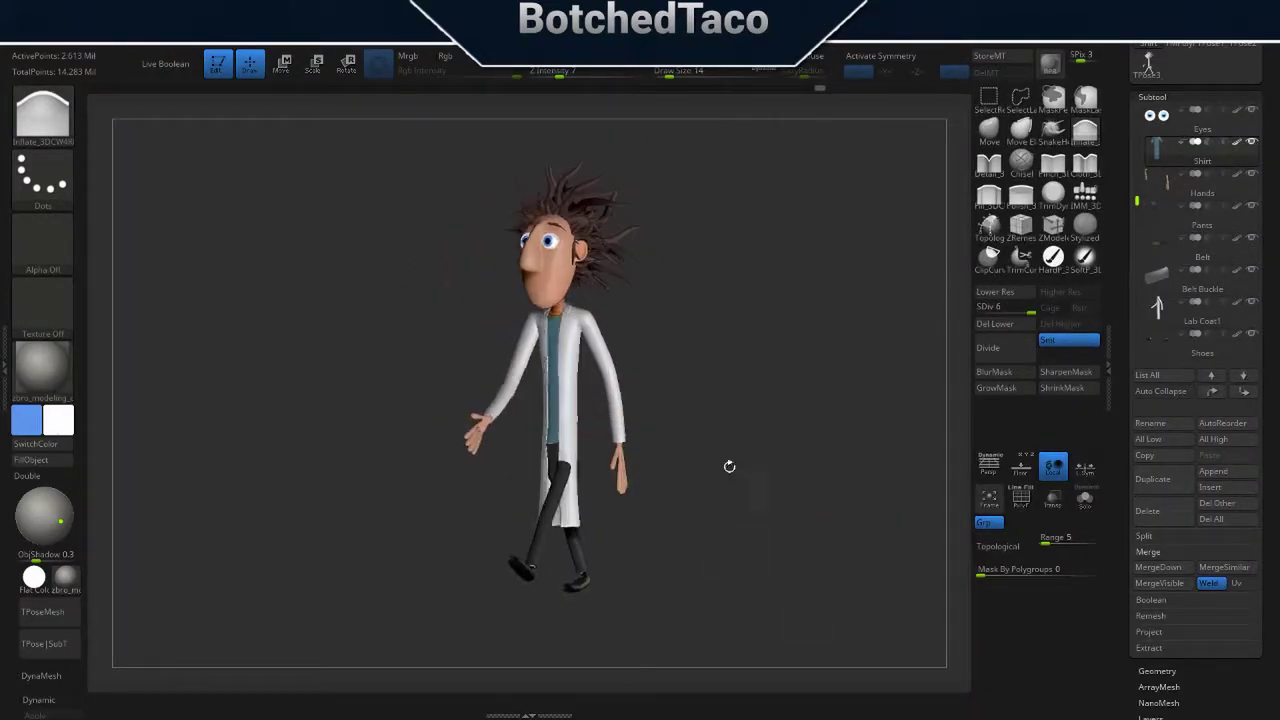
key("ctrl+o")
scroll(172, 208, "down", 3)
scroll(172, 208, "down", 2)
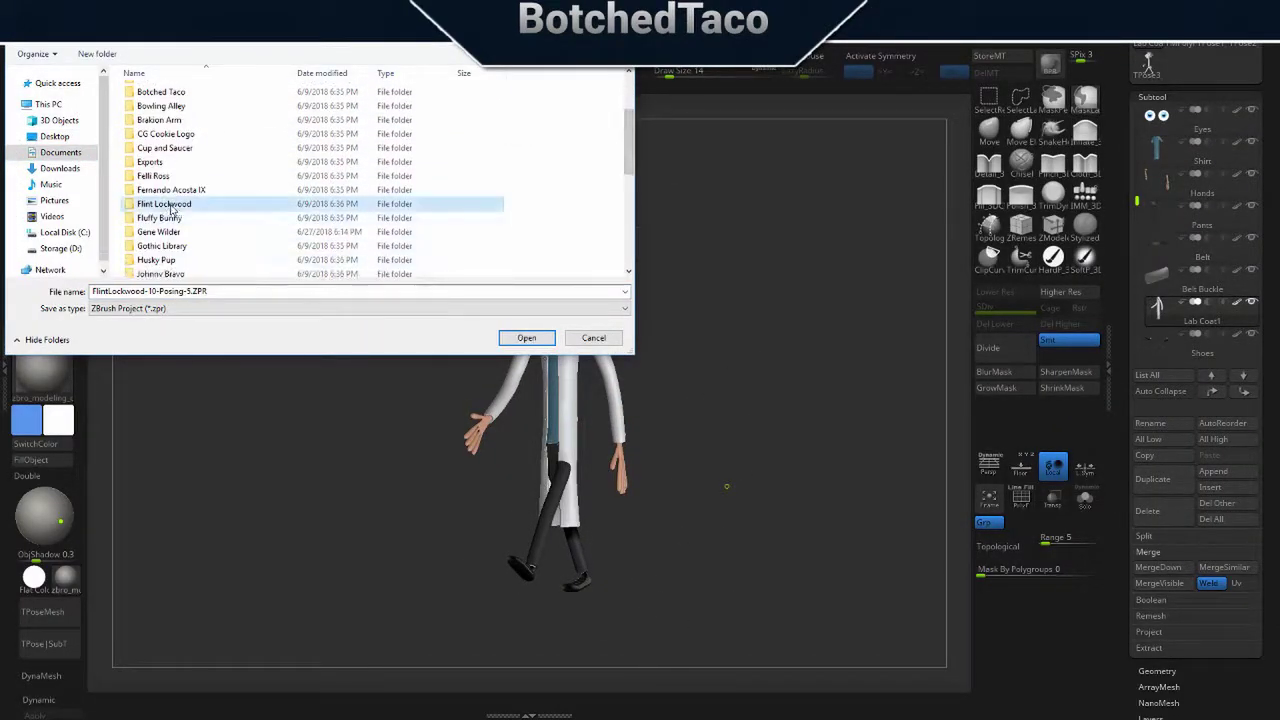
double_click(165, 204)
- Confirm saving FlintLockwood-10-Posing-5.ZPR and turn the character to a side profile
key("Return")
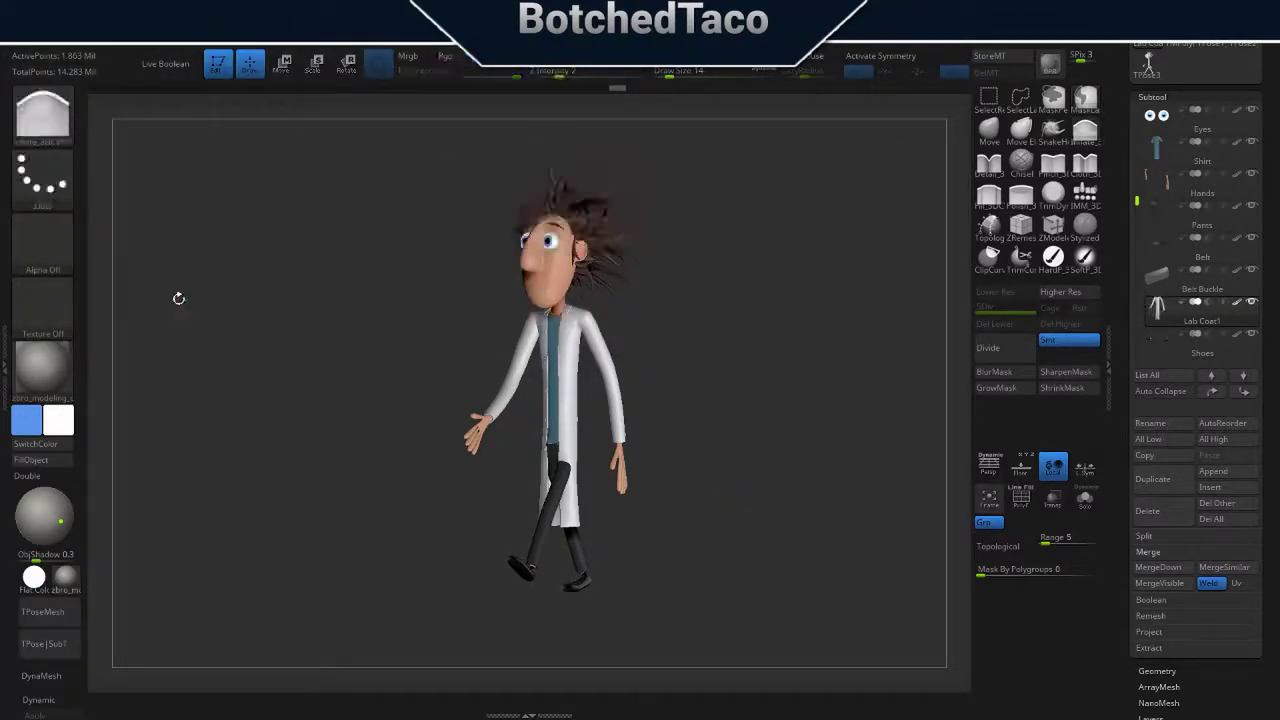
mouse_move(177, 294)
left_mouse_down()
mouse_move(686, 514)
mouse_move(682, 587)
left_mouse_up()
right_click_drag(745, 470, 756, 397, "ctrl")
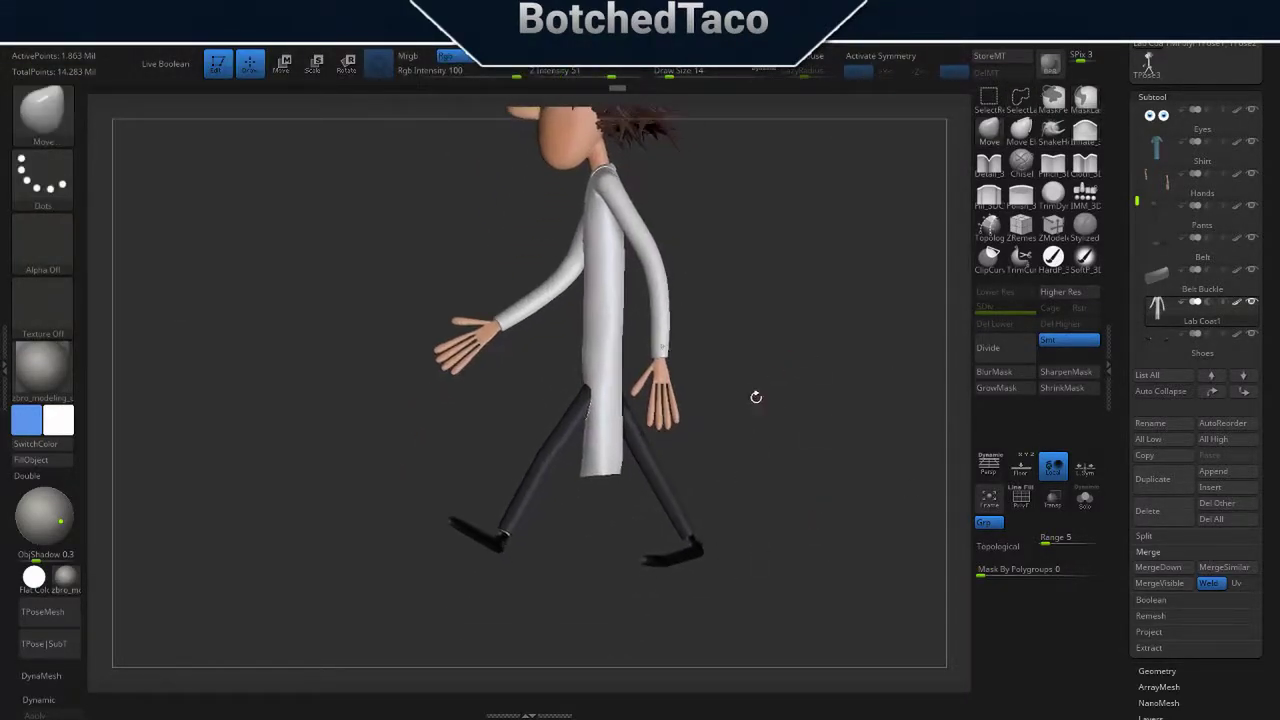
mouse_move(720, 489)
left_mouse_down()
mouse_move(735, 489)
mouse_move(700, 470)
mouse_move(800, 477)
left_mouse_up()
key("w")
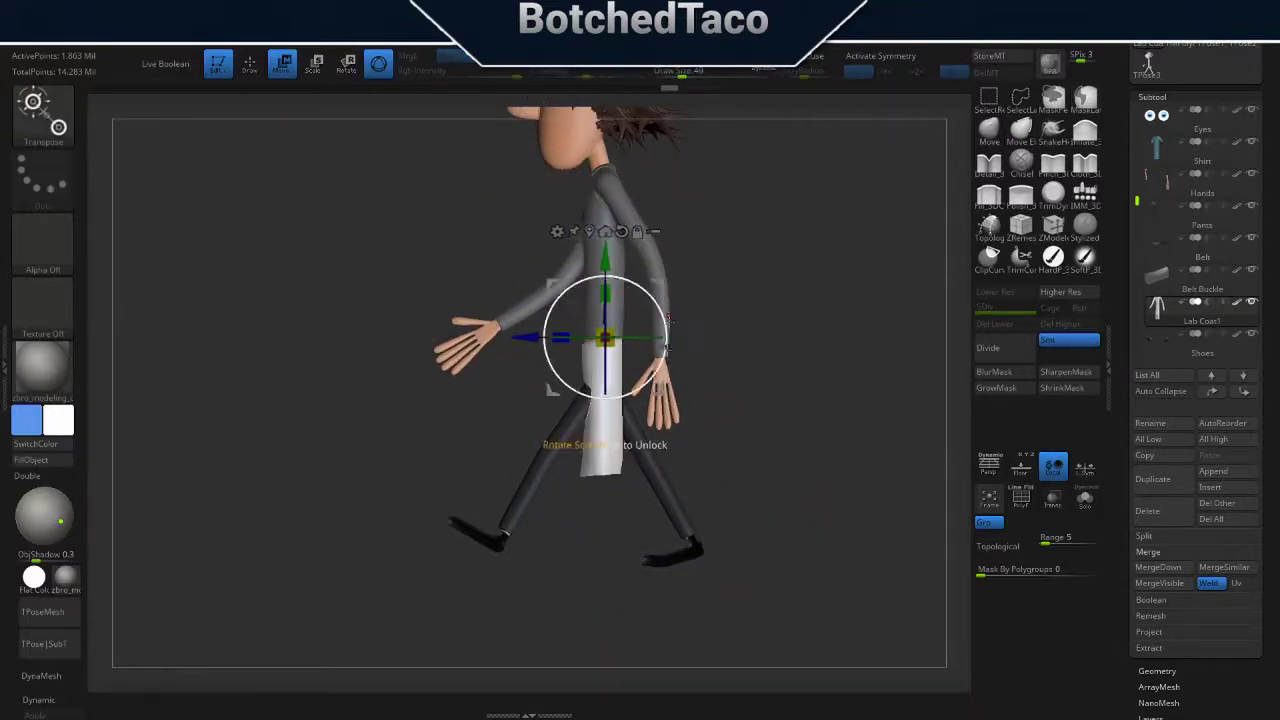
mouse_move(670, 320)
left_mouse_down()
mouse_move(791, 346)
mouse_move(908, 349)
mouse_move(837, 327)
mouse_move(720, 330)
left_mouse_up()
- Solo the Lab Coat1 subtool and bring up the Transpose gizmo on it from several angles
left_click(1085, 497)
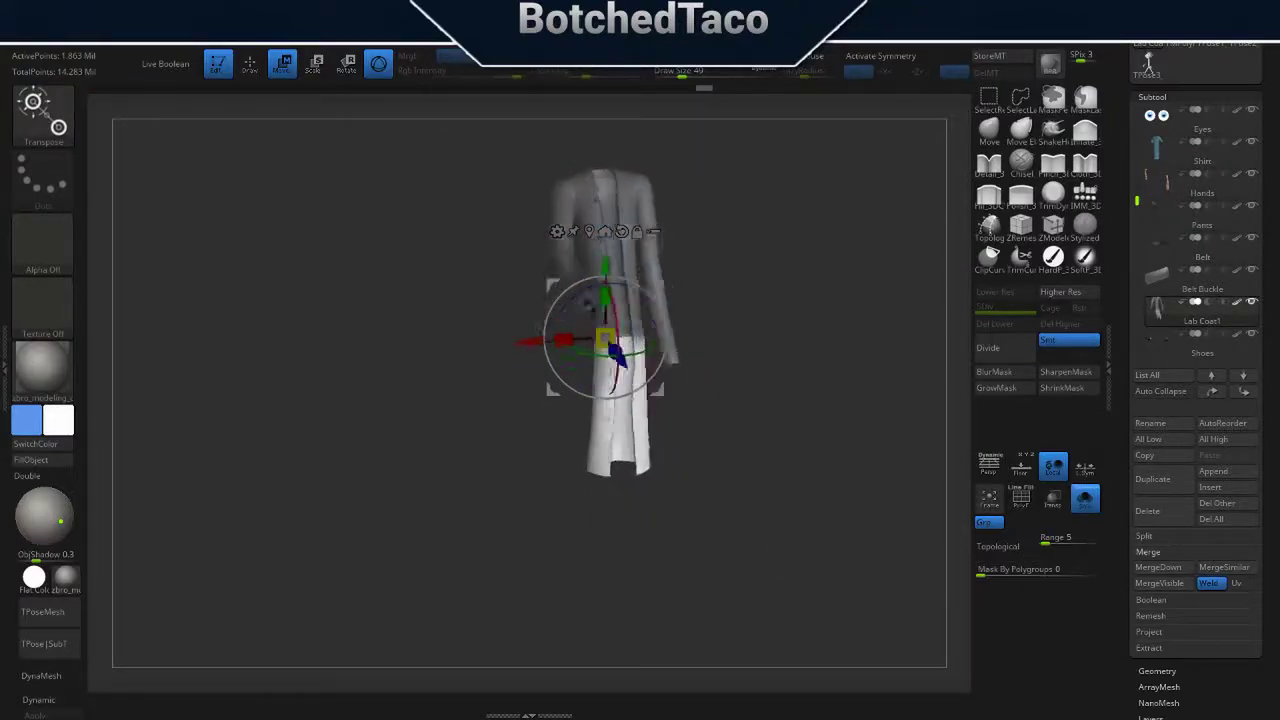
left_click_drag(729, 393, 740, 597)
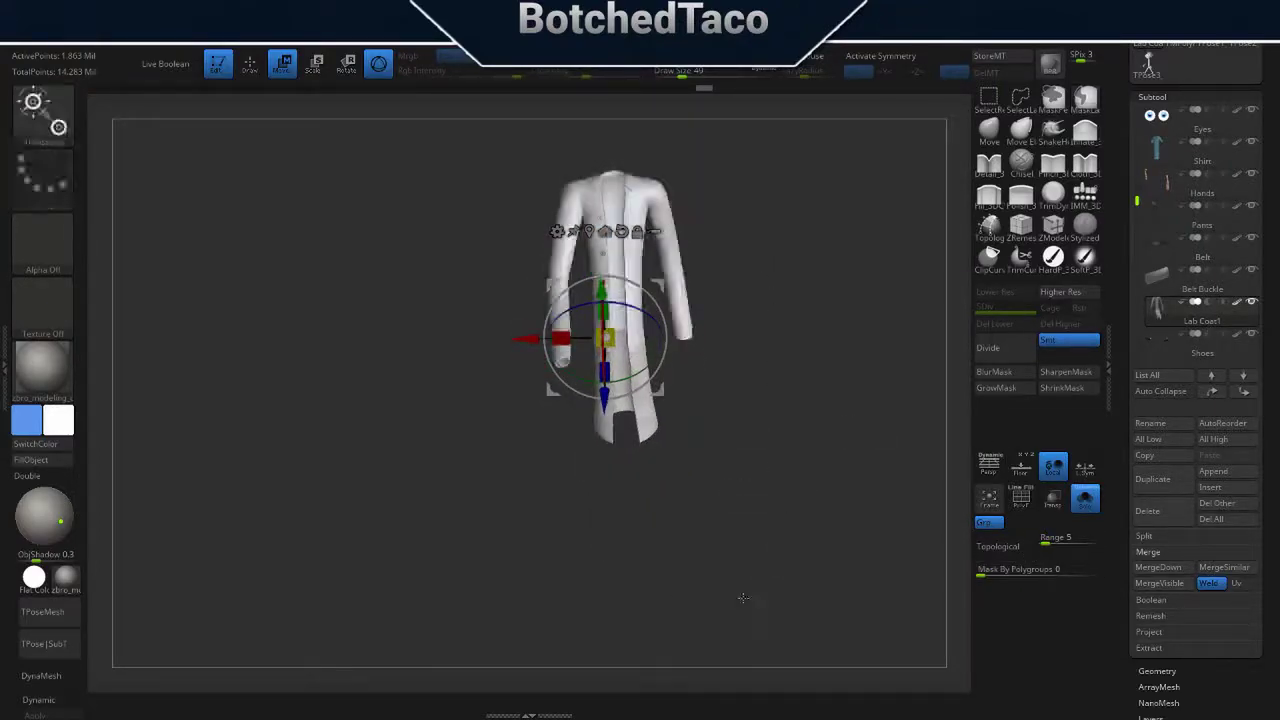
key("q")
mouse_move(640, 646)
left_mouse_down()
mouse_move(784, 325)
mouse_move(720, 251)
mouse_move(866, 318)
mouse_move(732, 359)
mouse_move(823, 297)
mouse_move(790, 310)
mouse_move(770, 373)
mouse_move(686, 405)
mouse_move(851, 394)
mouse_move(911, 206)
mouse_move(686, 429)
mouse_move(846, 471)
mouse_move(870, 448)
mouse_move(640, 470)
mouse_move(760, 430)
mouse_move(914, 327)
mouse_move(620, 198)
mouse_move(760, 380)
mouse_move(640, 250)
left_mouse_up()
key("w")
key("q")
key("w")
mouse_move(700, 300)
left_mouse_down()
mouse_move(820, 237)
mouse_move(760, 300)
mouse_move(818, 232)
mouse_move(762, 436)
left_mouse_up()
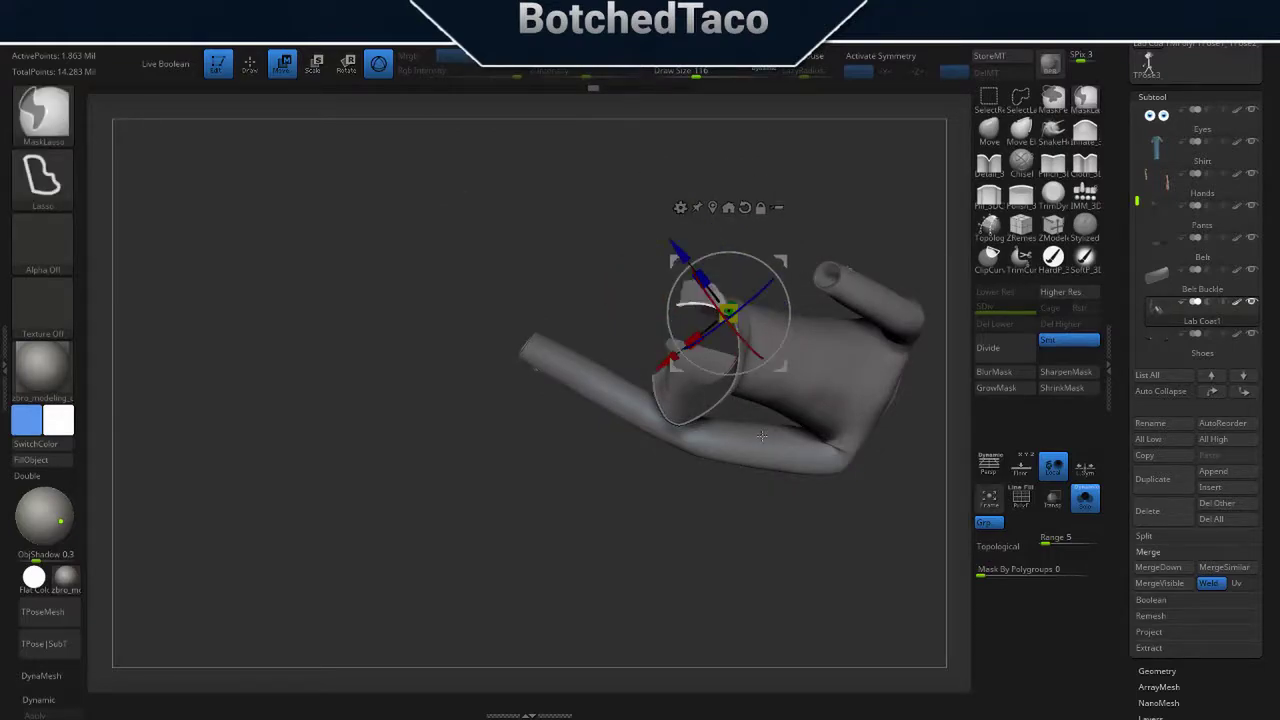
- Transpose the masked lower coat section, checking the coat end from several angles
key("q")
left_click_drag(762, 436, 800, 276)
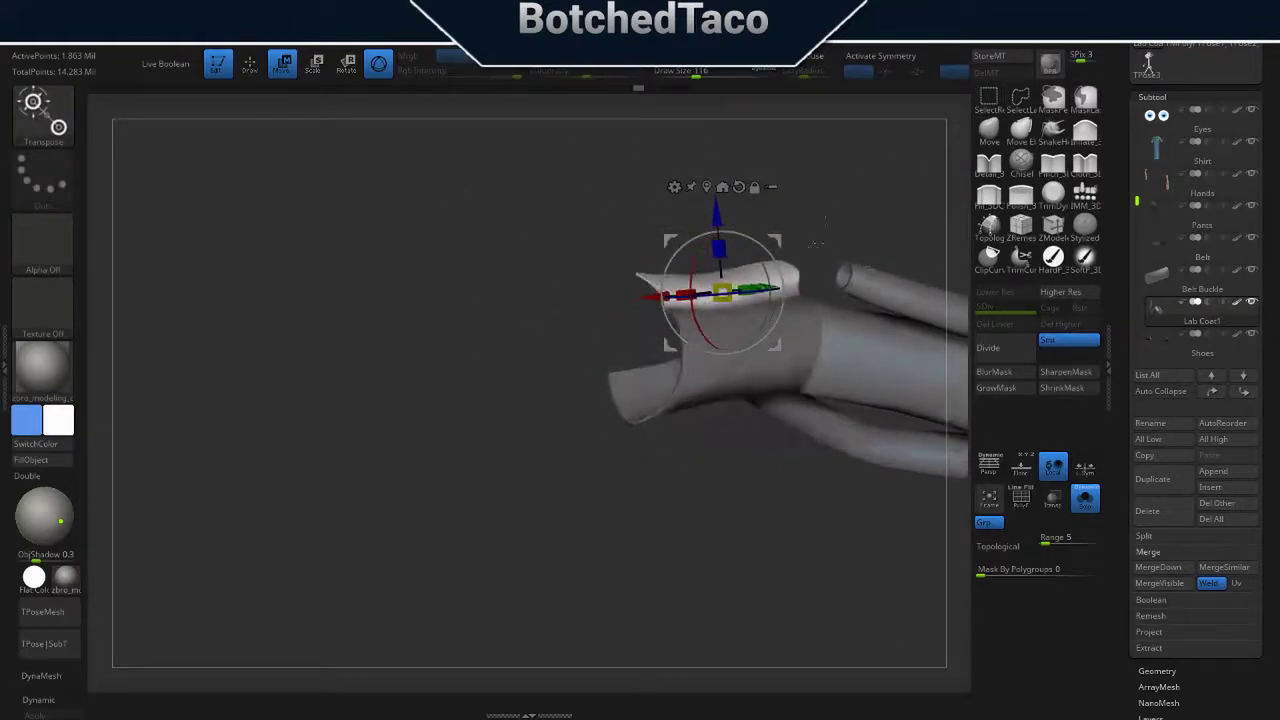
mouse_move(650, 283)
left_mouse_down()
mouse_move(712, 288)
mouse_move(769, 257)
left_mouse_up()
key("w")
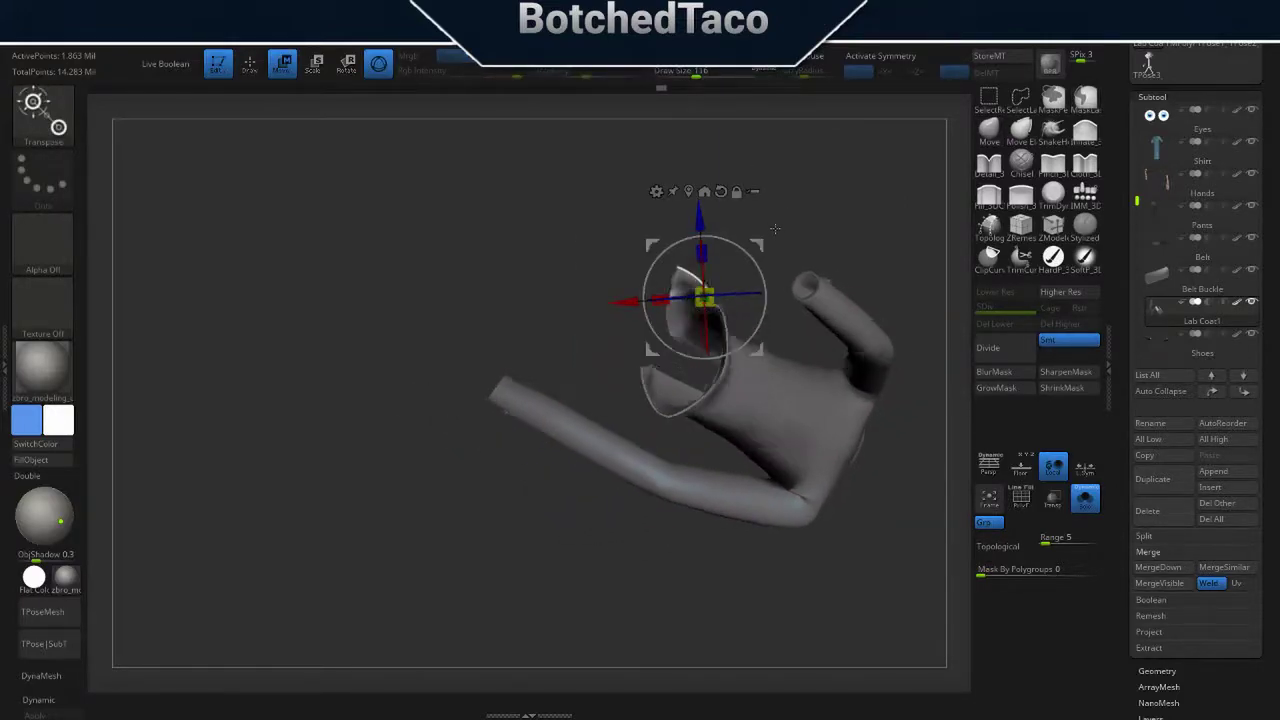
mouse_move(765, 258)
left_mouse_down()
mouse_move(792, 523)
mouse_move(723, 531)
left_mouse_up()
key("q")
- Bring back the whole character and inspect the coat flap over the legs from front and behind
key("ctrl+shift+s")
mouse_move(761, 440)
left_mouse_down("alt")
mouse_move(820, 240)
mouse_move(770, 238)
mouse_move(741, 305)
left_mouse_up("alt")
key("w")
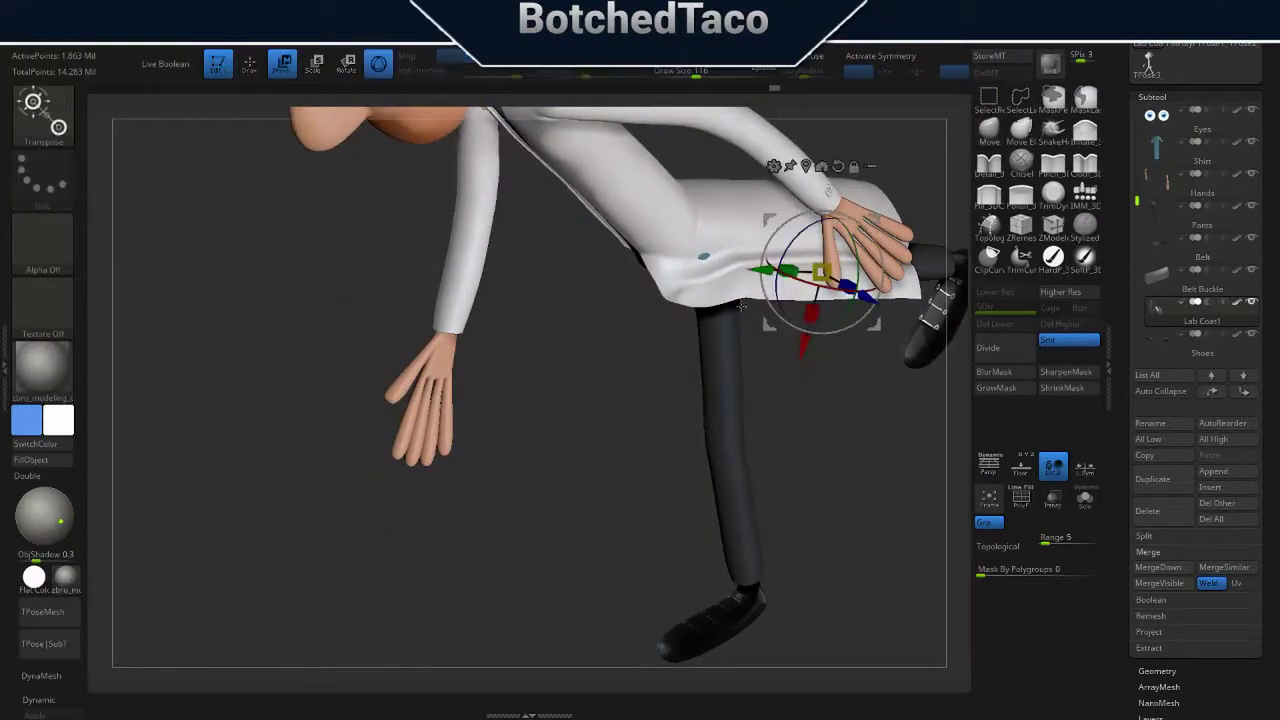
key("q")
right_click_drag(731, 445, 787, 293, "ctrl")
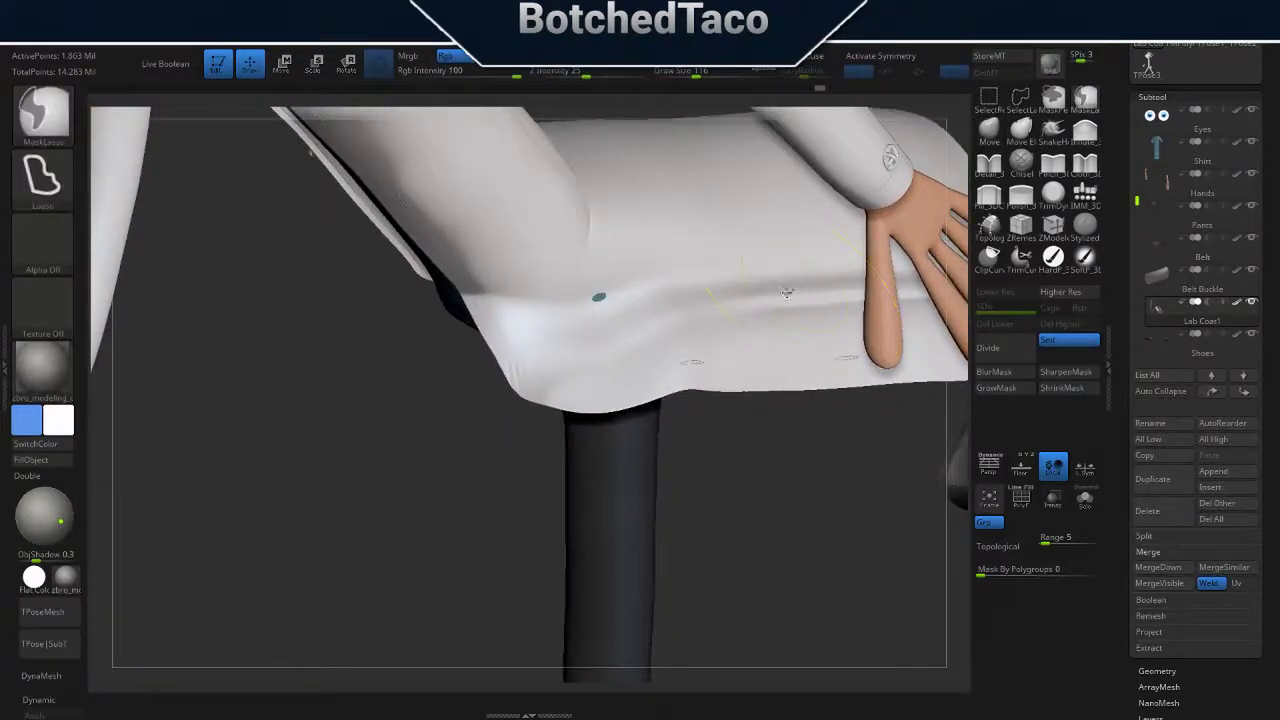
mouse_move(562, 426)
left_mouse_down()
mouse_move(756, 252)
mouse_move(600, 488)
mouse_move(604, 521)
mouse_move(205, 660)
mouse_move(834, 514)
mouse_move(579, 474)
mouse_move(800, 618)
left_mouse_up()
mouse_move(731, 483)
left_mouse_down()
mouse_move(718, 455)
mouse_move(660, 430)
left_mouse_up()
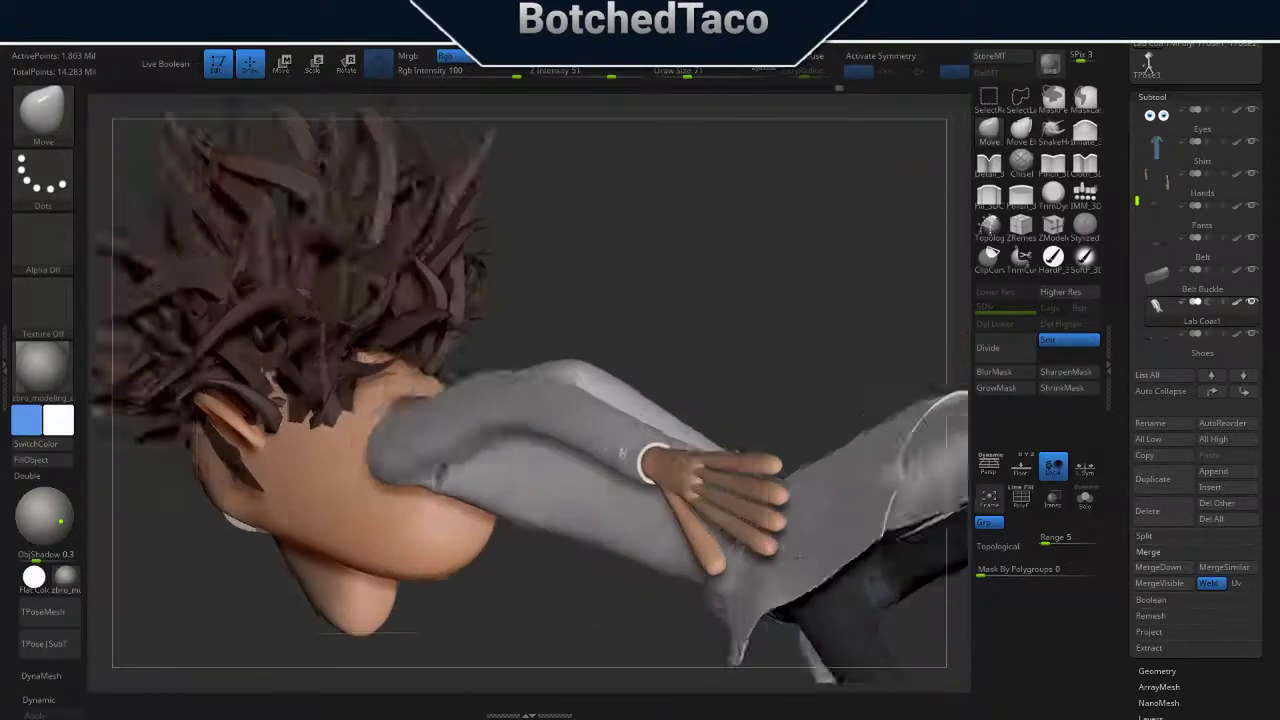
- Smooth the coat around the sleeve and hand, checking its lower edge from several angles
left_click(43, 515)
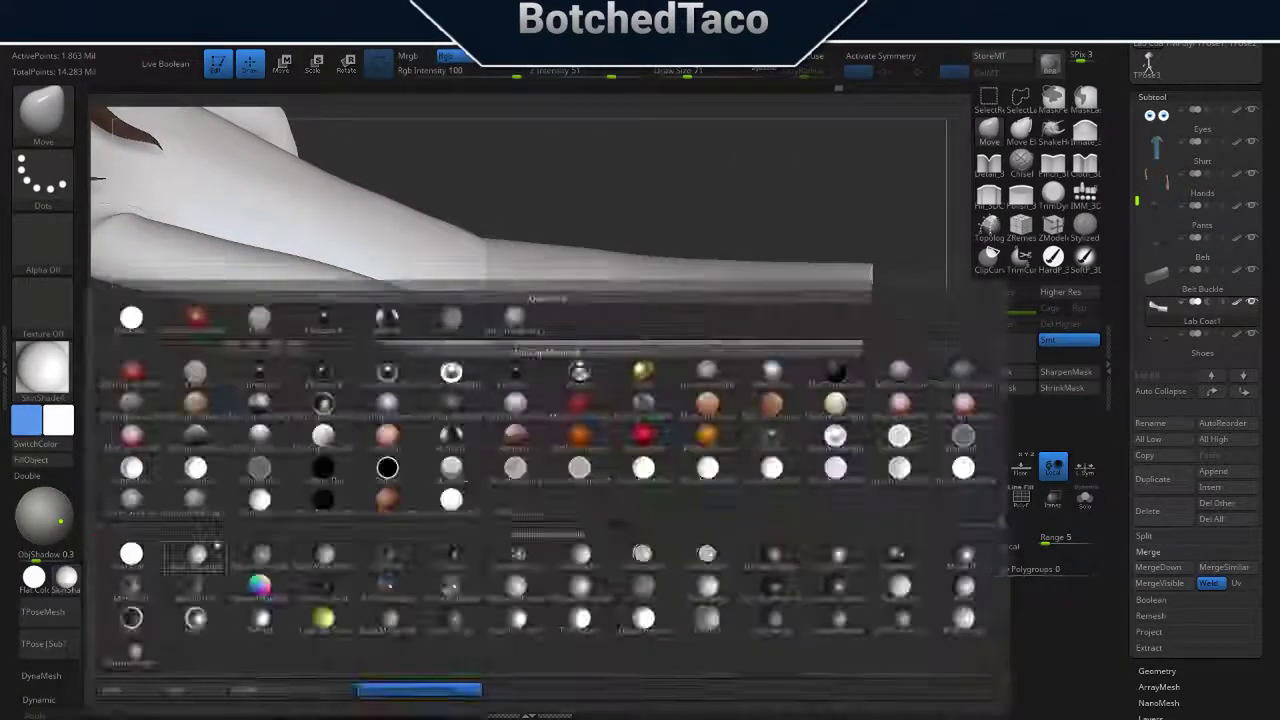
key("shift")
mouse_move(808, 551)
left_mouse_down()
mouse_move(857, 486)
mouse_move(958, 525)
left_mouse_up()
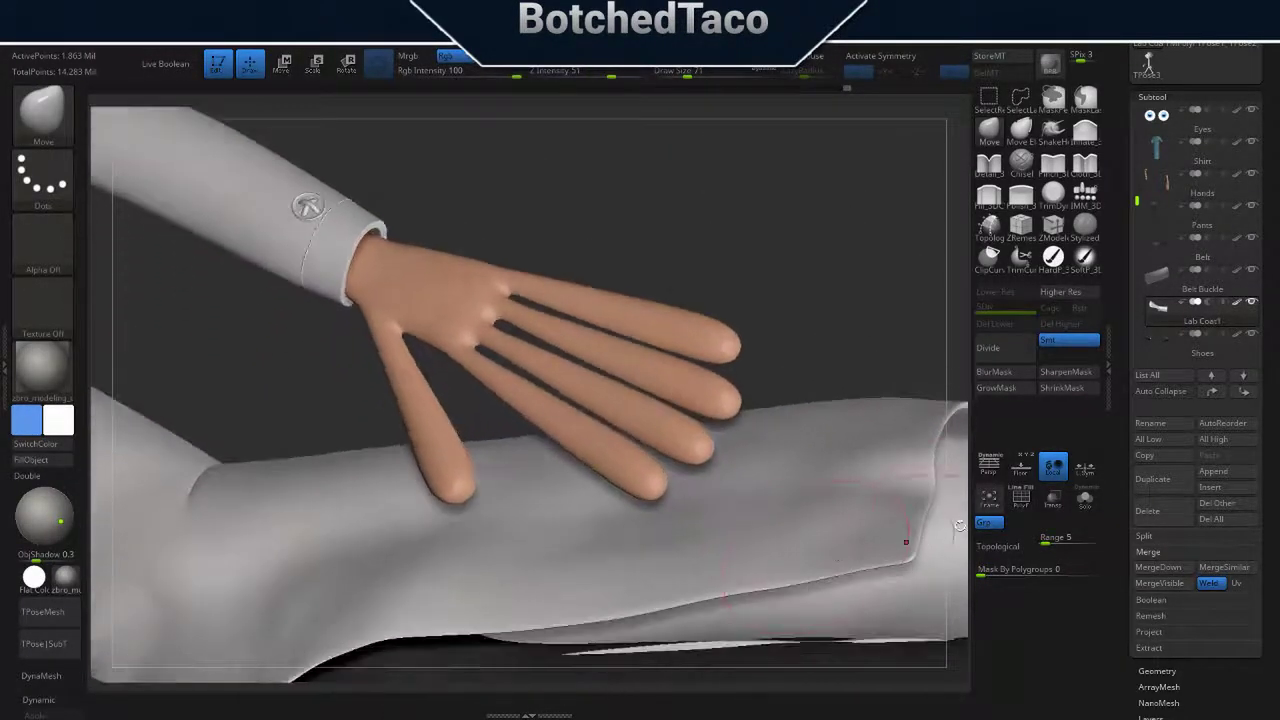
left_click_drag(888, 487, 858, 490)
mouse_move(843, 440)
left_mouse_down()
mouse_move(629, 372)
mouse_move(640, 398)
mouse_move(742, 381)
mouse_move(643, 409)
mouse_move(648, 391)
left_mouse_up()
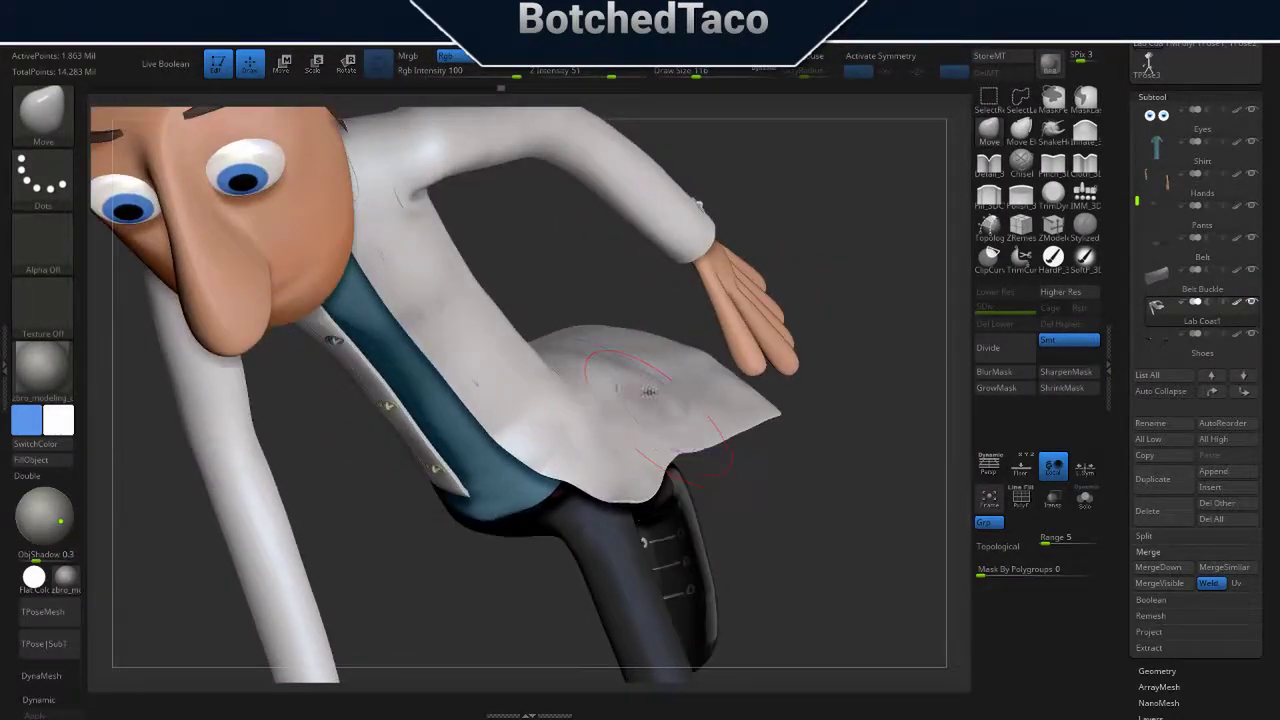
mouse_move(529, 420)
left_mouse_down()
mouse_move(809, 229)
mouse_move(762, 279)
mouse_move(799, 385)
mouse_move(777, 449)
mouse_move(690, 365)
mouse_move(808, 520)
mouse_move(740, 420)
mouse_move(639, 425)
mouse_move(719, 500)
left_mouse_up()
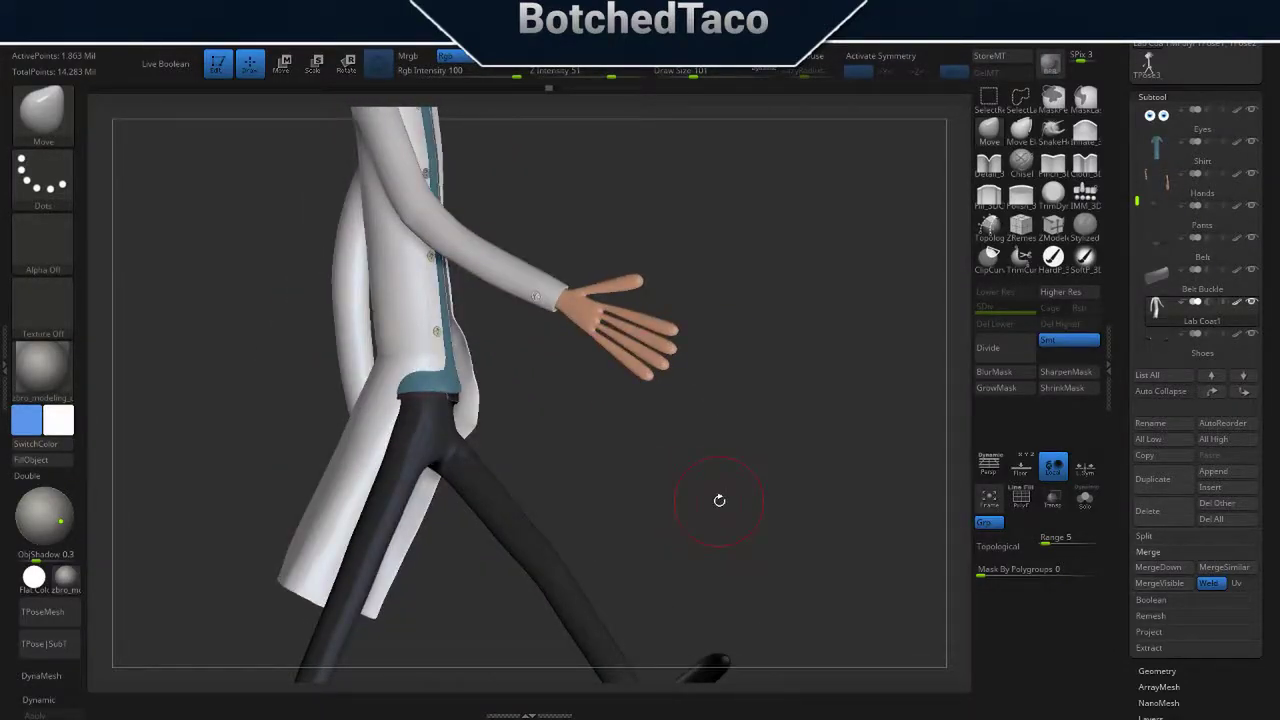
- Solo the lab coat, lasso-mask its front flap and rotate it to hang down with Transpose
key("ctrl+shift+s")
mouse_move(719, 500)
left_mouse_down()
mouse_move(727, 373)
mouse_move(506, 306)
mouse_move(557, 443)
mouse_move(480, 380)
mouse_move(590, 330)
mouse_move(806, 338)
left_mouse_up()
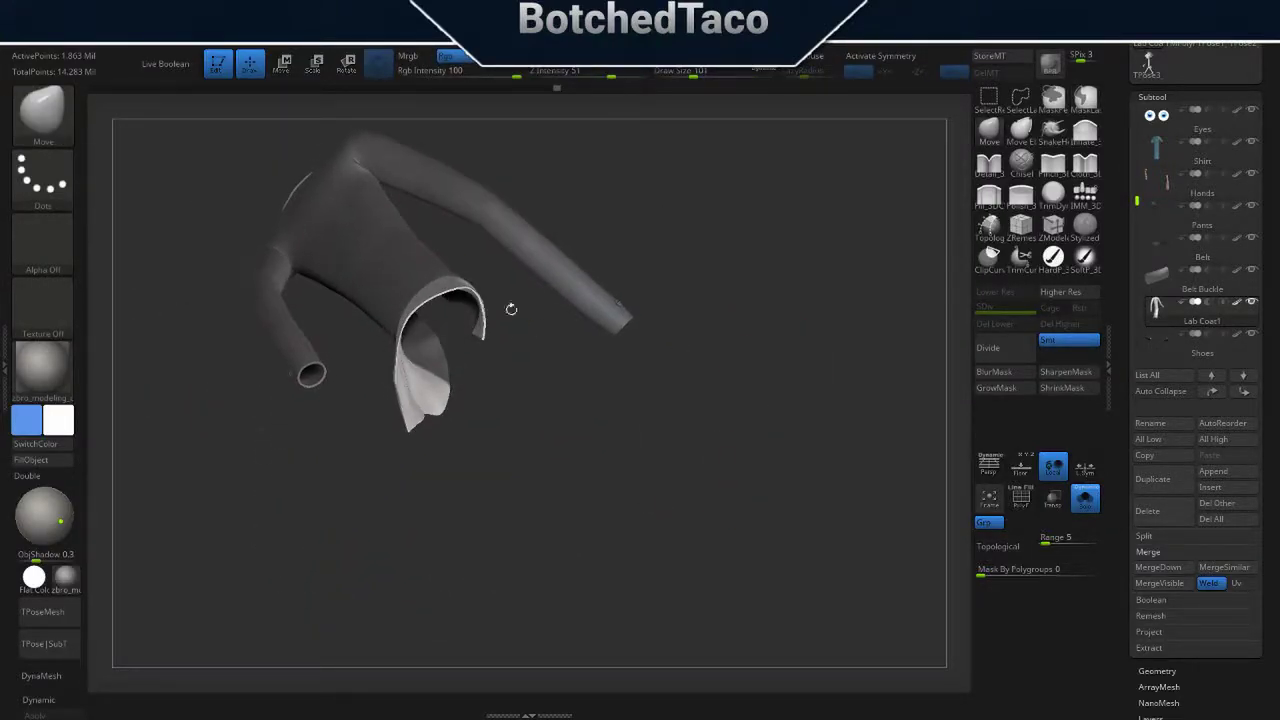
key("ctrl")
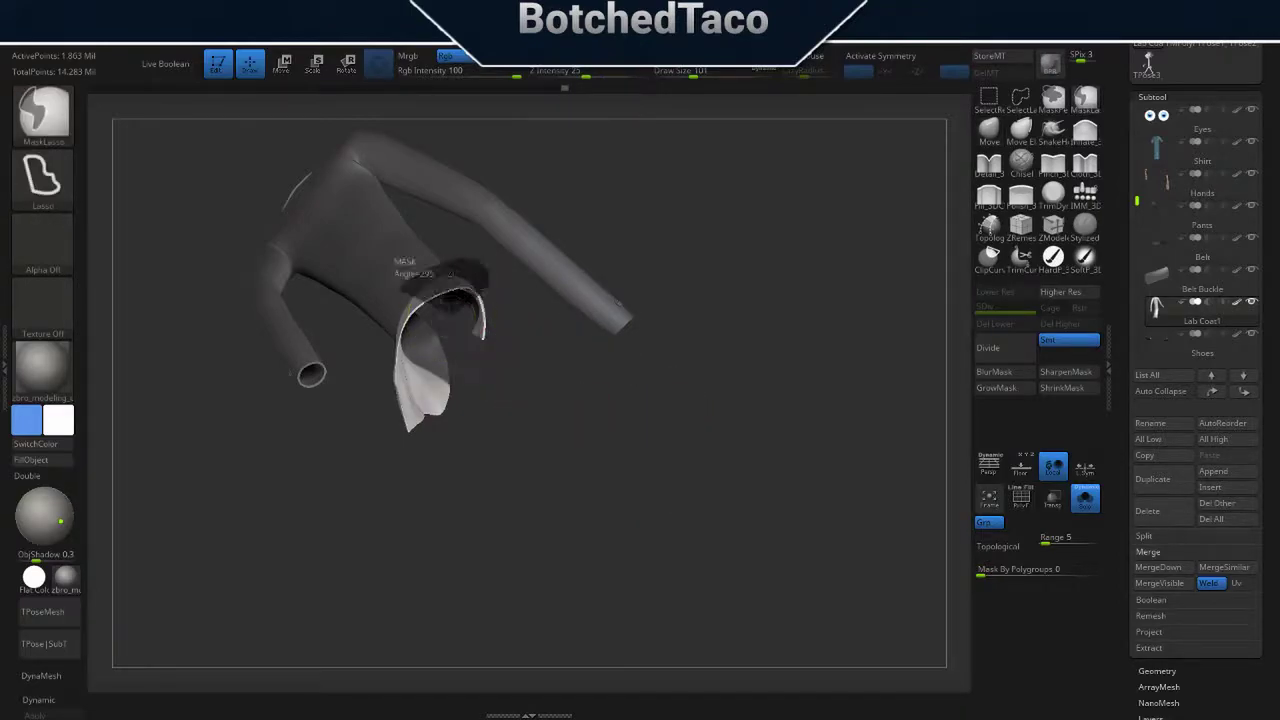
mouse_move(430, 275)
left_mouse_down()
mouse_move(714, 457)
mouse_move(737, 443)
mouse_move(709, 430)
left_mouse_up()
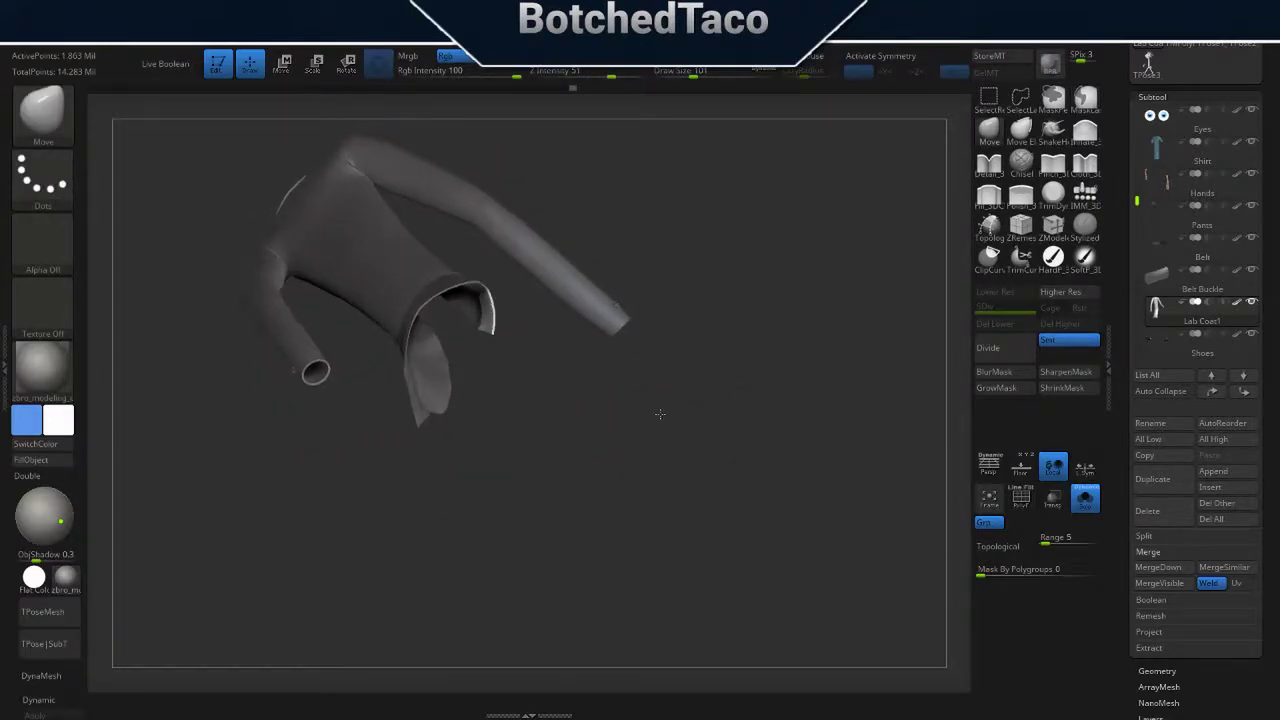
key("w")
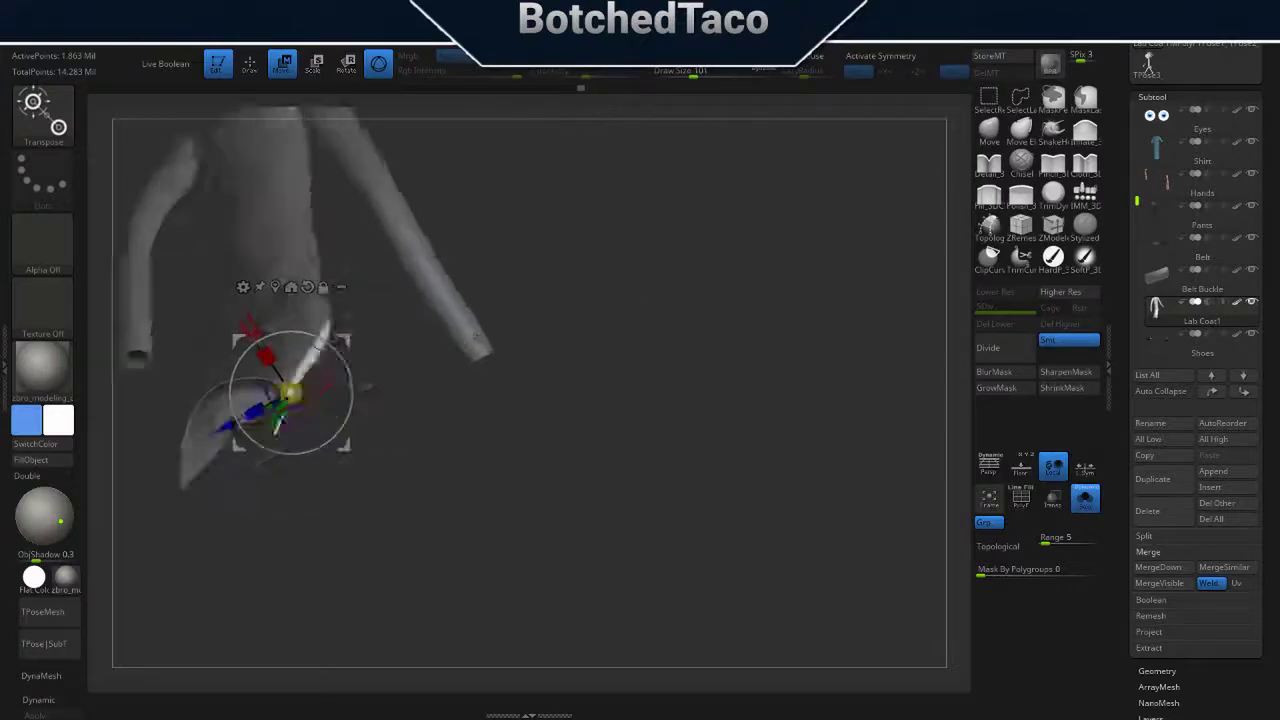
left_click_drag(700, 550, 800, 520)
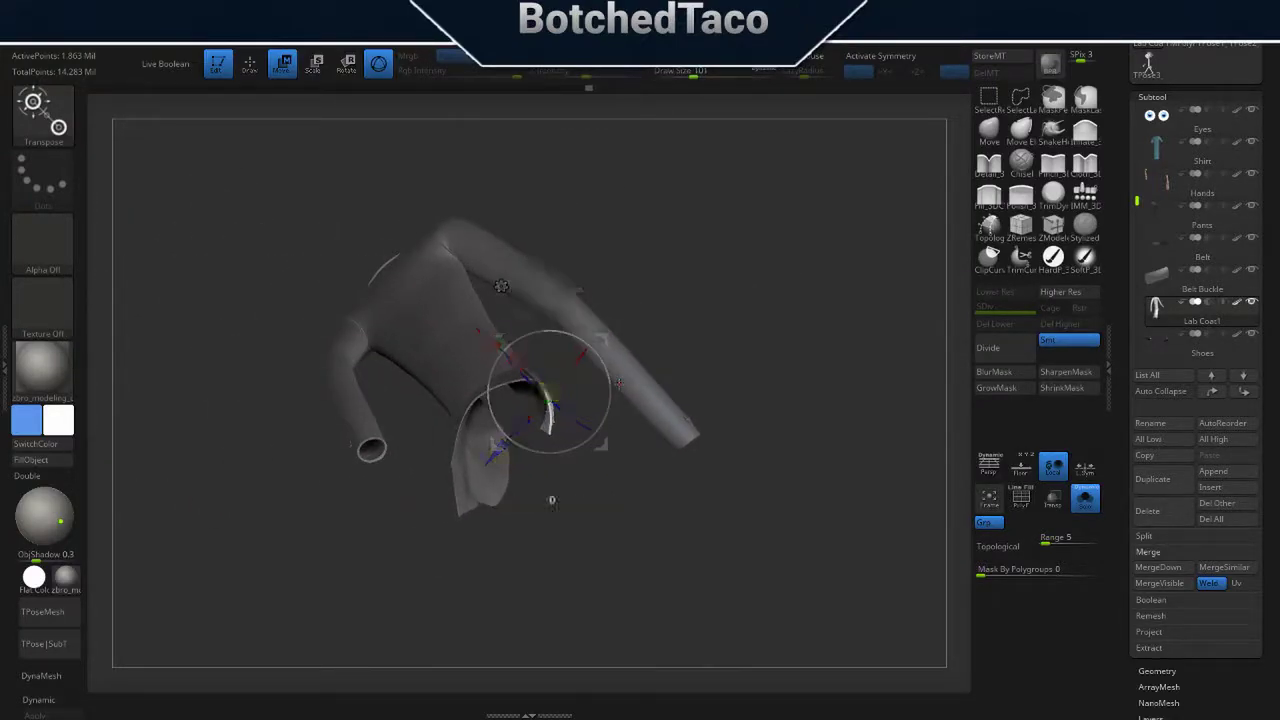
mouse_move(551, 500)
left_mouse_down()
mouse_move(705, 428)
mouse_move(558, 335)
left_mouse_up()
key("q")
mouse_move(766, 208)
left_mouse_down()
mouse_move(716, 394)
mouse_move(809, 477)
mouse_move(771, 374)
mouse_move(757, 277)
mouse_move(802, 402)
mouse_move(780, 432)
left_mouse_up()
- Show the whole character and use Transp see-through to fit the coat's front edge along the trousers
left_click(1085, 497)
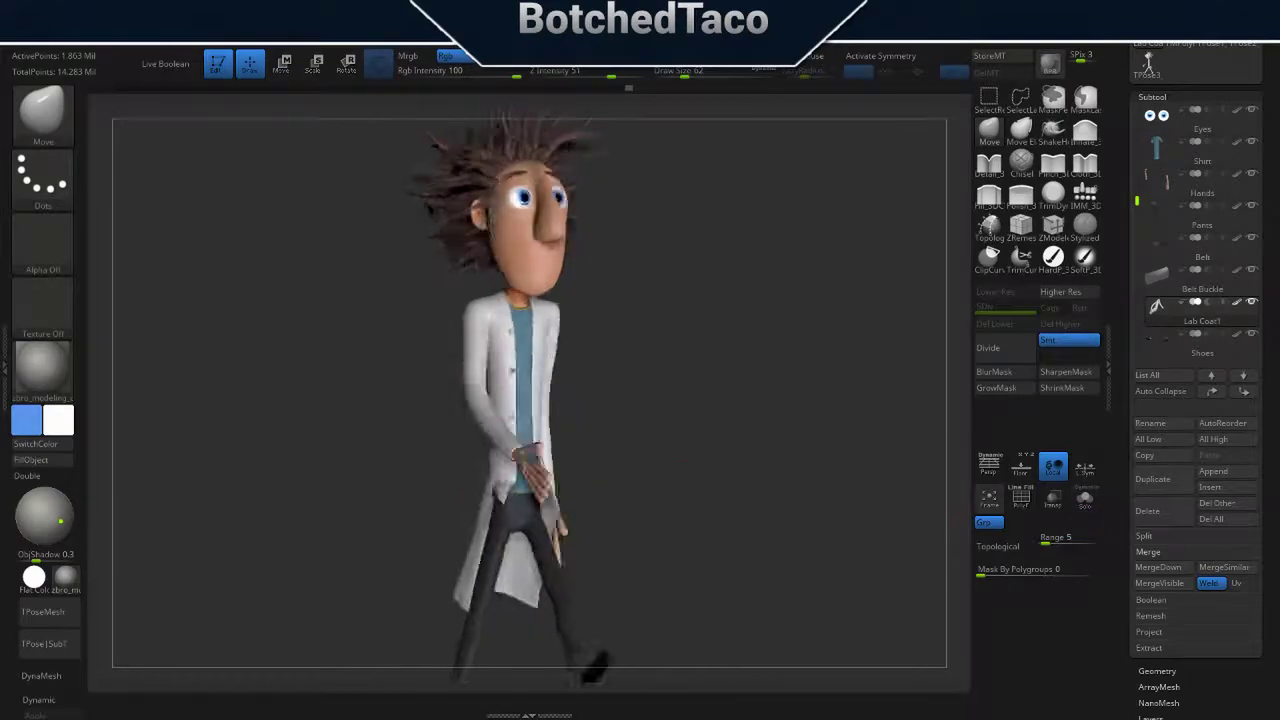
mouse_move(841, 501)
left_mouse_down()
mouse_move(900, 480)
mouse_move(860, 500)
mouse_move(871, 522)
mouse_move(688, 531)
left_mouse_up()
left_click(1053, 497)
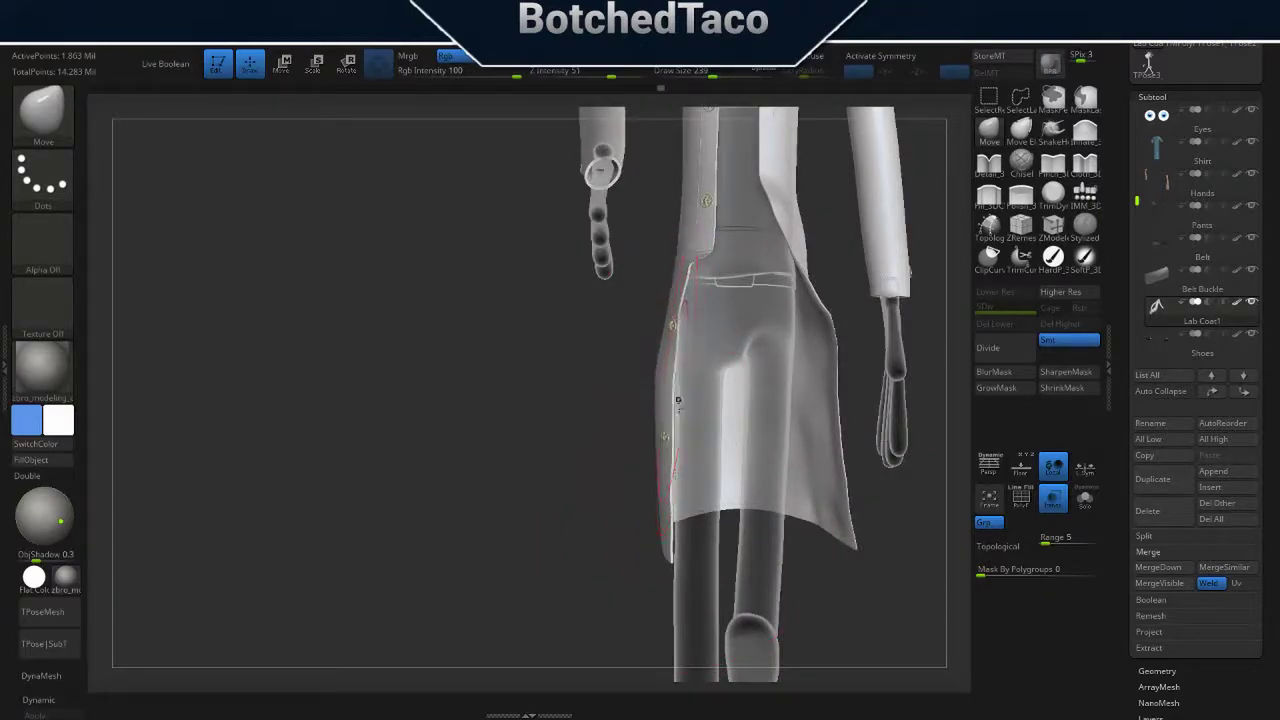
left_click_drag(677, 400, 787, 541)
left_click(1053, 497)
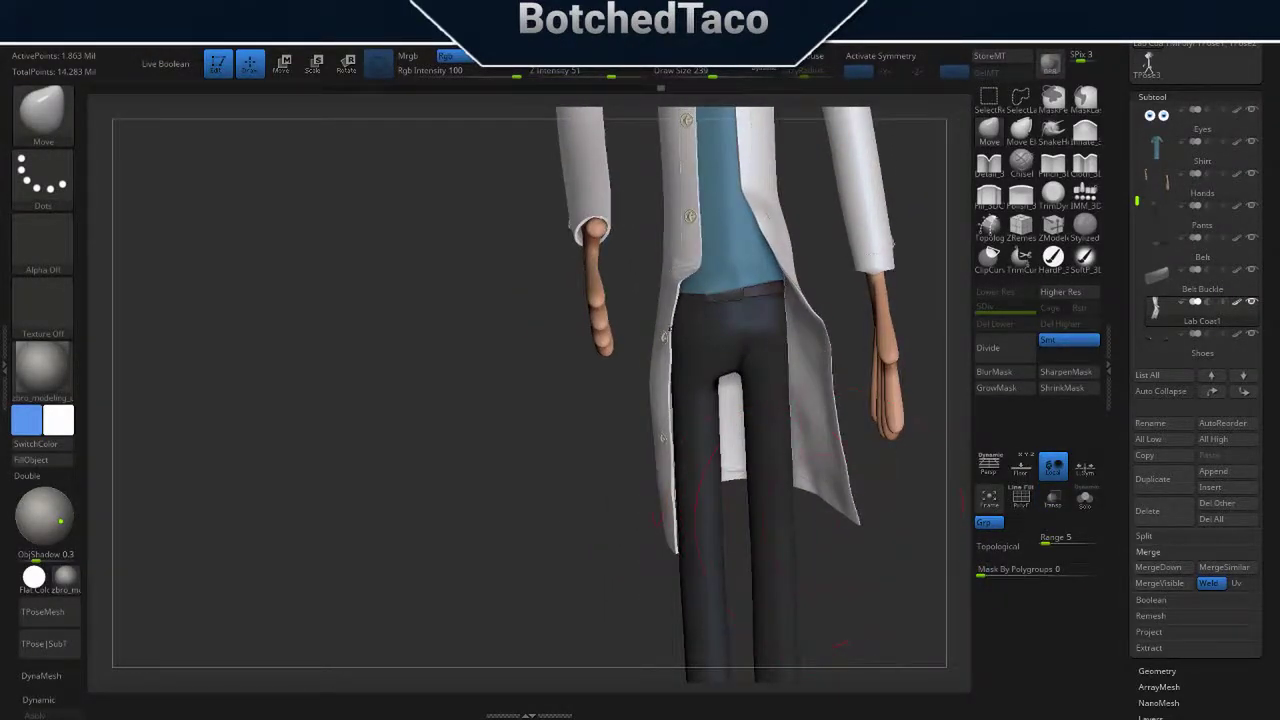
left_click_drag(700, 510, 610, 545)
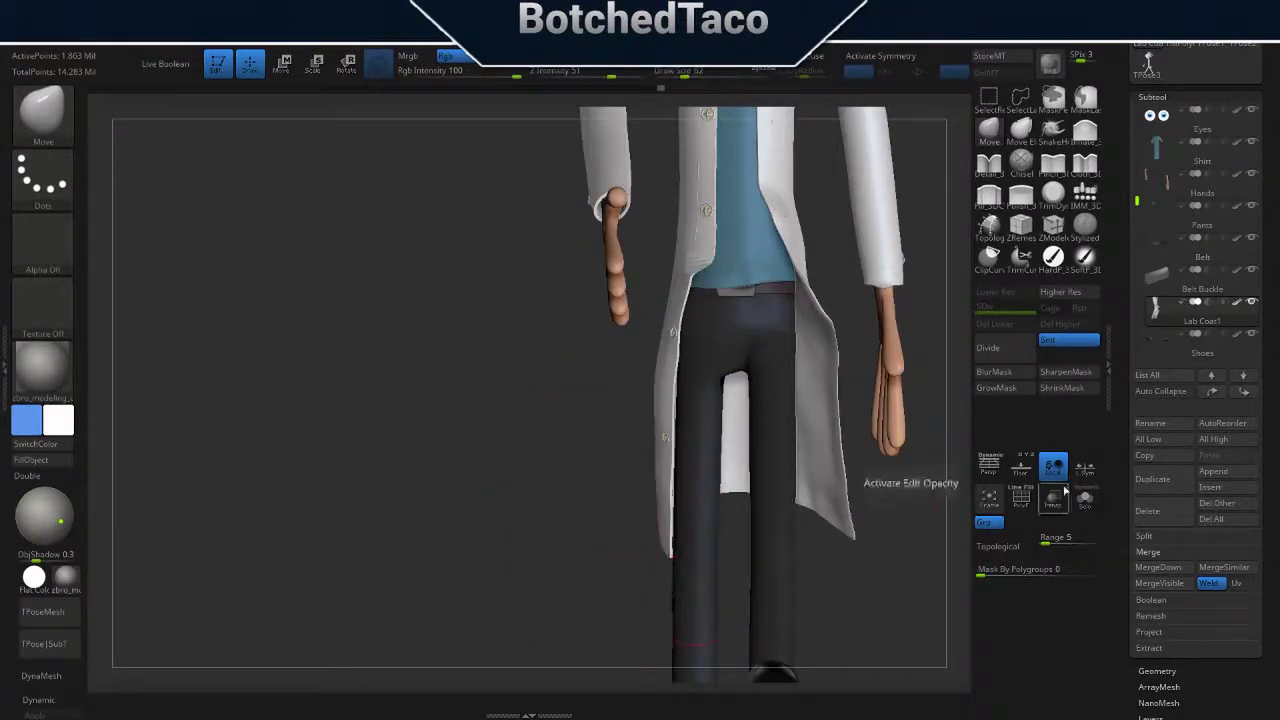
left_click_drag(880, 480, 697, 266)
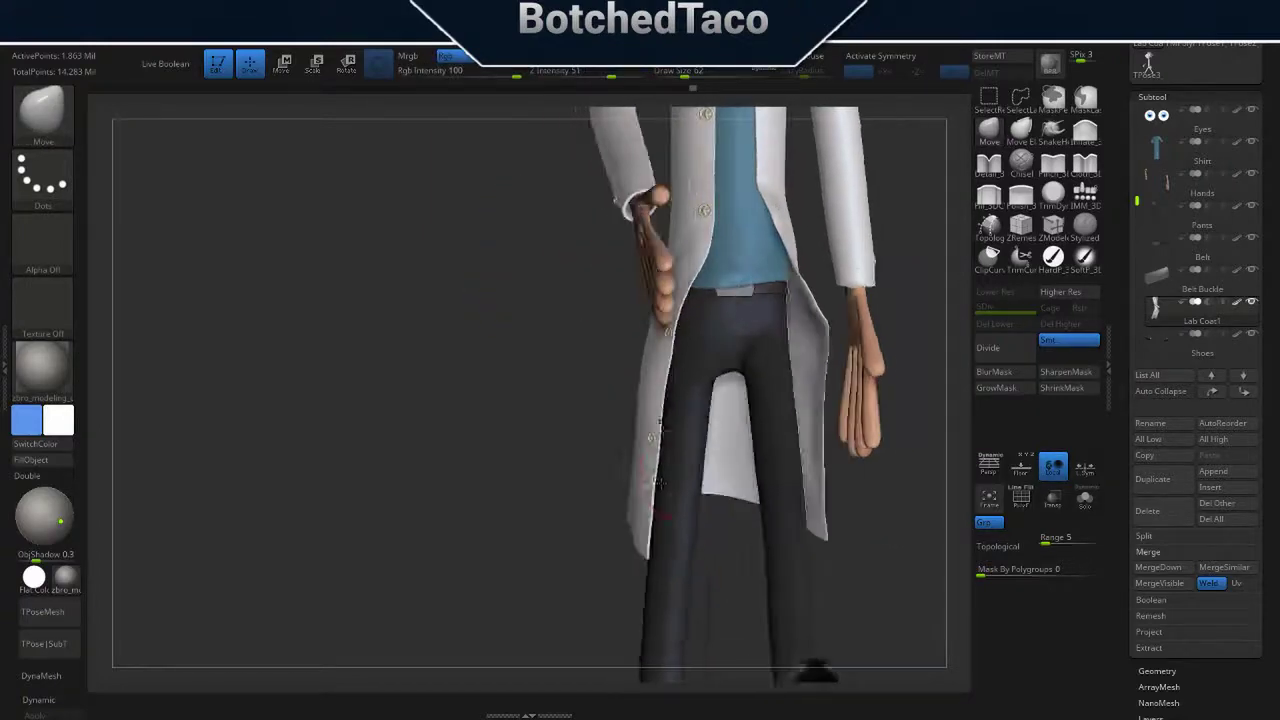